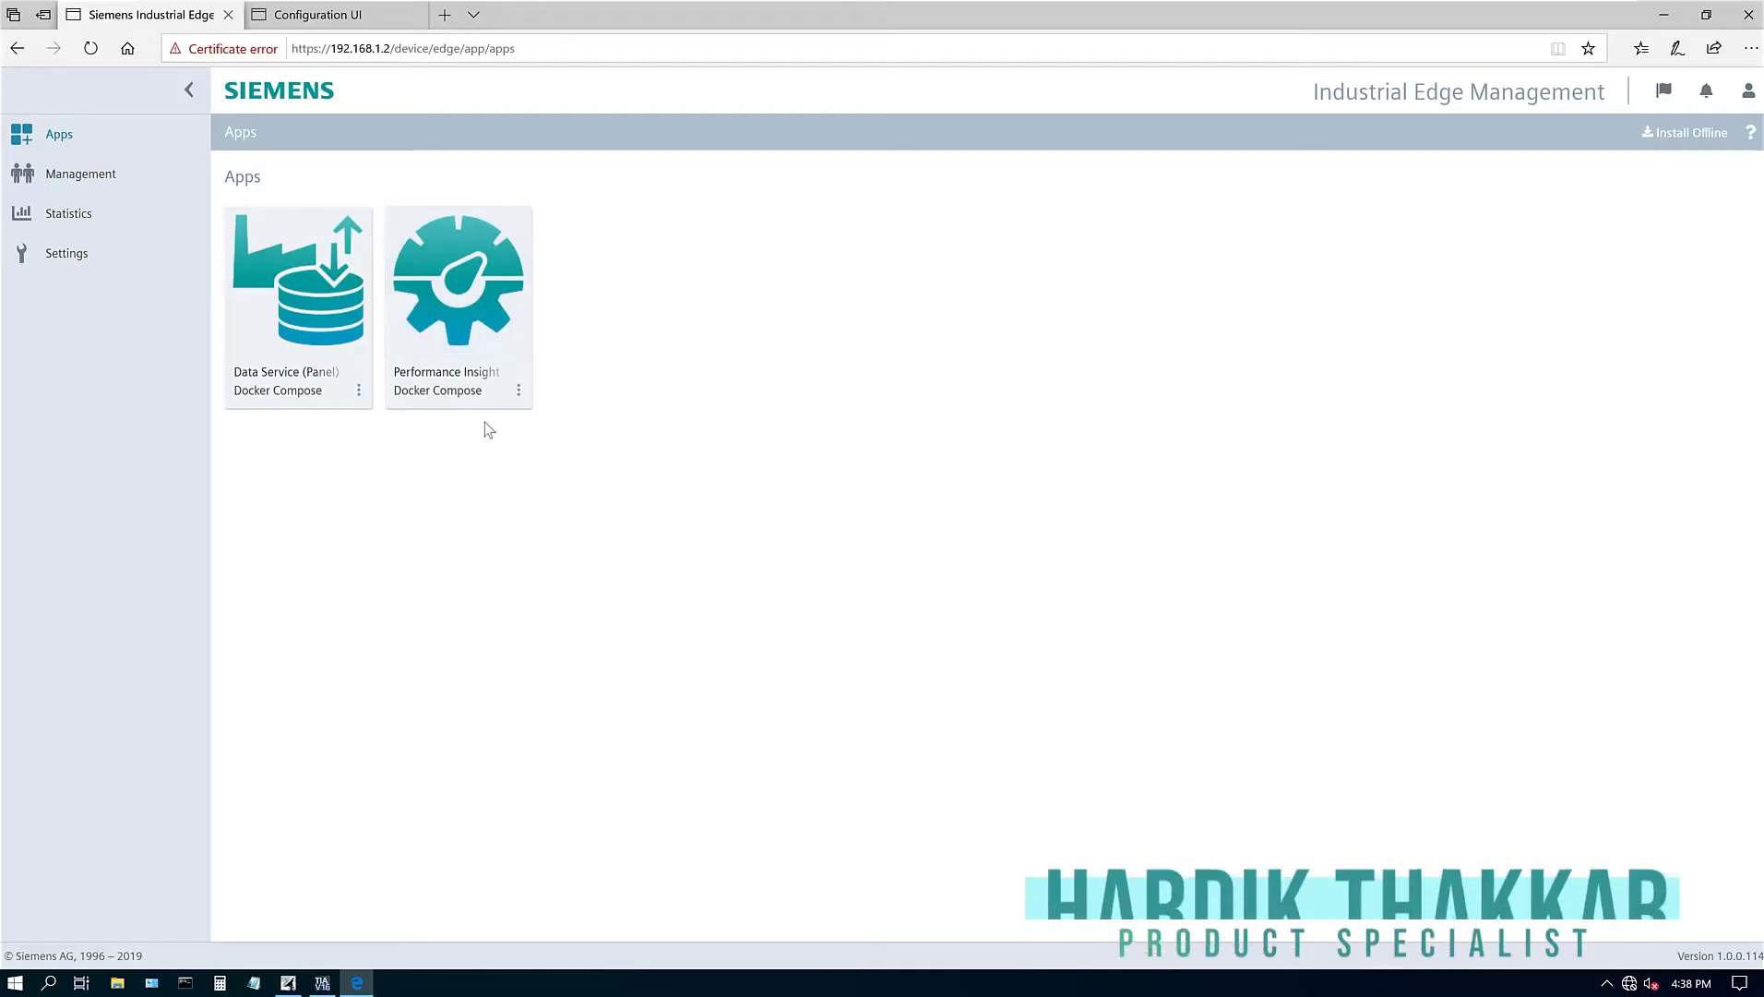
Launch Performance Insight in Edge and proceed past the 'This site is not secure' certificate warning.
click(469, 291)
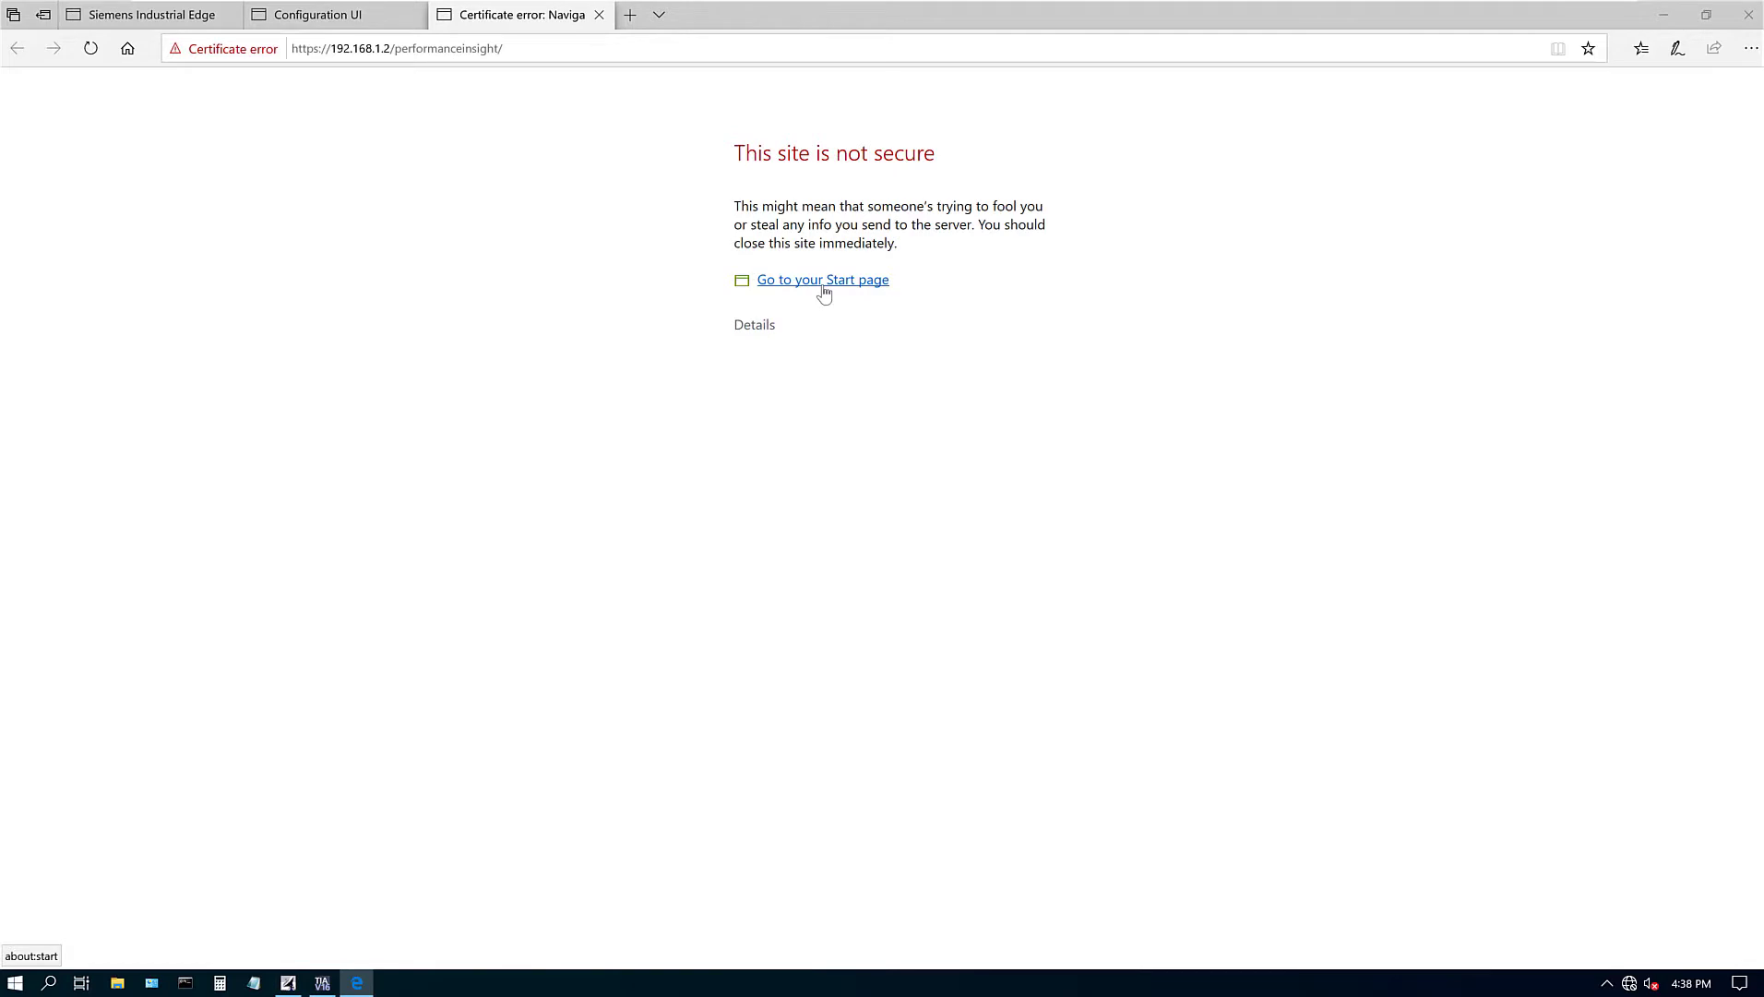
click(767, 328)
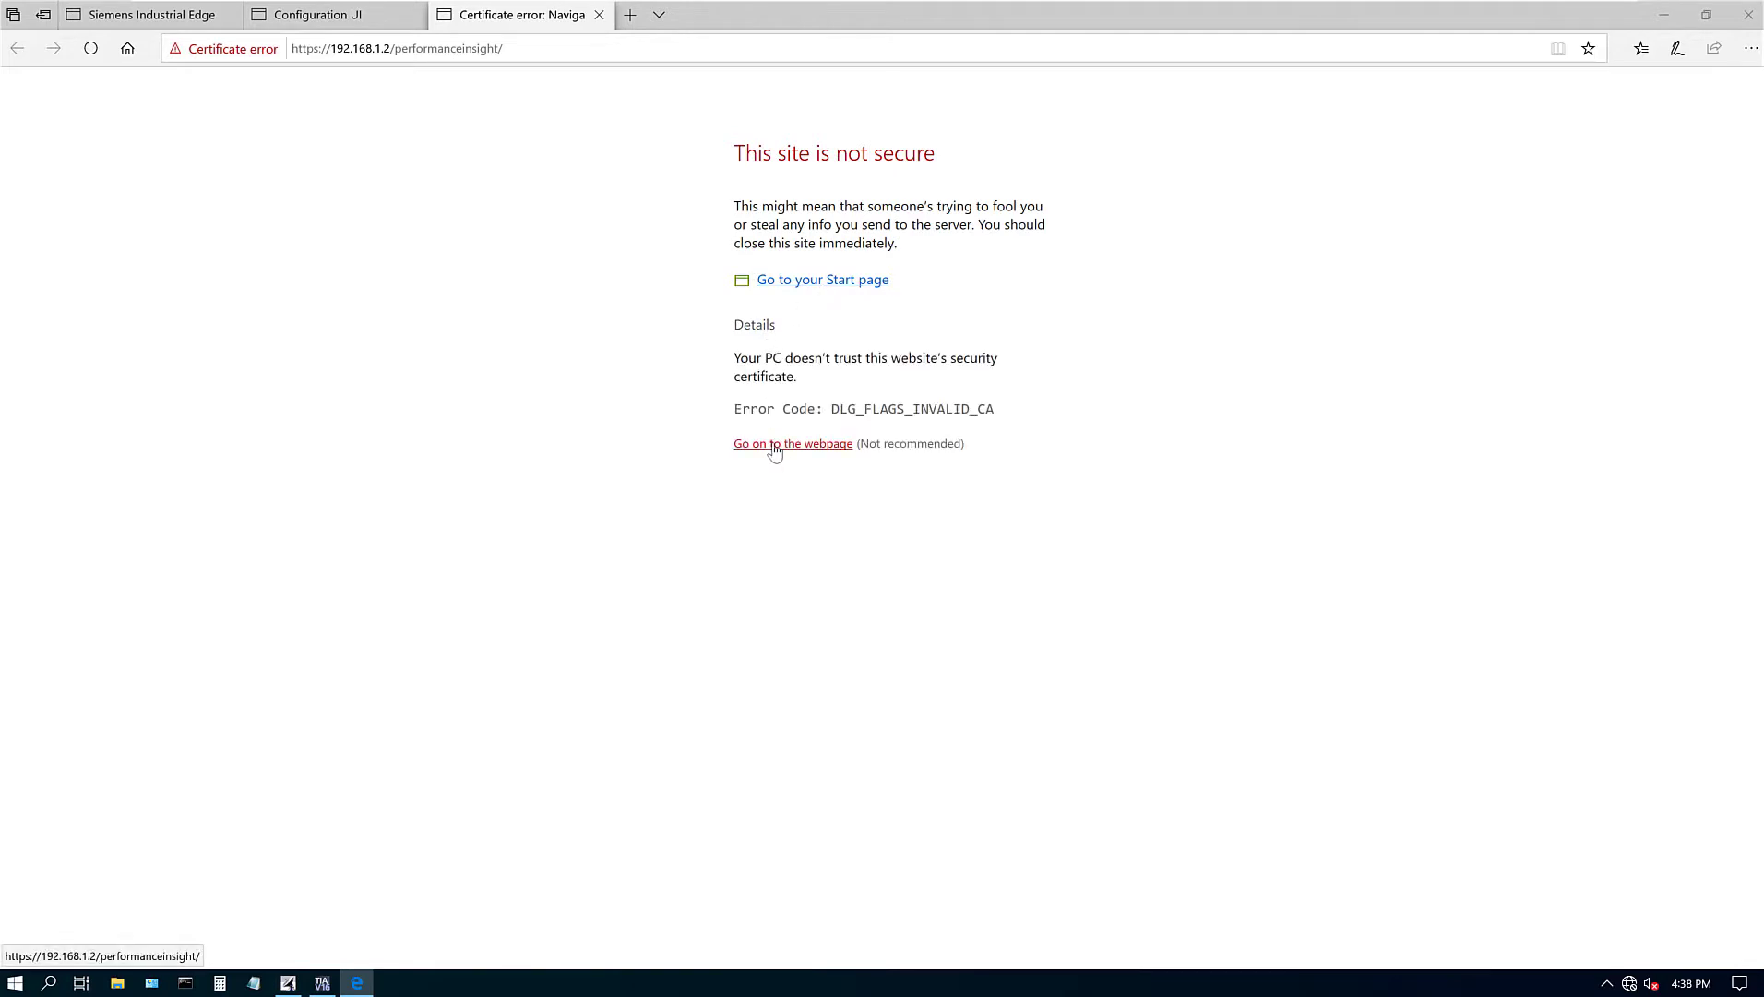
click(773, 446)
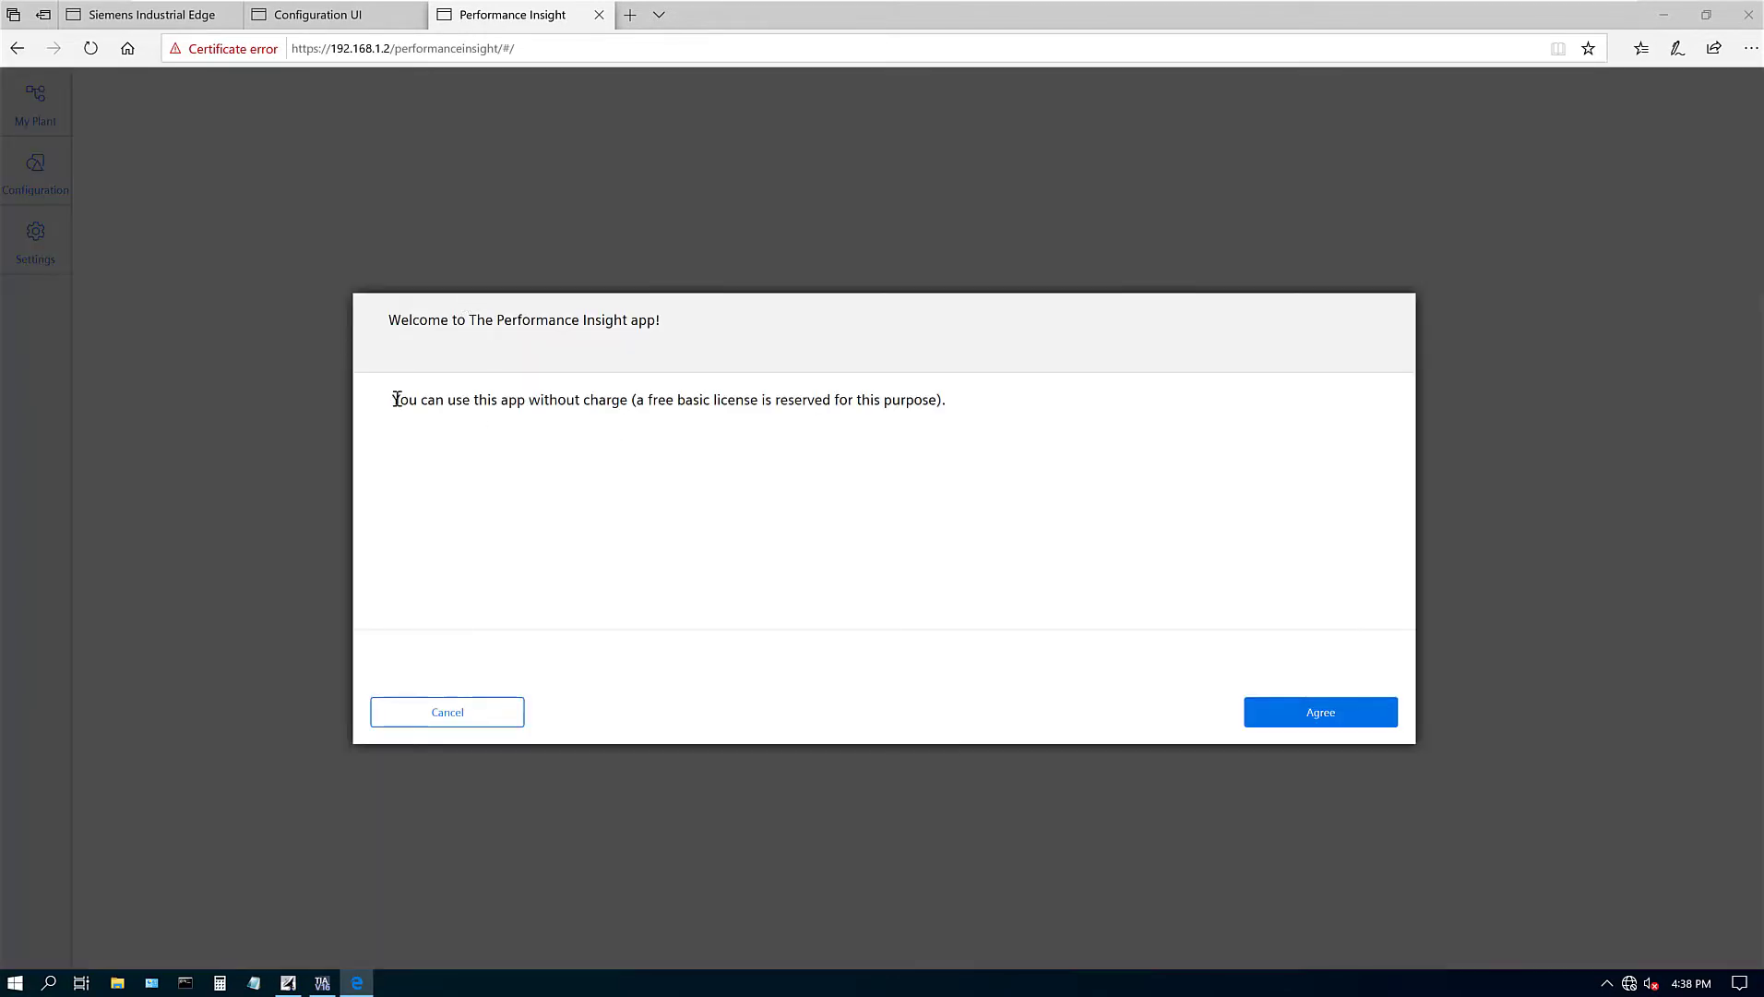
Agree to the free basic licence offered in the welcome dialog.
drag(397, 399, 967, 399)
click(1308, 752)
click(1326, 727)
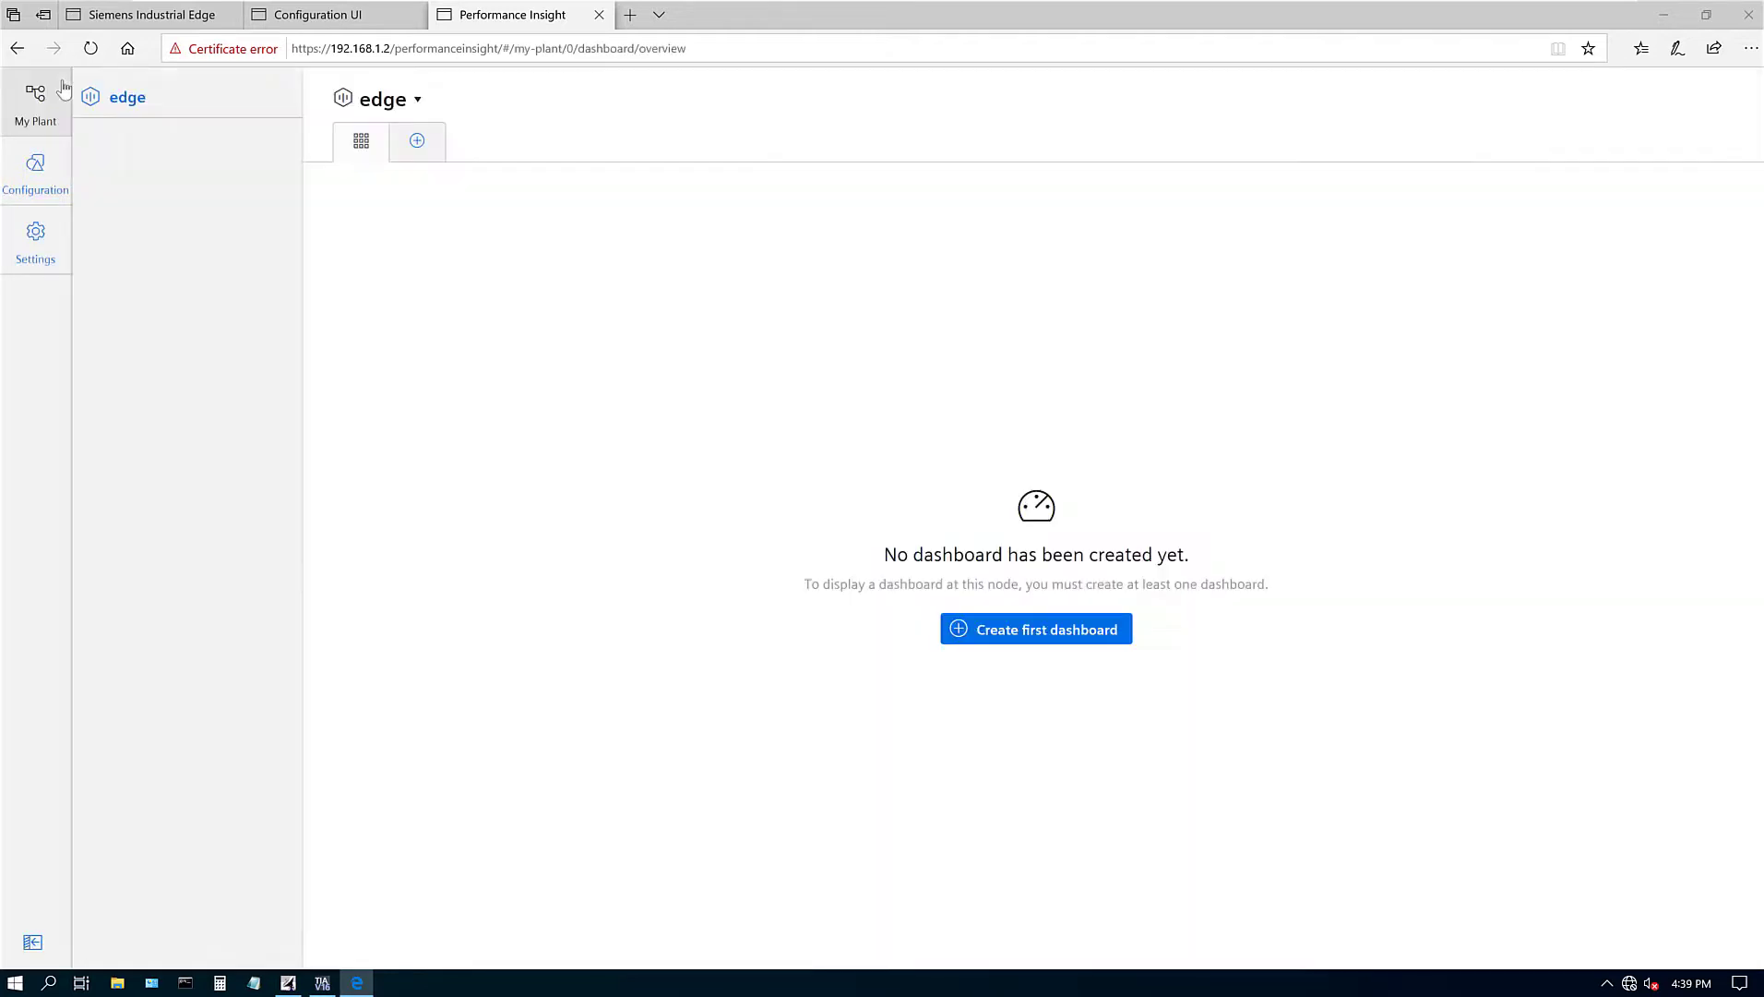
Create a dashboard named 'Tank' with time range 'The last 3 hours'.
click(1080, 633)
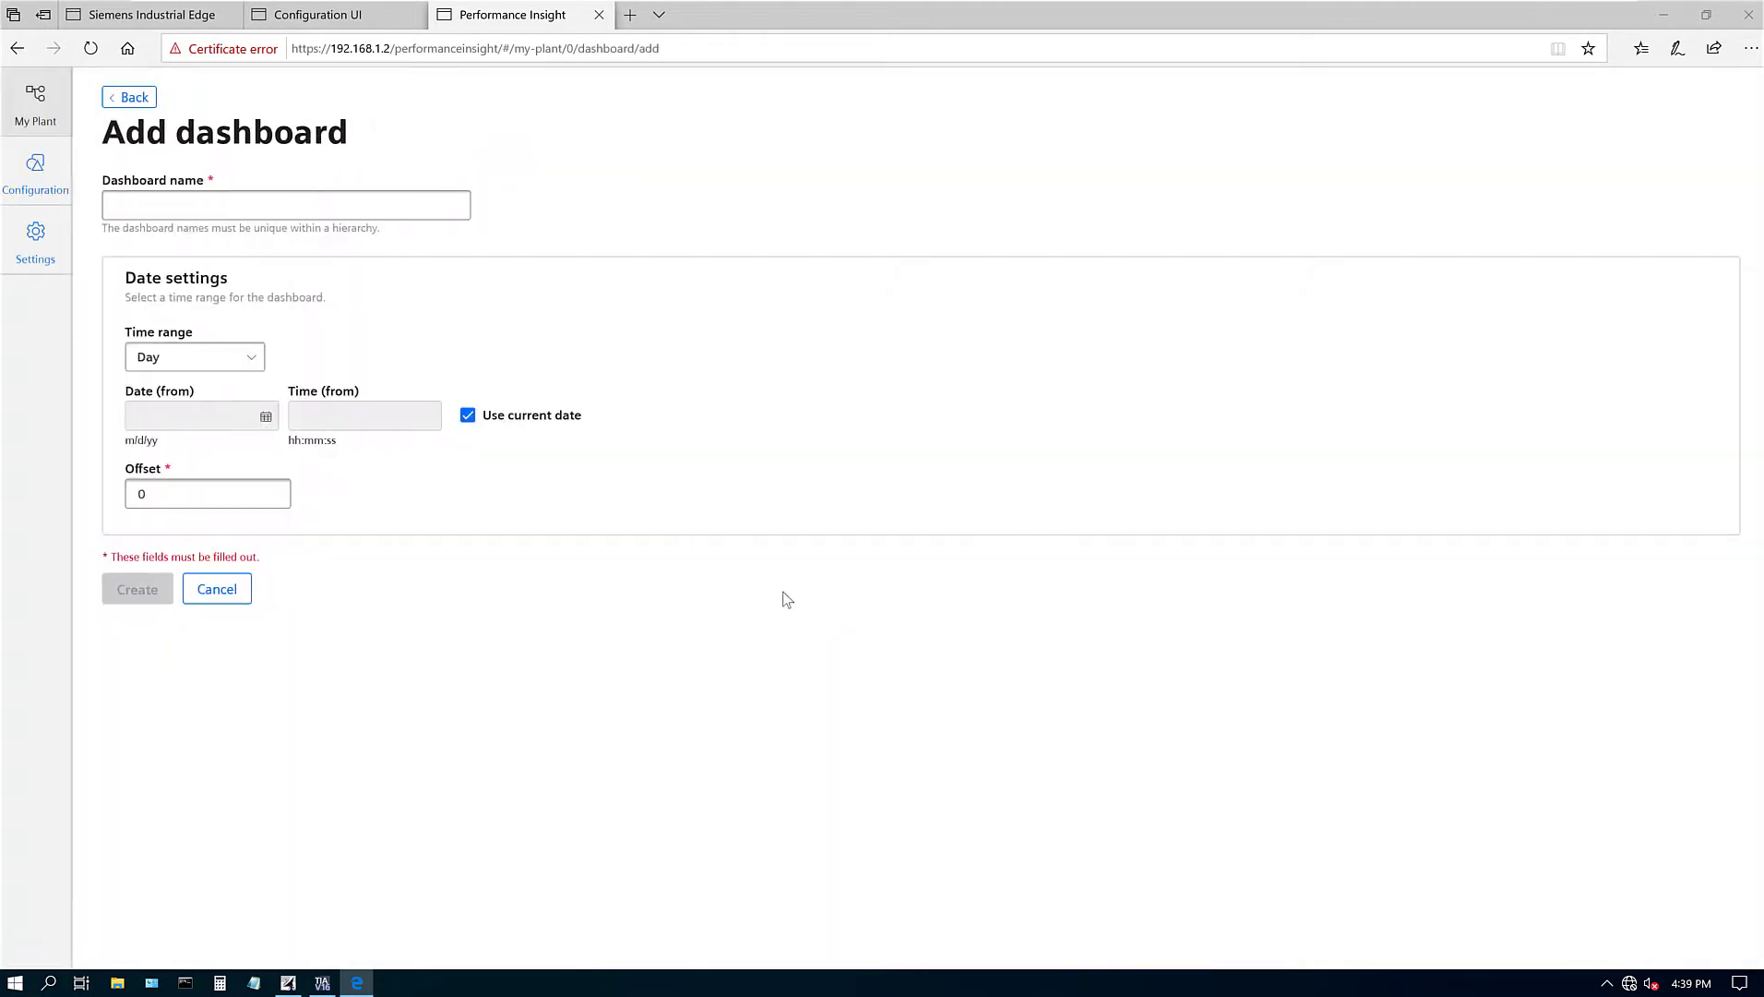
click(188, 214)
text(Tank)
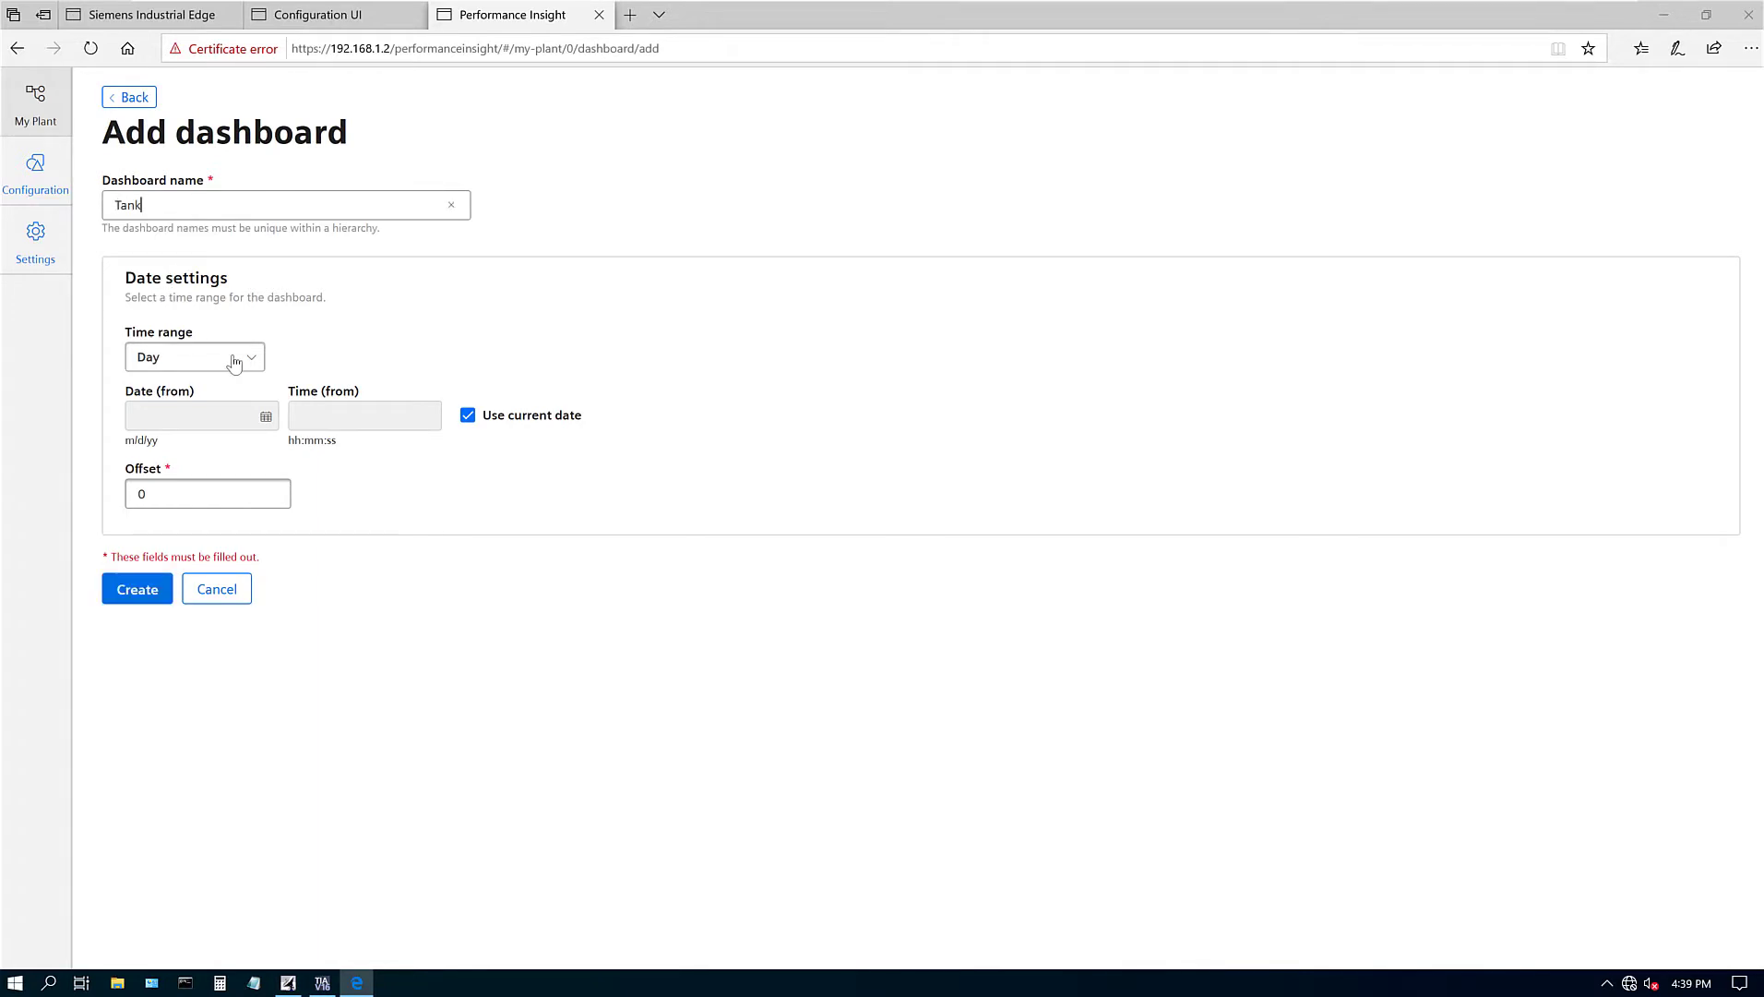
click(236, 358)
drag(253, 398, 257, 481)
click(205, 431)
click(148, 595)
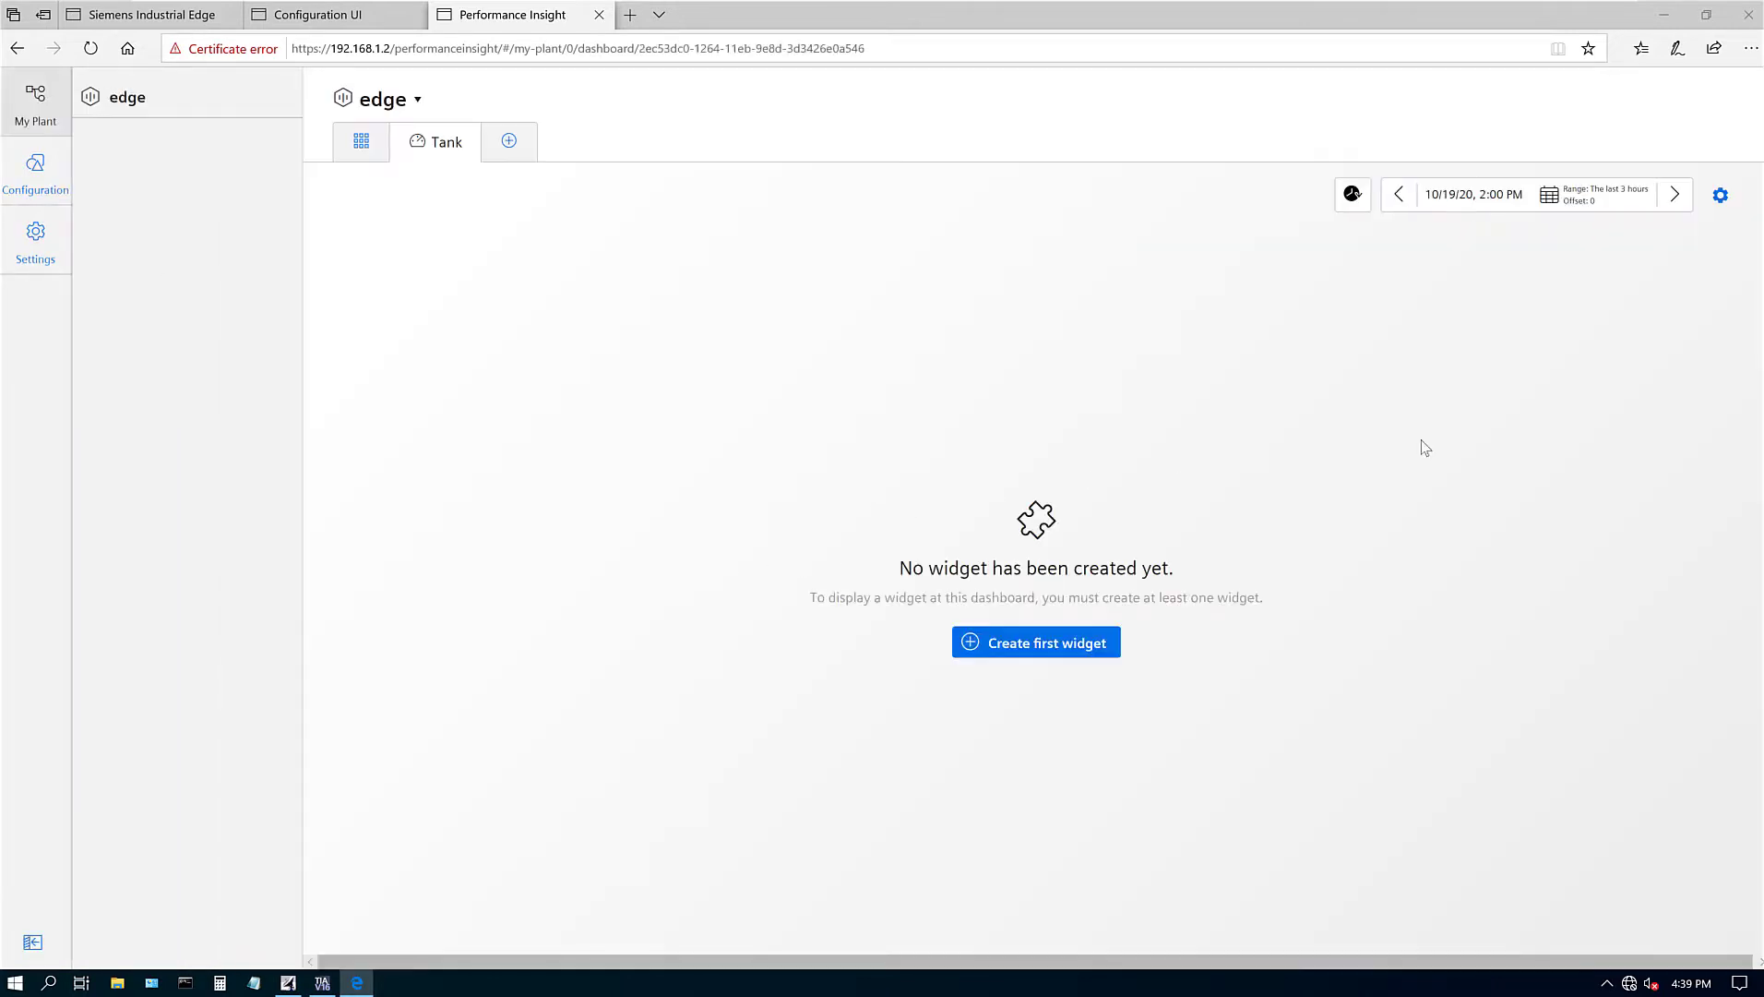
click(1610, 203)
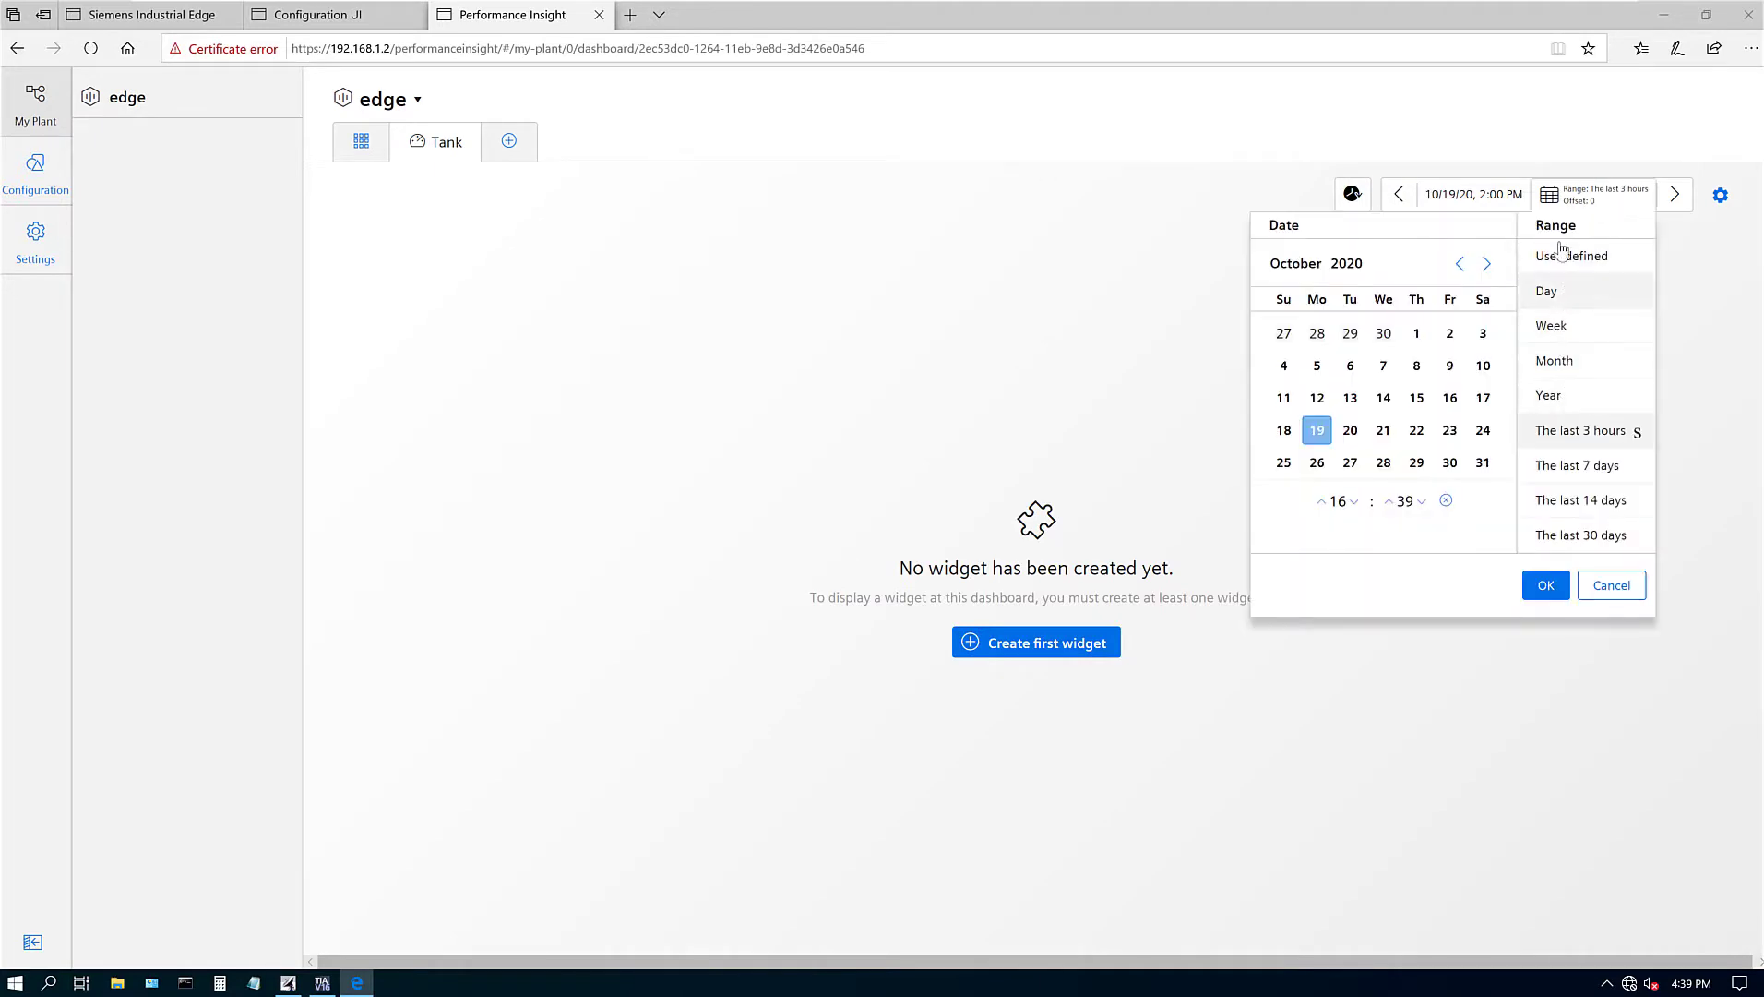
click(1612, 585)
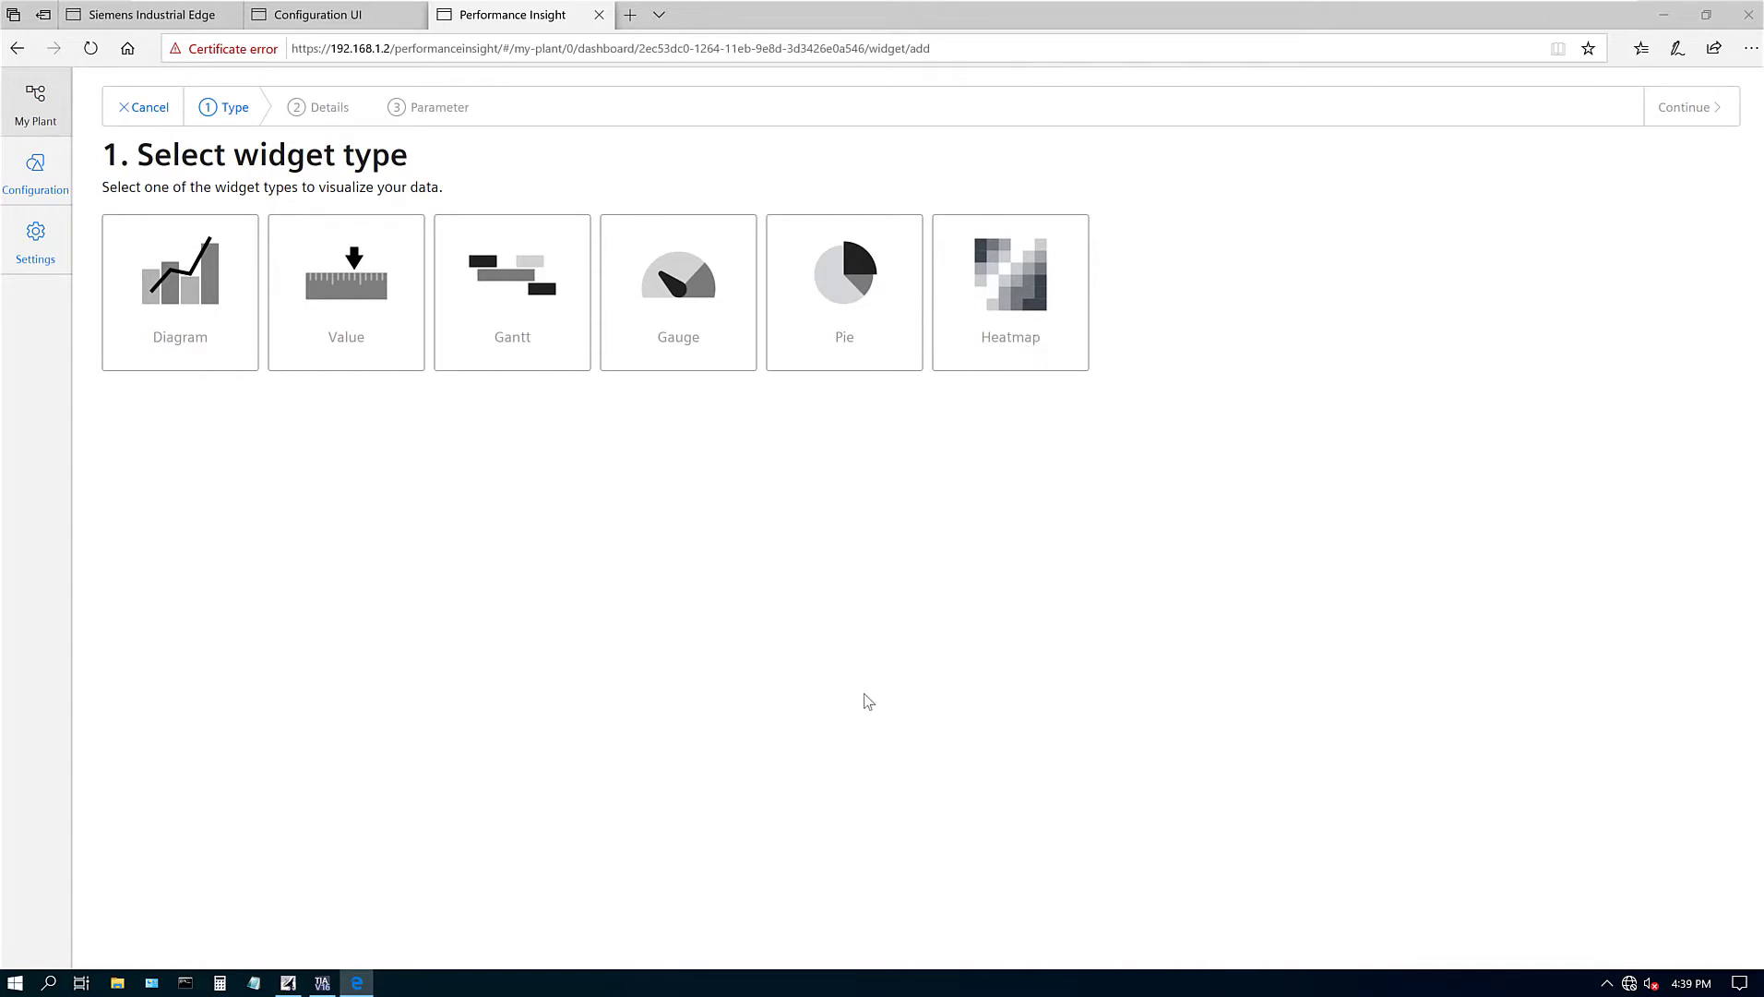
Choose a Value widget named 'Level 1' with a Minute(s) calculation period.
click(369, 356)
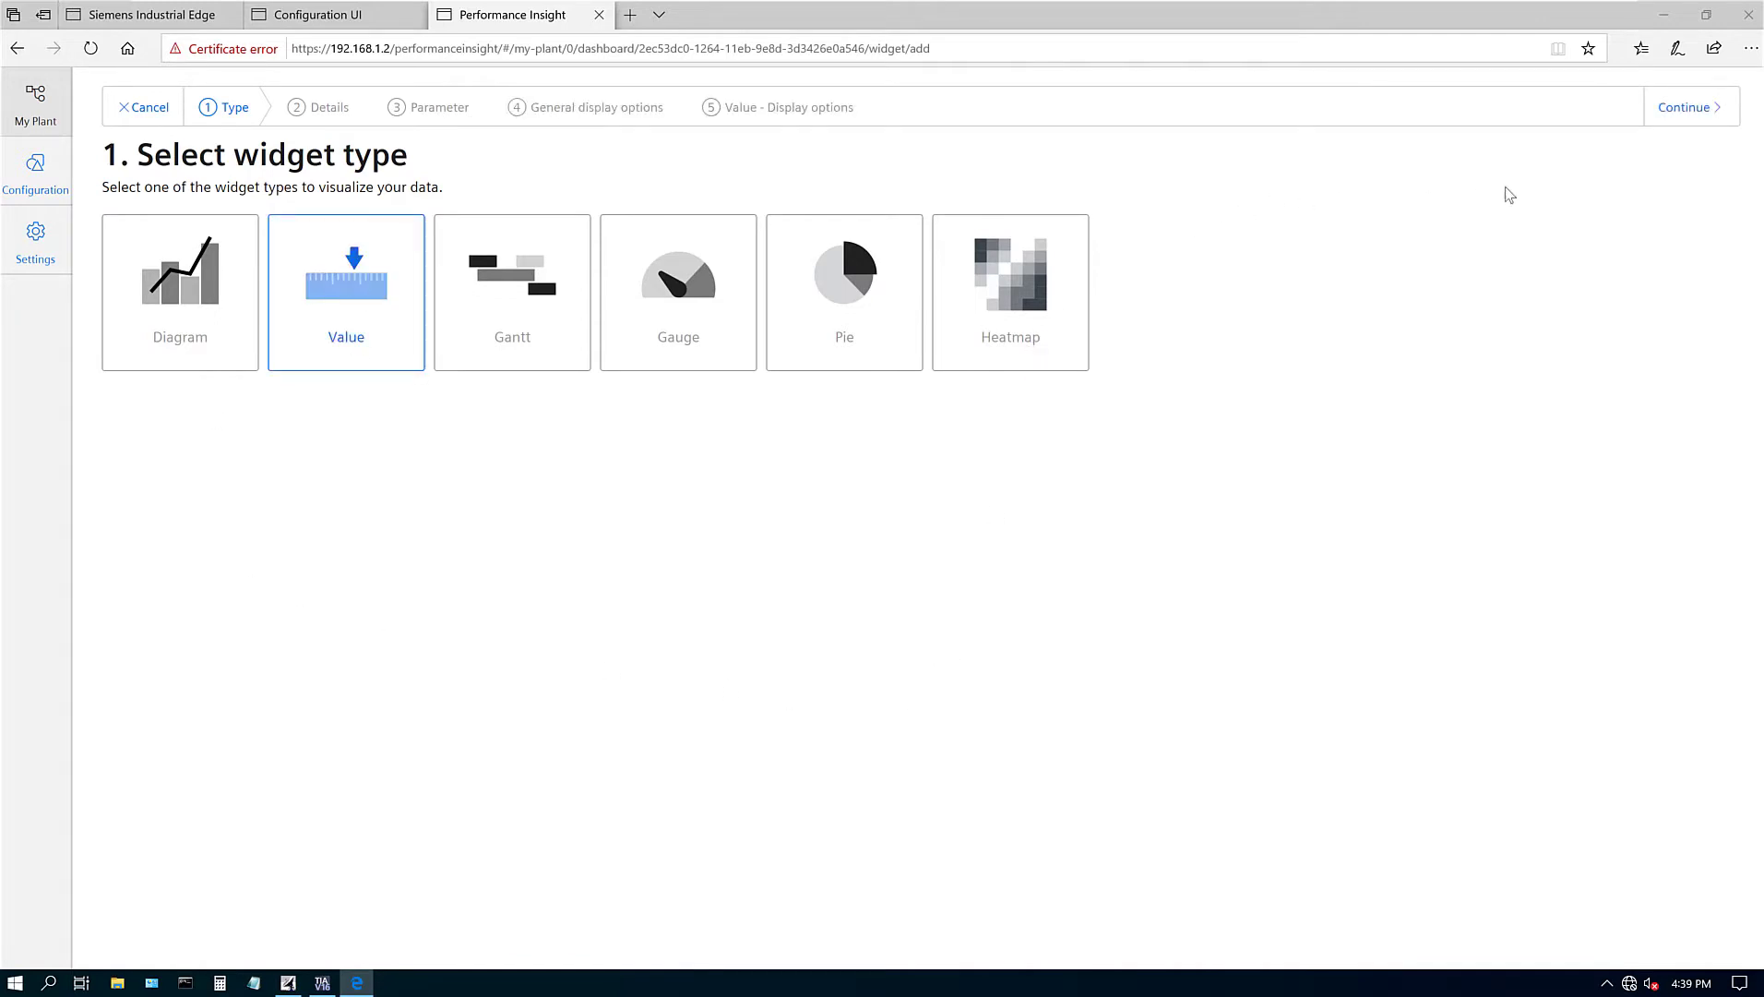
click(1689, 110)
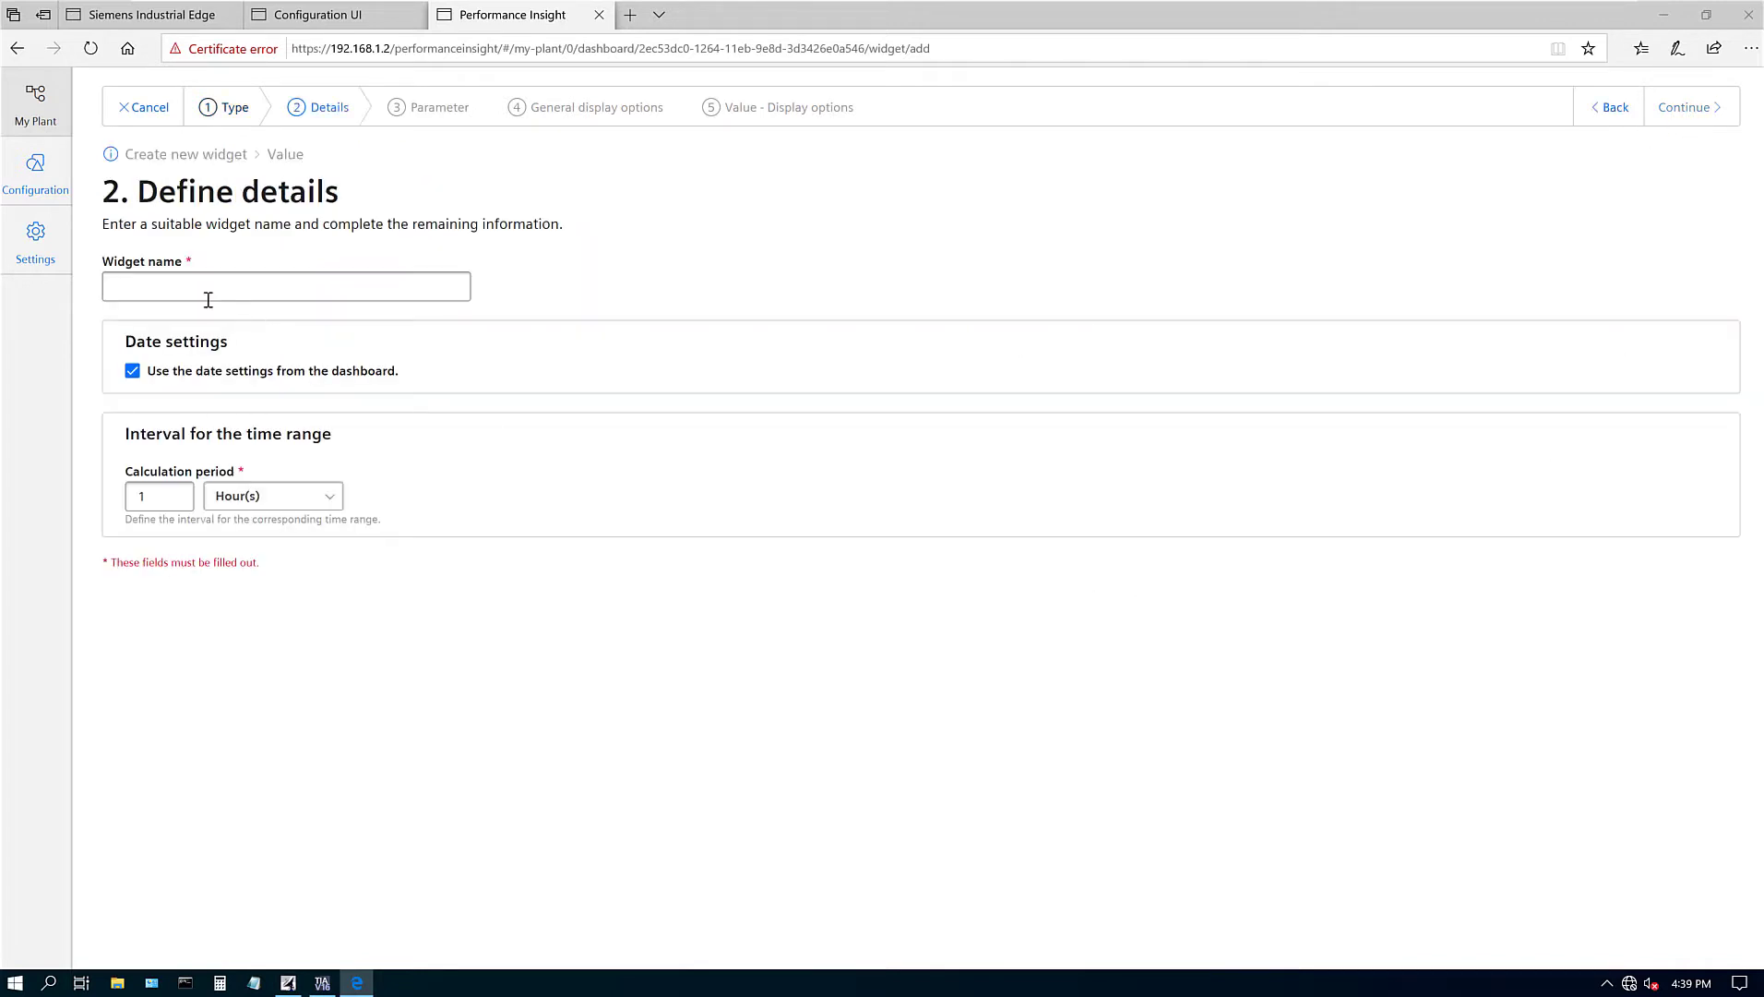
click(171, 290)
text(Level 1)
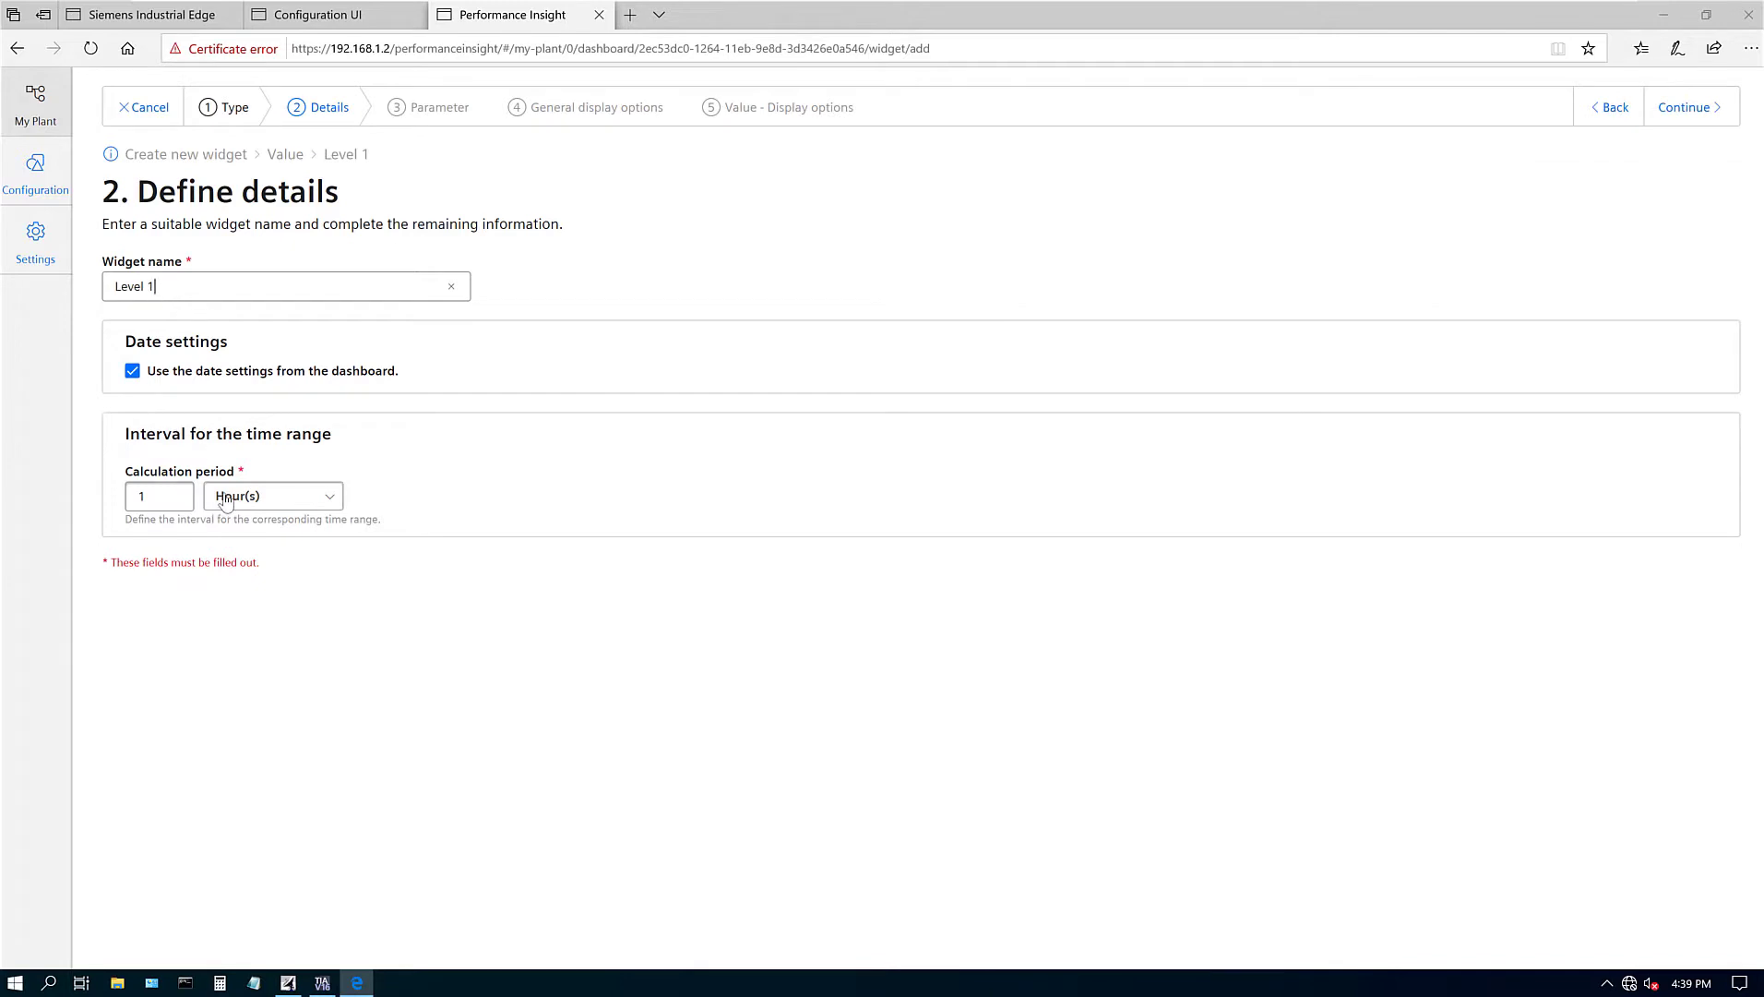
click(225, 499)
click(258, 539)
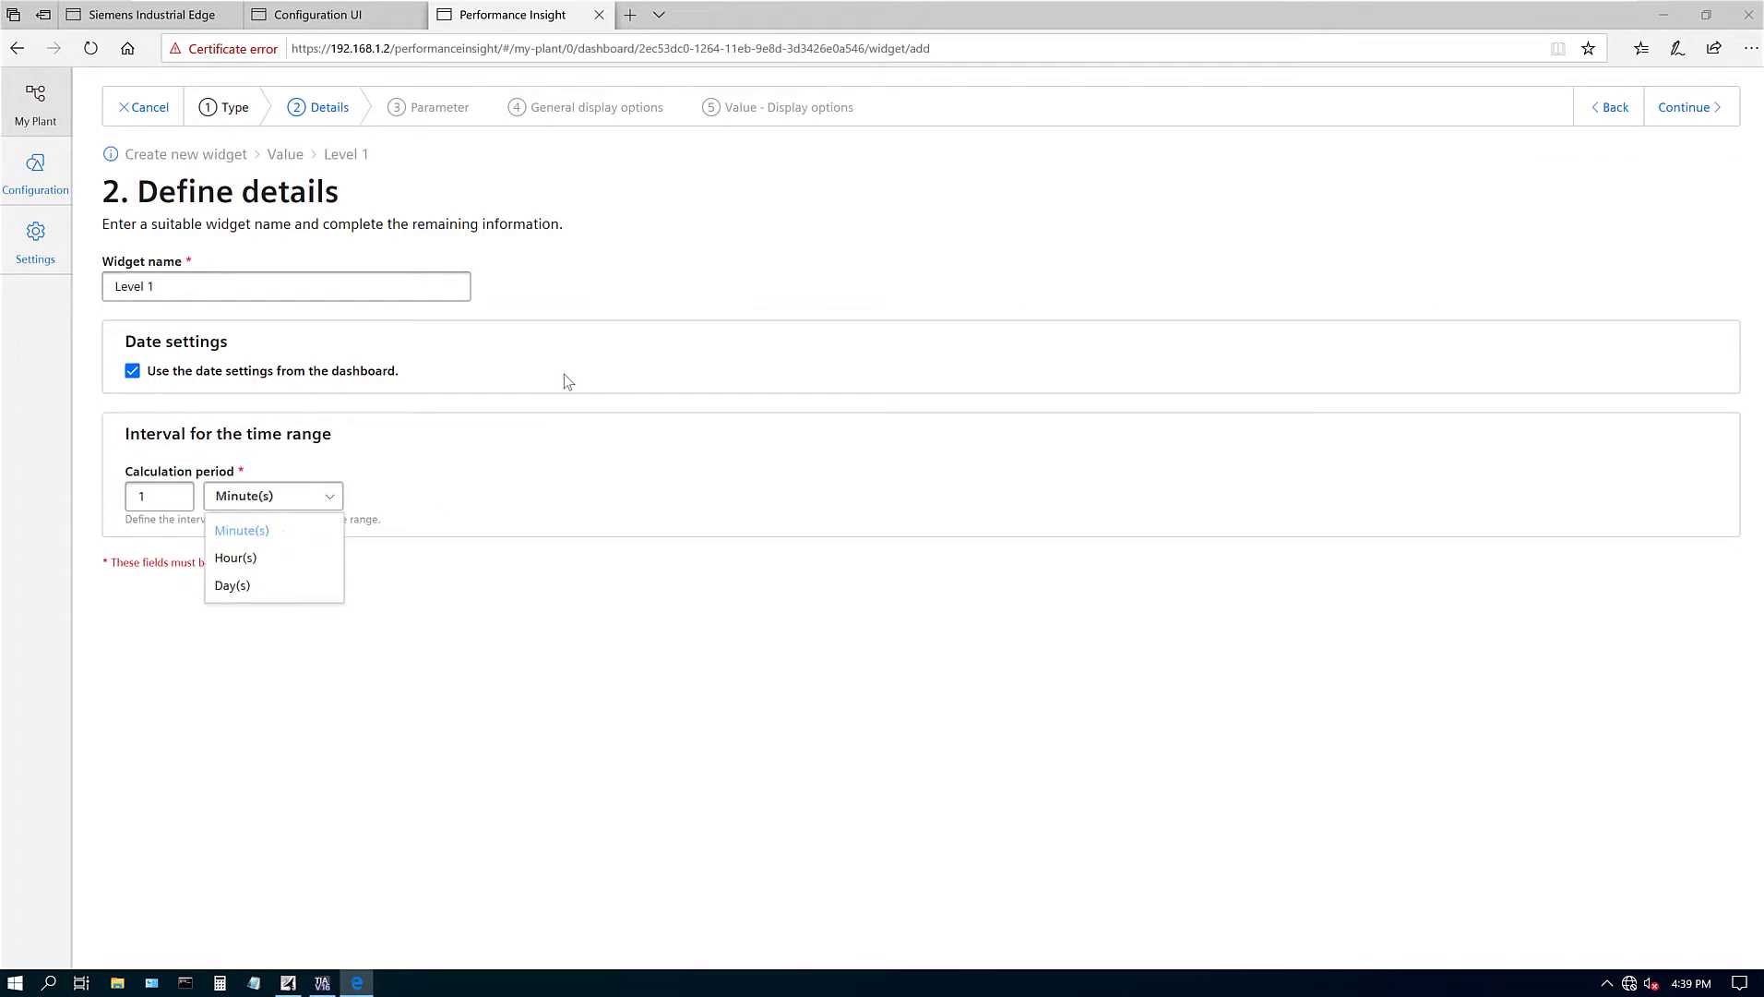
click(1693, 109)
Select the Tank 1 Level 1 tag as parameter with Last aggregation.
click(918, 384)
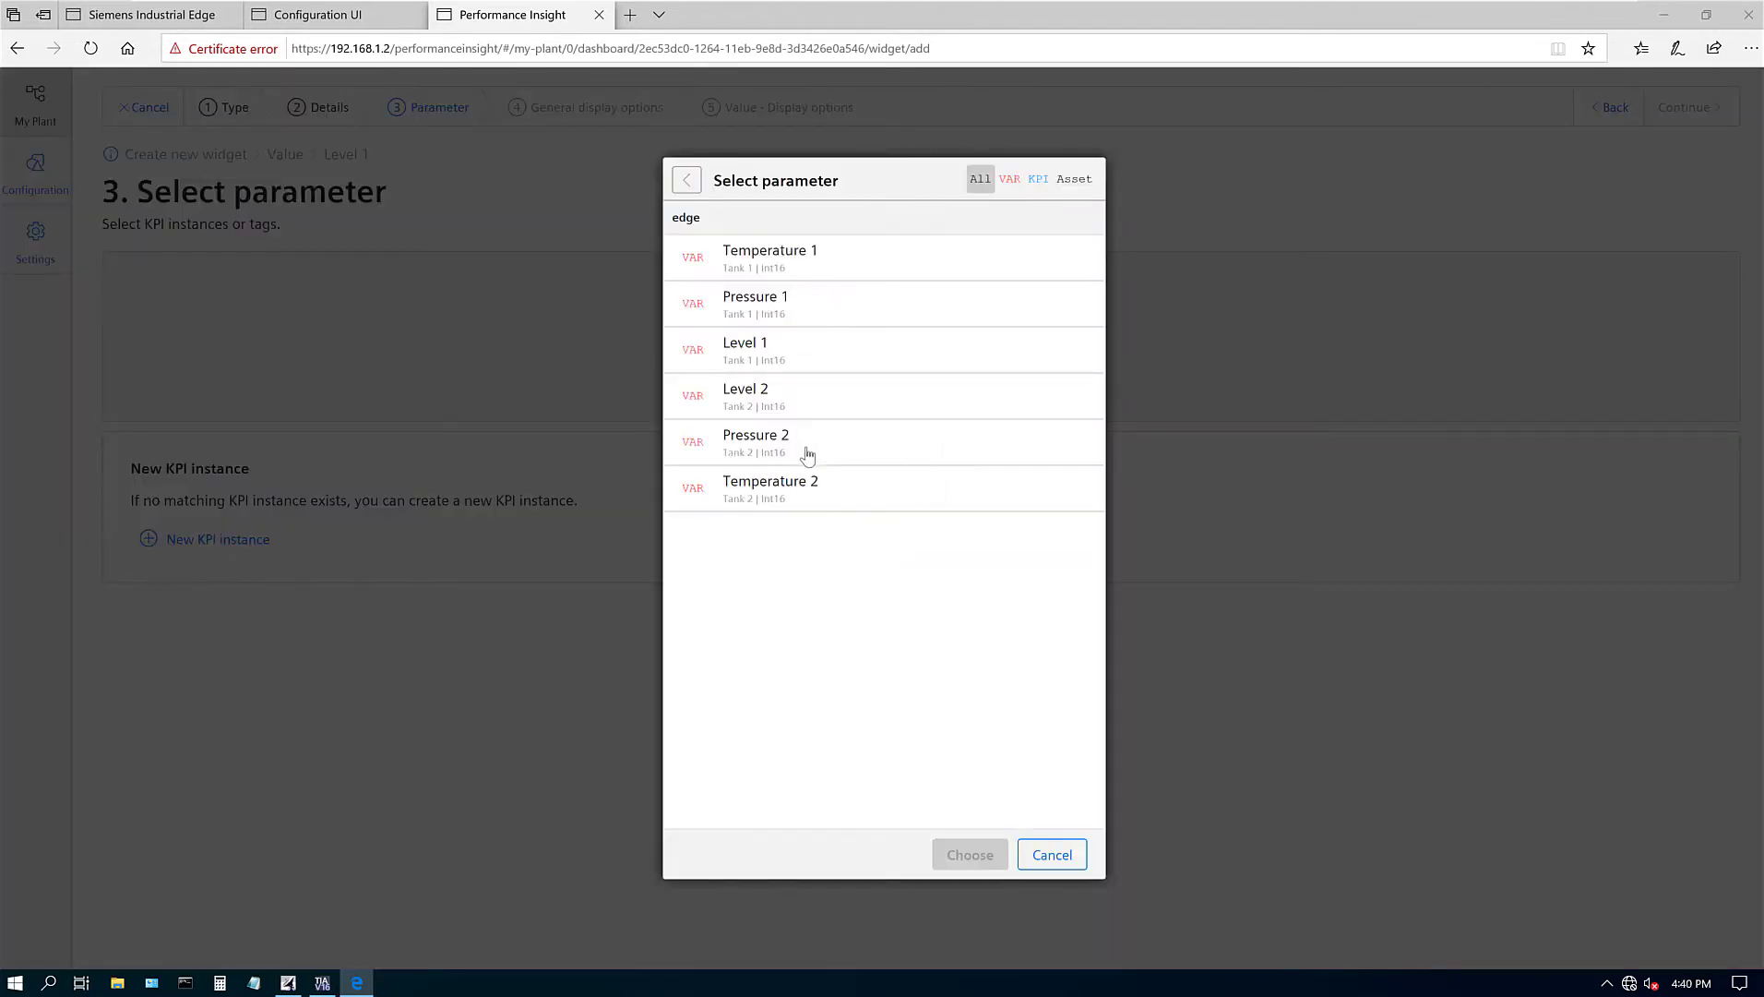
click(760, 356)
click(960, 851)
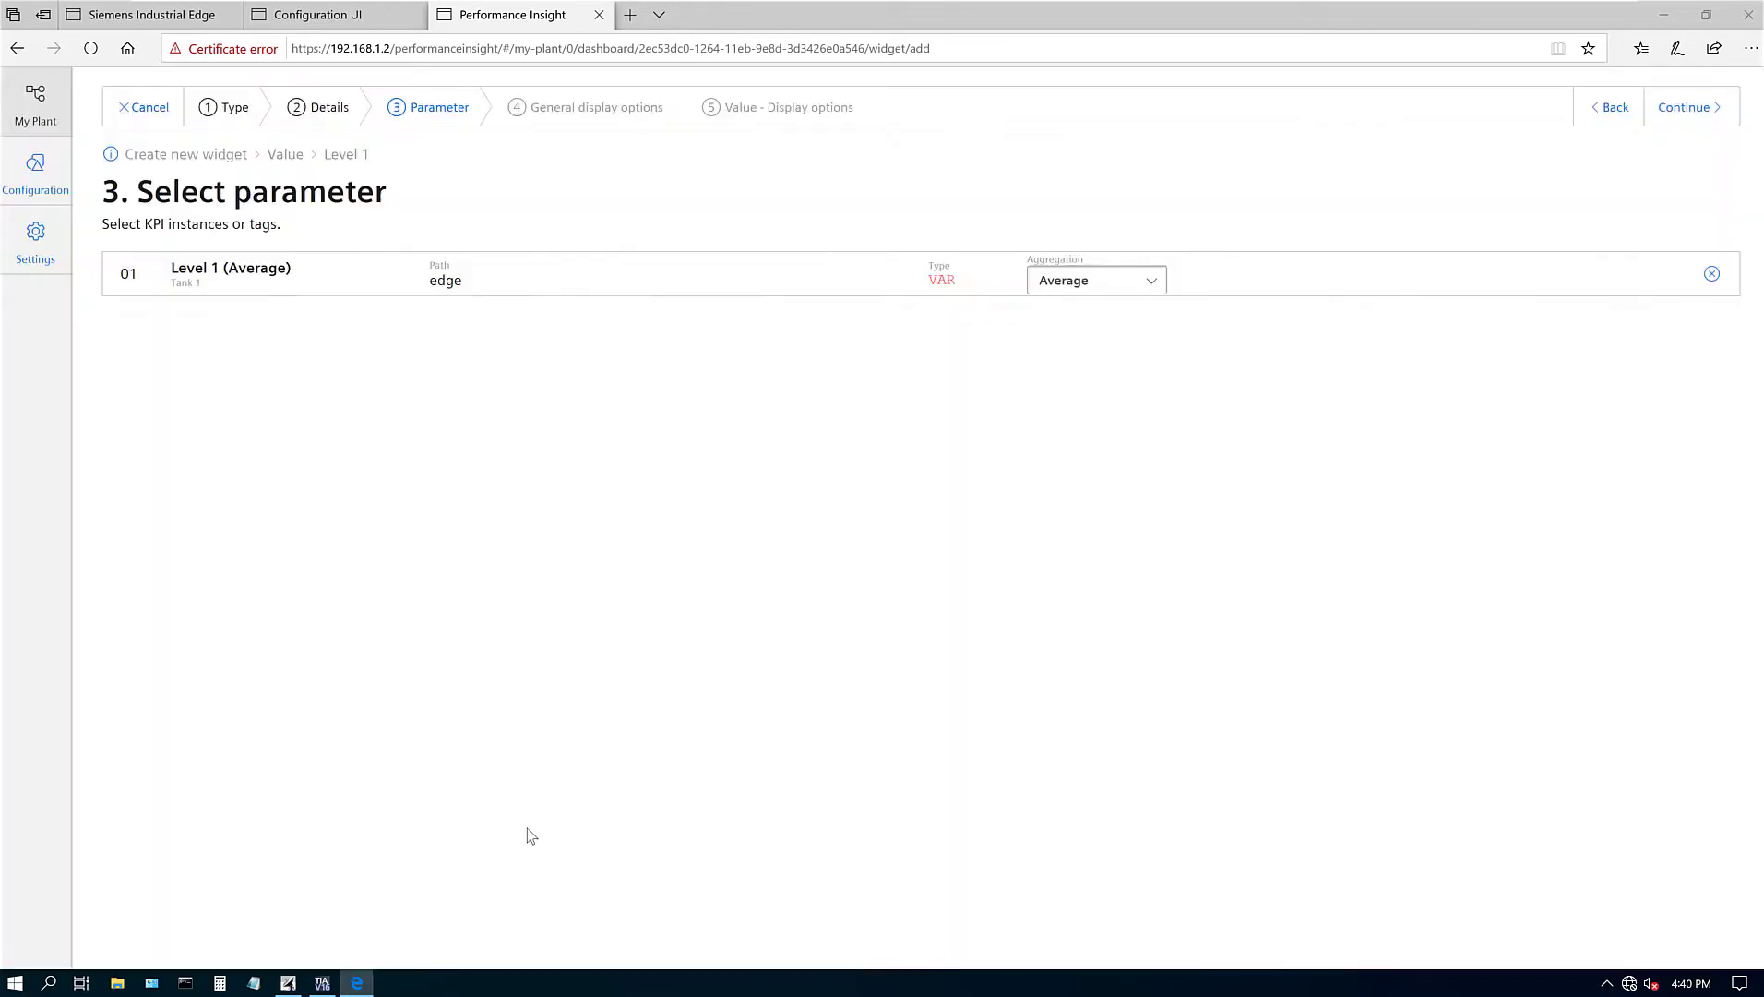
click(1678, 111)
click(1597, 117)
click(1075, 288)
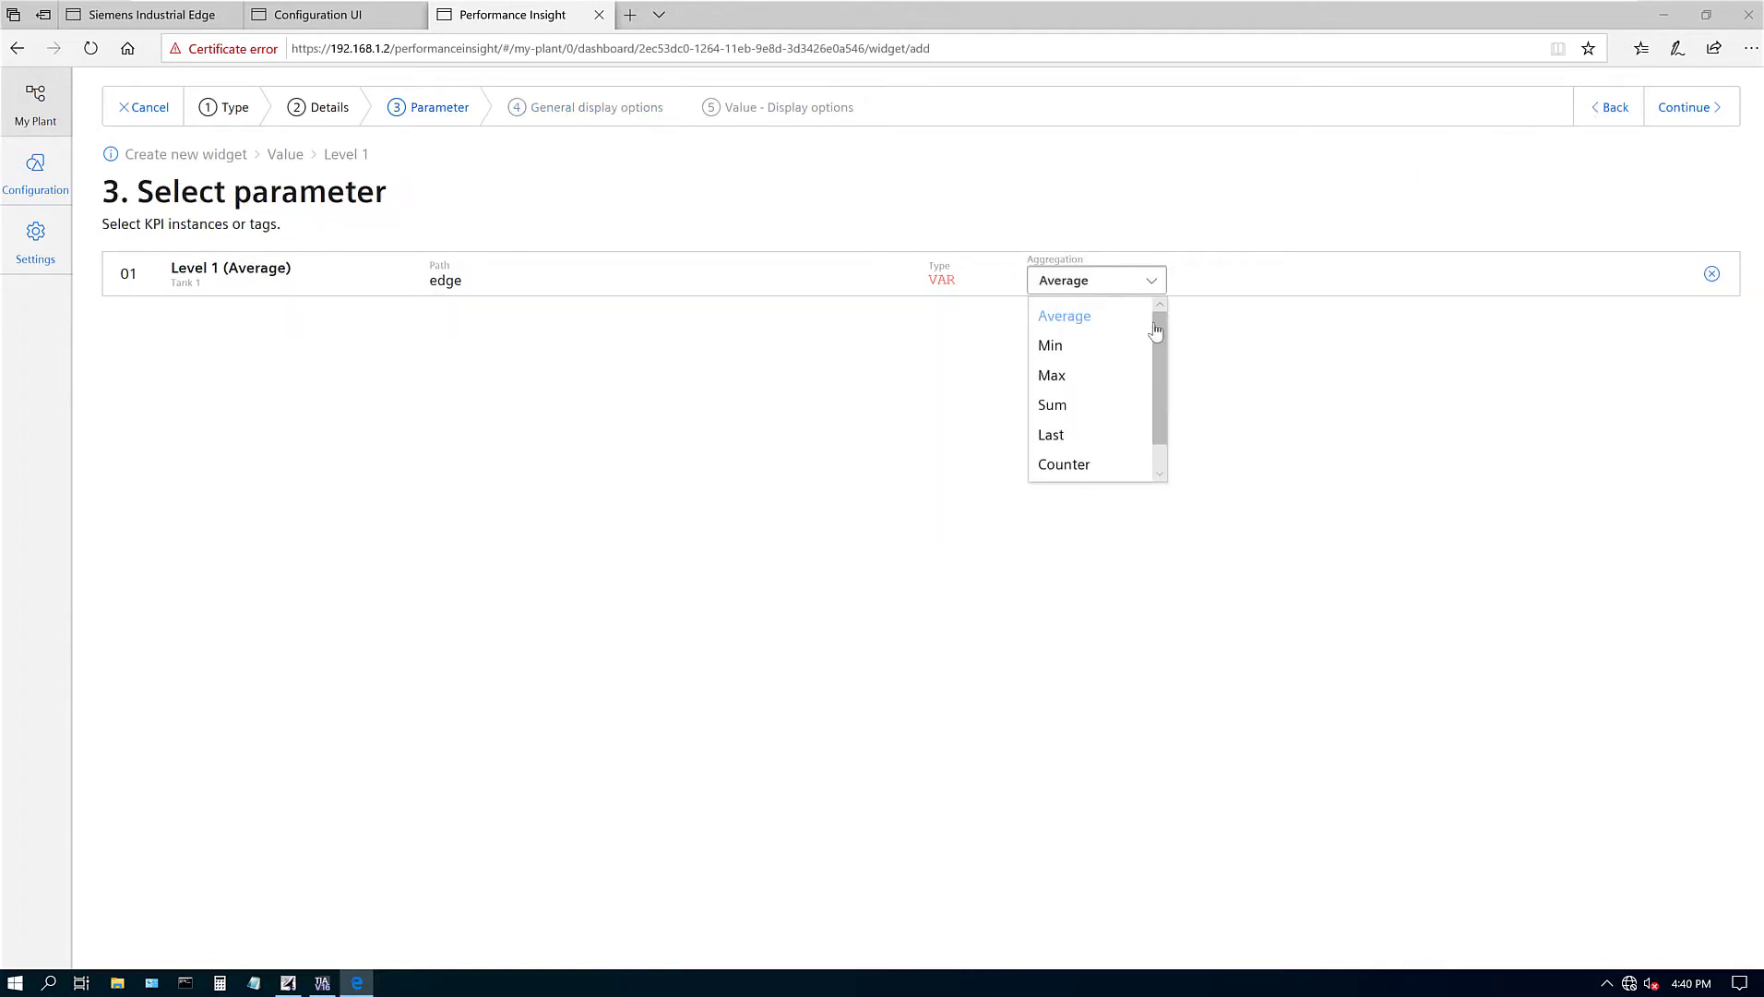
scroll(1161, 350, down, 1)
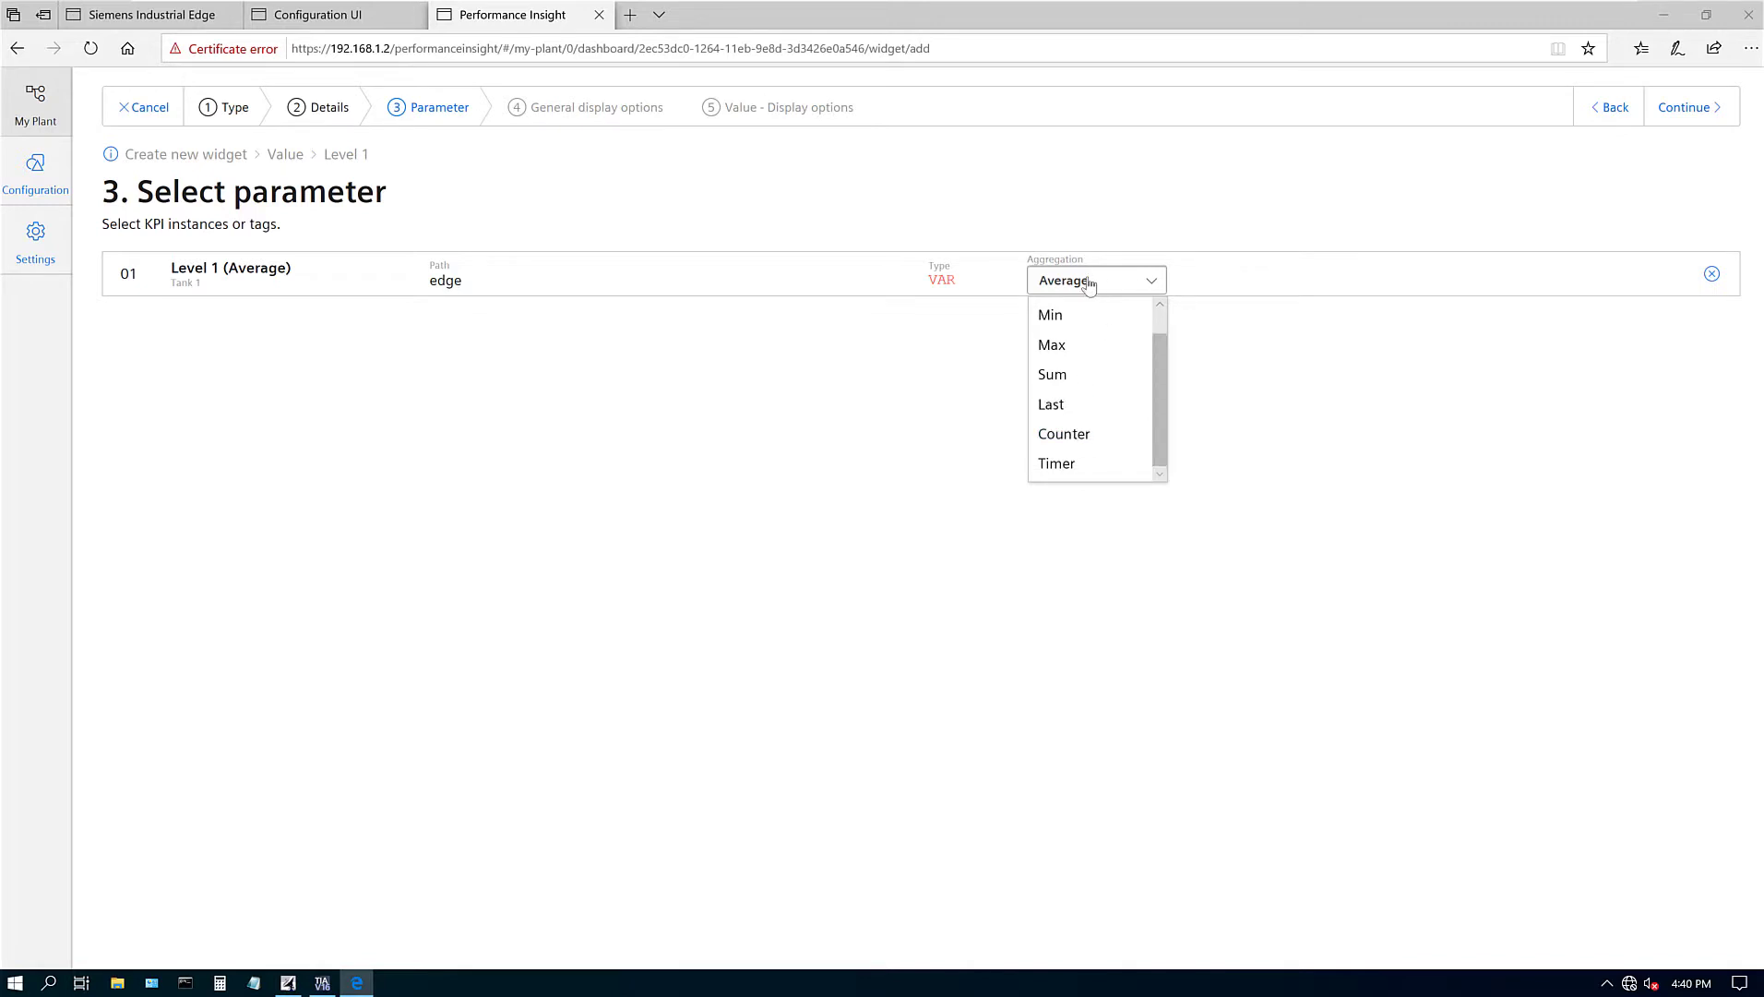
click(1054, 403)
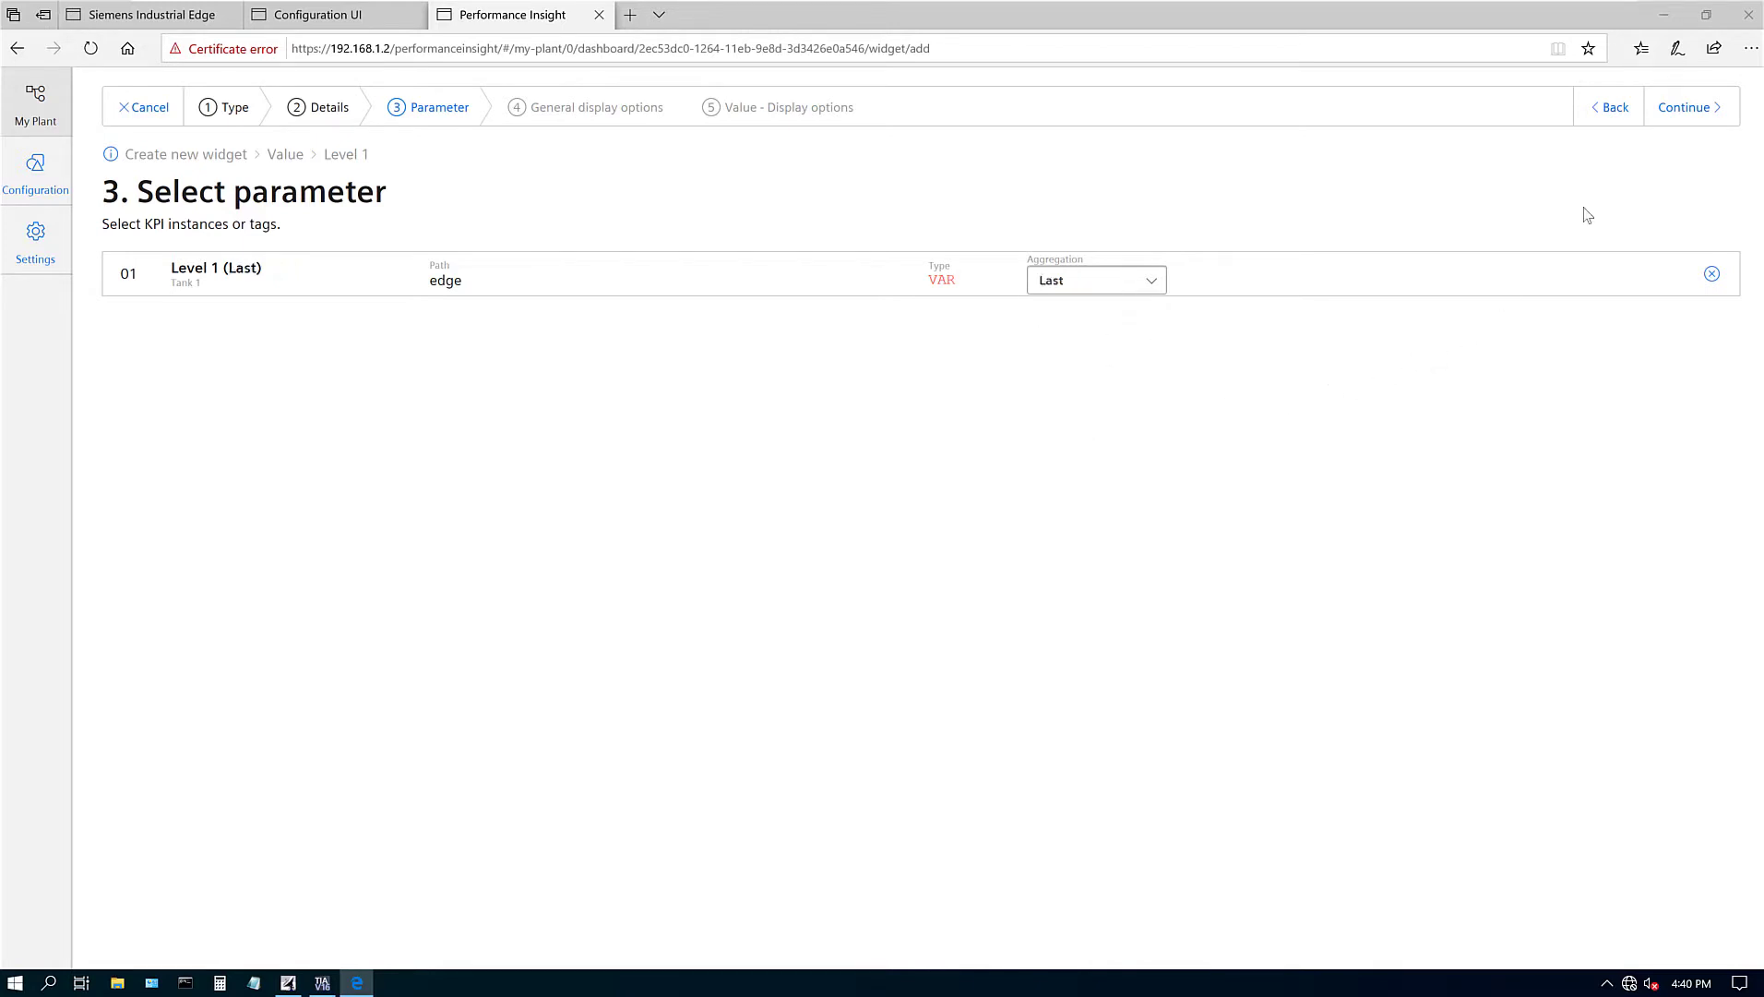
click(1685, 109)
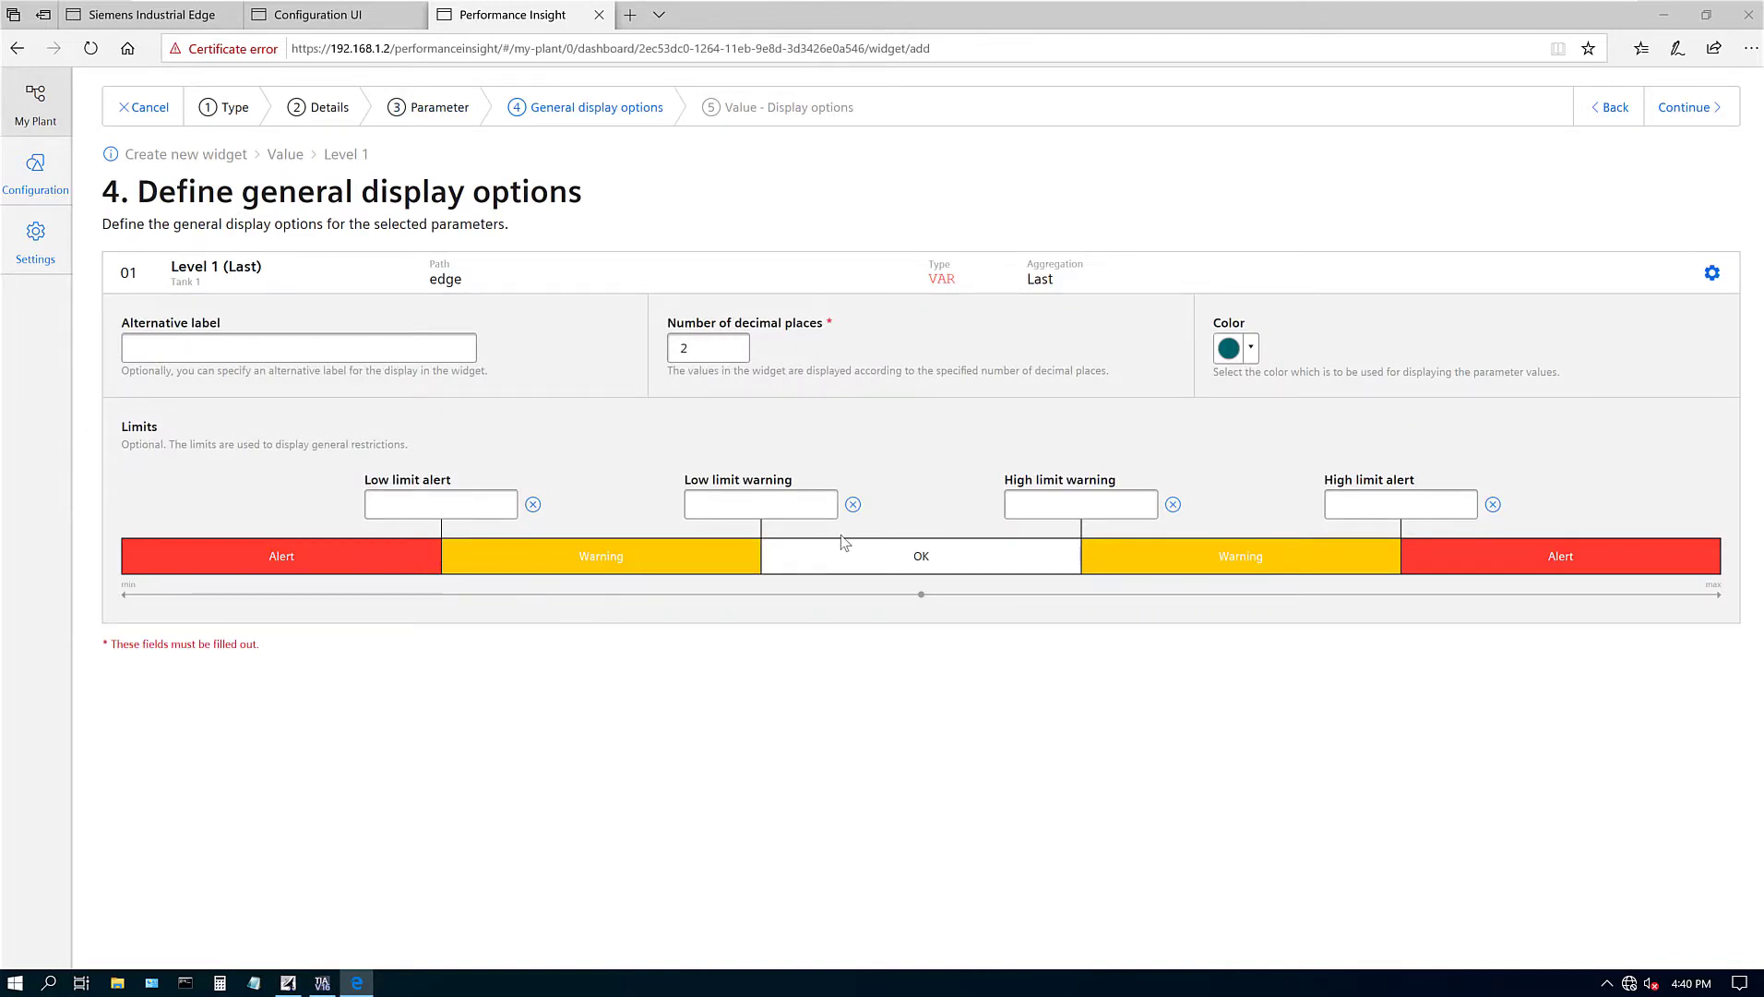
Set Level 1 limits 20, 40, 70, 90 and finish the widget with statistics shown.
click(447, 505)
click(741, 510)
click(1073, 502)
click(1381, 495)
click(1696, 120)
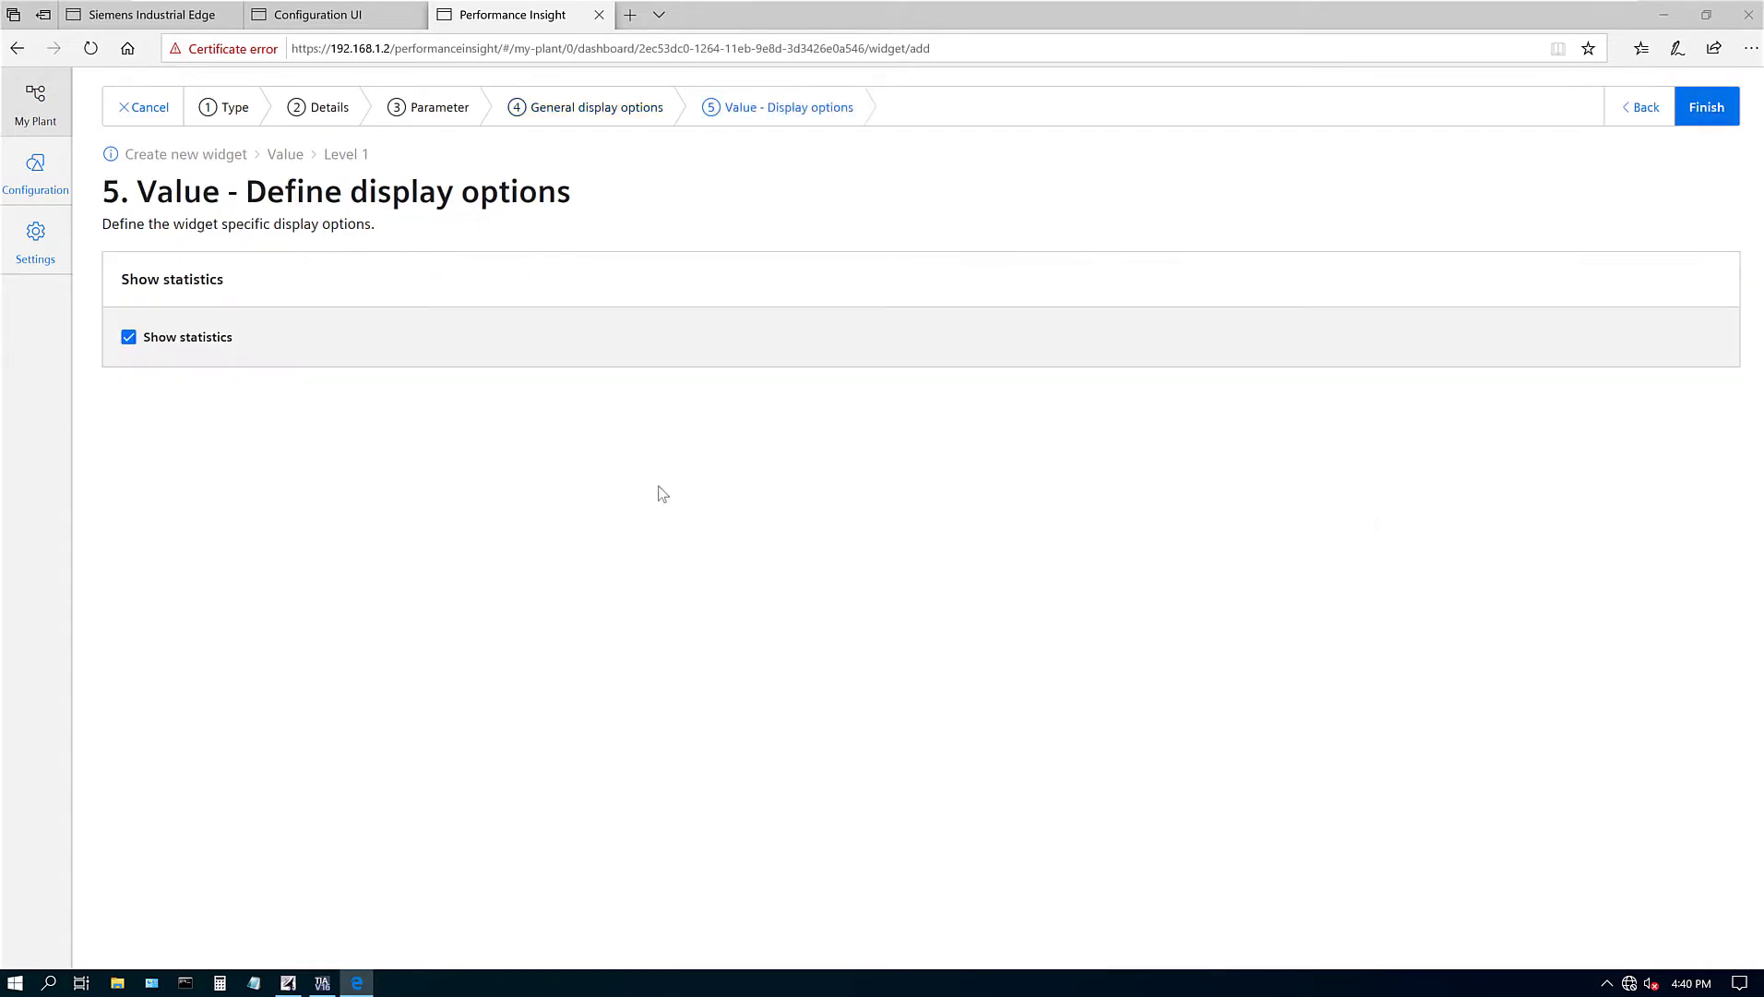
click(1704, 109)
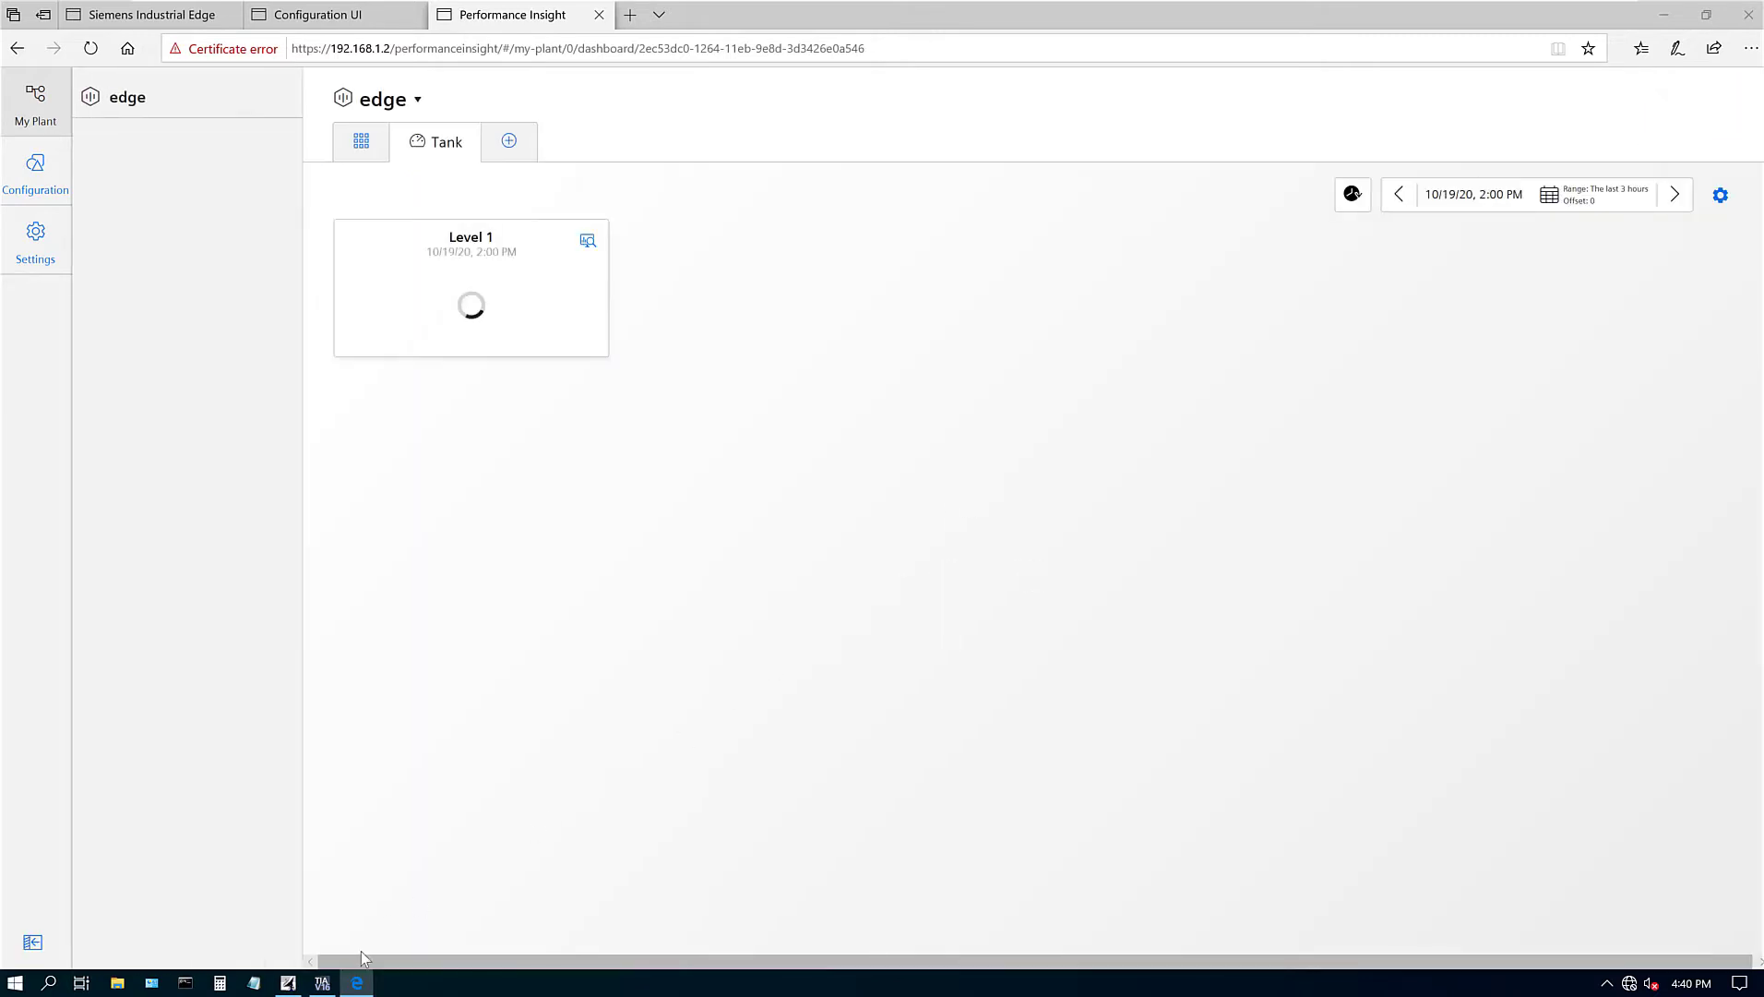
On the HMI panel, close its browser, return Home and start the runtime tank screen.
click(300, 985)
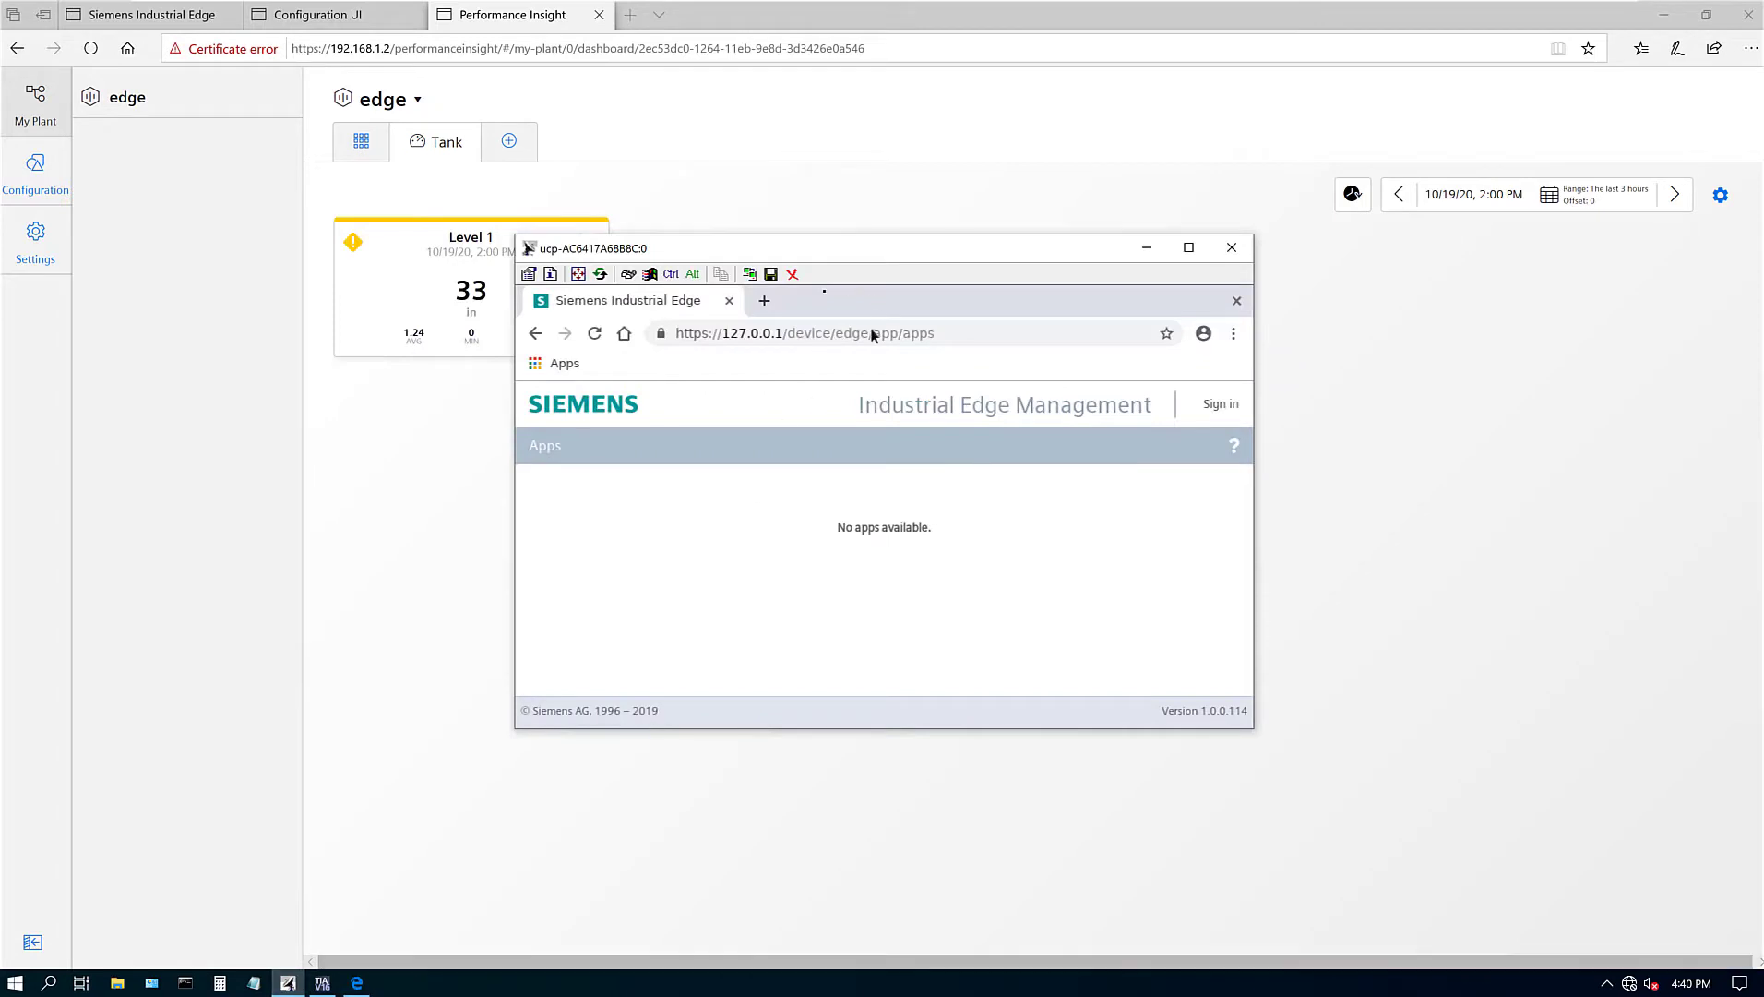
click(1237, 302)
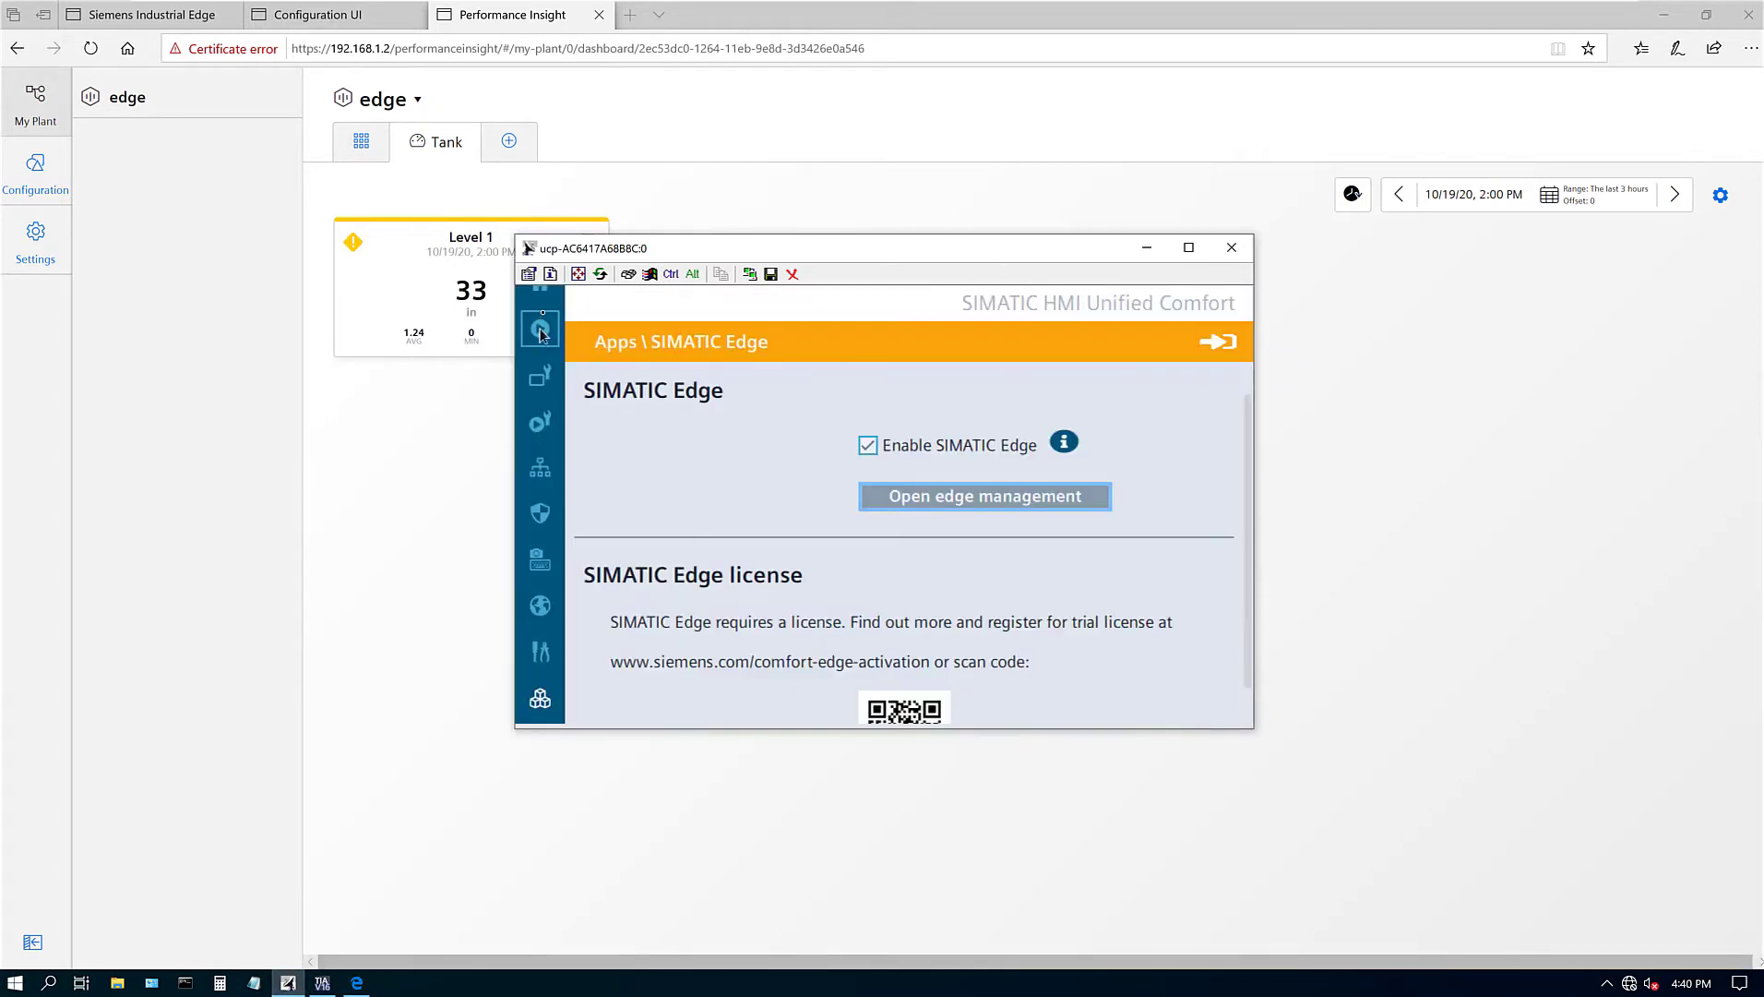
click(542, 291)
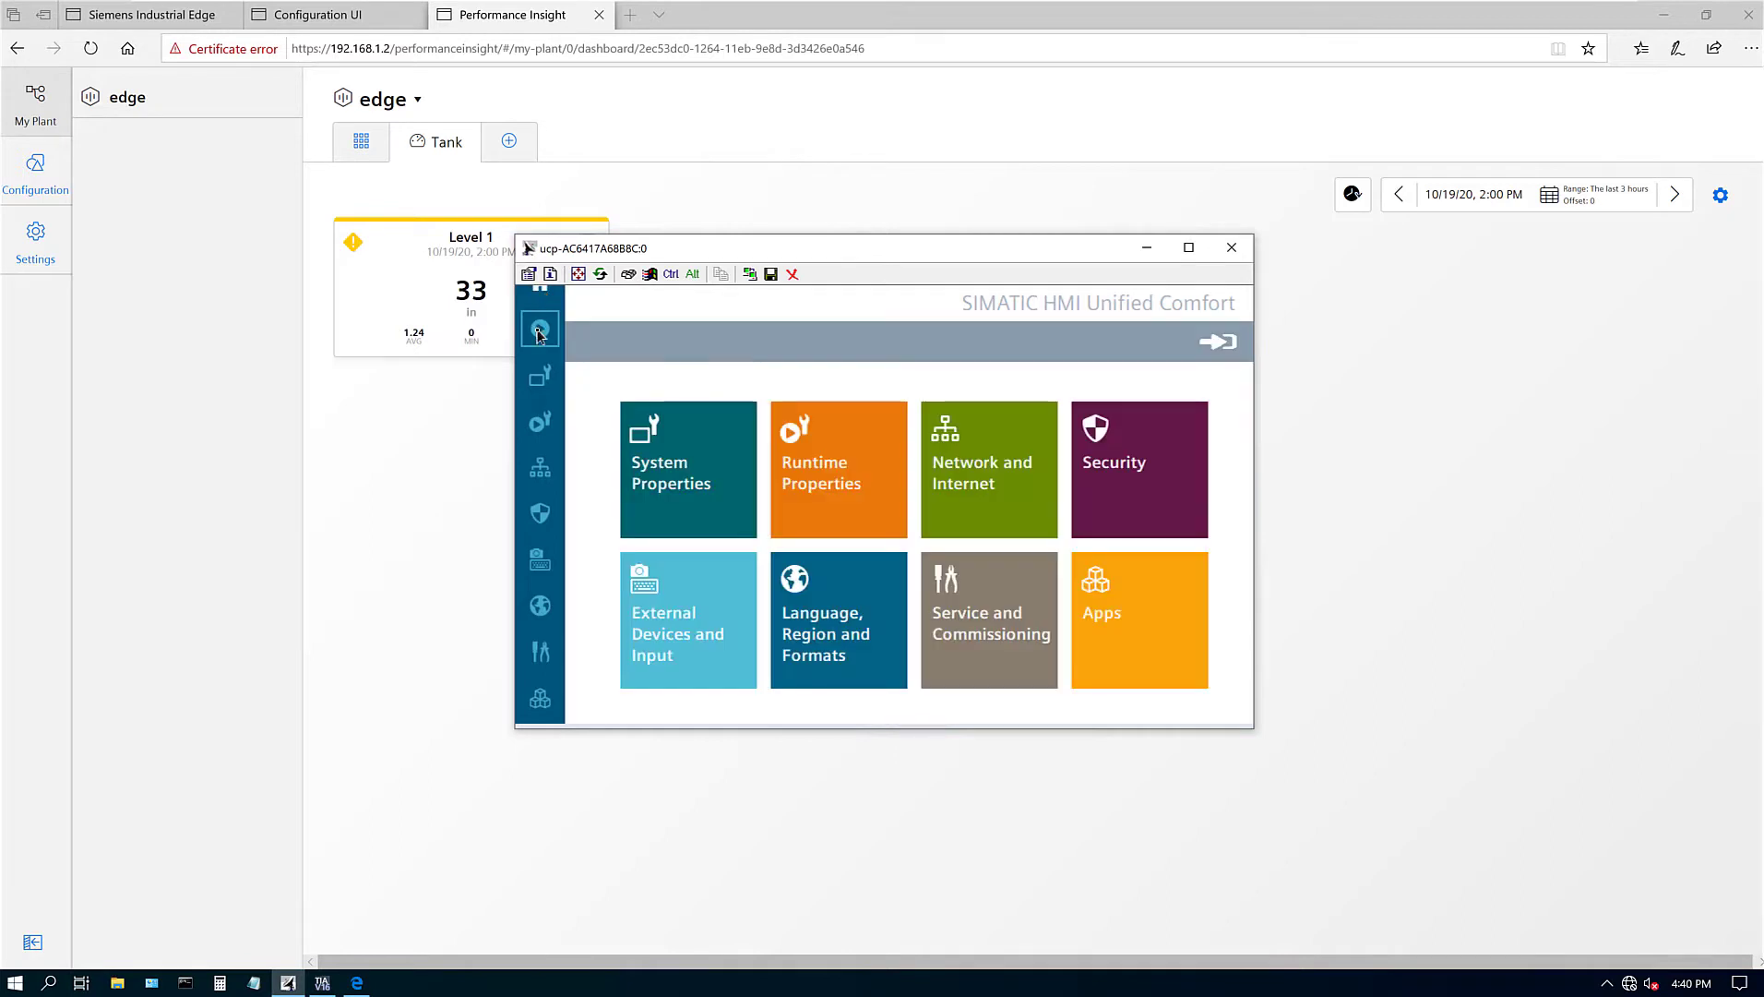
scroll(540, 334, up, 1)
click(543, 360)
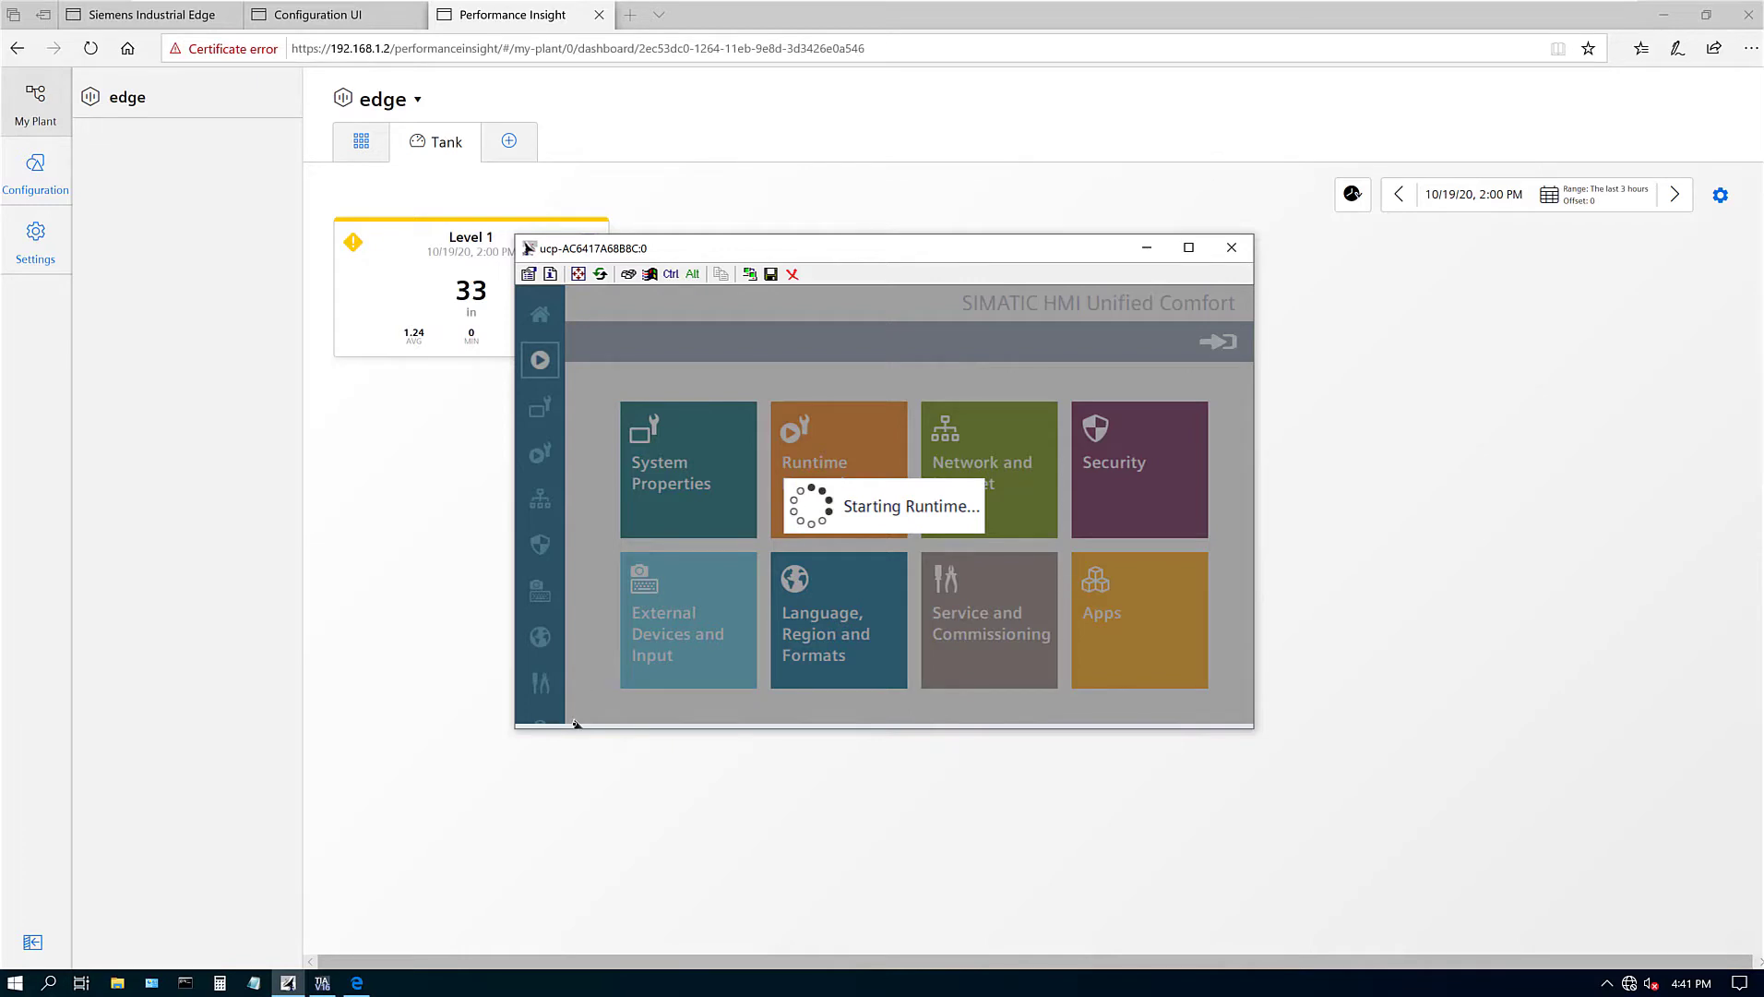
mouse_move(573, 727)
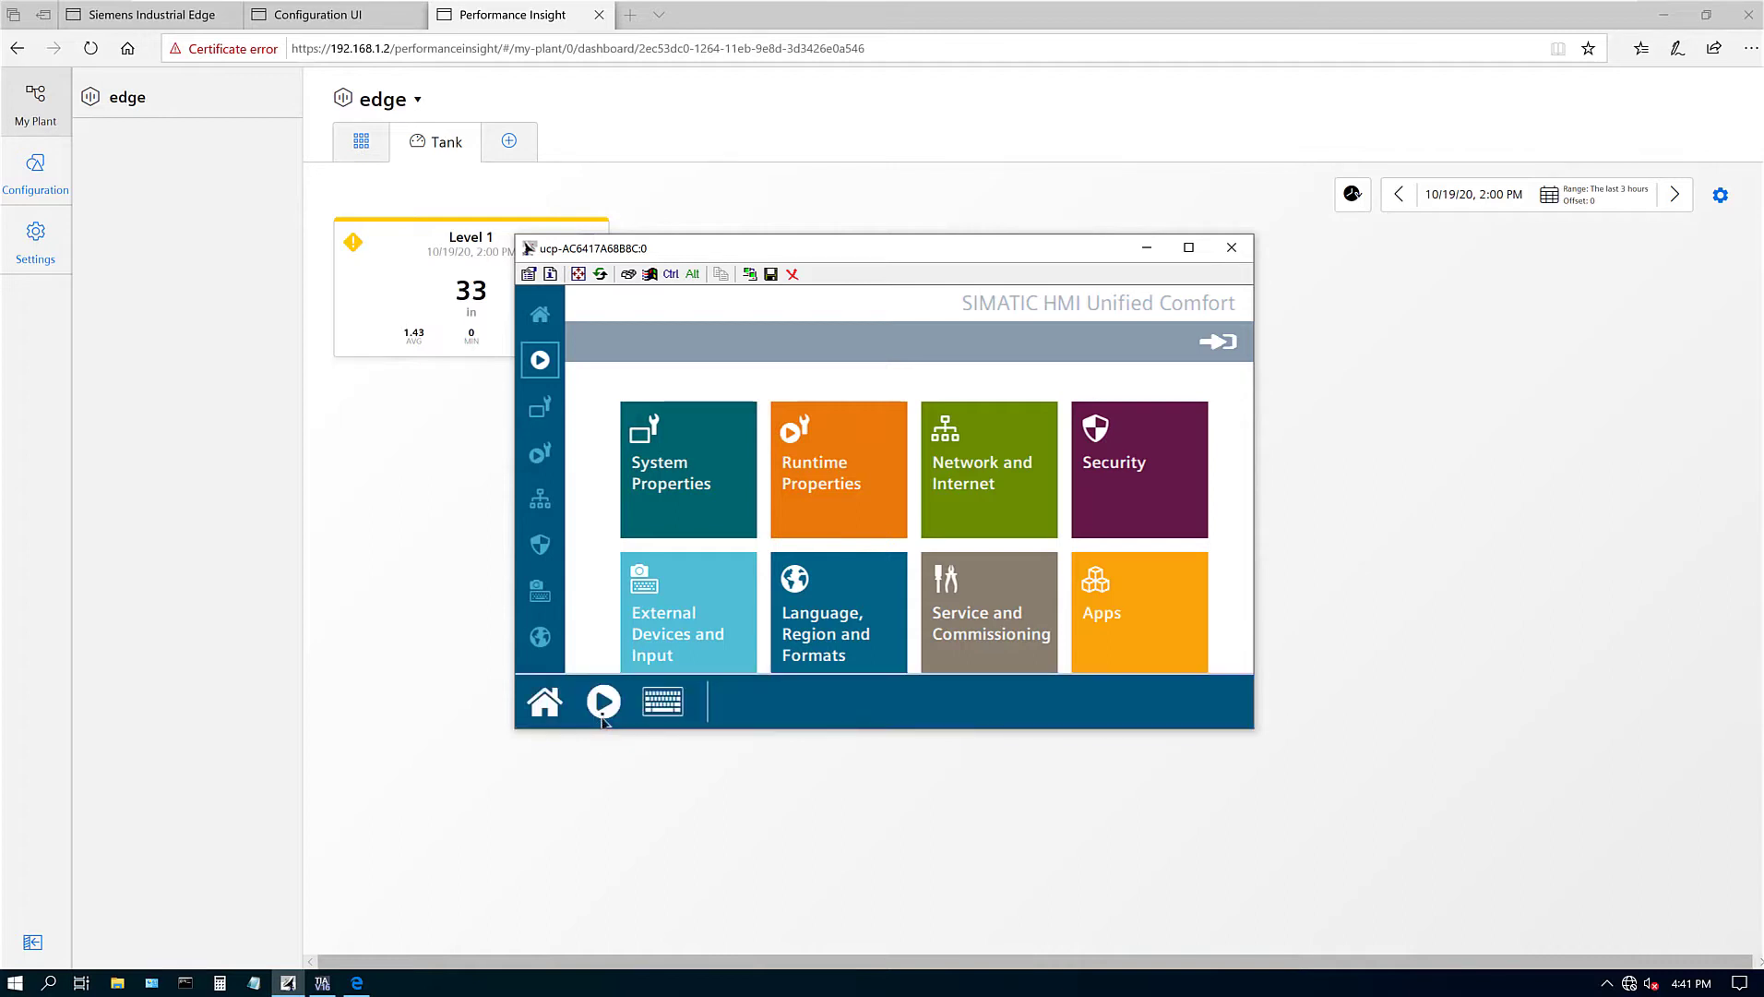
click(604, 707)
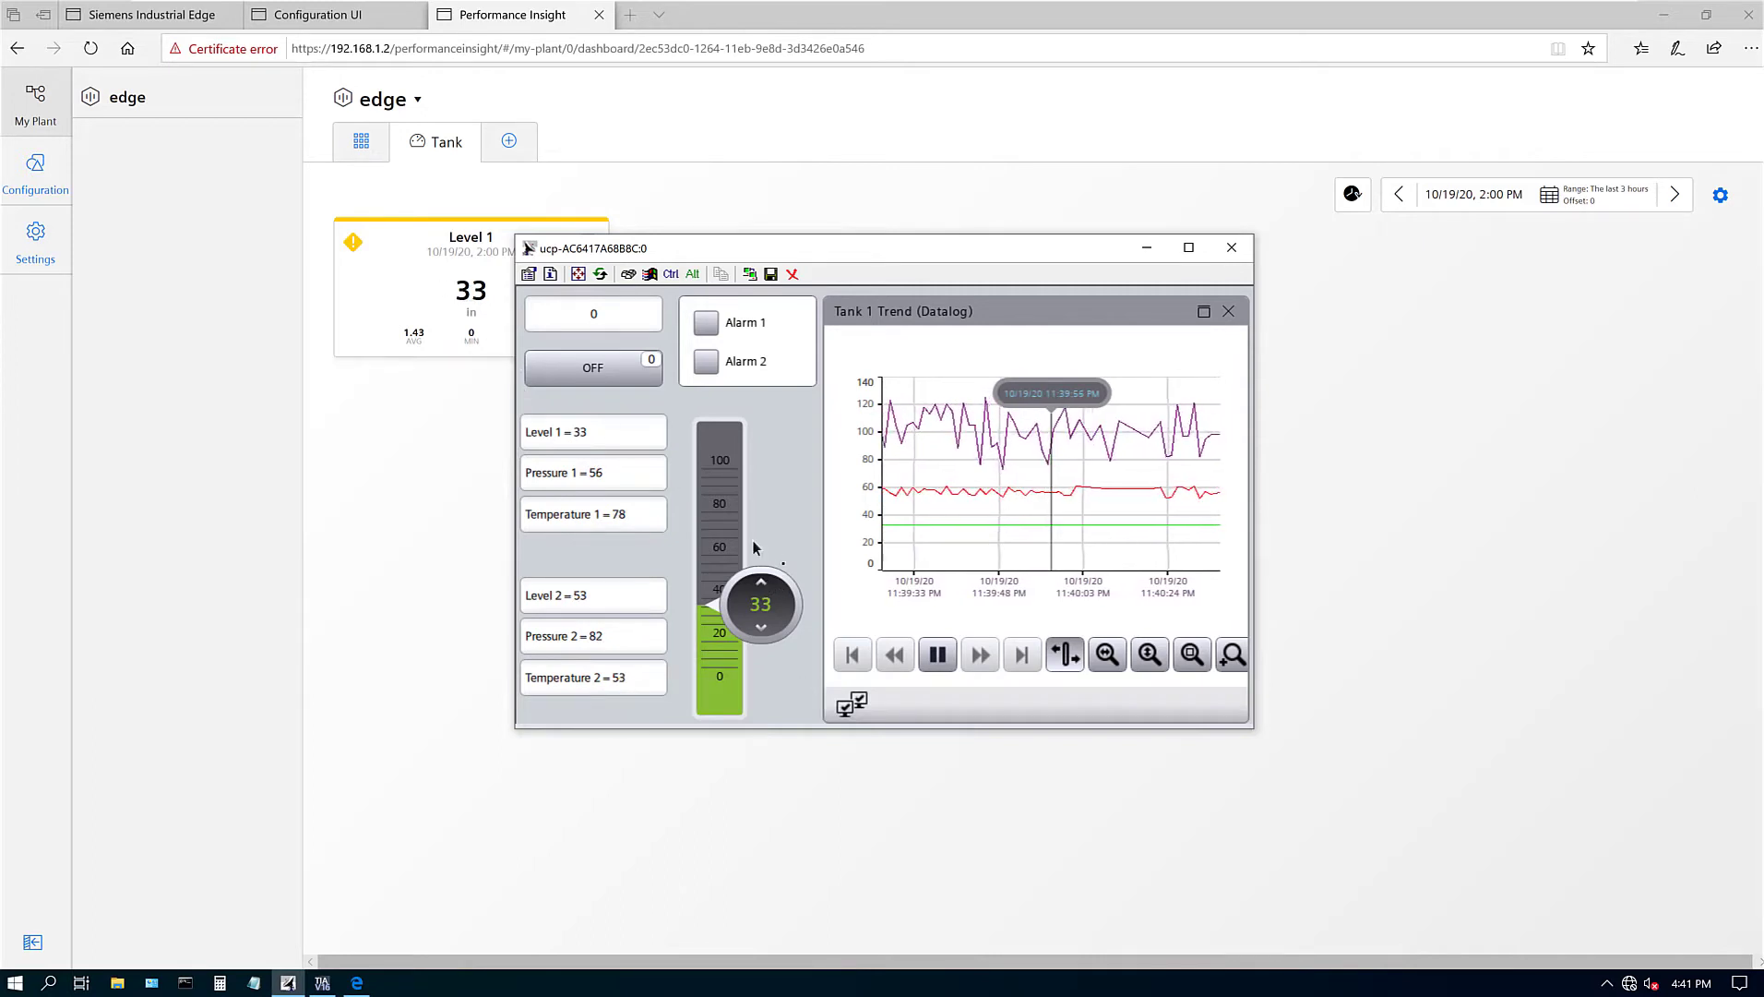
Raise the tank level slider from 33 to 84, then to 100.
click(748, 568)
drag(748, 568, 766, 510)
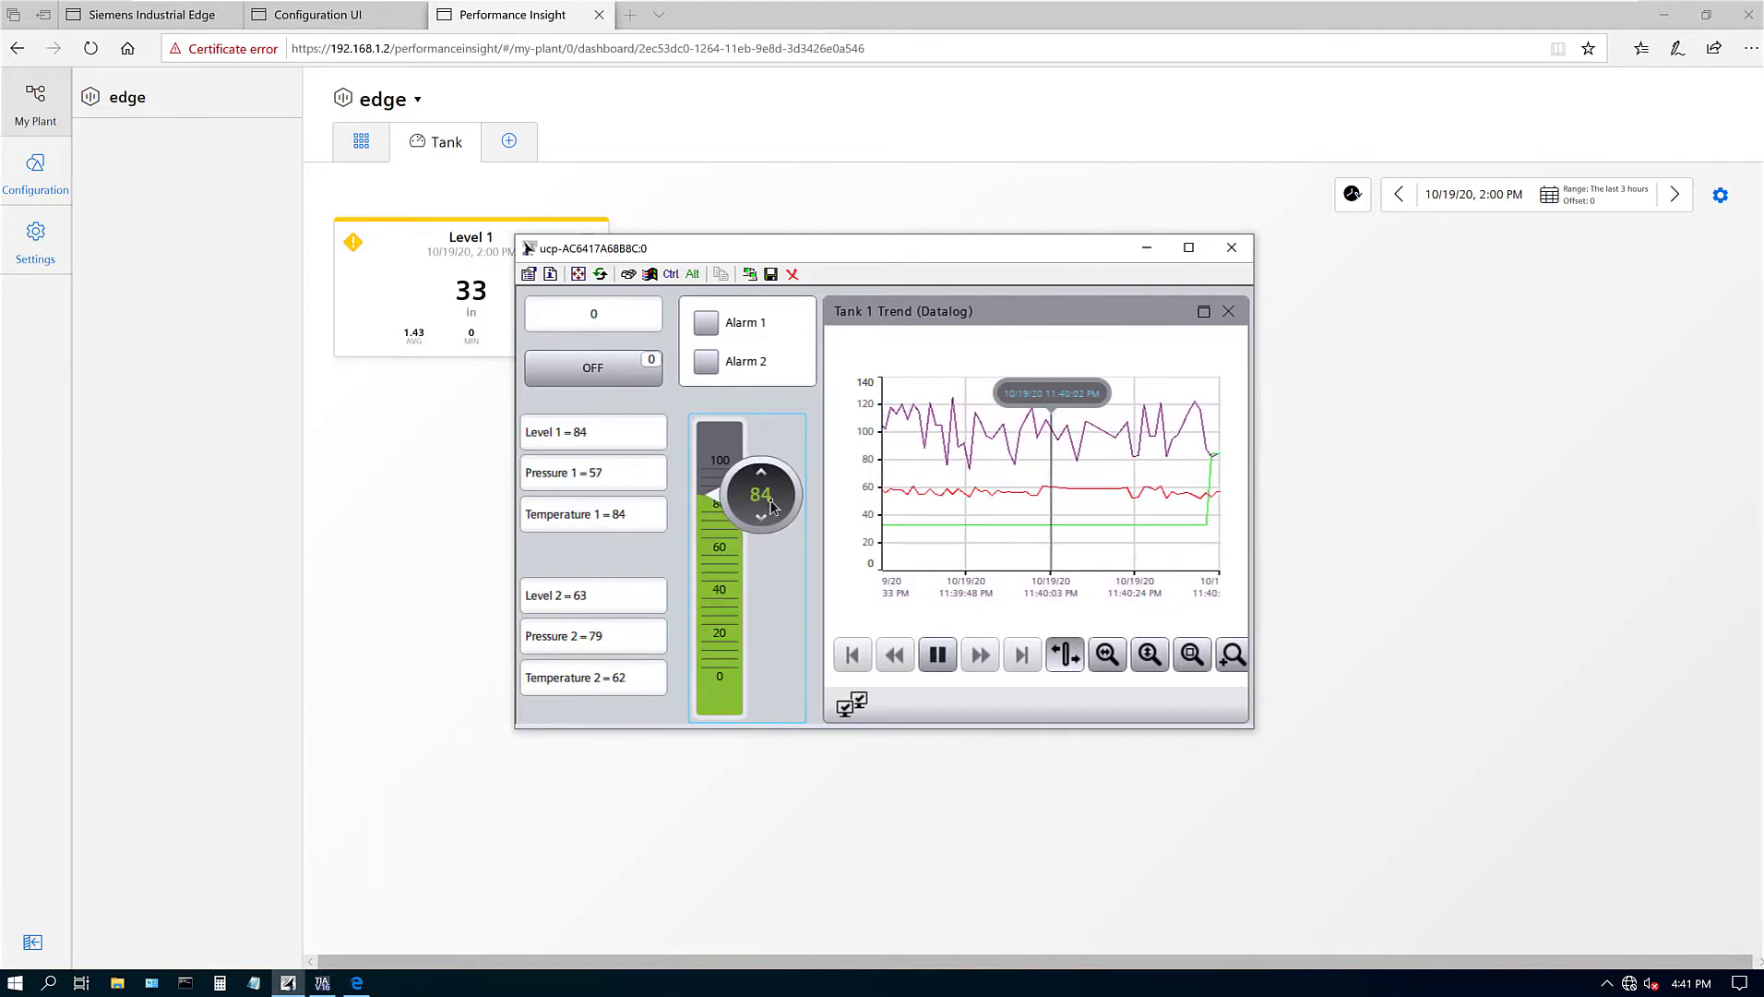
drag(815, 251, 954, 257)
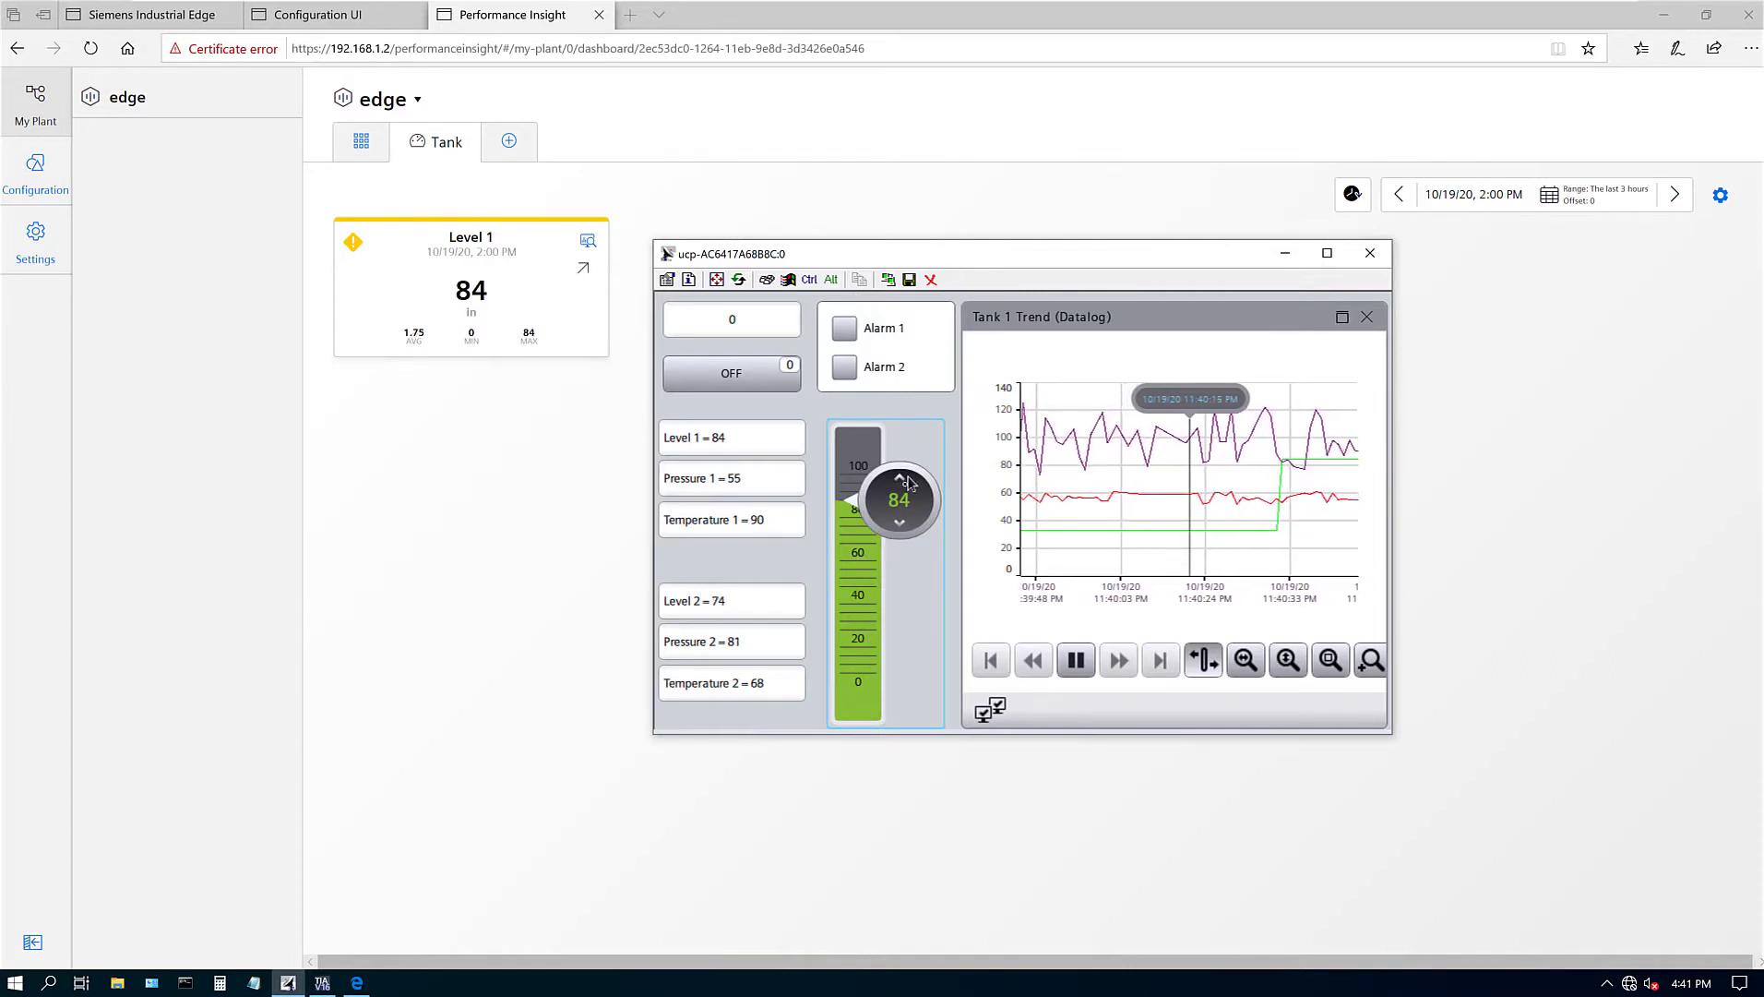
drag(901, 481, 905, 434)
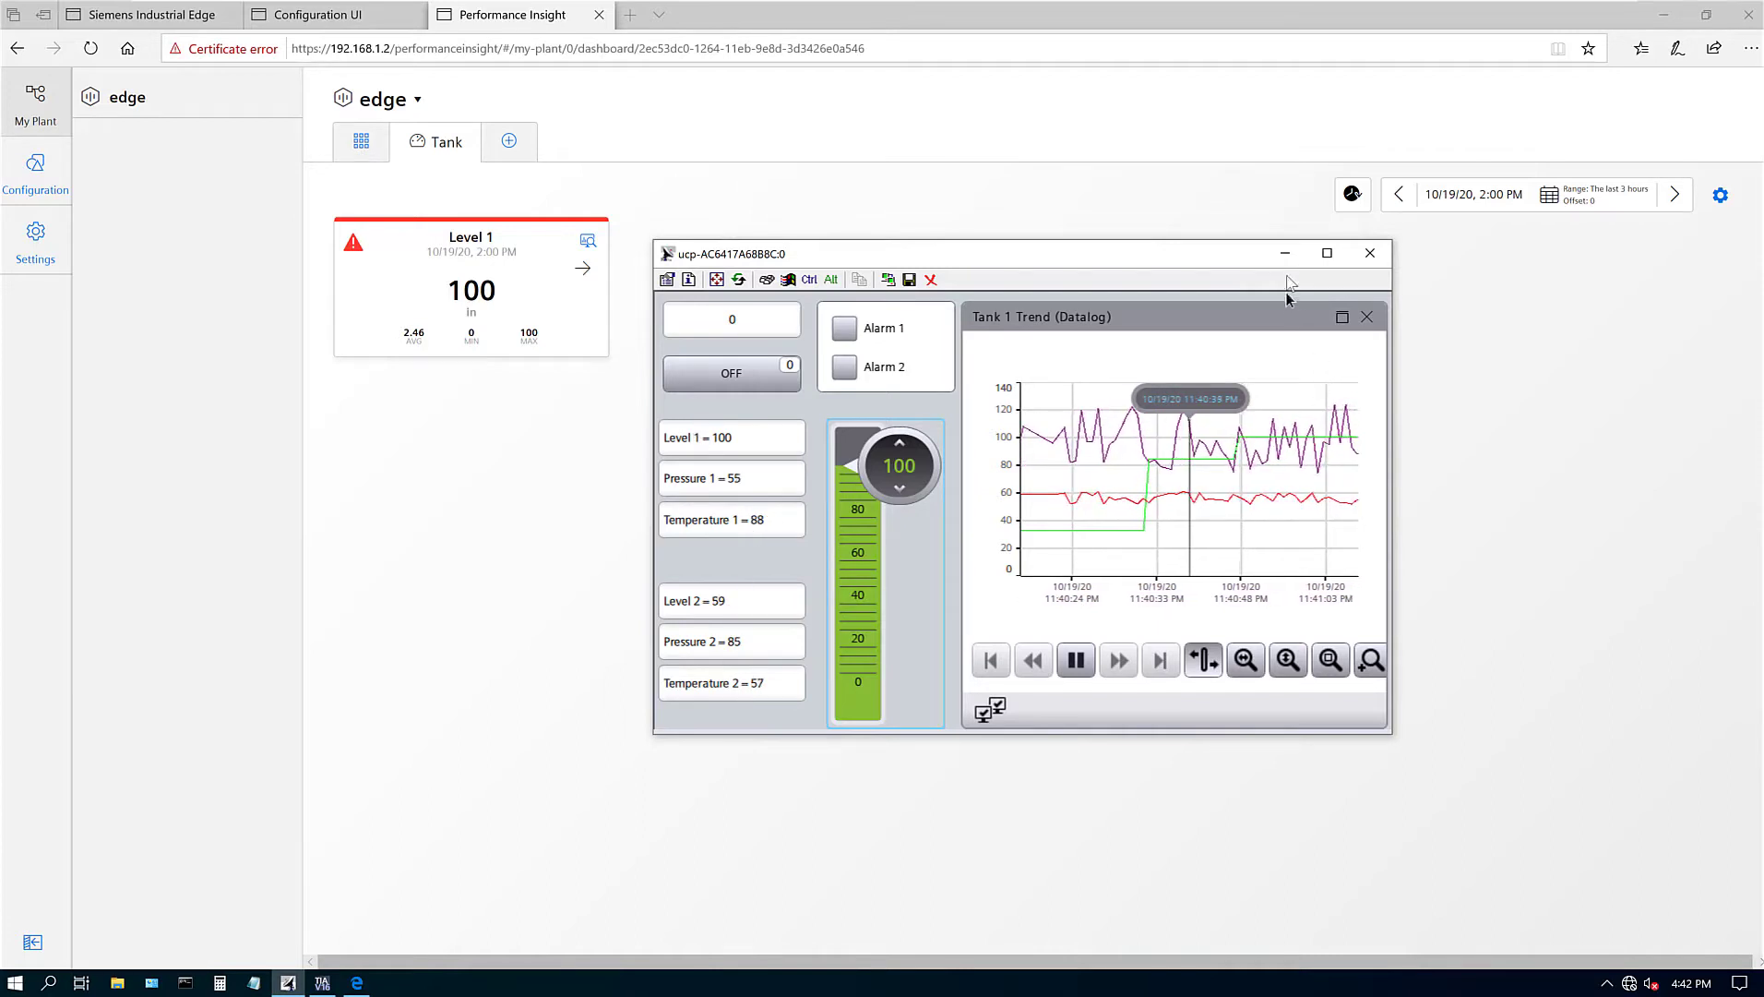
Add a new Gauge widget named 'Pressure 1' with a Minute(s) calculation period.
click(1285, 256)
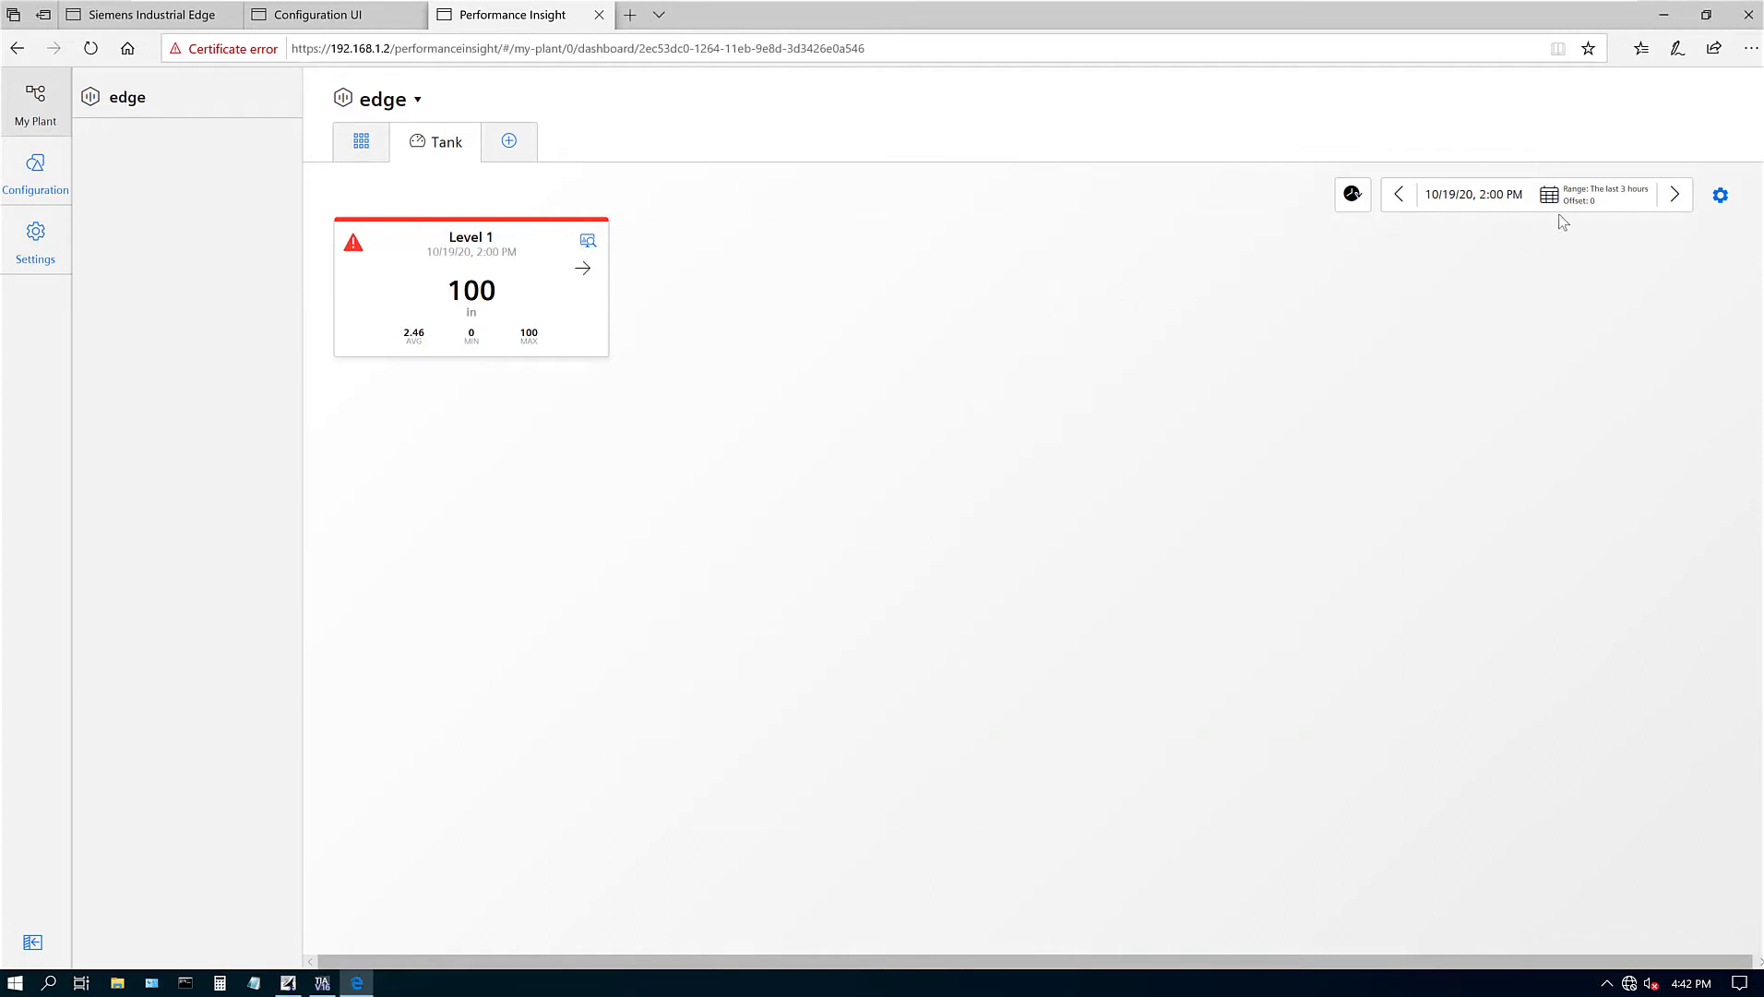
click(1719, 195)
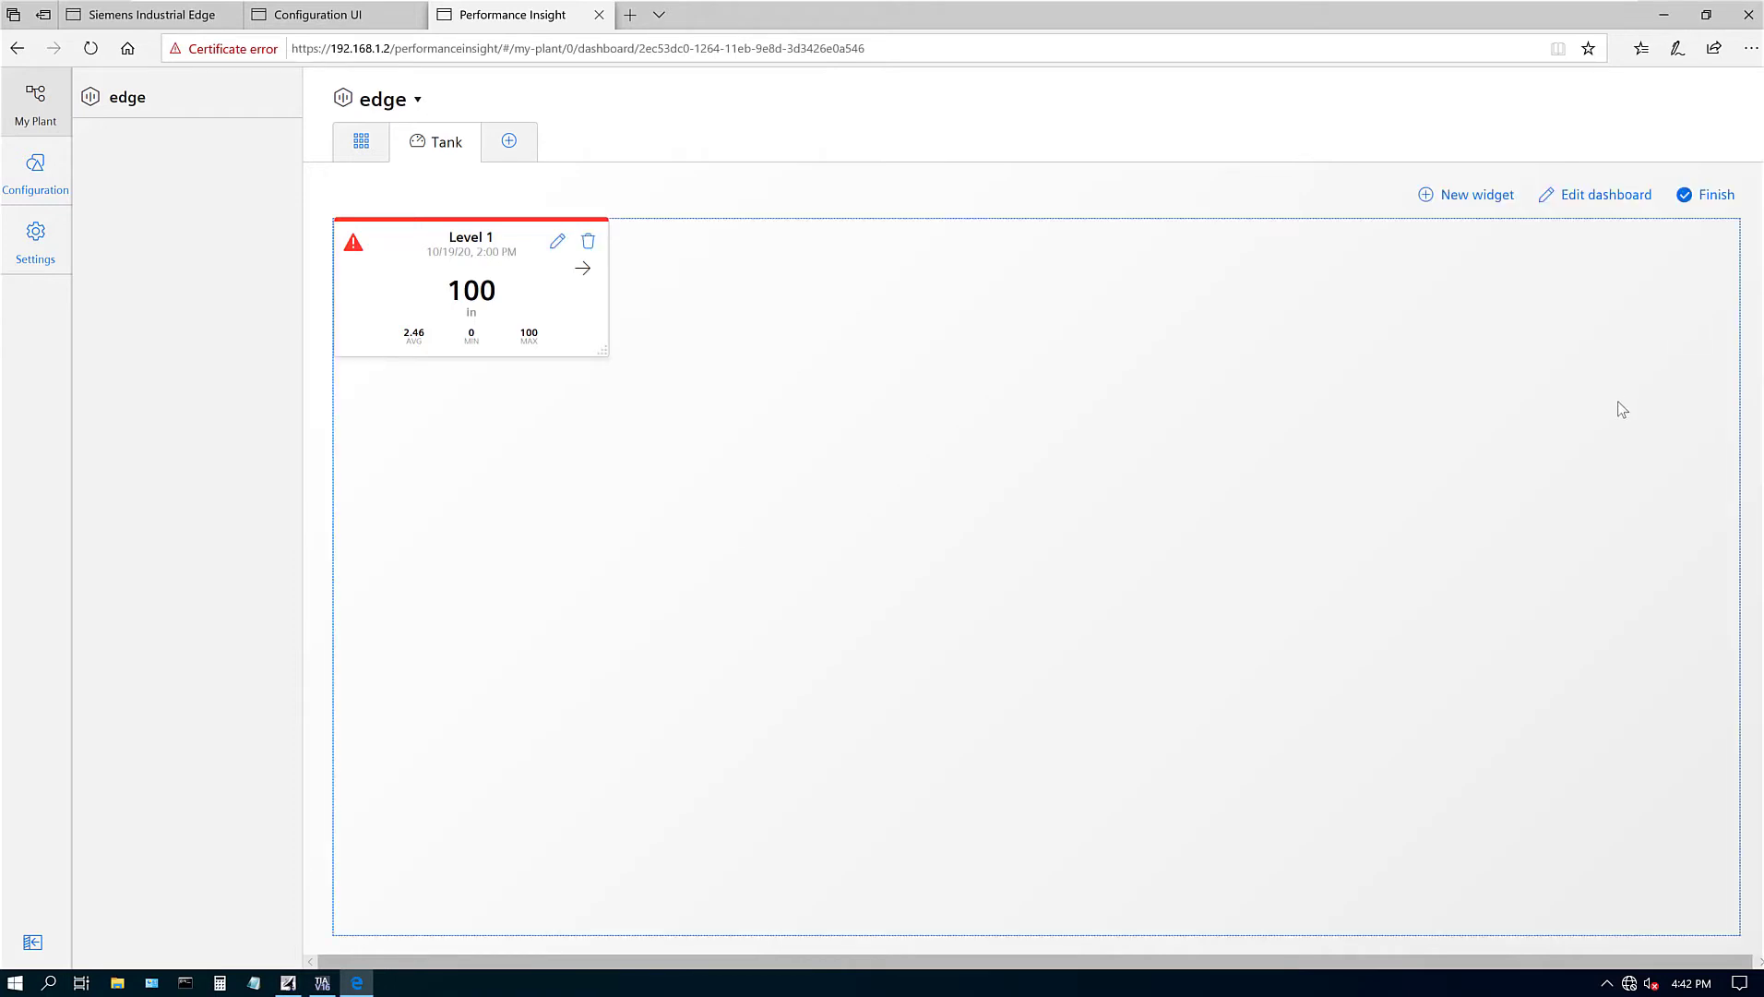
click(1458, 202)
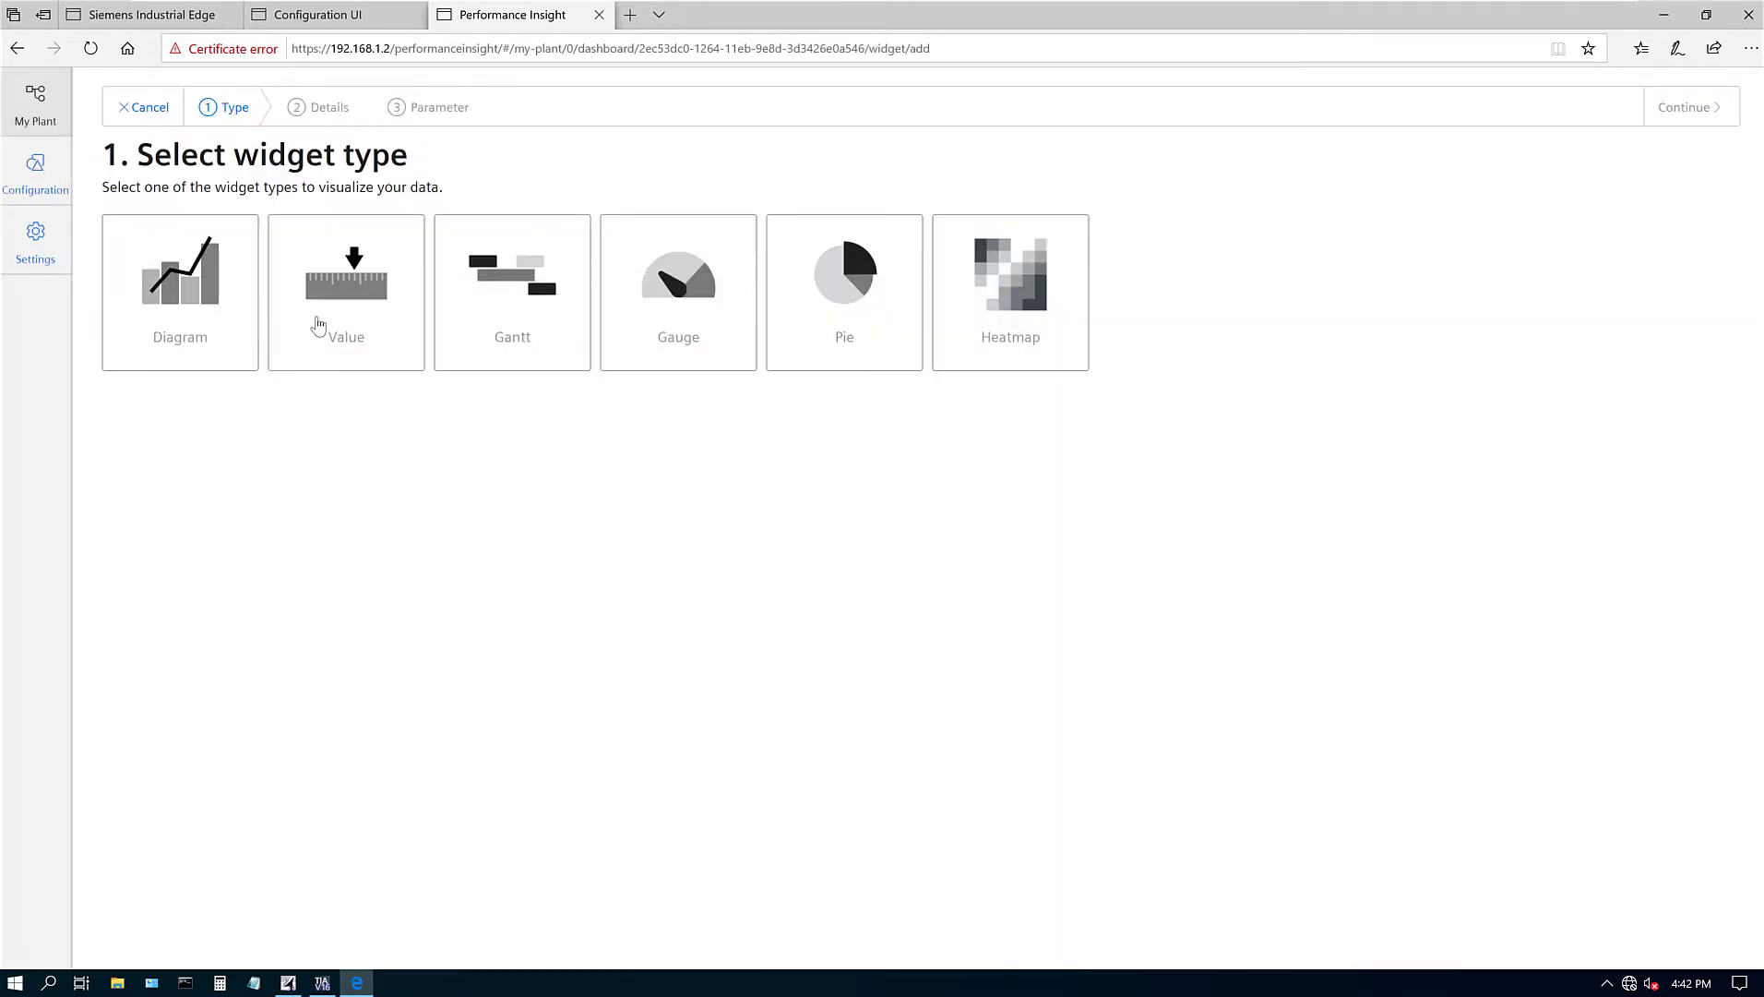
click(664, 310)
click(1710, 118)
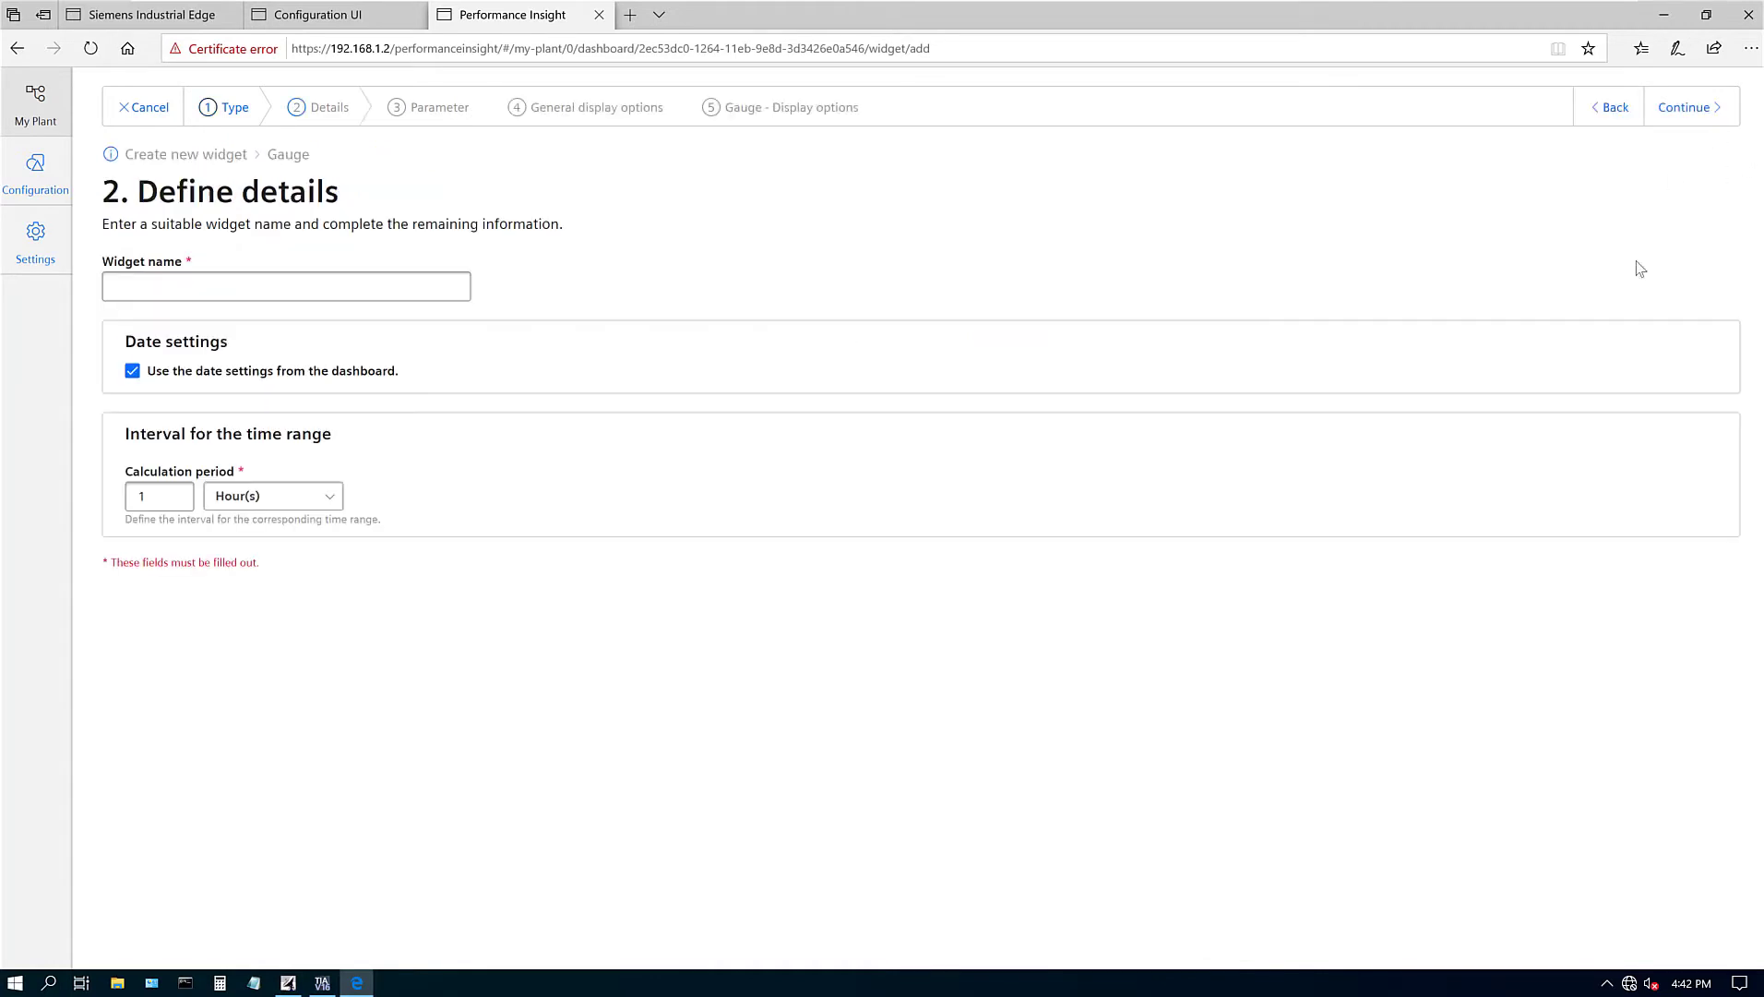
click(215, 289)
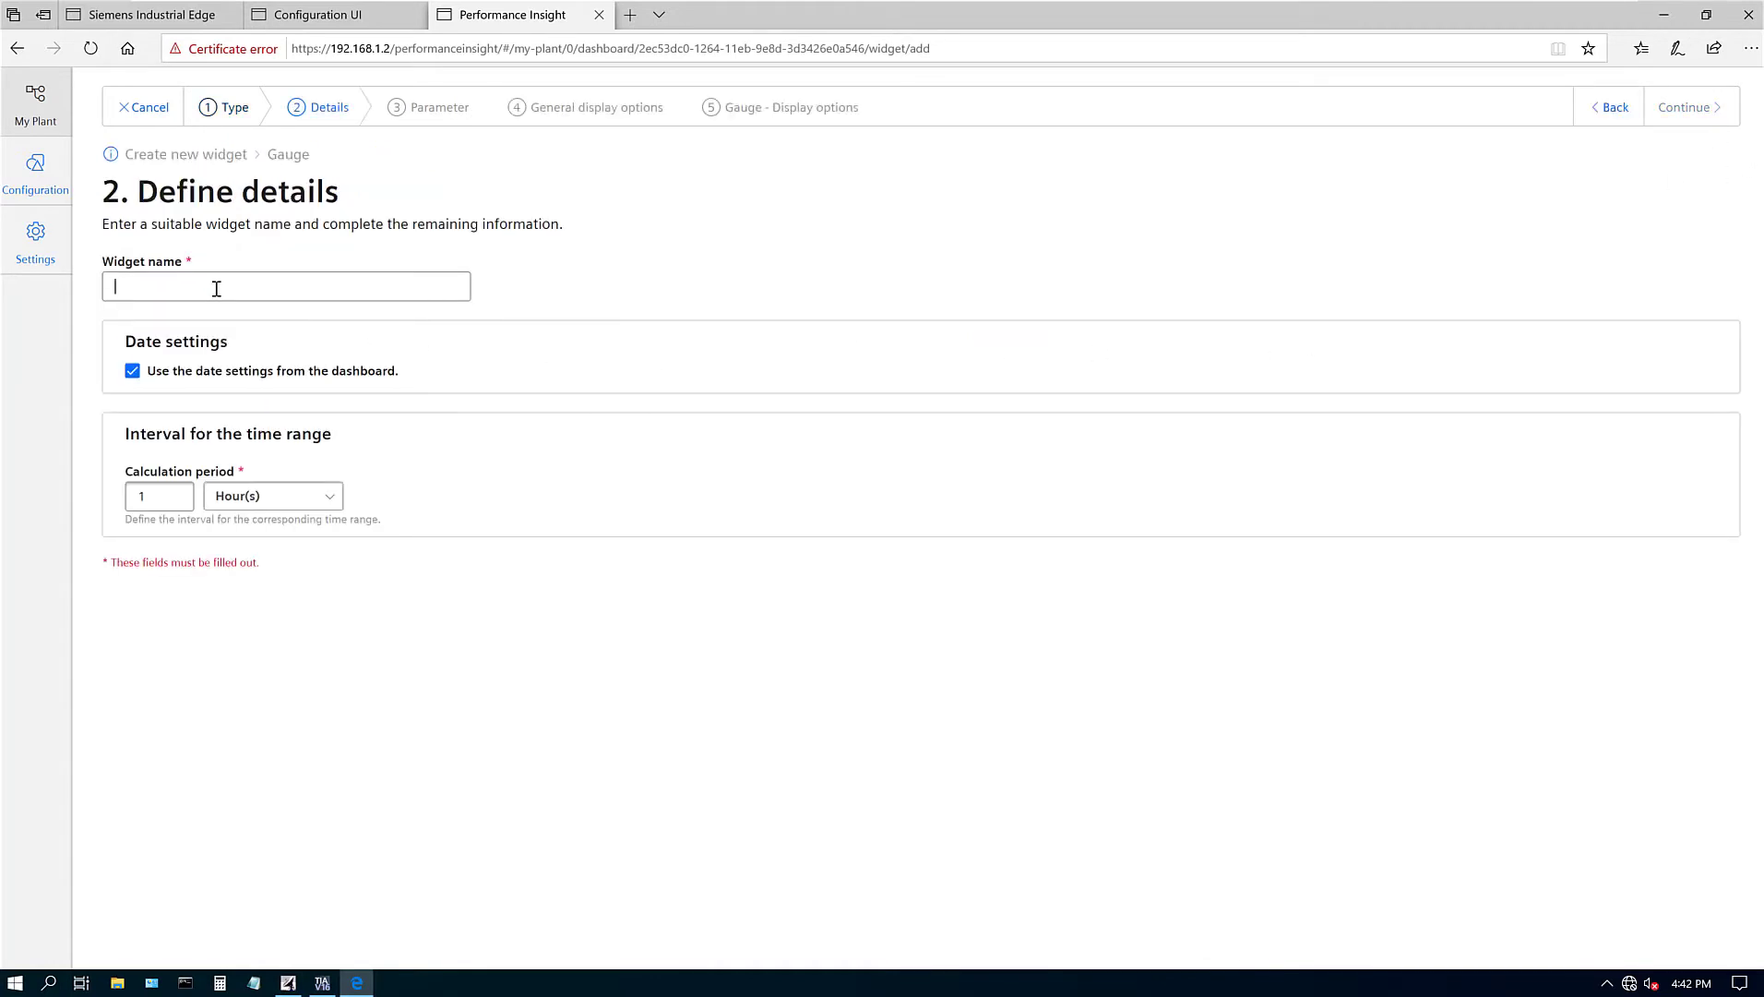
text(Pressure 1)
click(246, 497)
click(252, 524)
click(1685, 109)
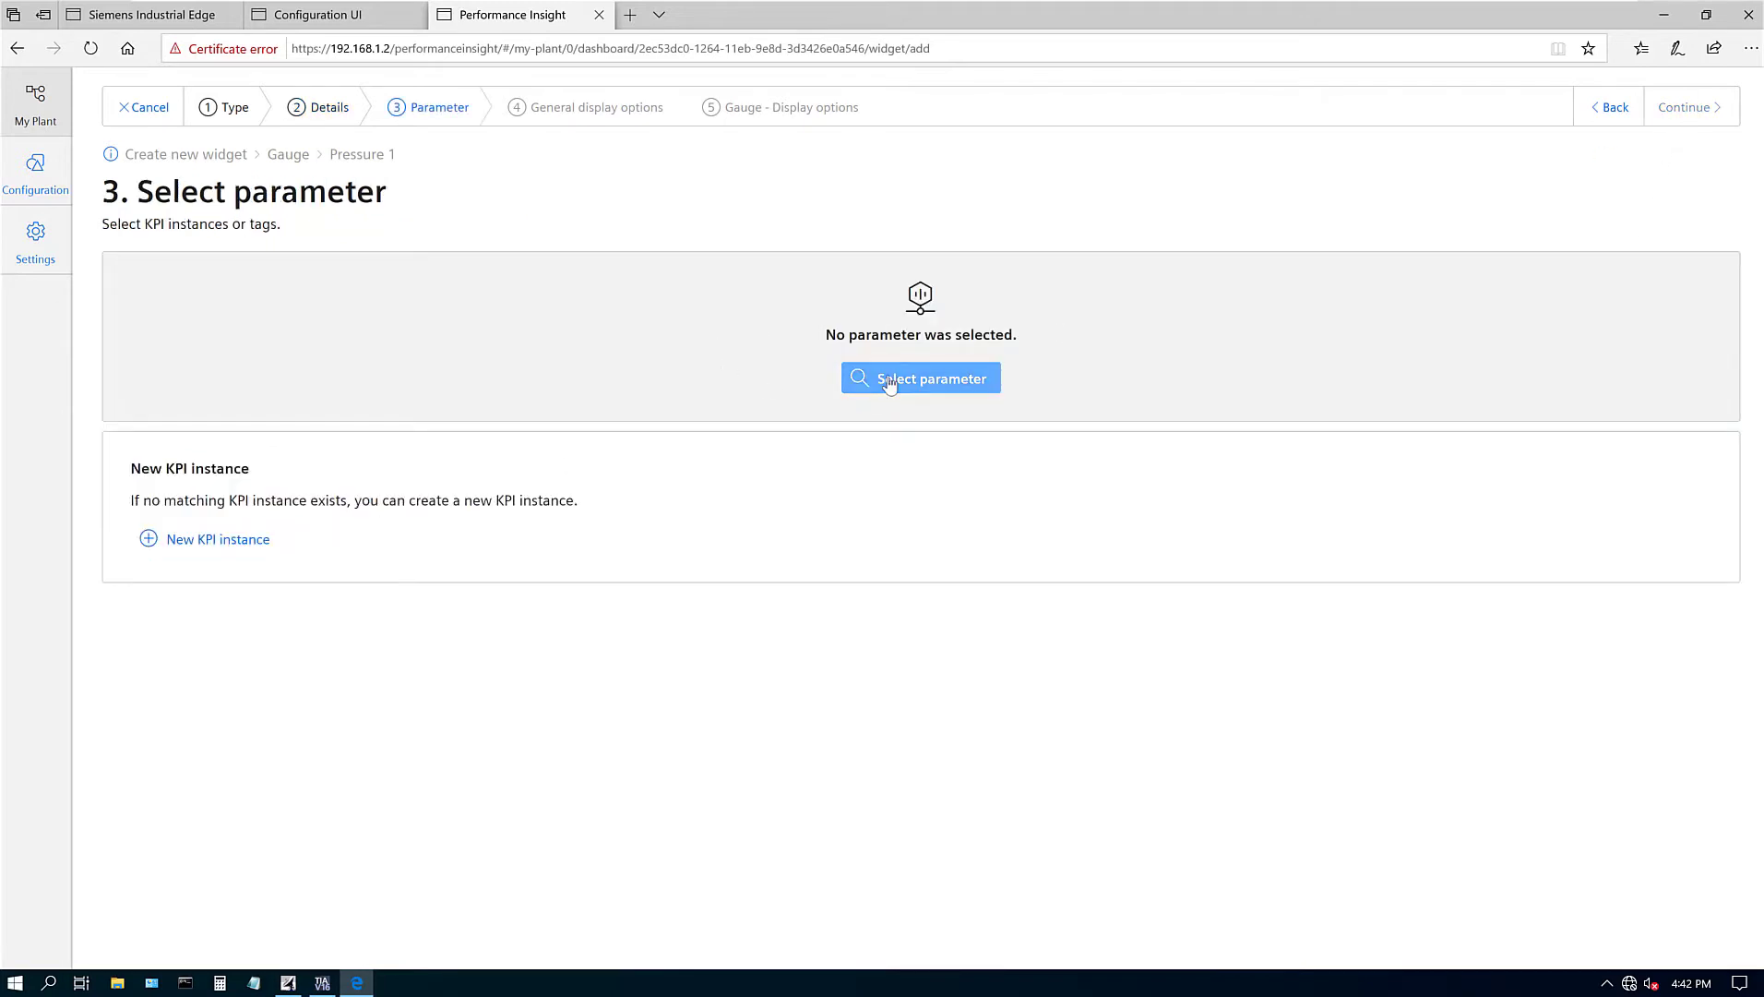
Select the Tank 1 Pressure 1 tag as parameter with Last aggregation.
click(889, 380)
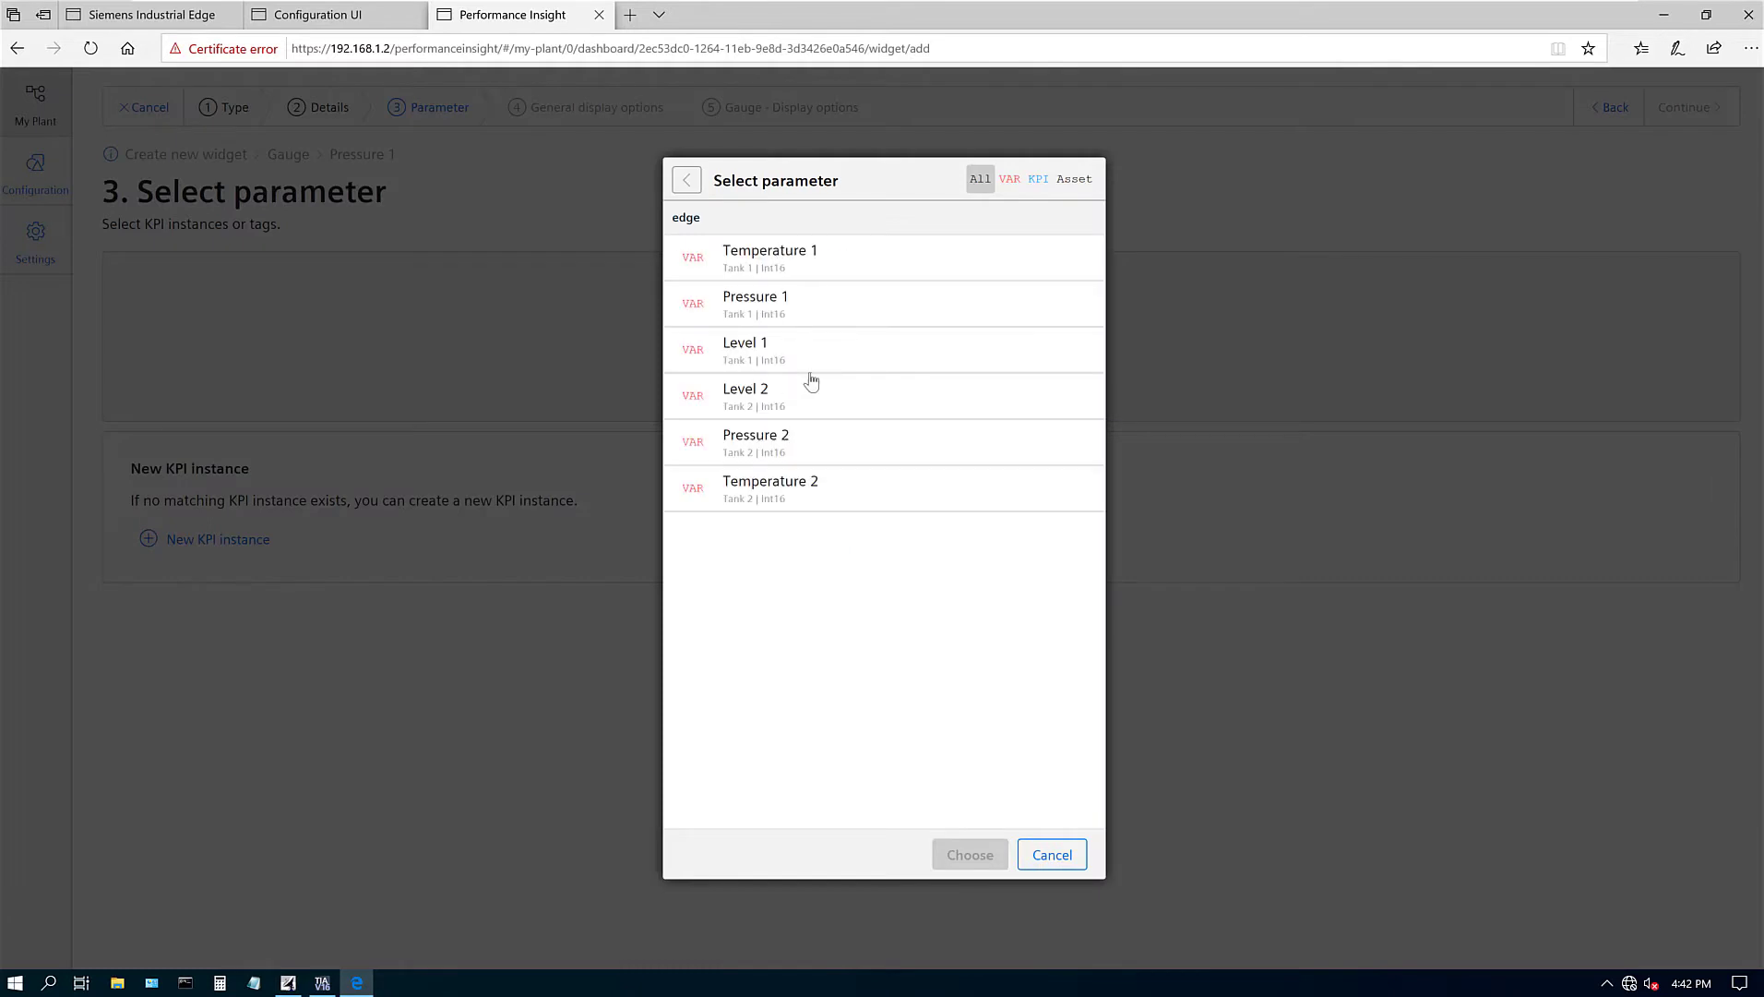
click(780, 298)
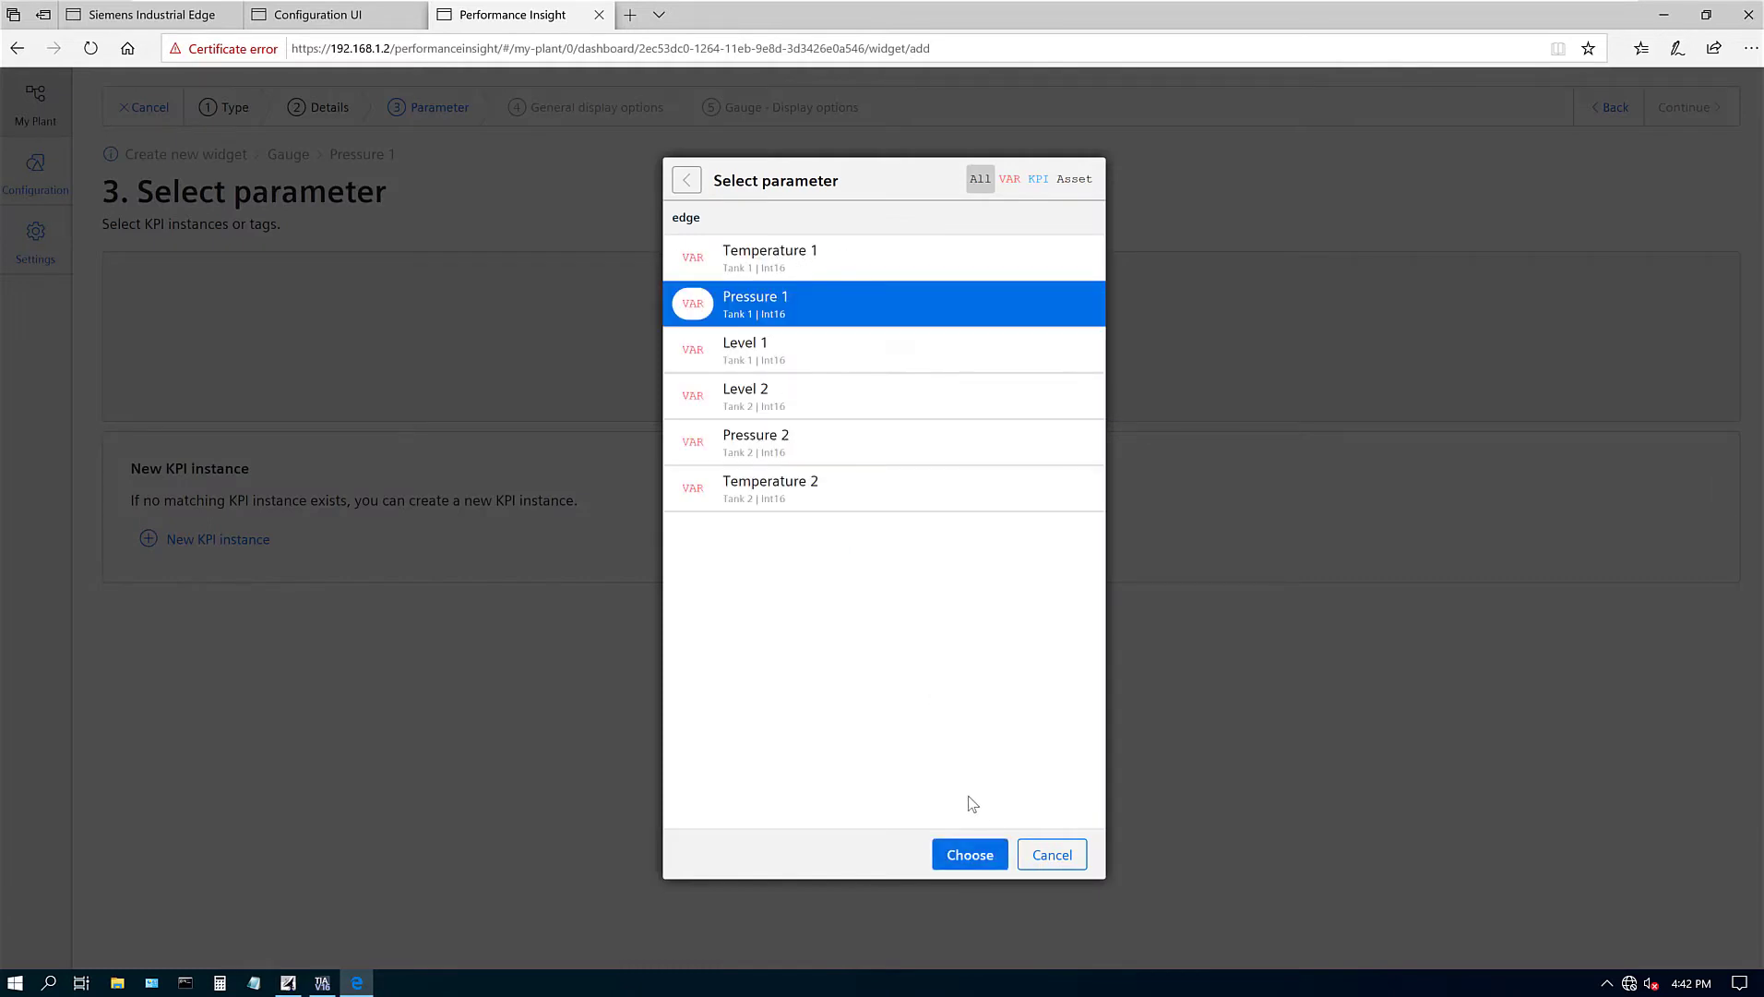
click(971, 856)
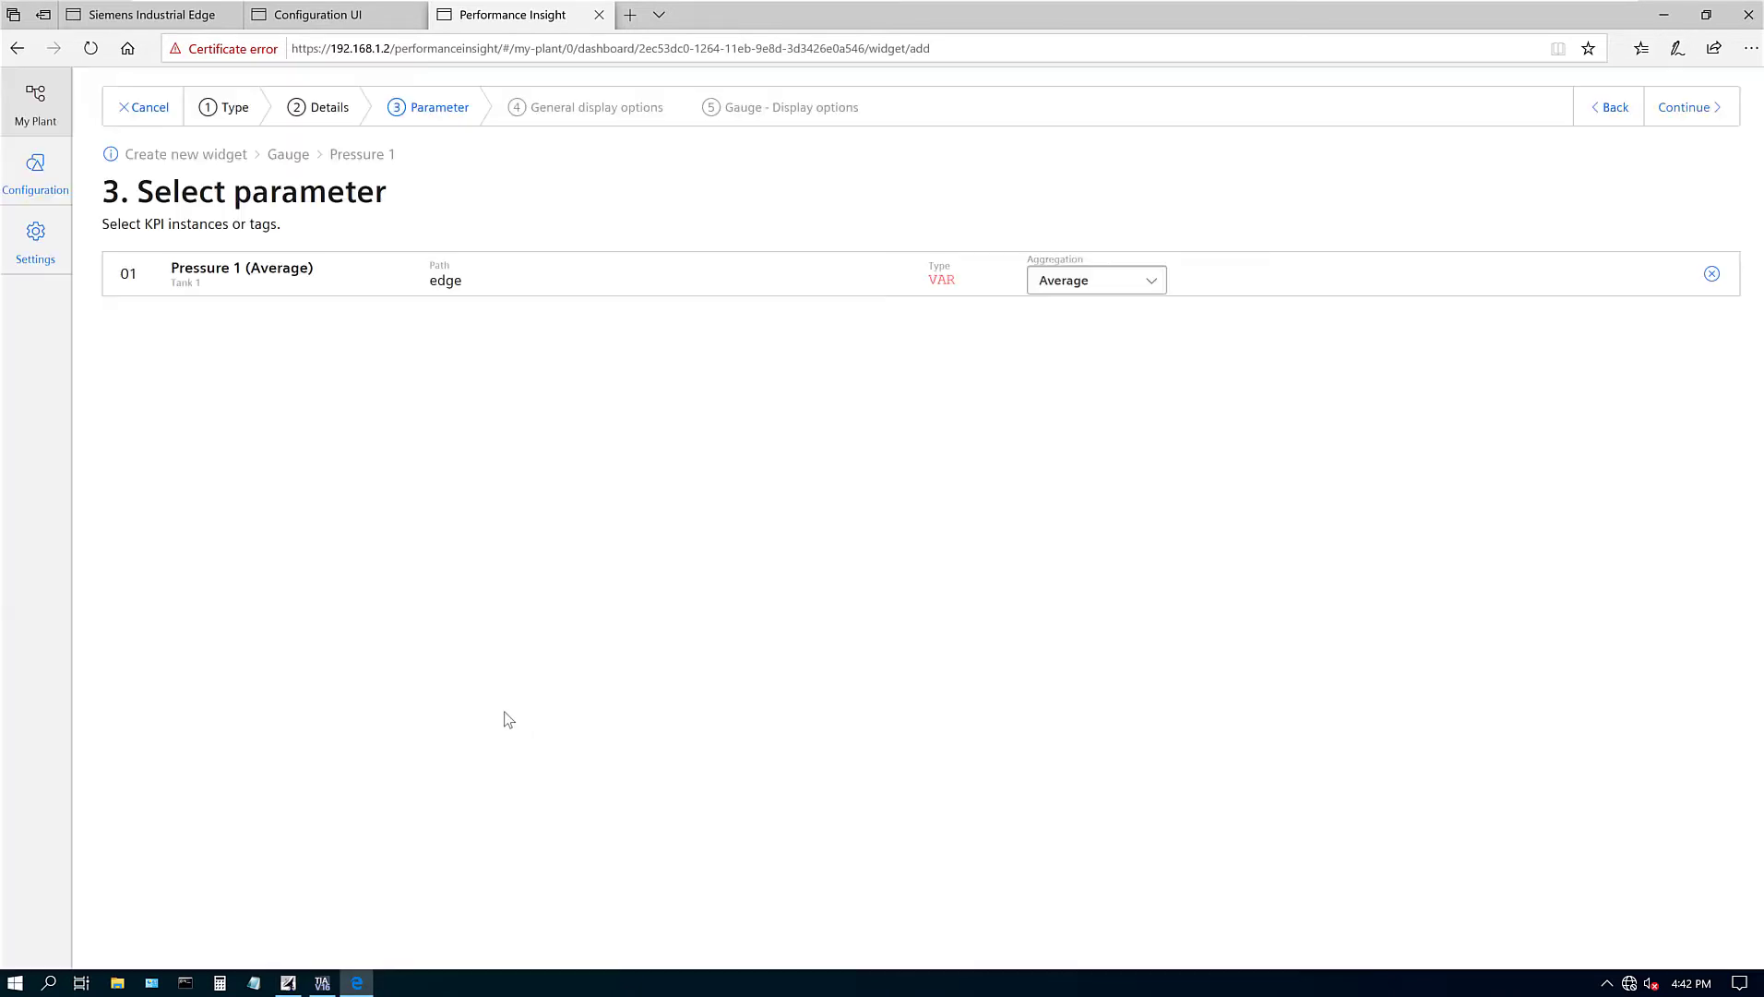
click(1154, 282)
click(1057, 441)
click(1698, 109)
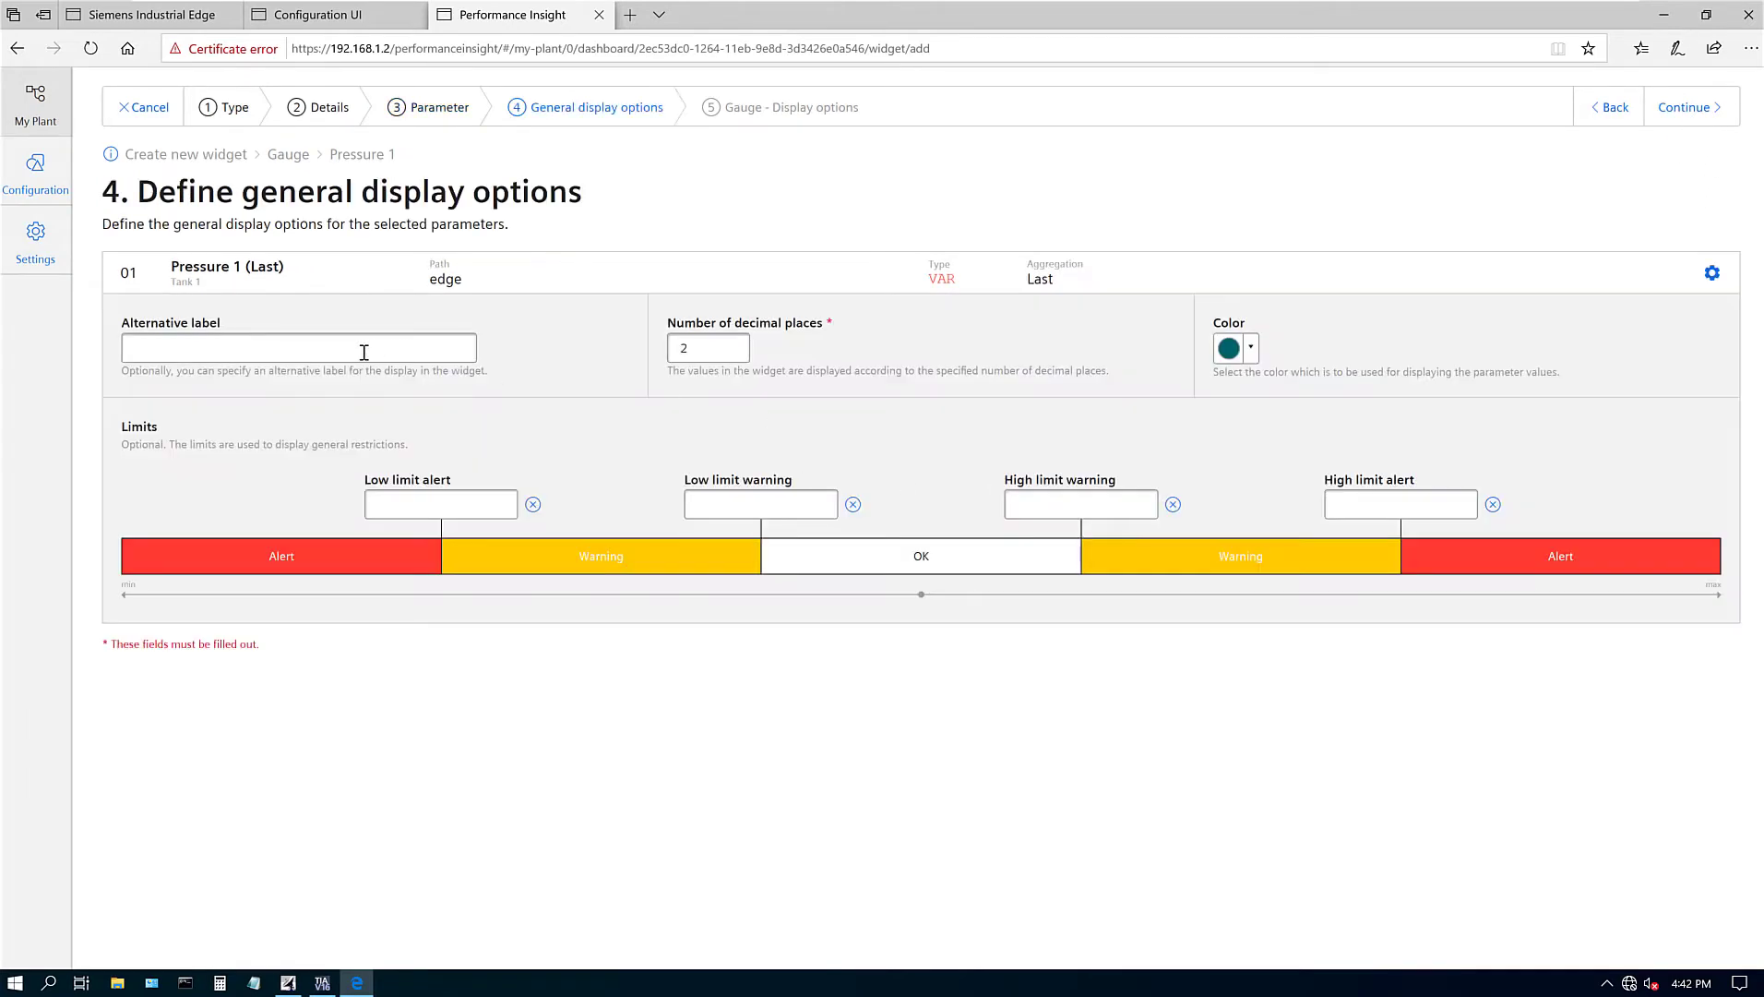
Go through the gauge's low and high alert and warning limit fields.
click(498, 510)
click(750, 511)
click(1049, 497)
click(1434, 509)
click(1703, 124)
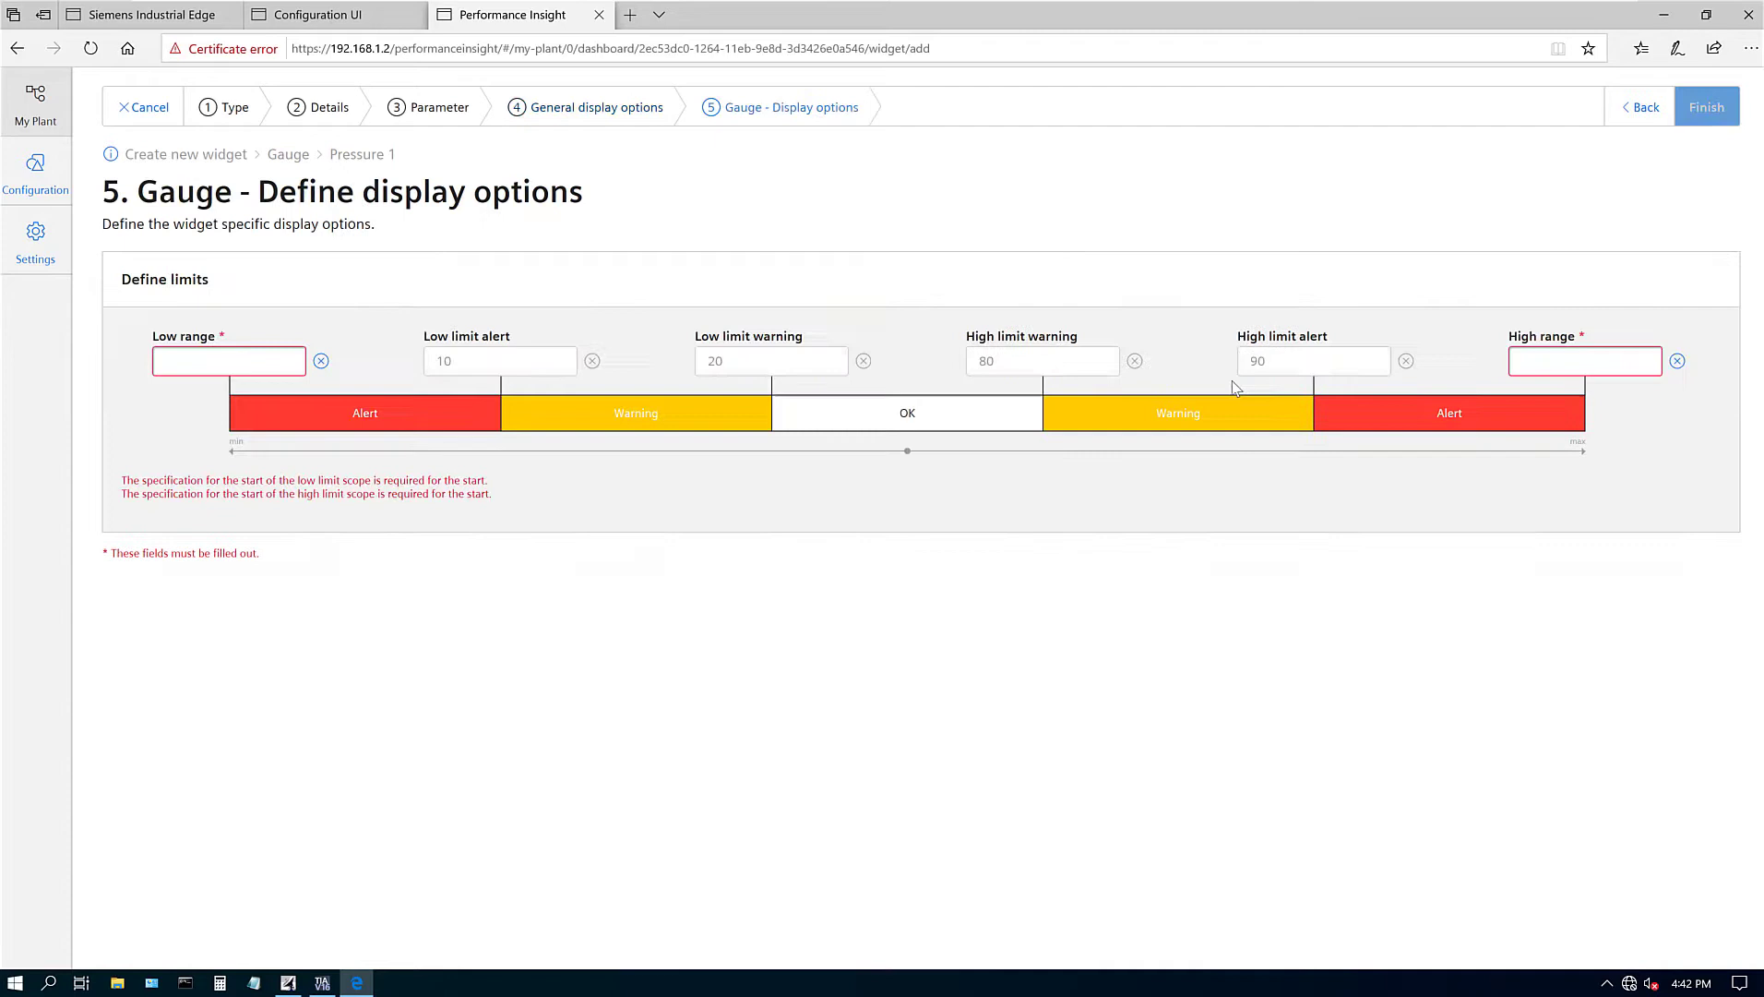
Give the gauge a 0 to 150 range, finish it, and place it beside Level 1.
click(264, 368)
text(0)
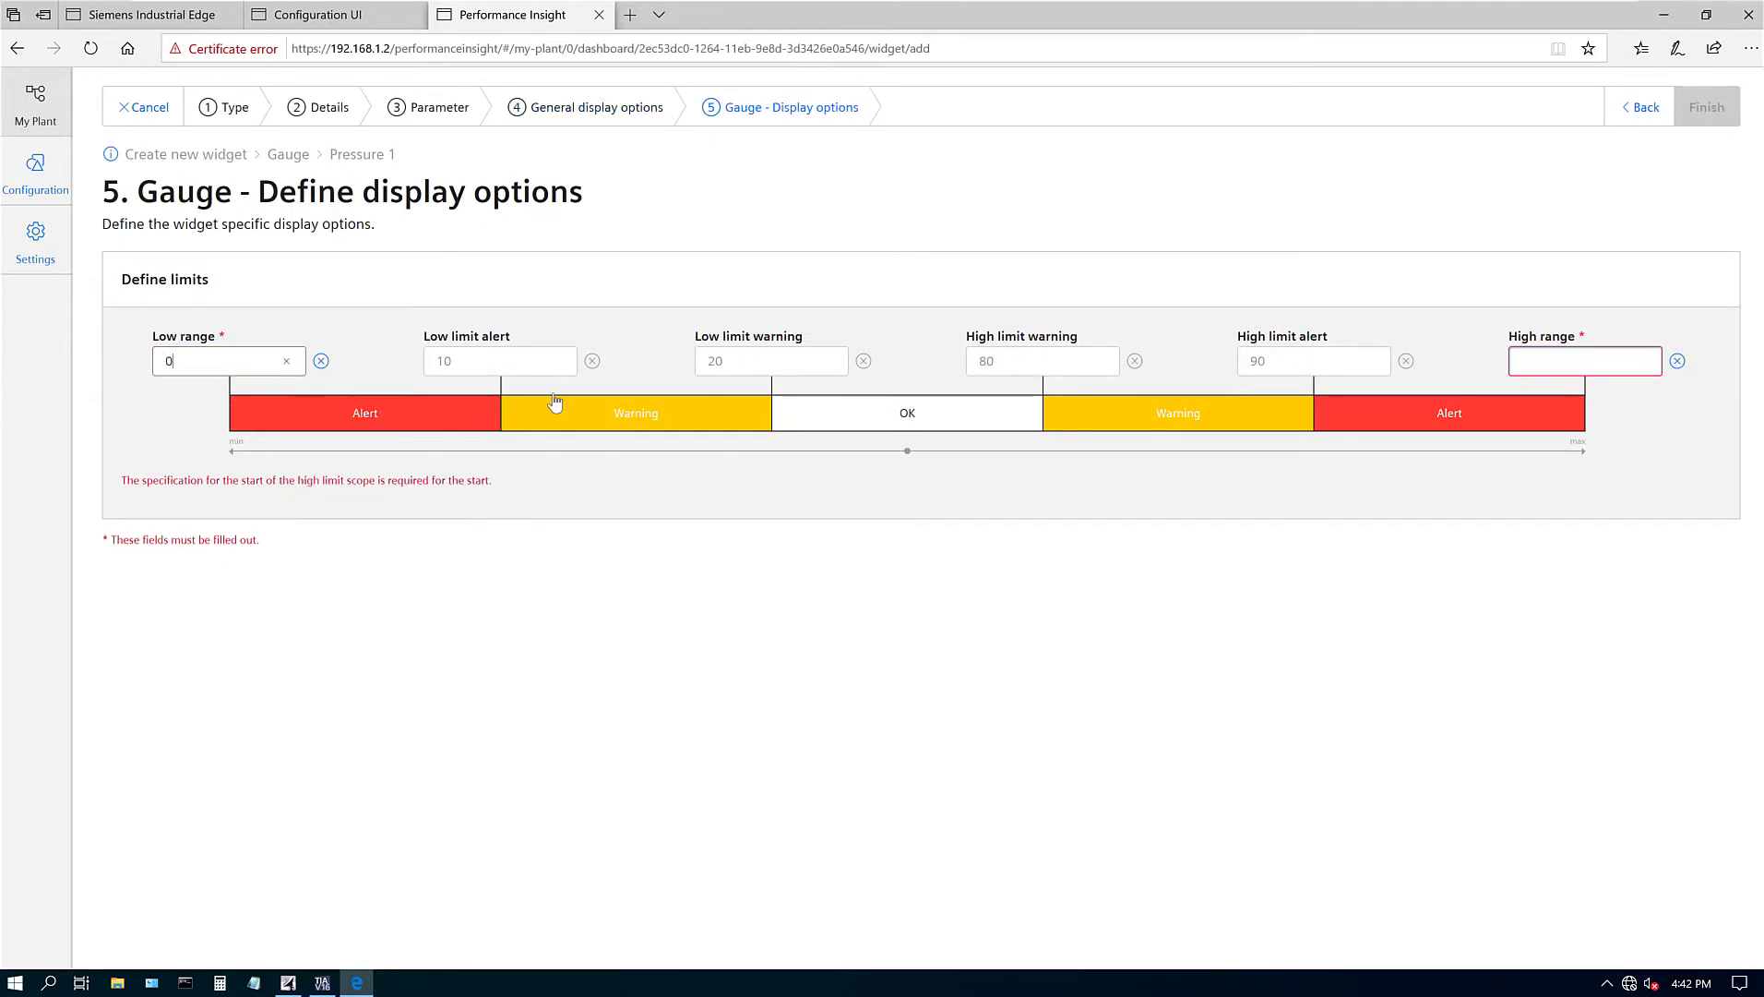
click(1559, 358)
text(150)
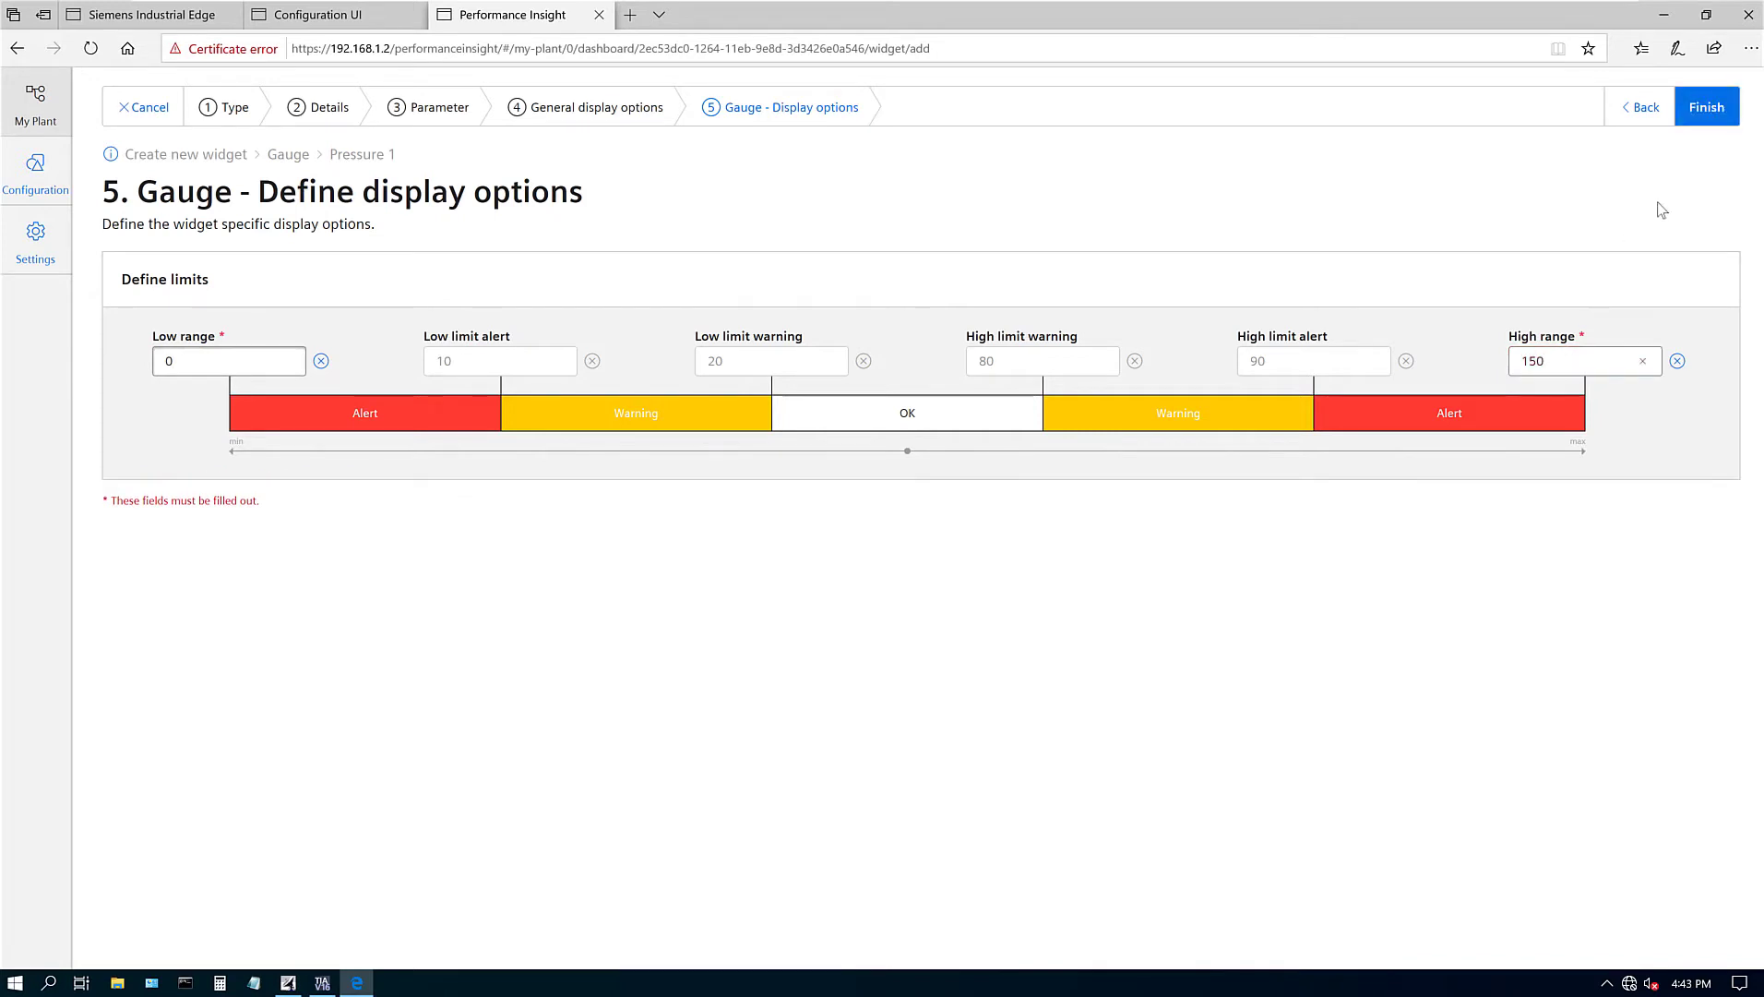
click(1710, 123)
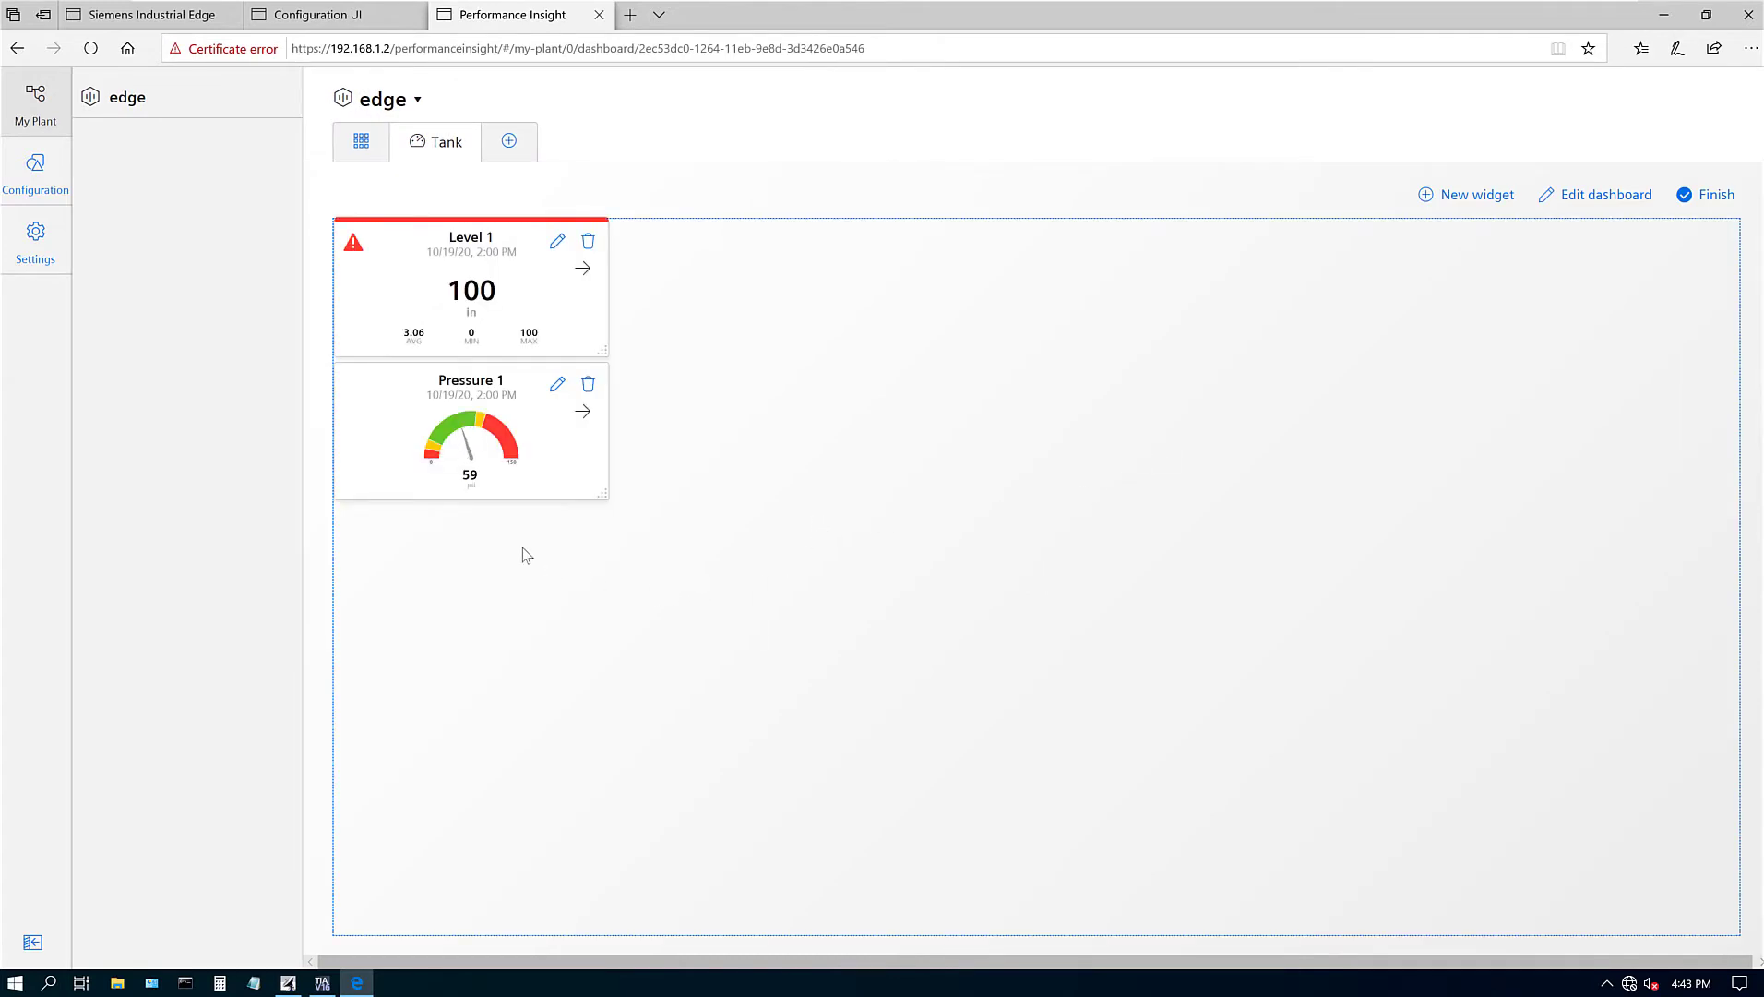
drag(496, 378, 787, 252)
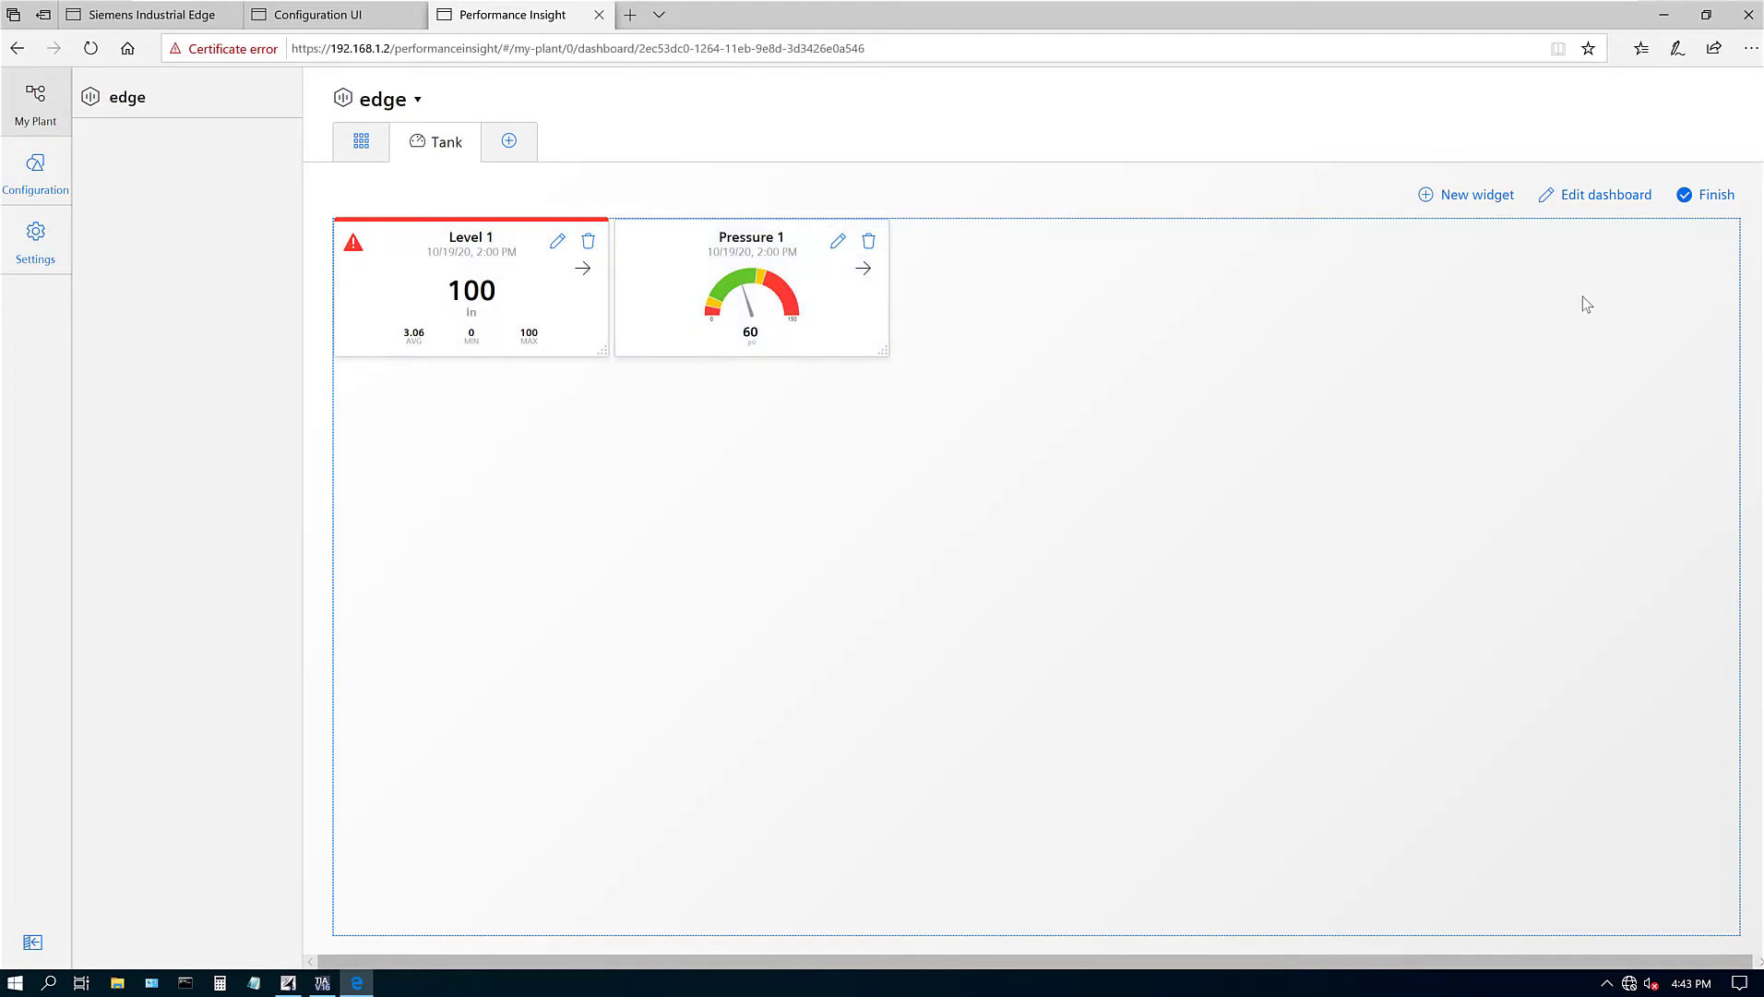
Lower the HMI tank level slider from 100 to about 47.
key(alt+Tab)
drag(901, 481, 901, 593)
key(alt+Tab)
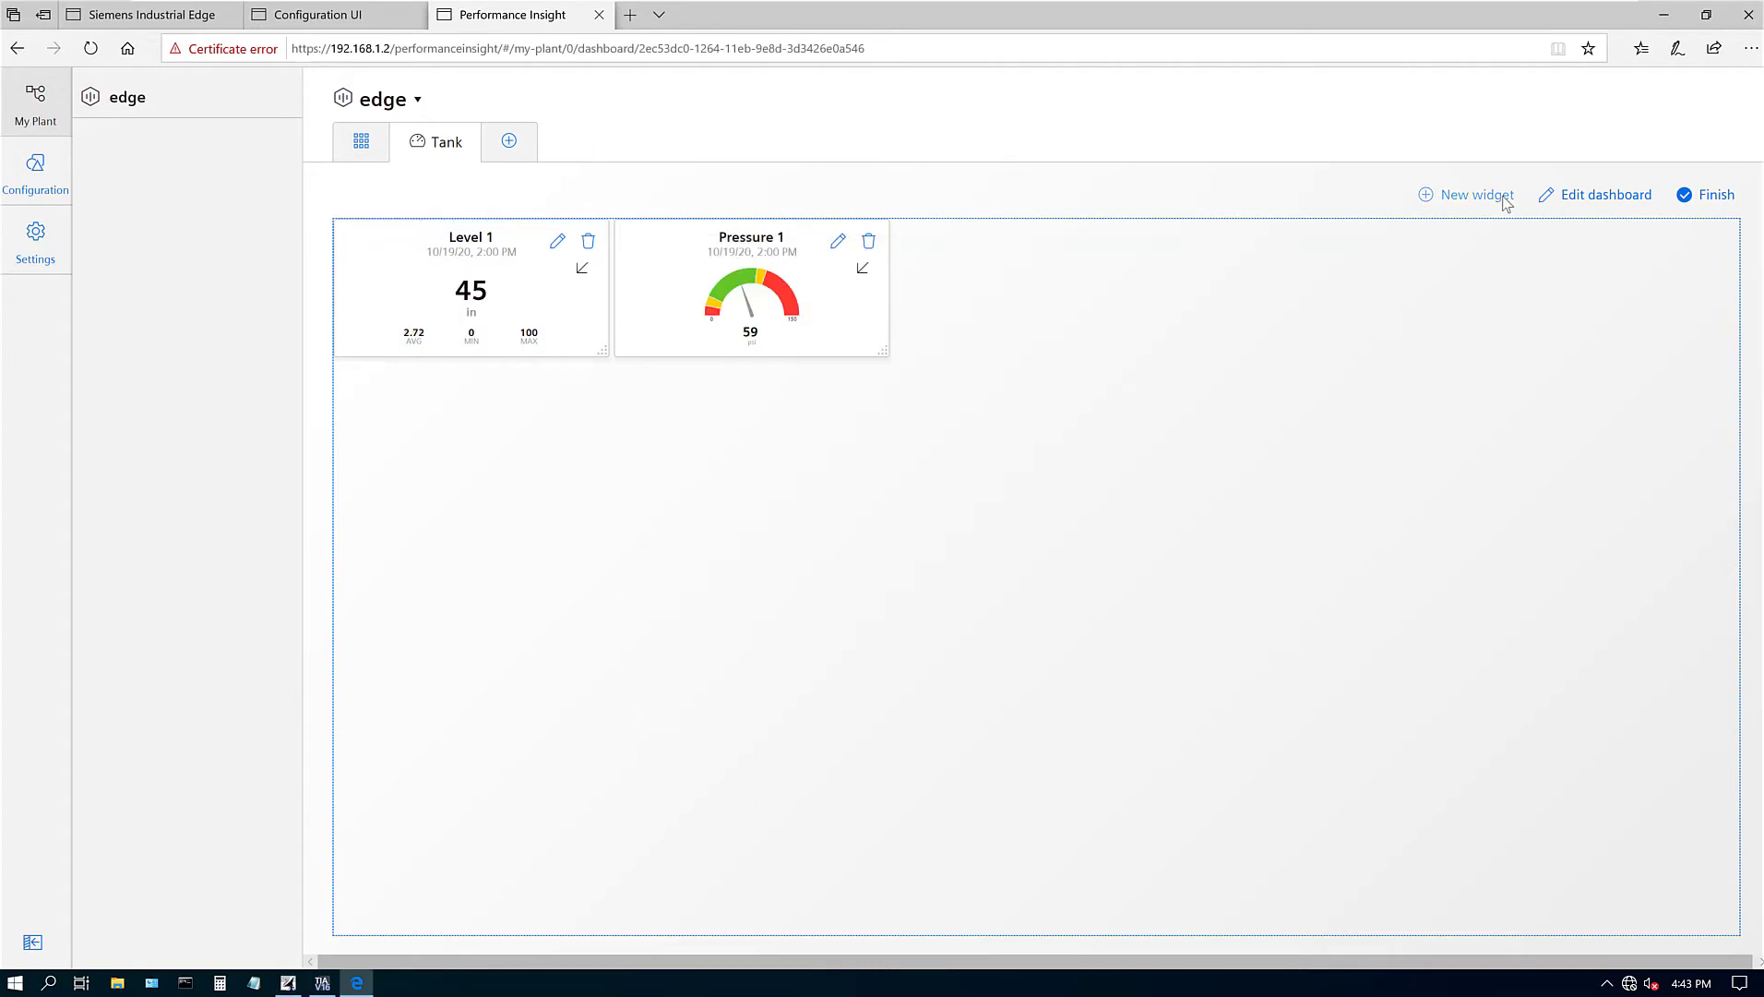
Create a new Diagram widget named 'Trend' with its calculation period in Minute(s).
click(1502, 197)
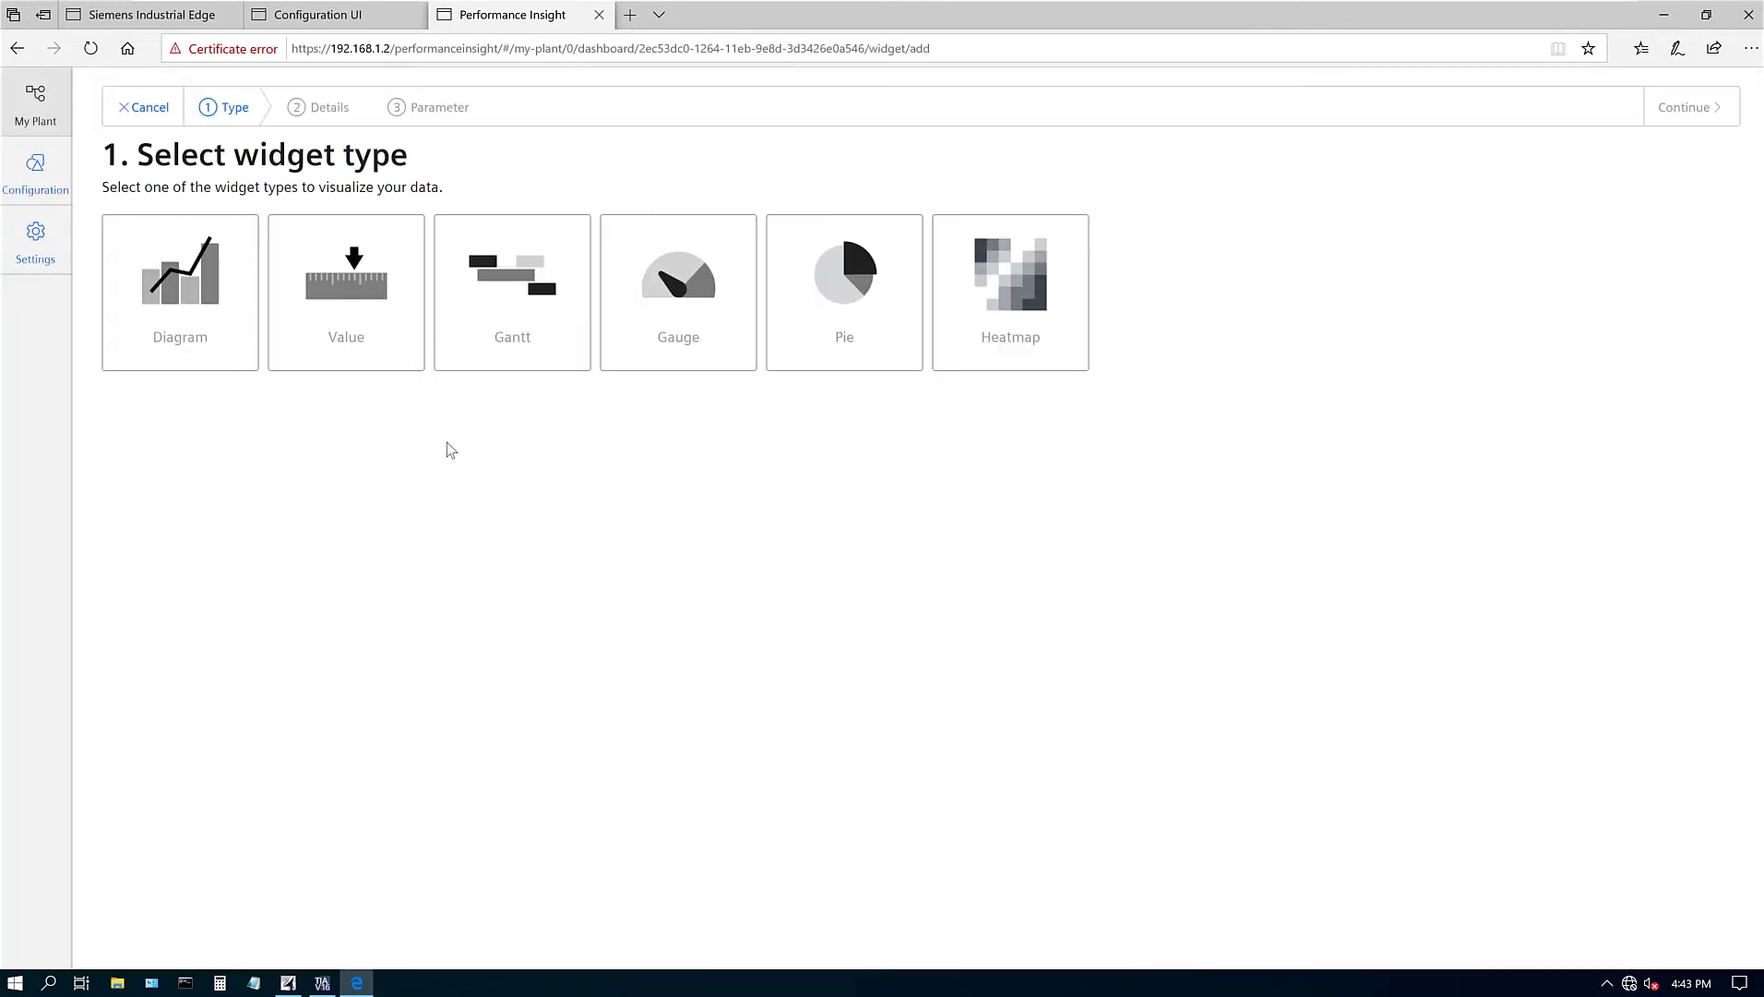
click(190, 291)
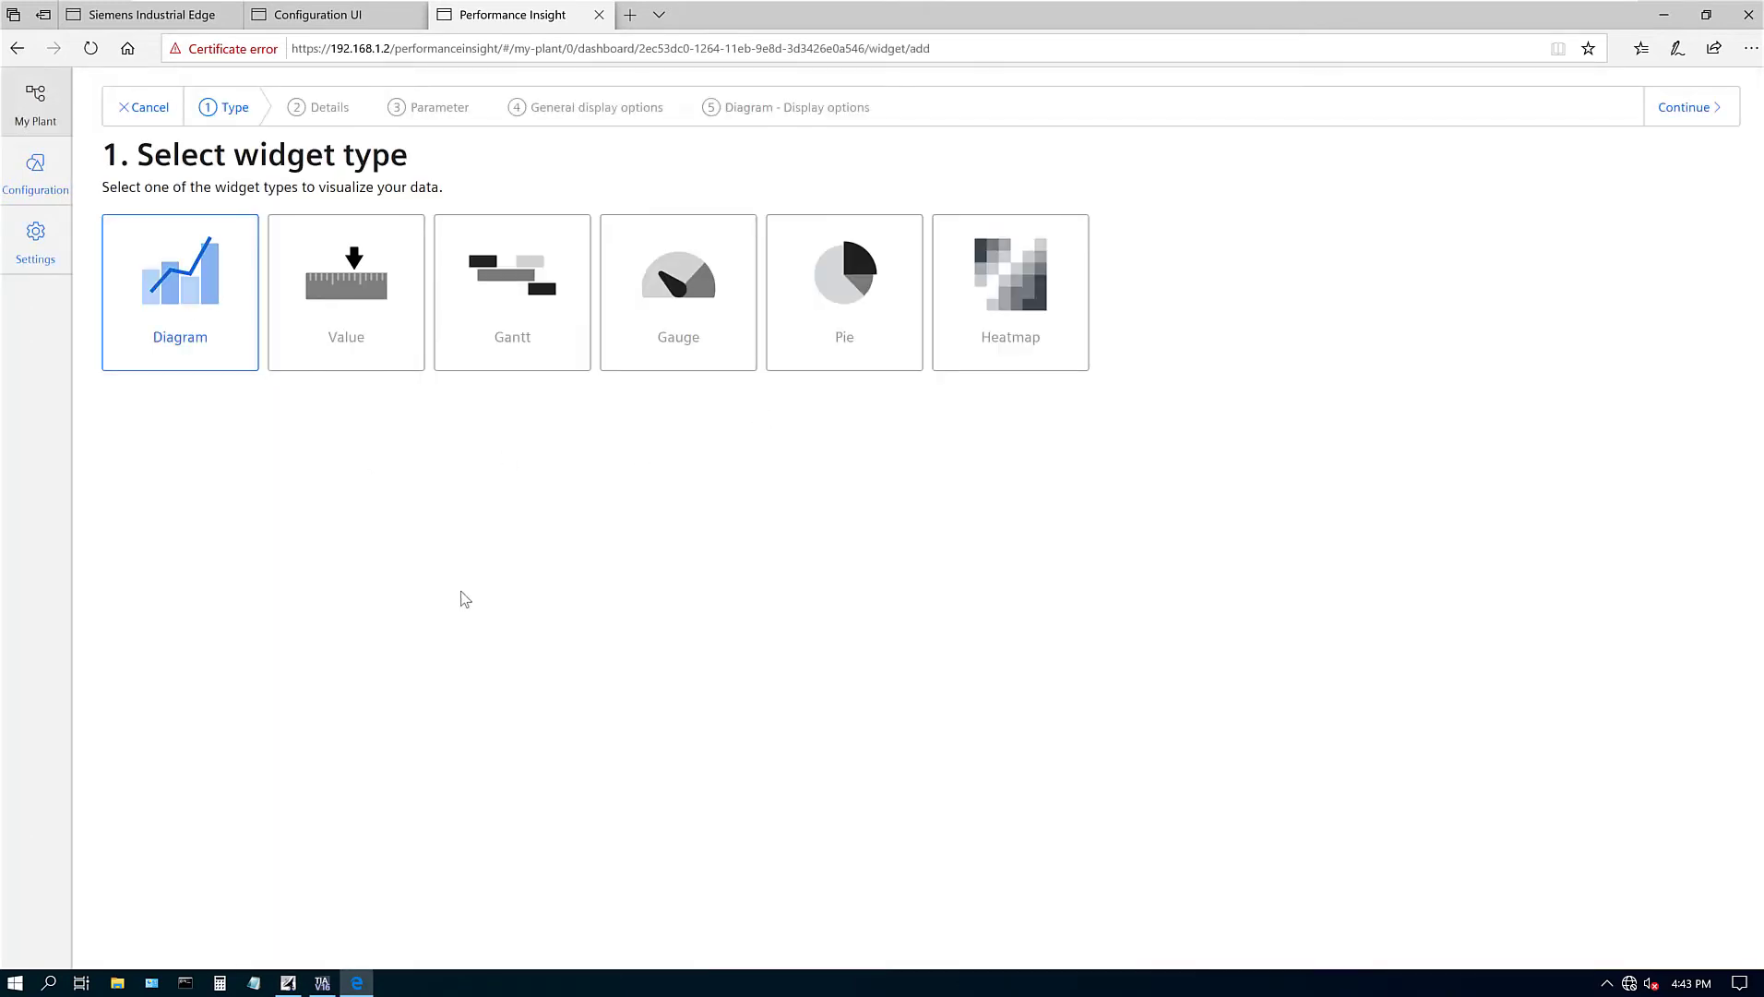
click(1702, 109)
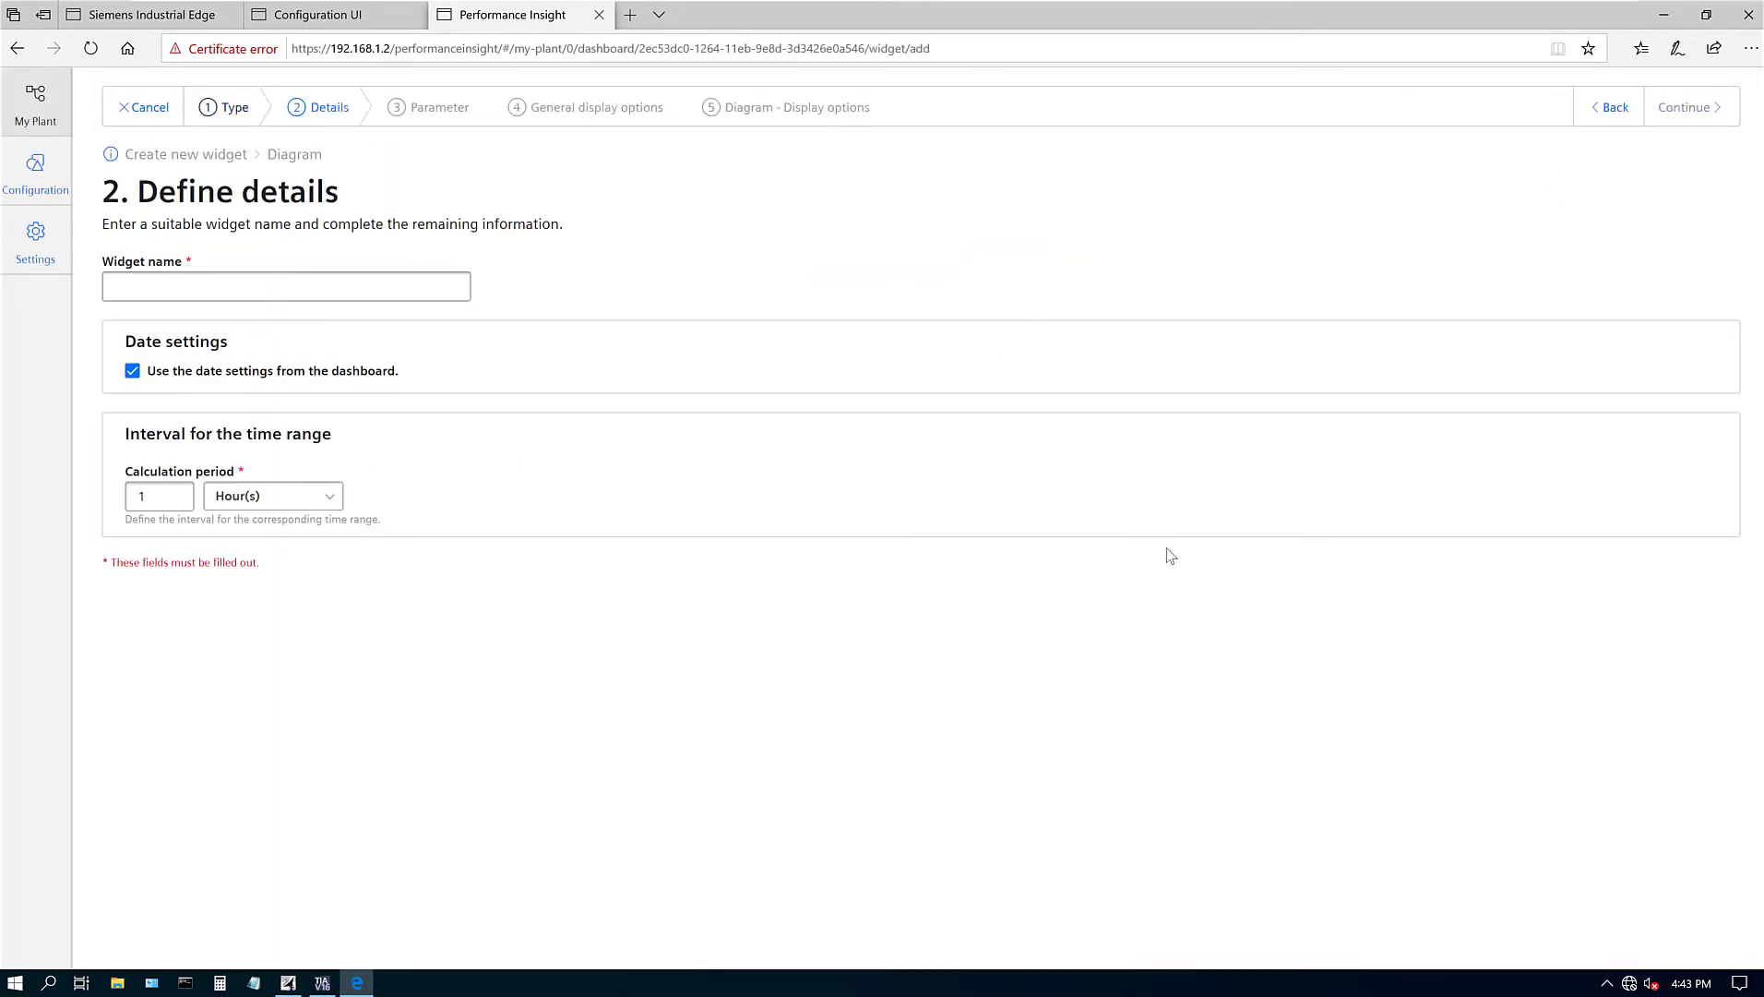
click(237, 291)
text(Trend)
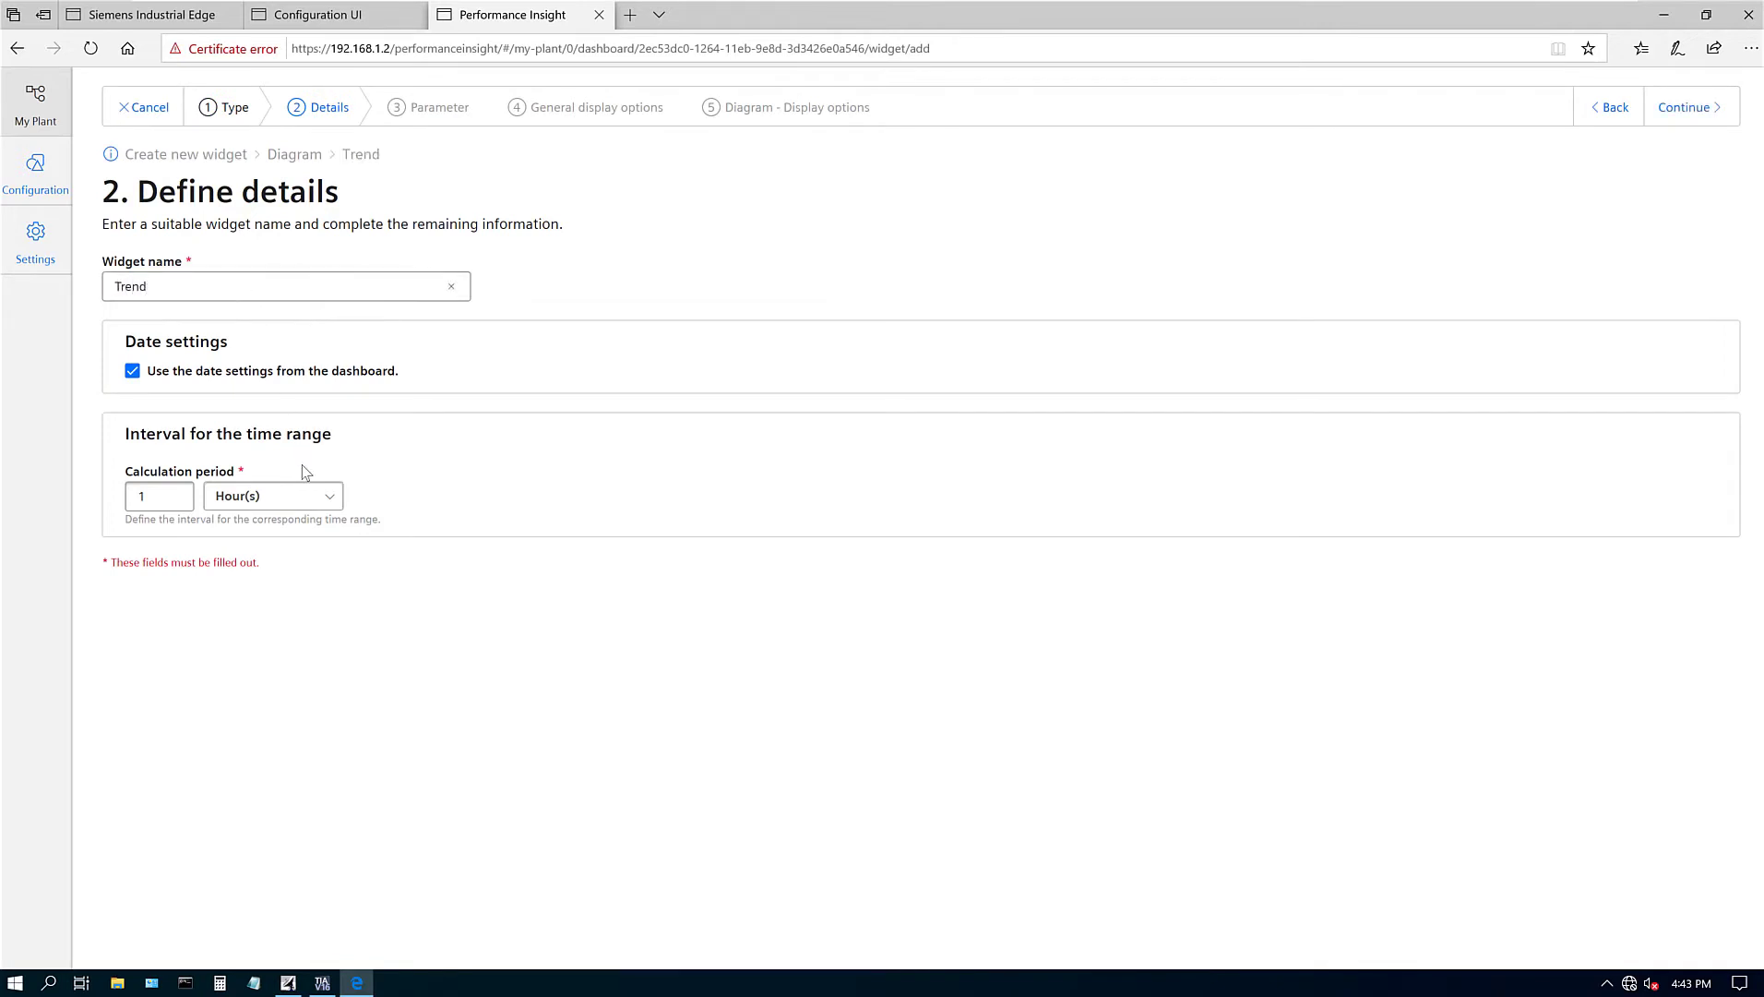
click(300, 496)
click(270, 526)
Open the parameter list and try the variable, KPI and asset filters, ending on variable tags.
click(1685, 107)
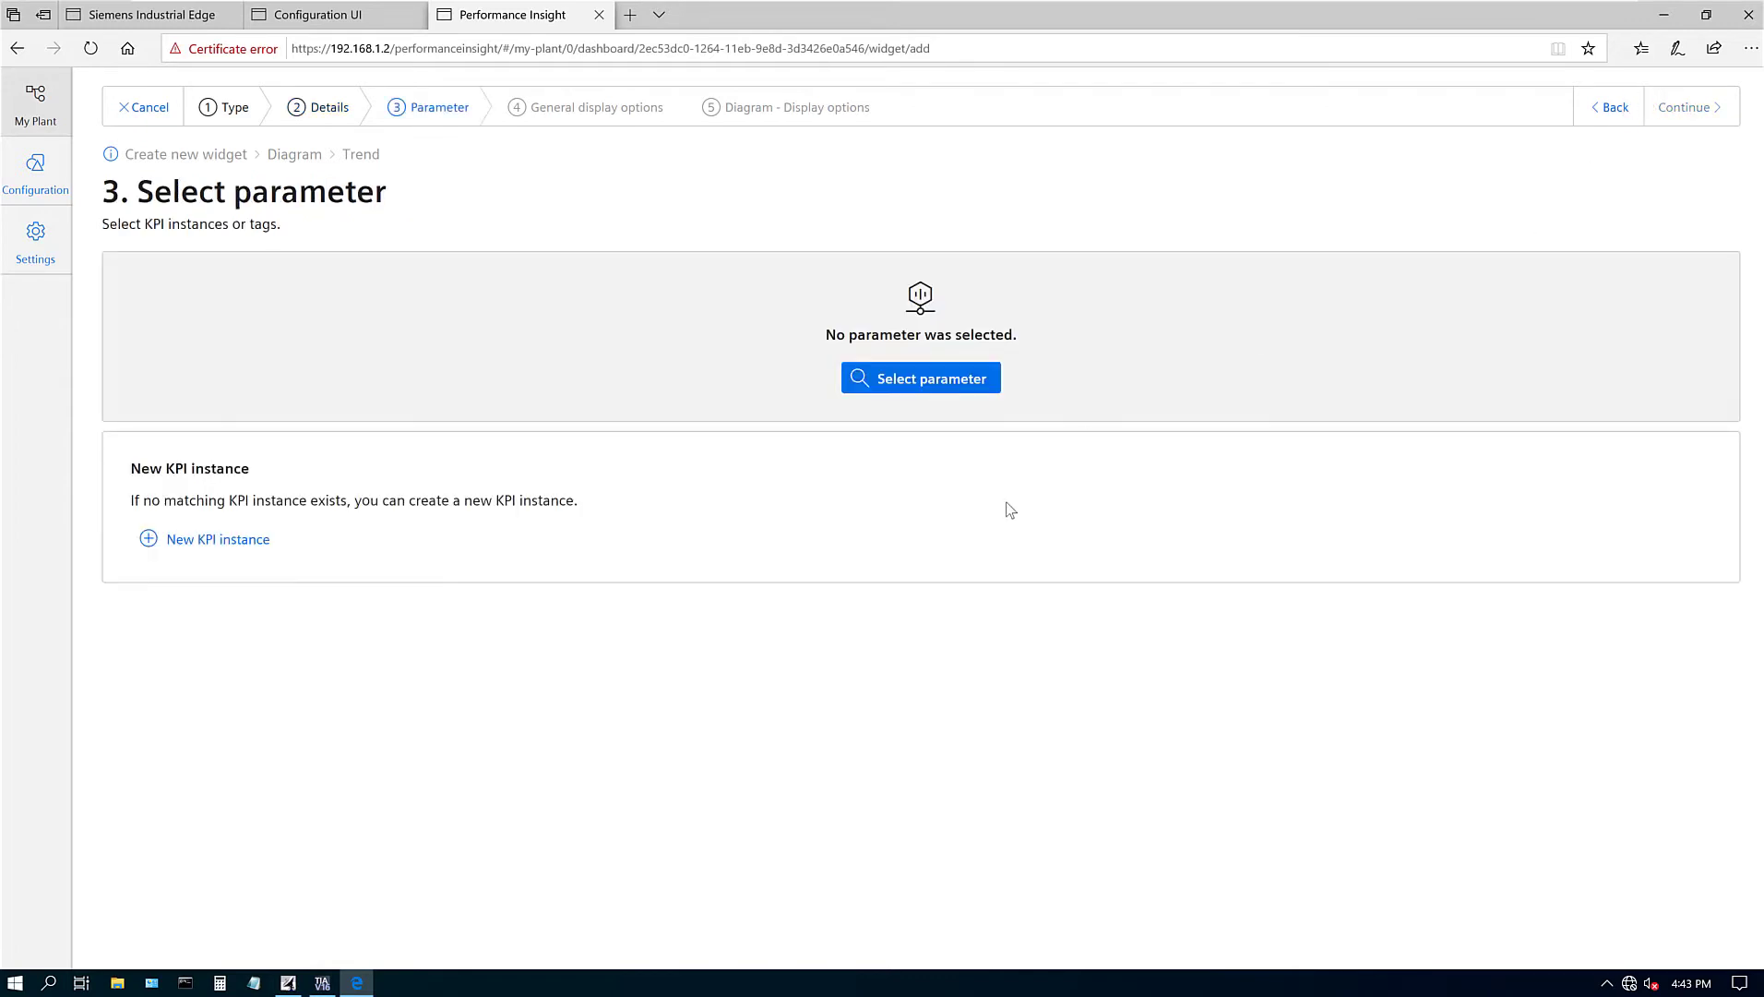
click(931, 389)
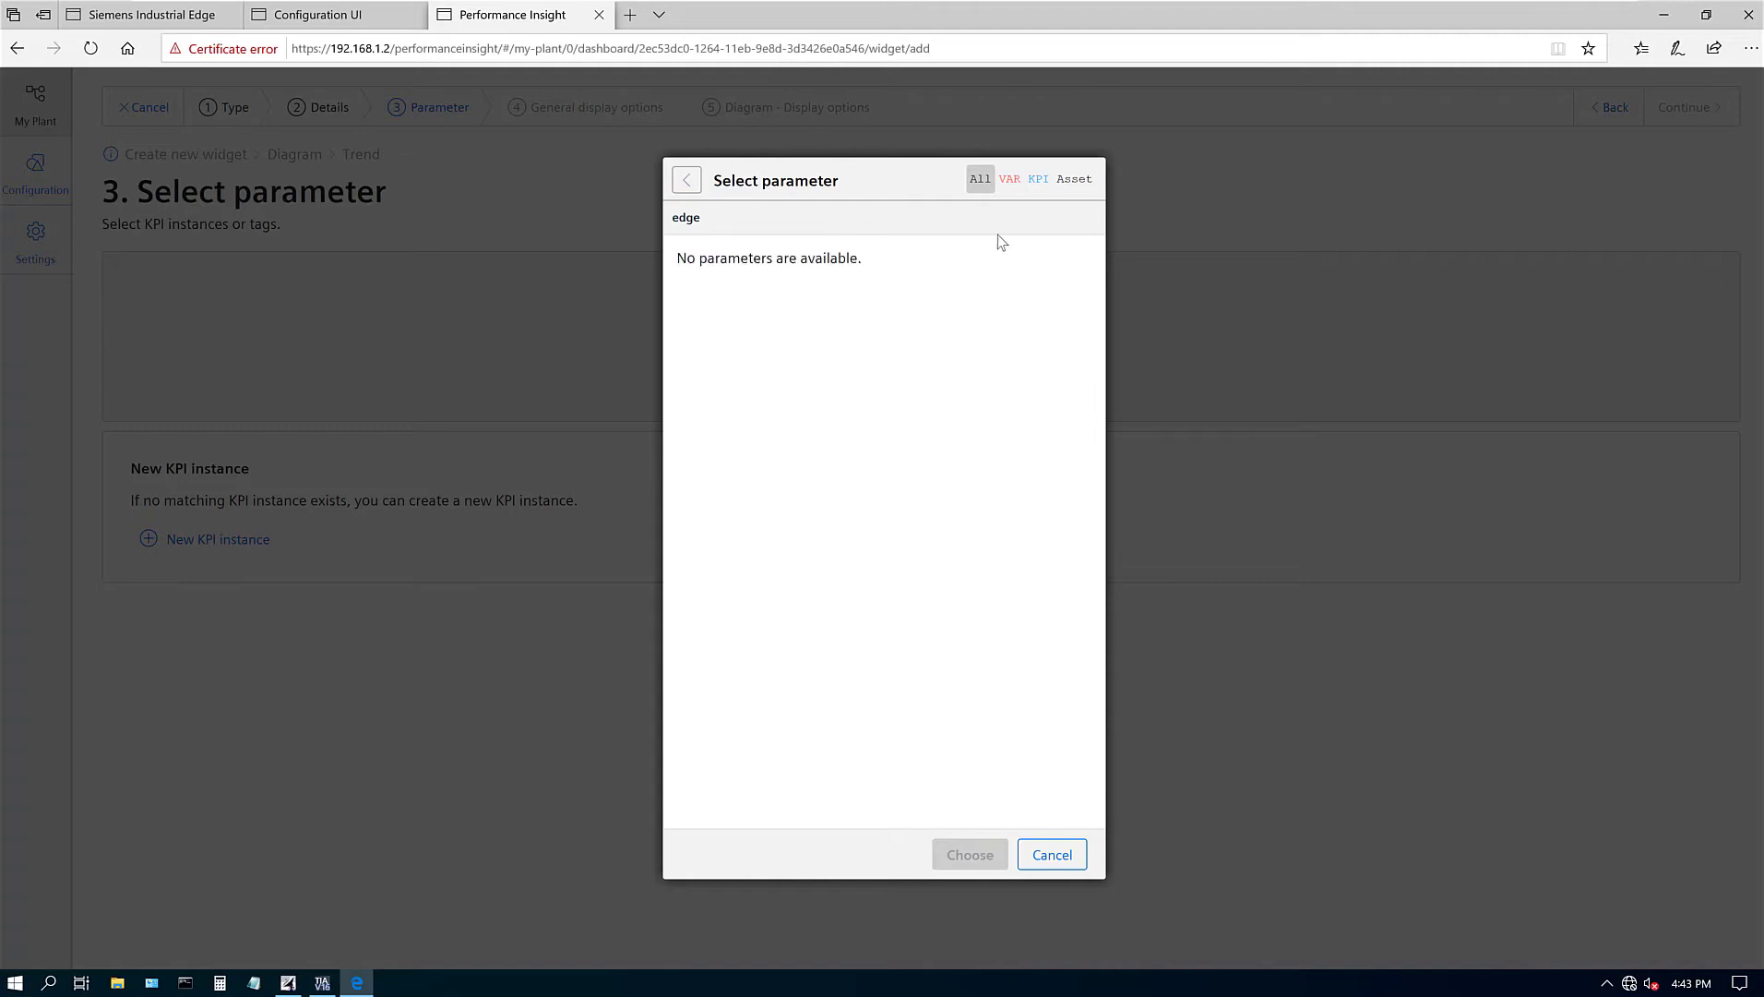
click(1010, 181)
click(1038, 181)
click(1074, 181)
click(1013, 182)
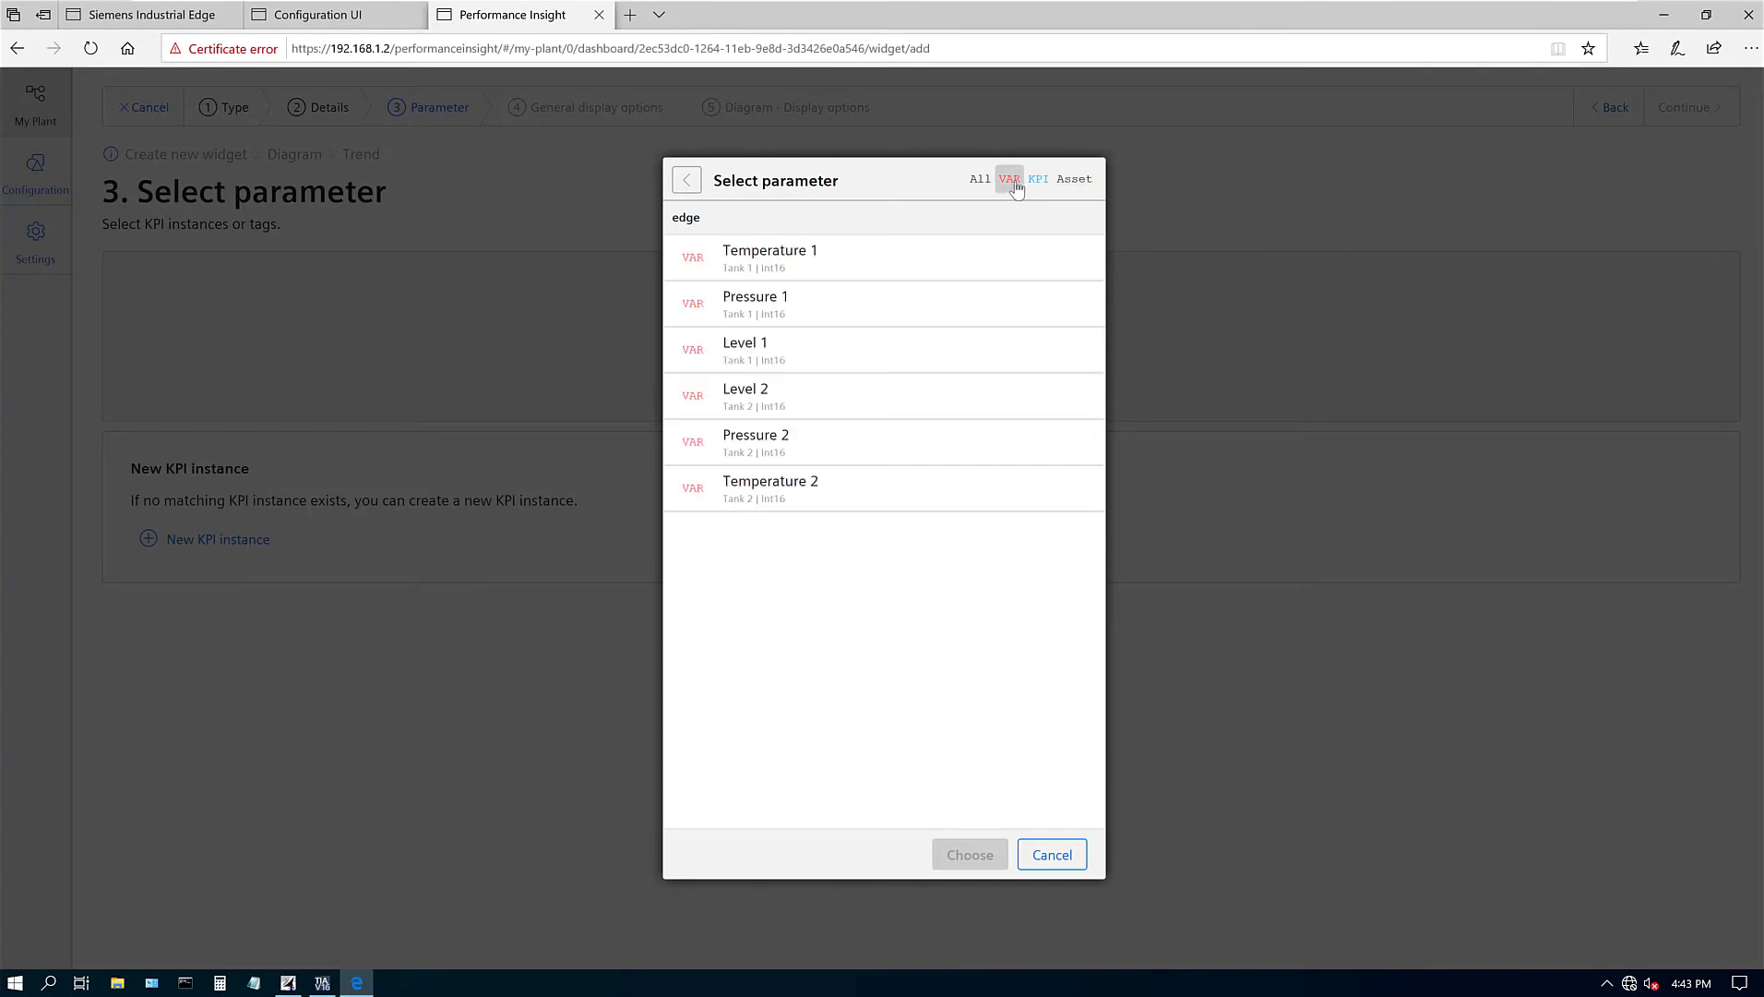
Add Temperature 1, Pressure 1 and Level 1 as Trend parameters.
click(796, 261)
click(981, 858)
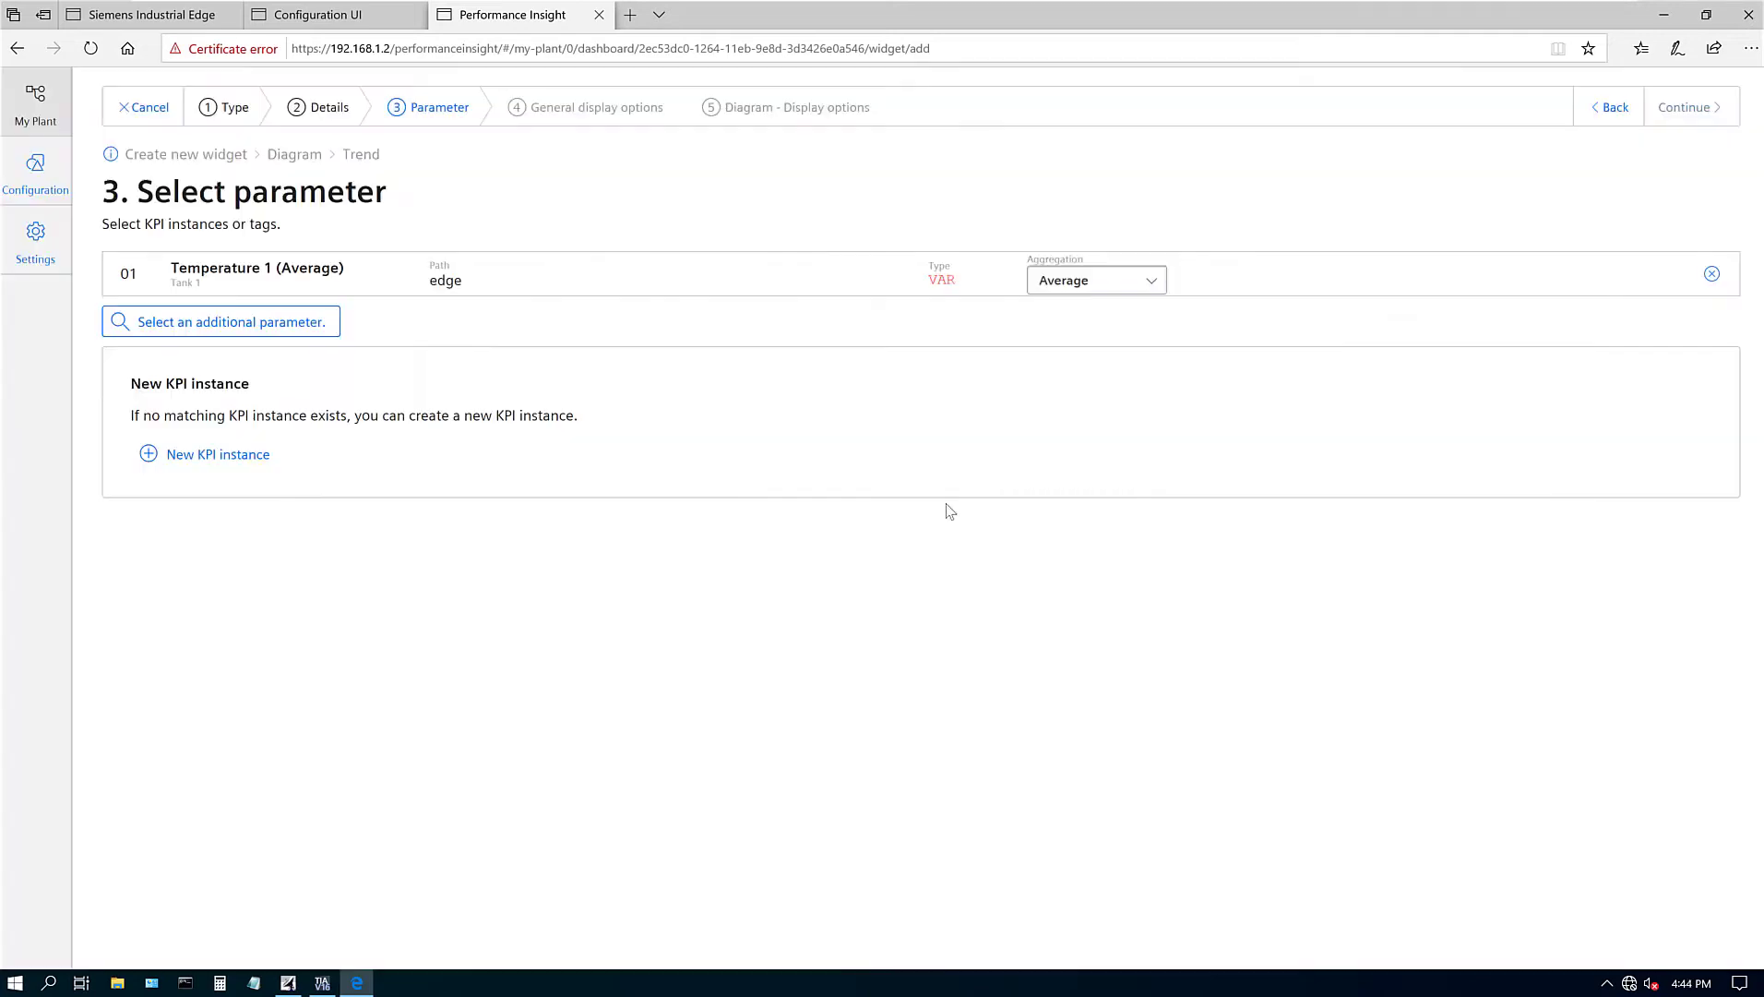
click(292, 336)
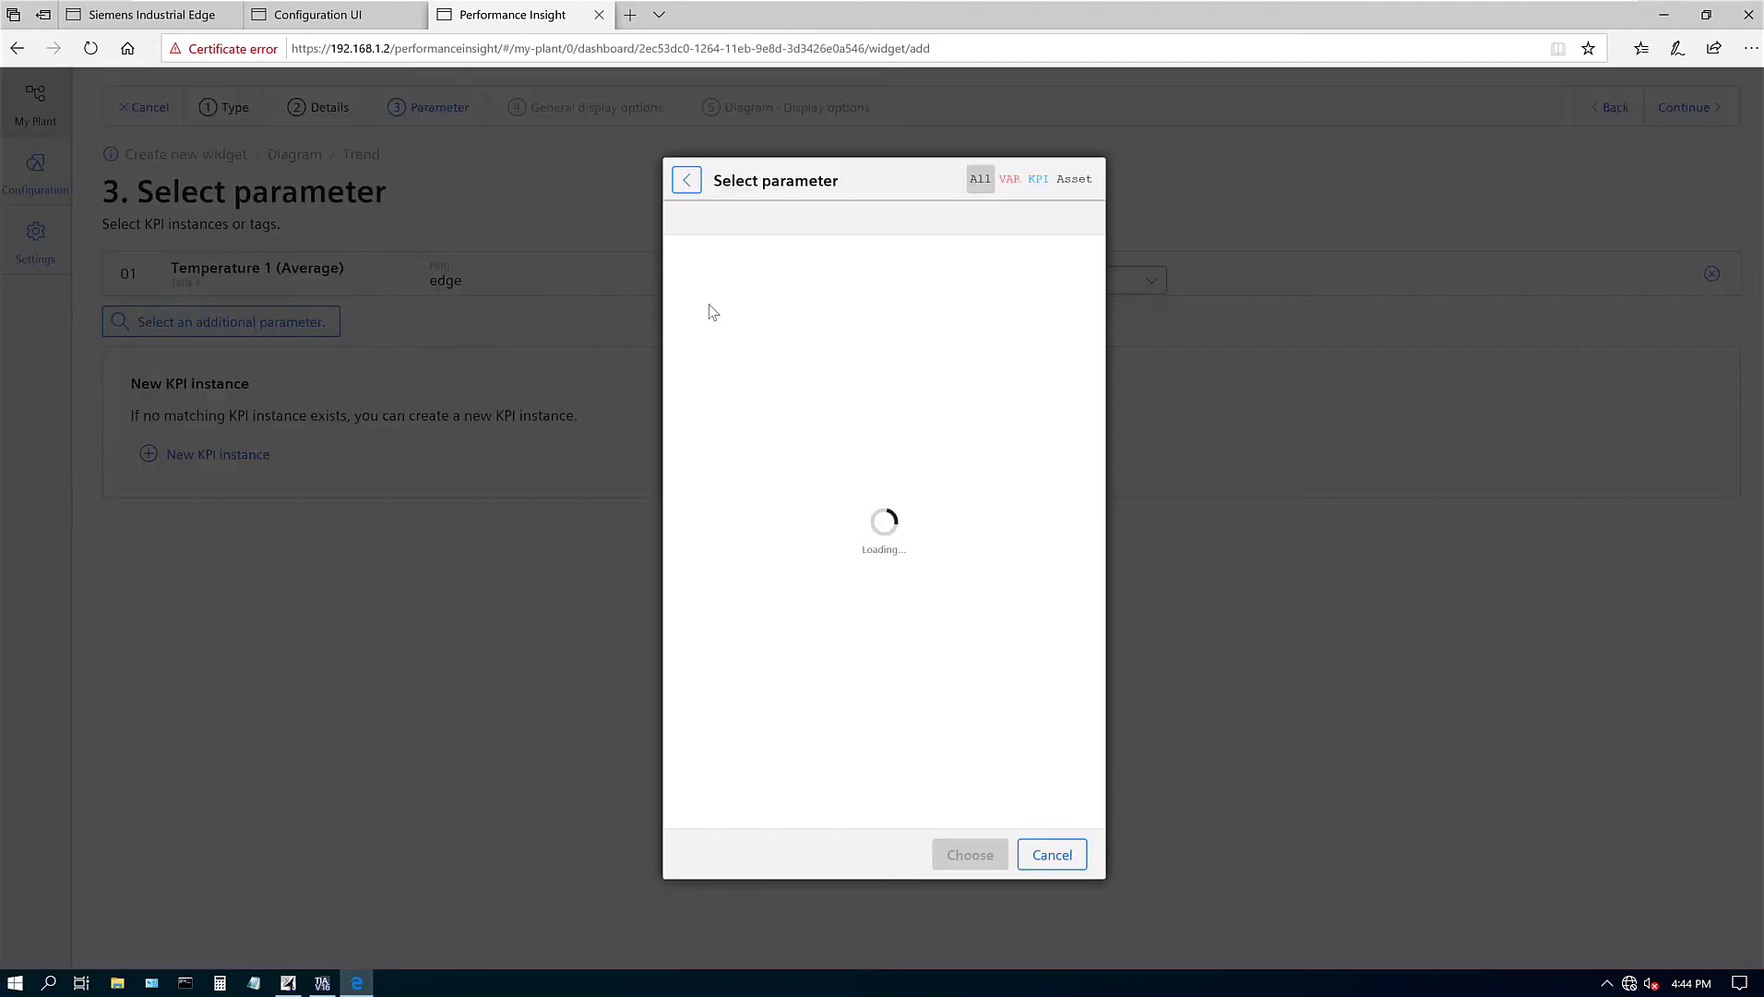
click(768, 302)
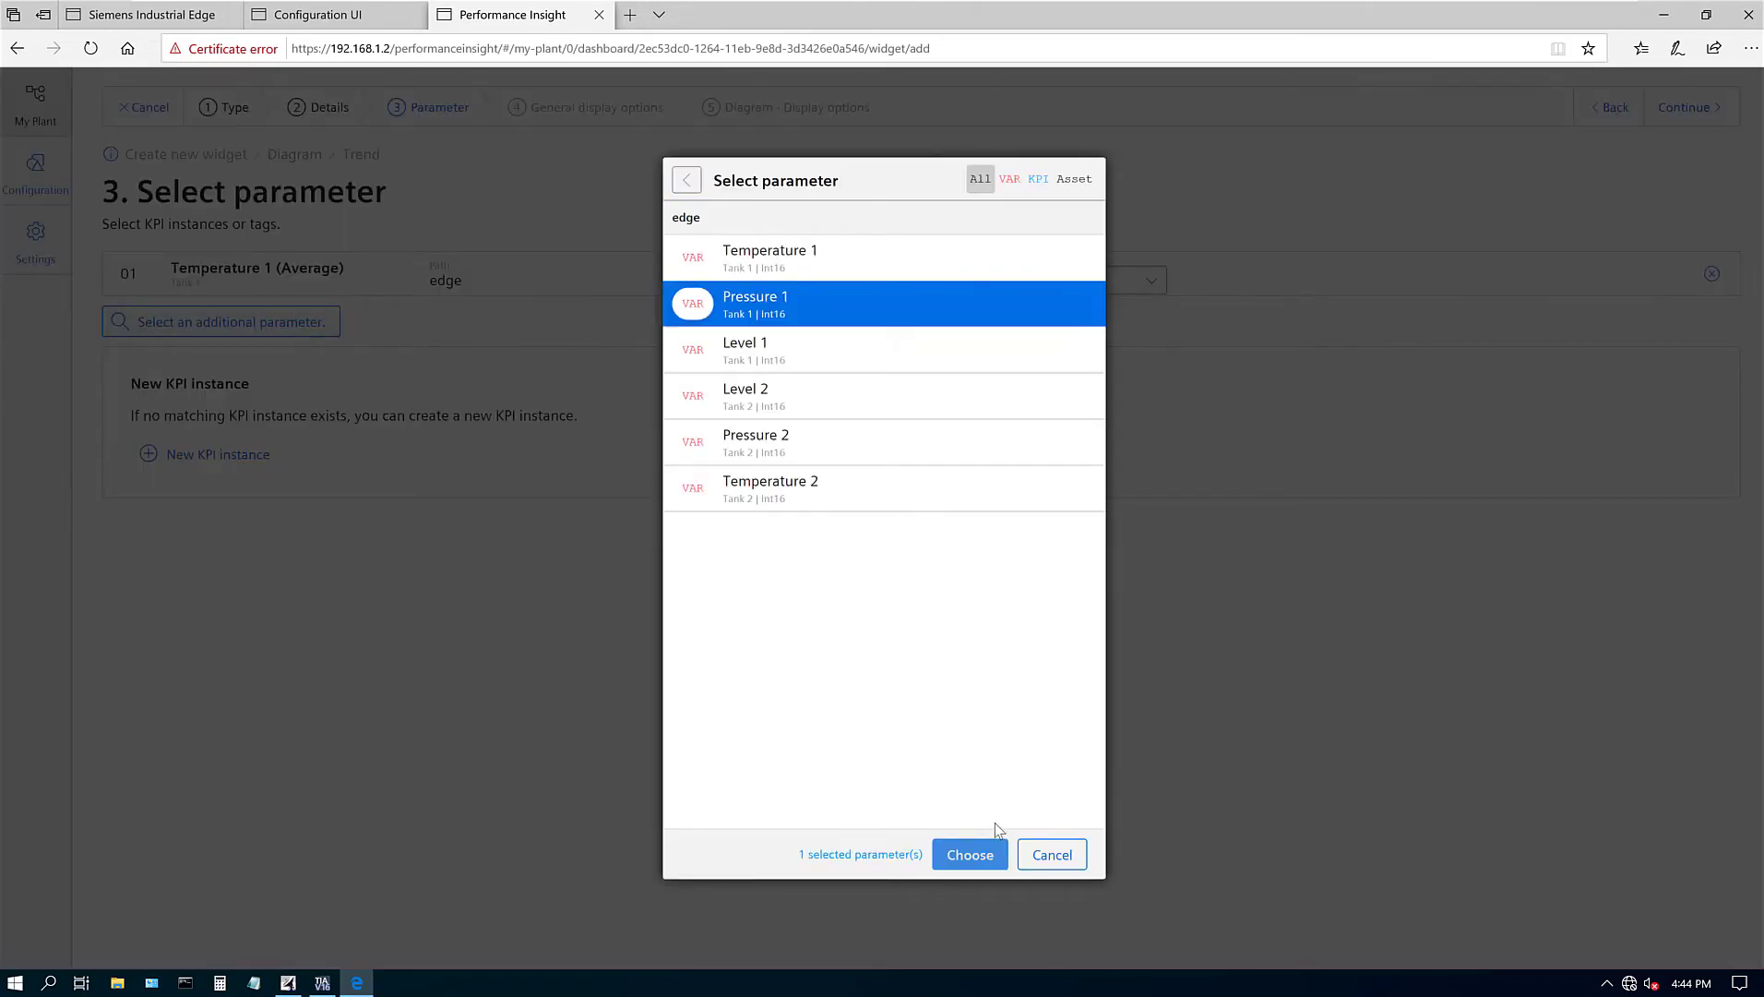
click(970, 855)
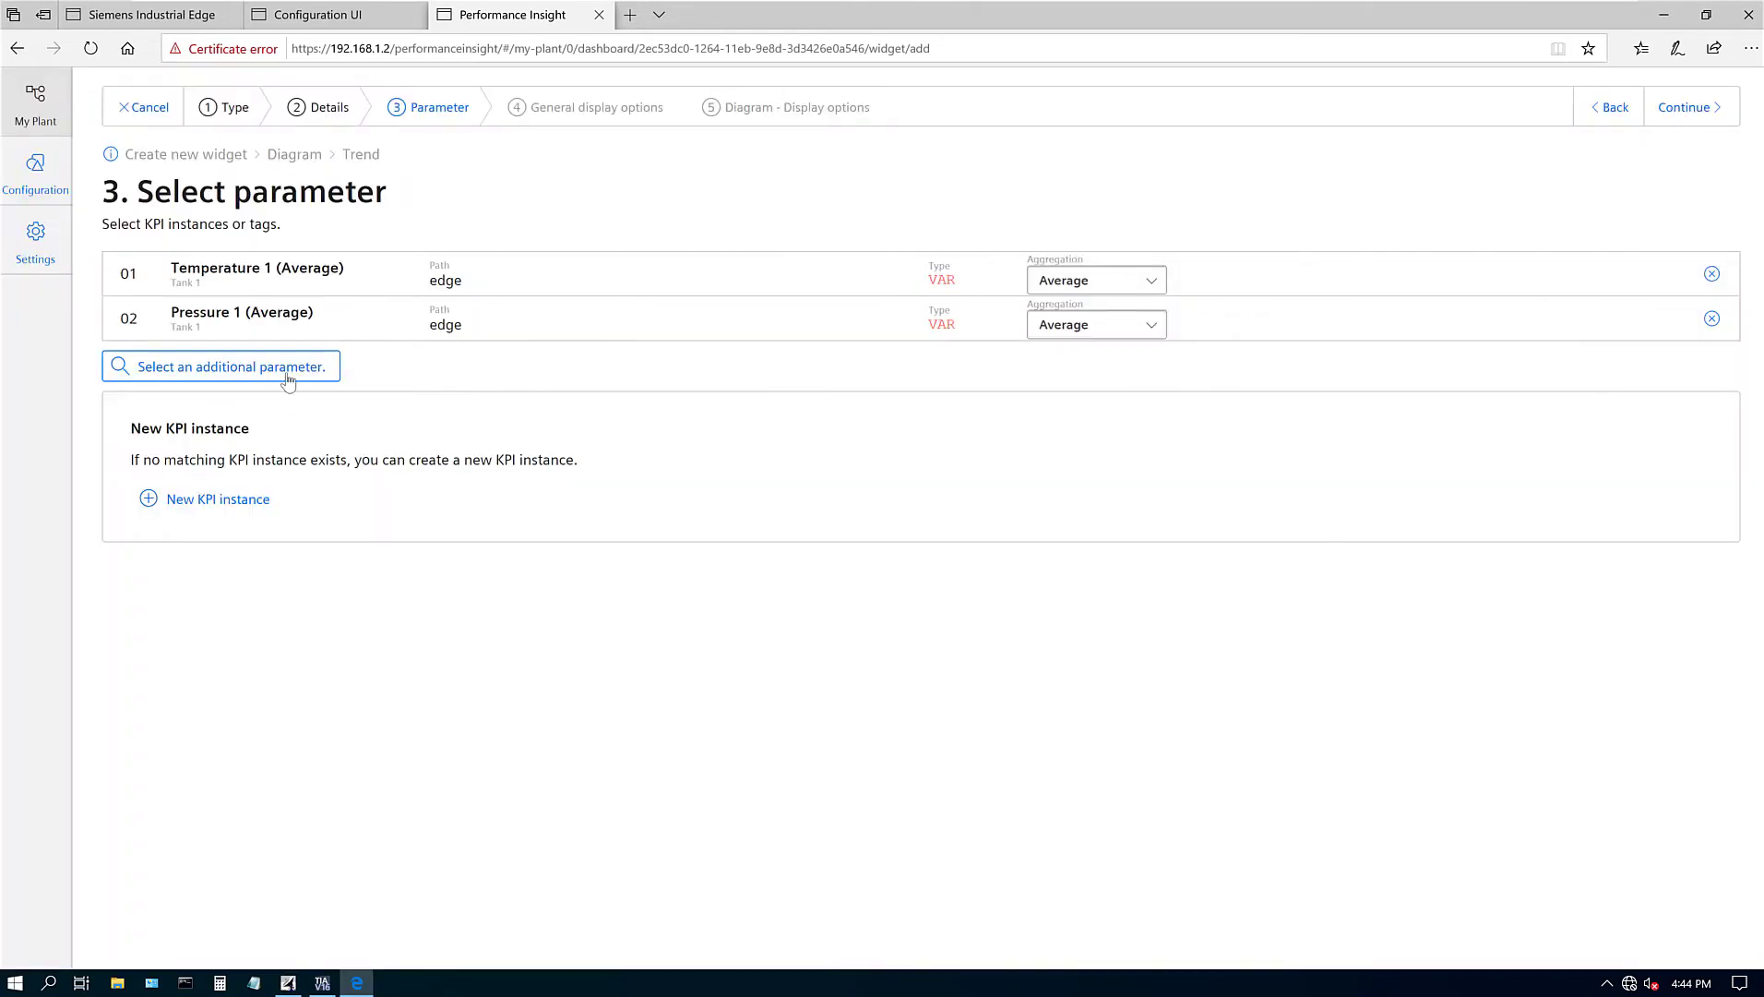
click(287, 377)
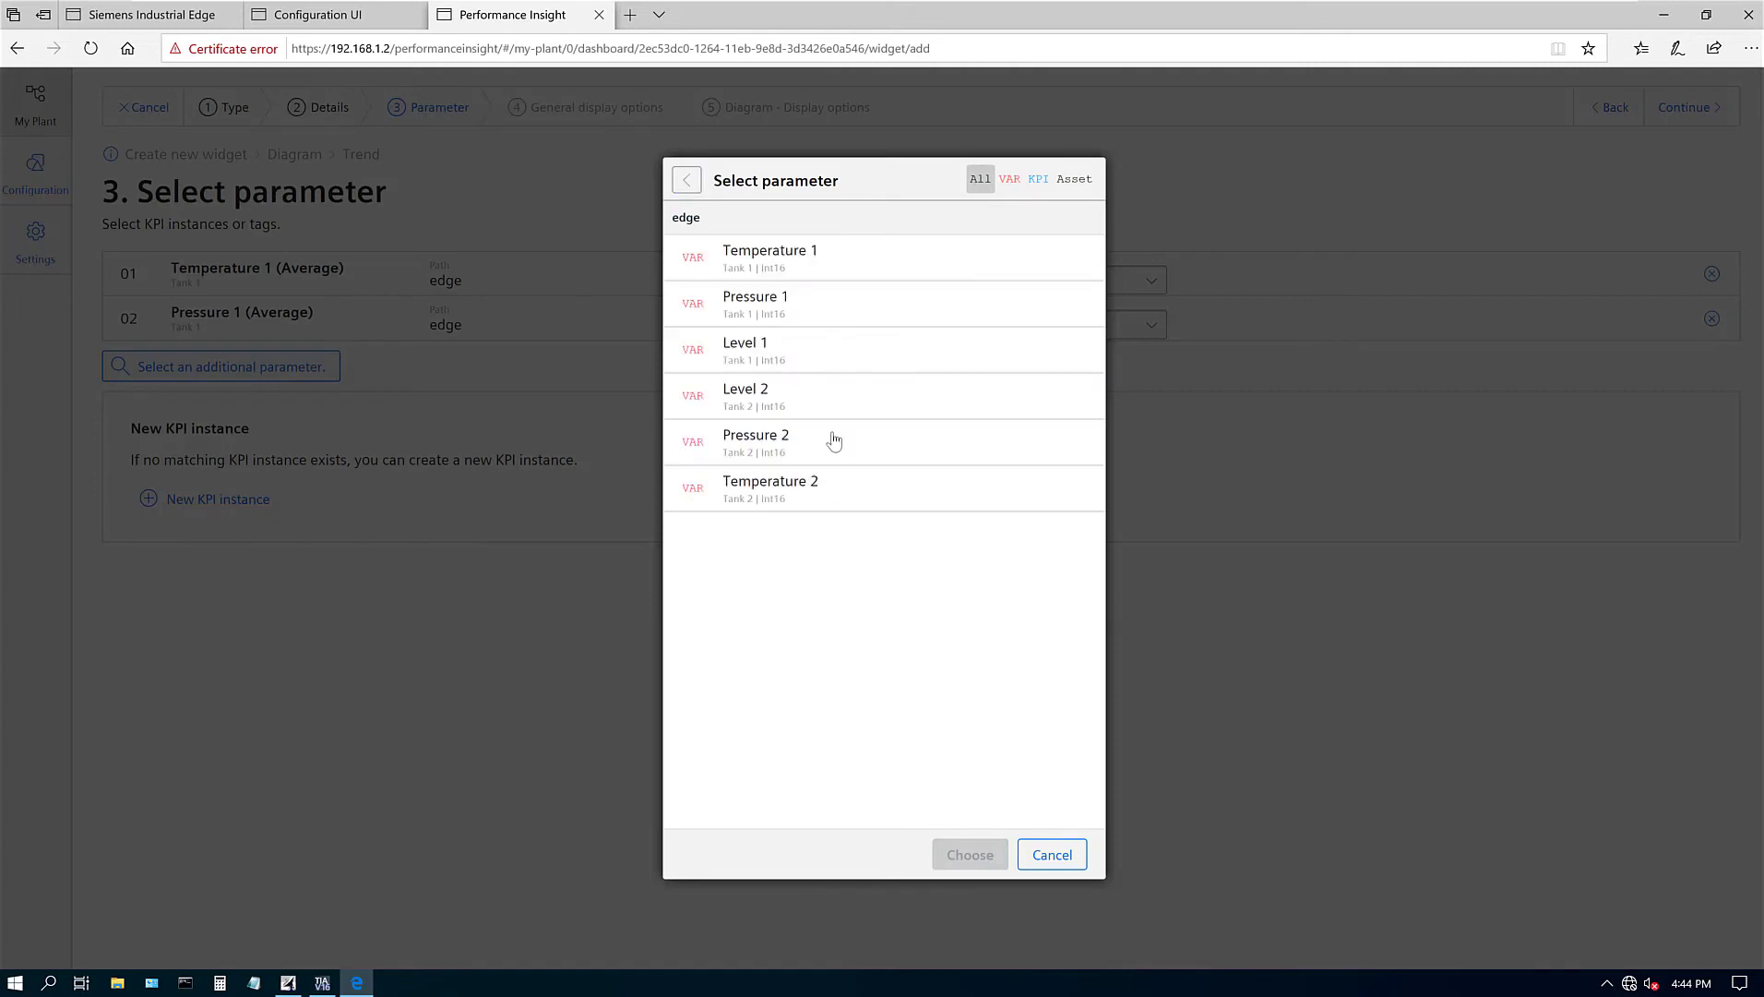
click(766, 349)
click(970, 854)
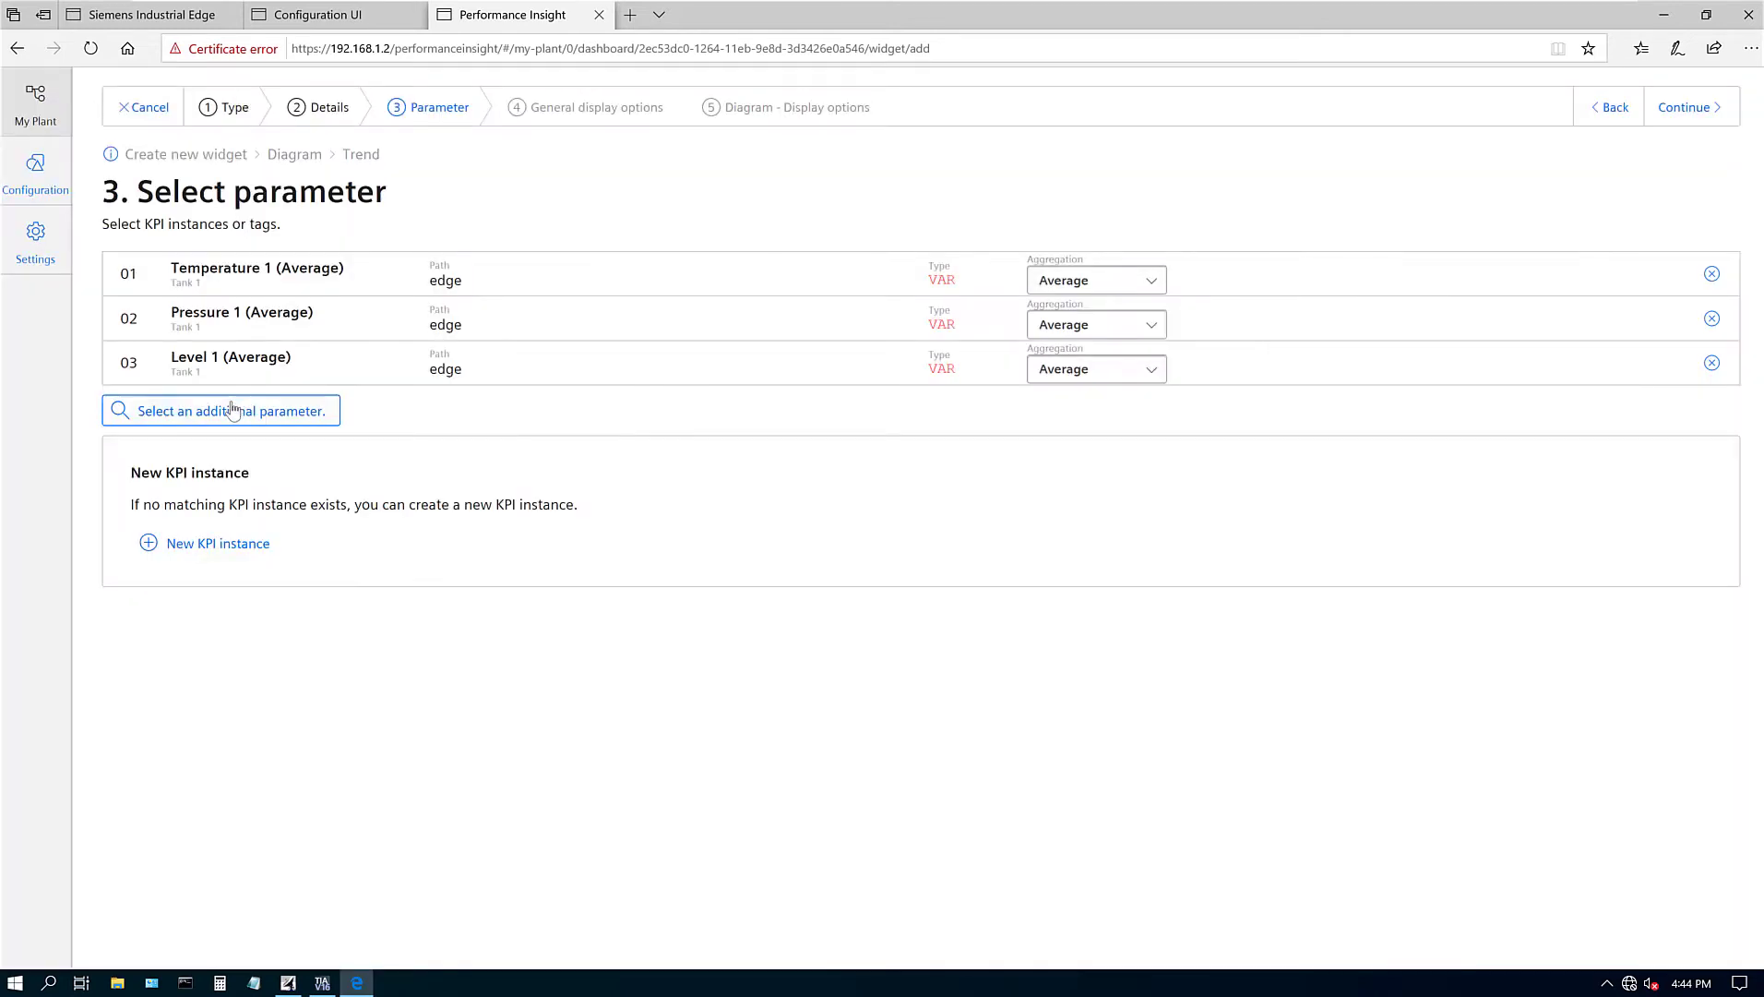
Add Level 2 and Pressure 2 as parameters, then select Temperature 2.
click(231, 409)
click(766, 395)
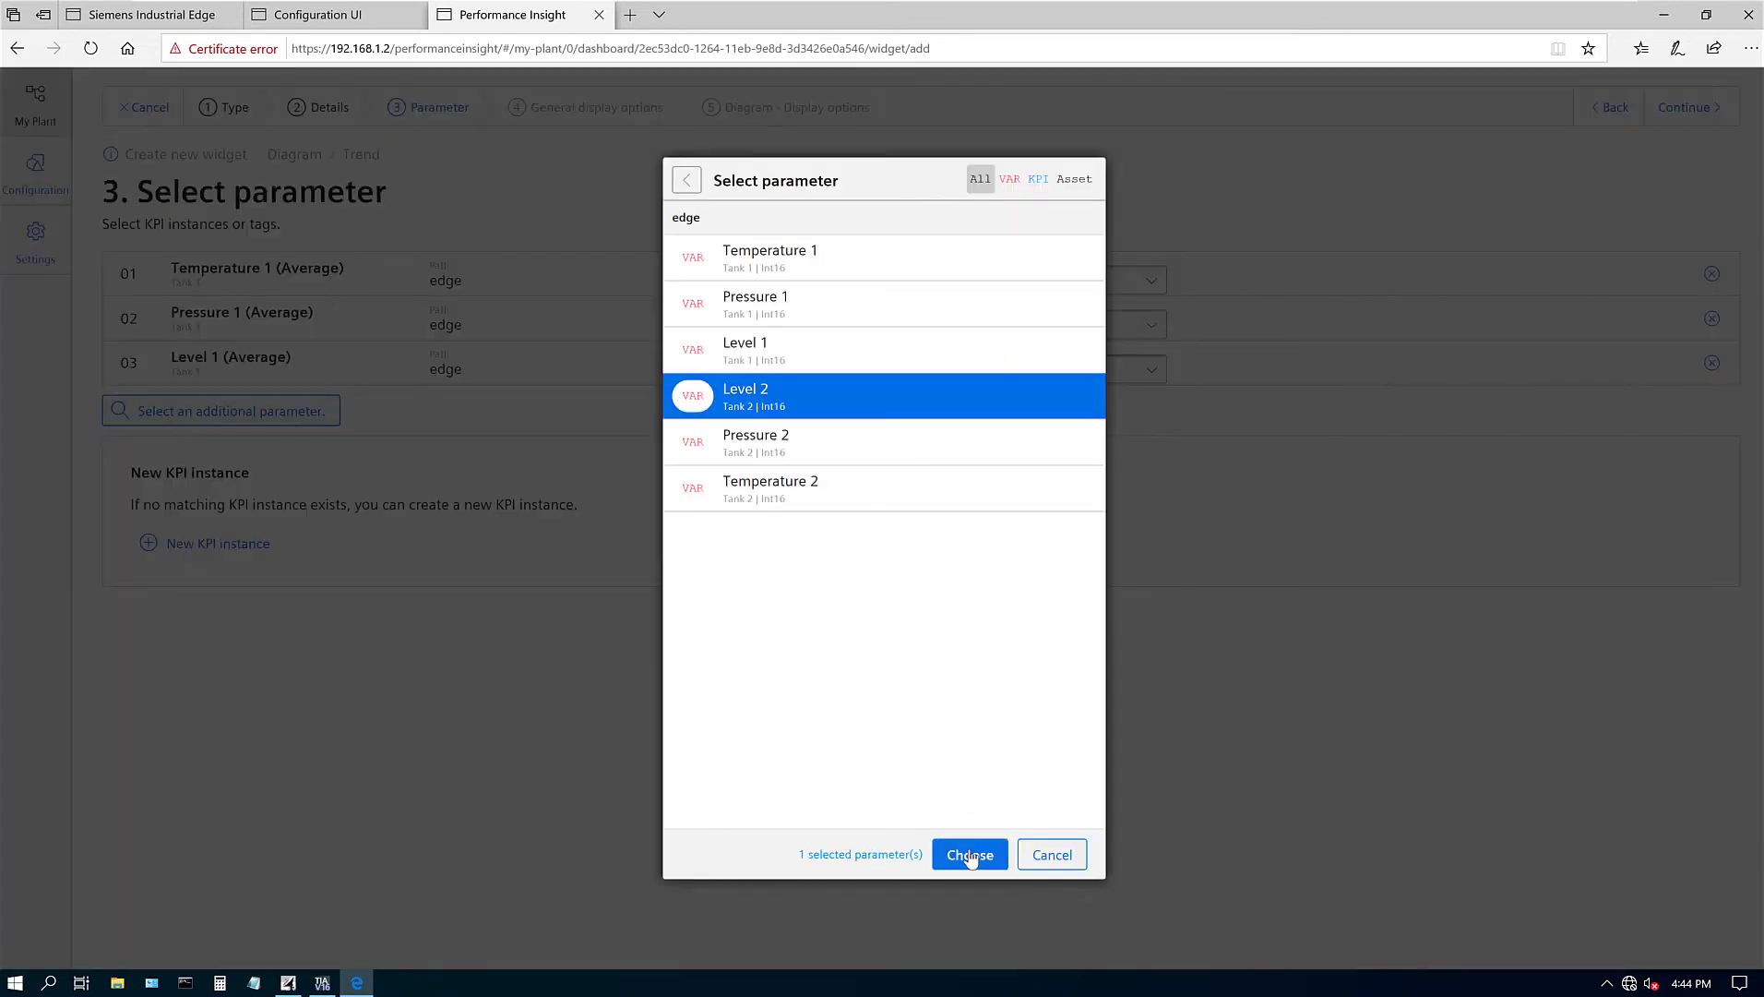
click(970, 855)
click(301, 458)
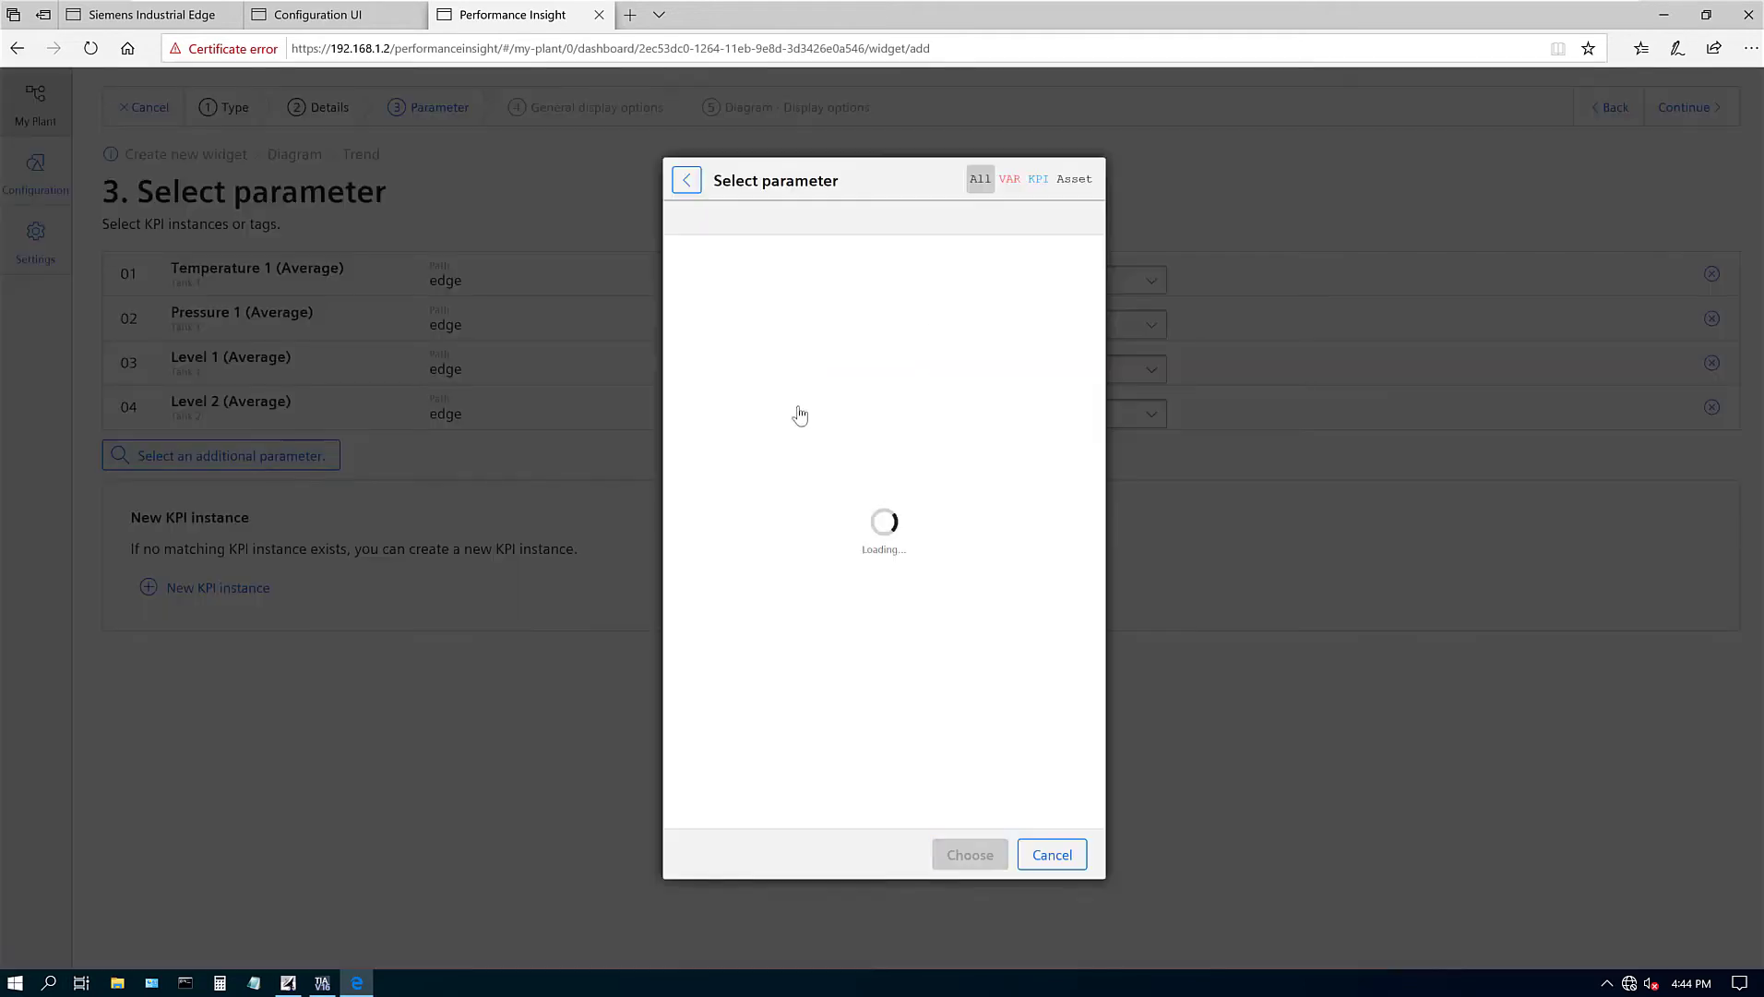
click(779, 441)
click(970, 854)
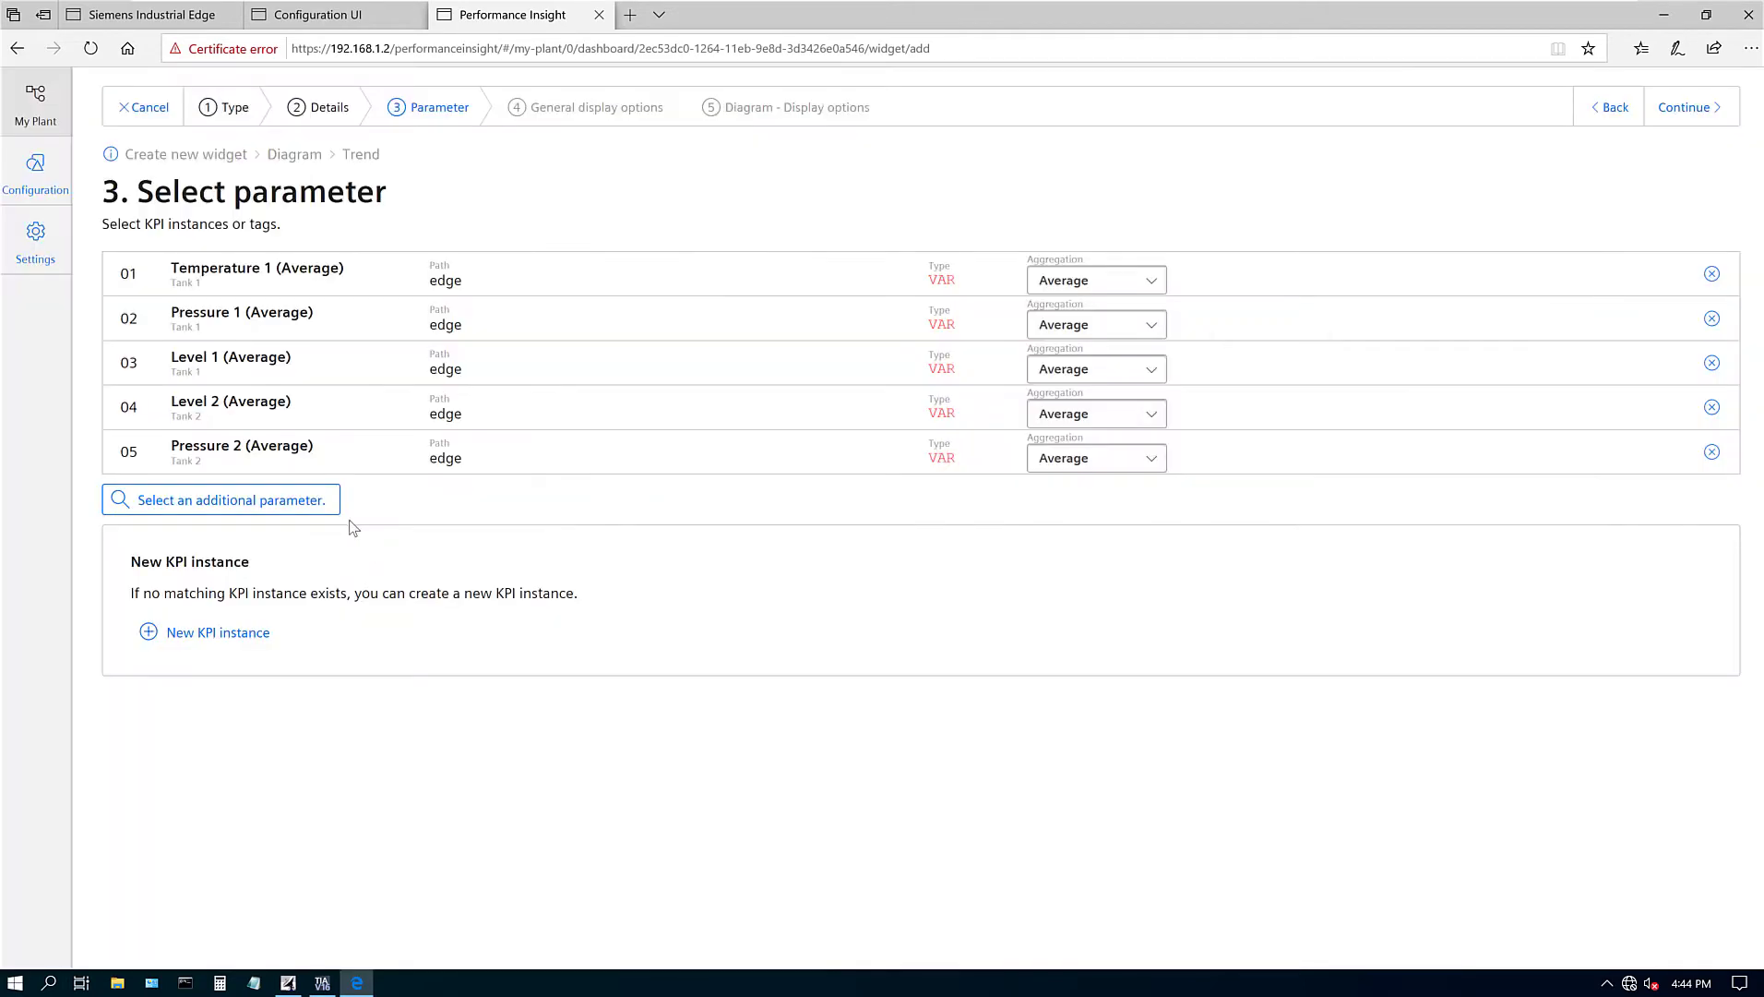
click(308, 502)
click(809, 493)
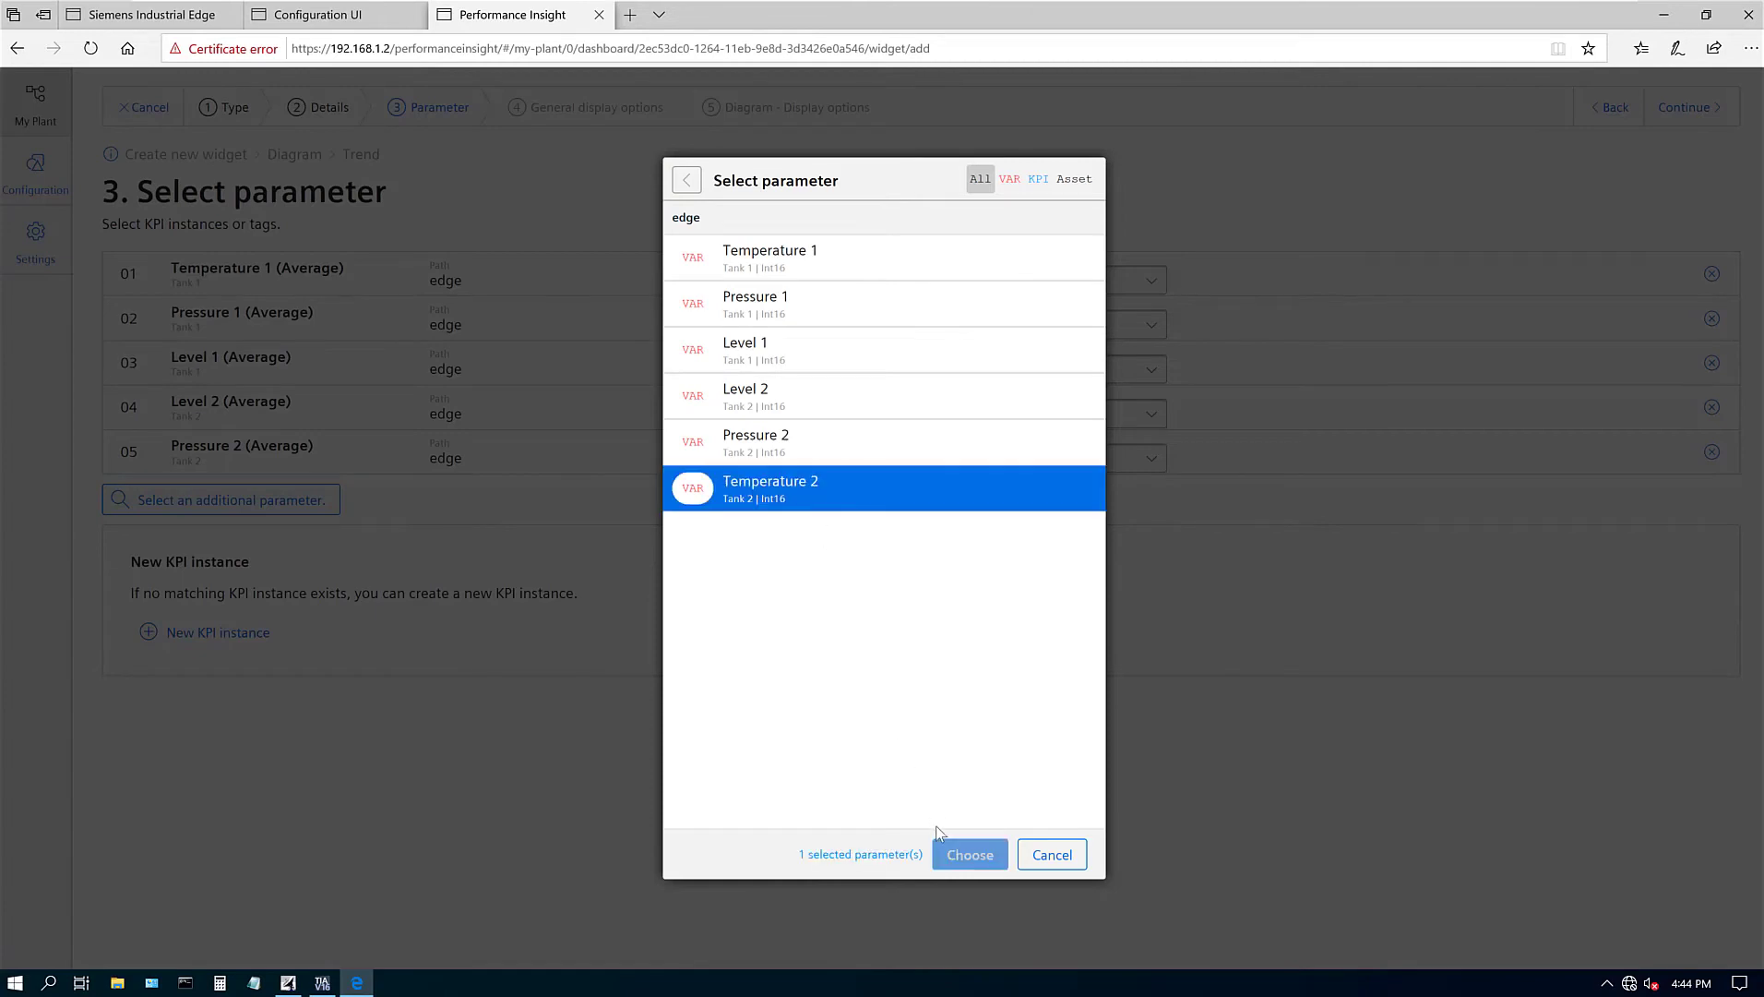
Add Temperature 2 as sixth parameter and set Temperature 1, Pressure 1, Level 1 aggregation to Last.
click(970, 855)
click(1064, 283)
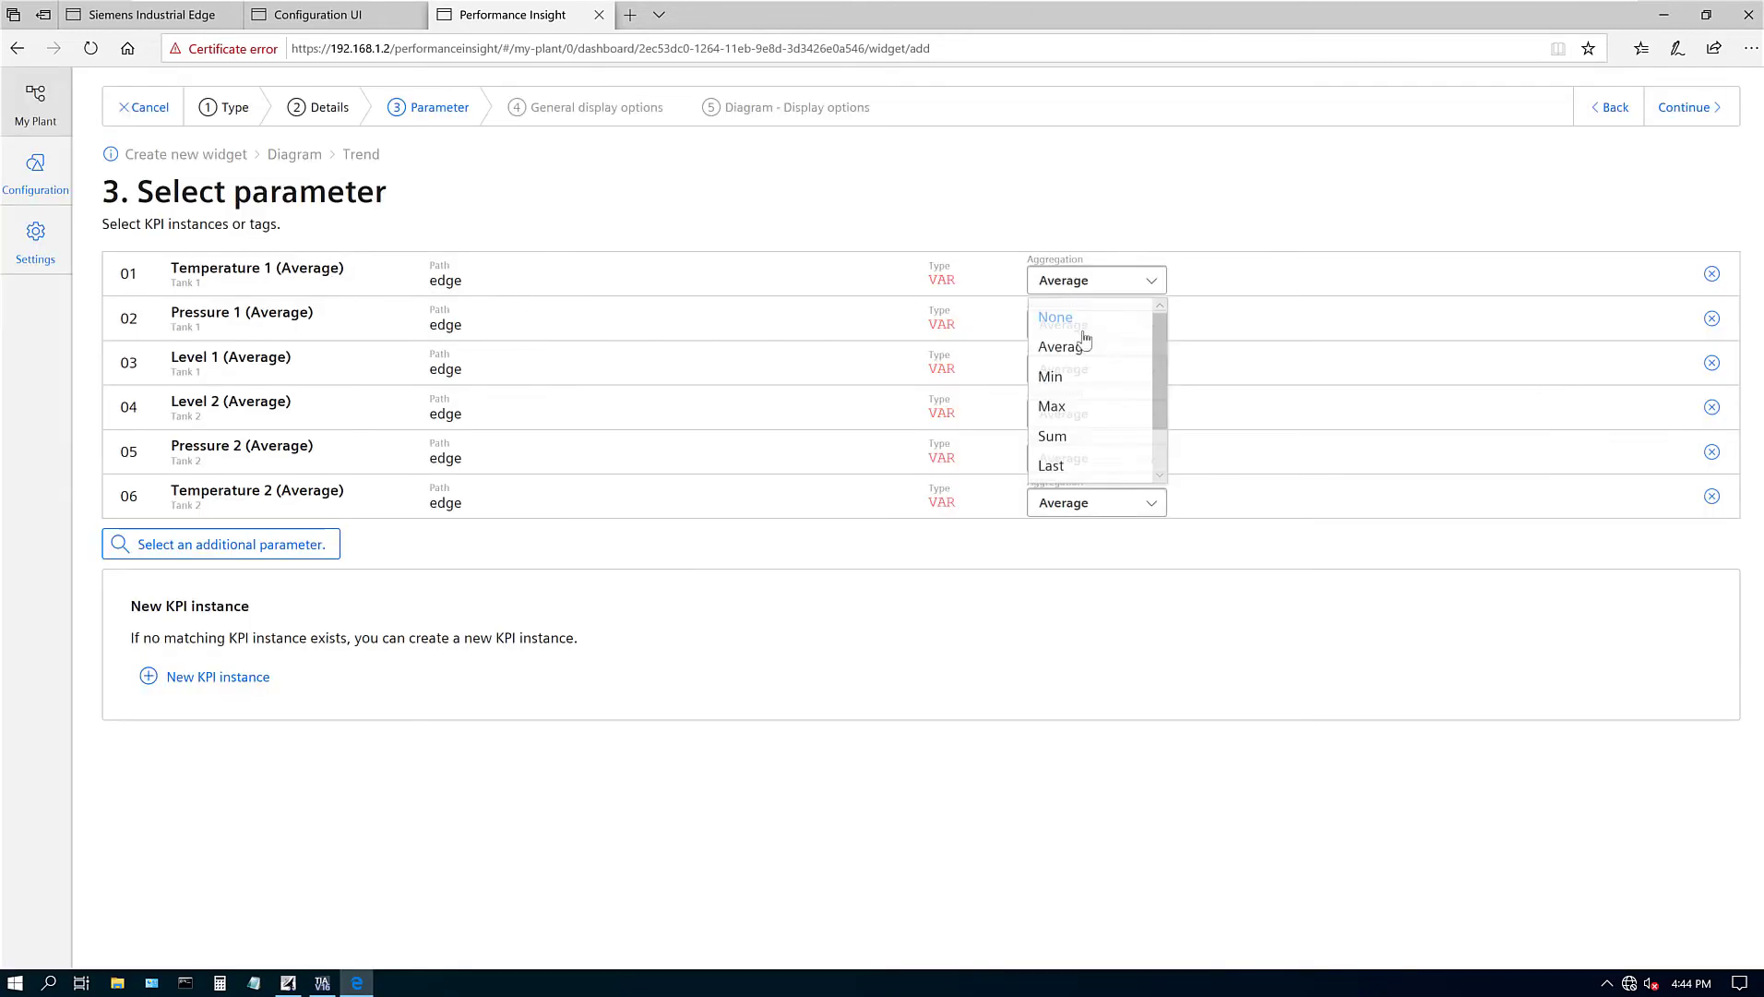
click(1062, 464)
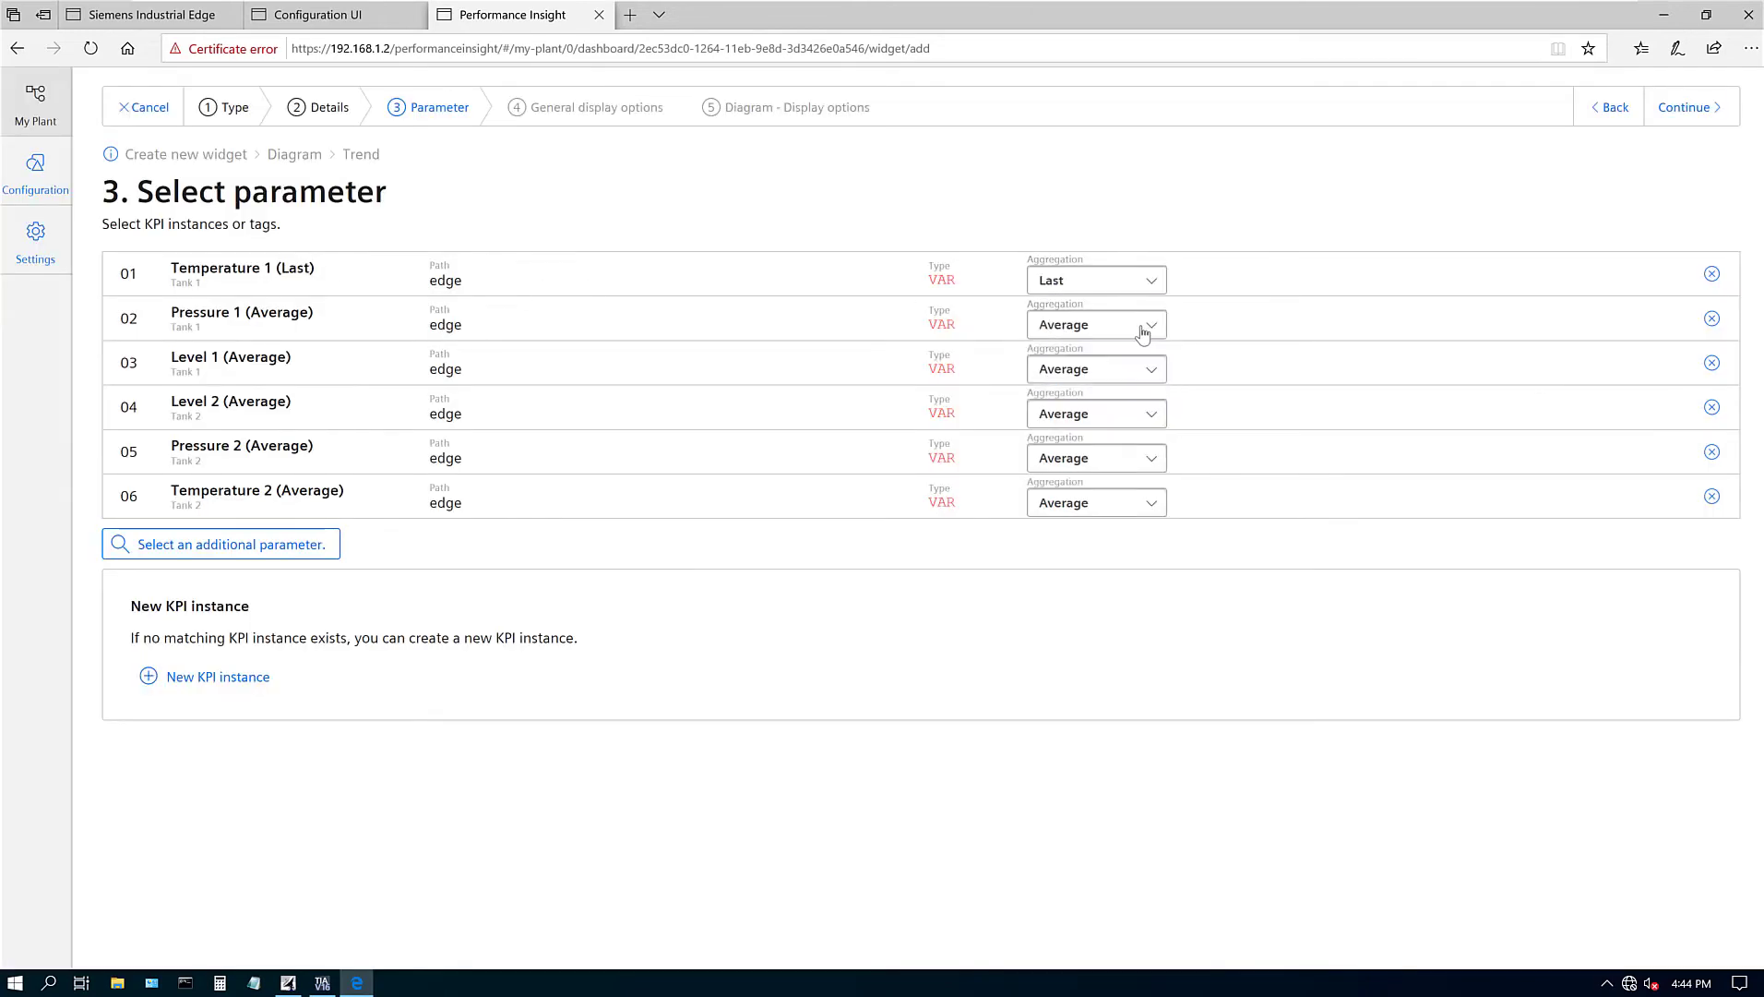
click(1142, 327)
click(1066, 507)
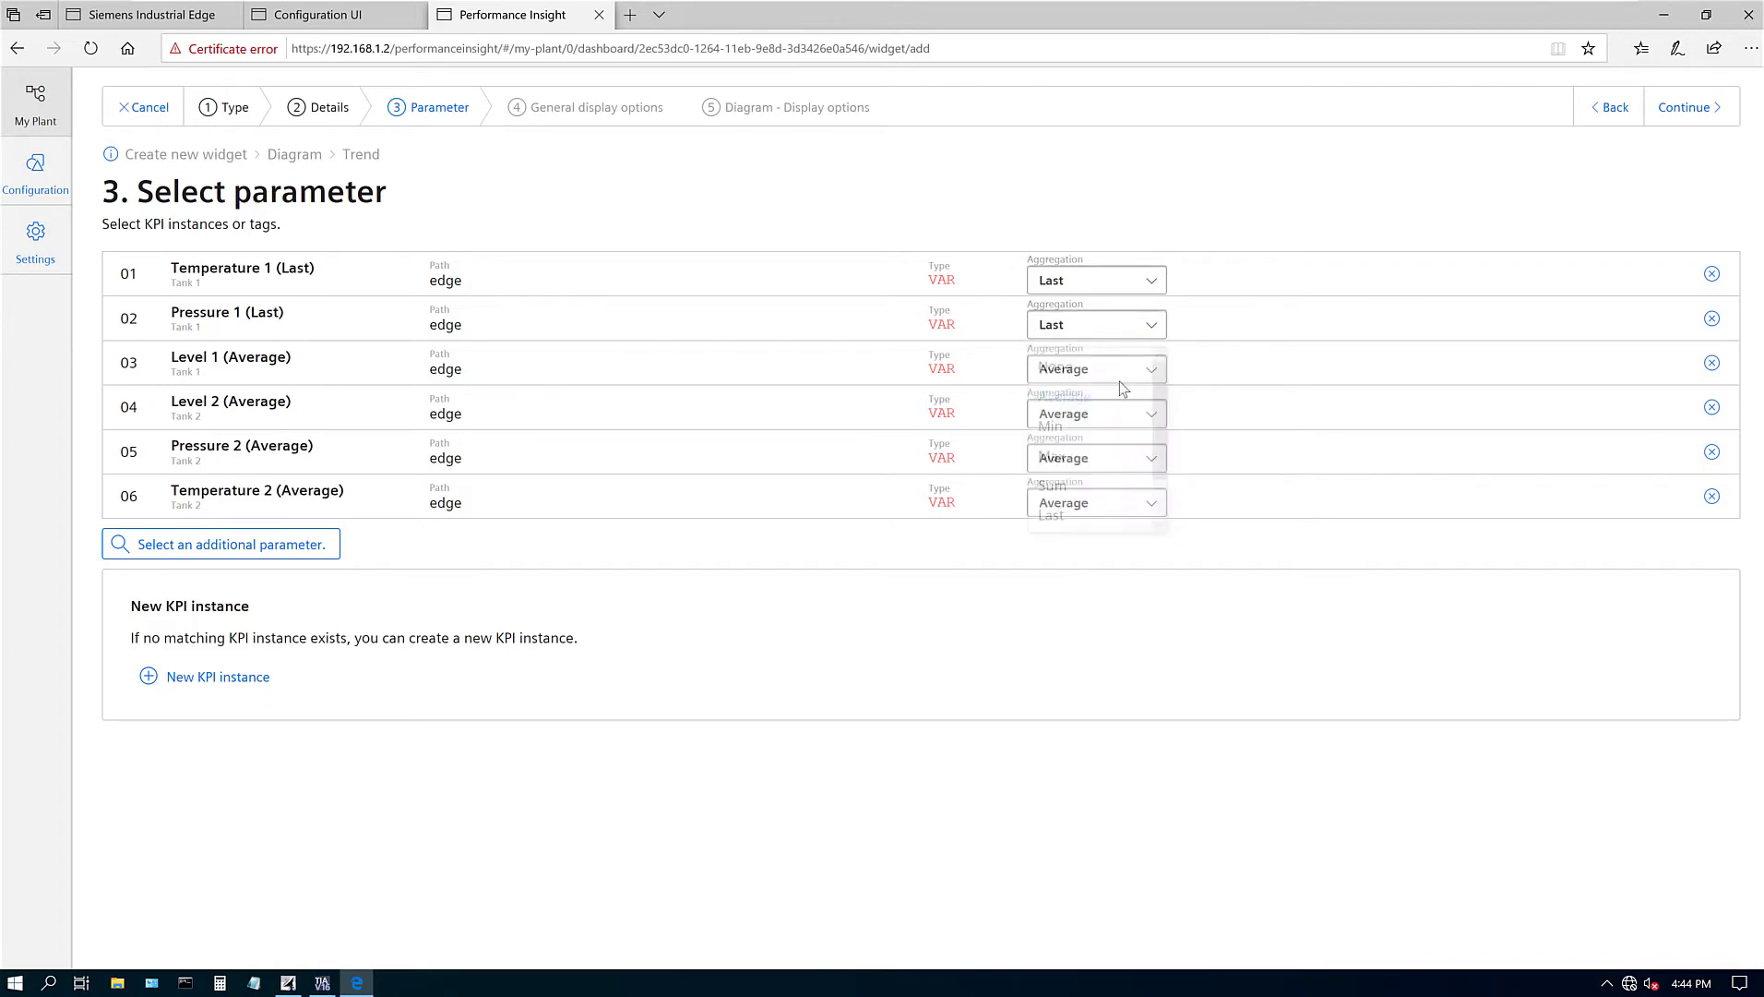
click(1121, 373)
click(1051, 554)
Set Level 2, Pressure 2 and Temperature 2 aggregation to Last and continue to display options.
click(1107, 414)
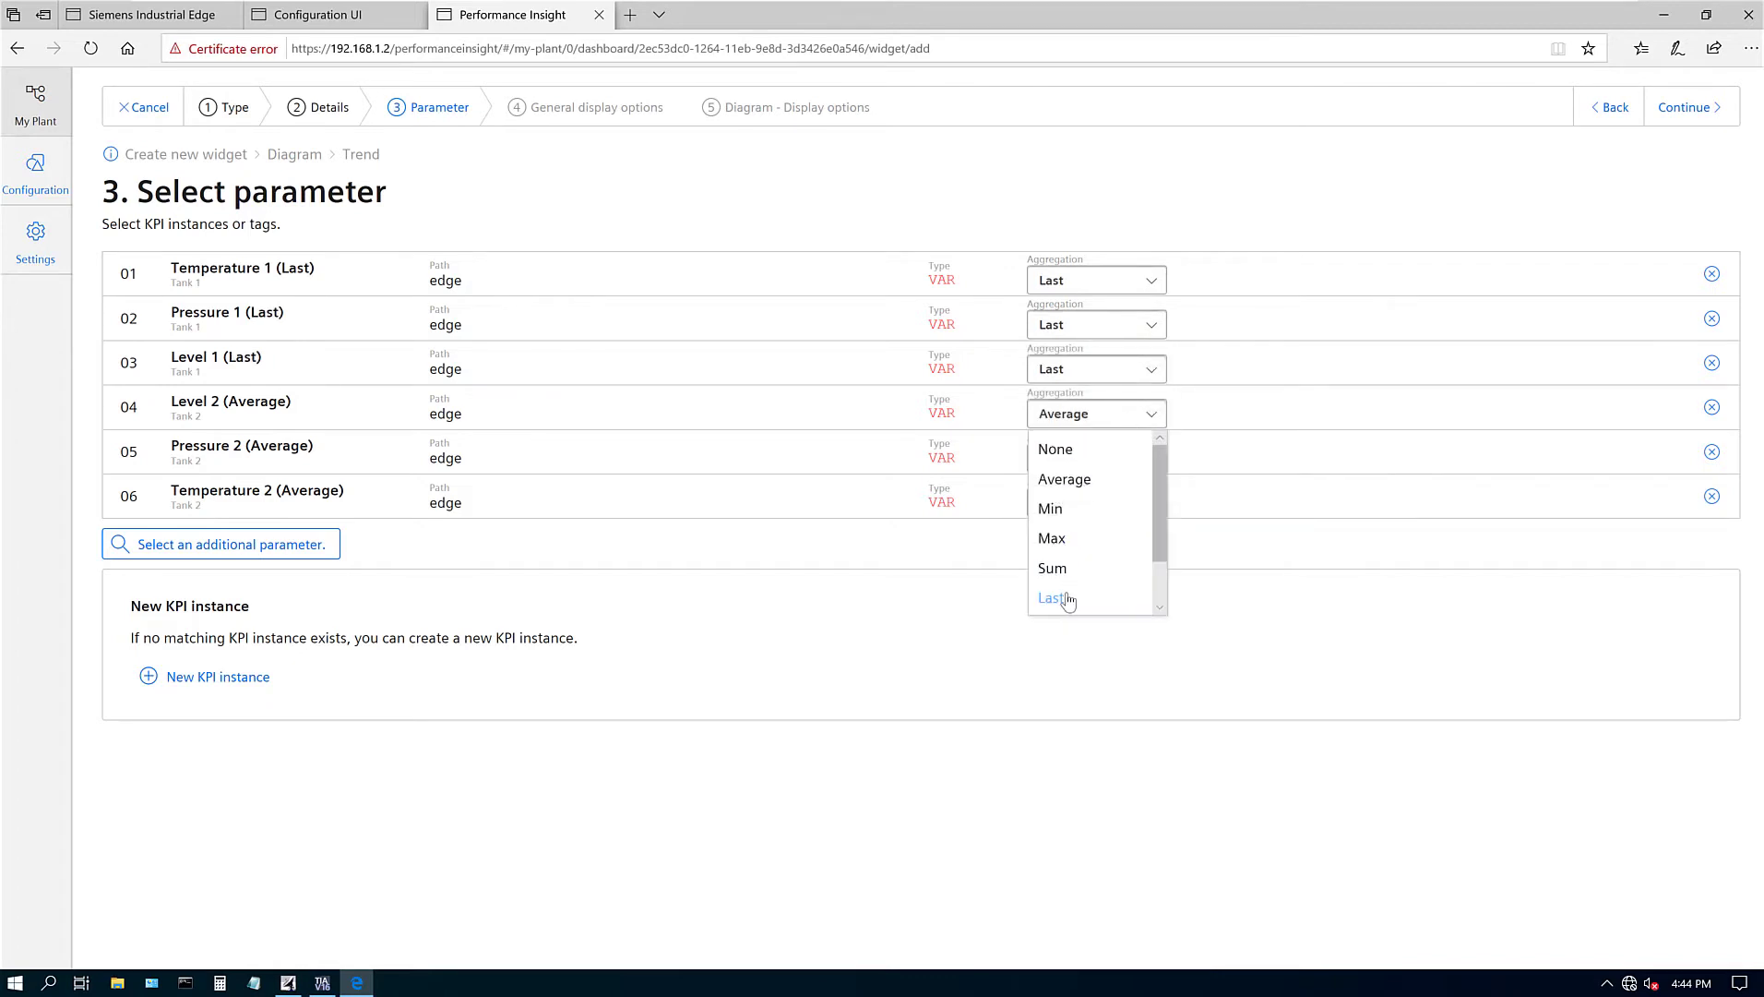
click(1057, 598)
click(1126, 461)
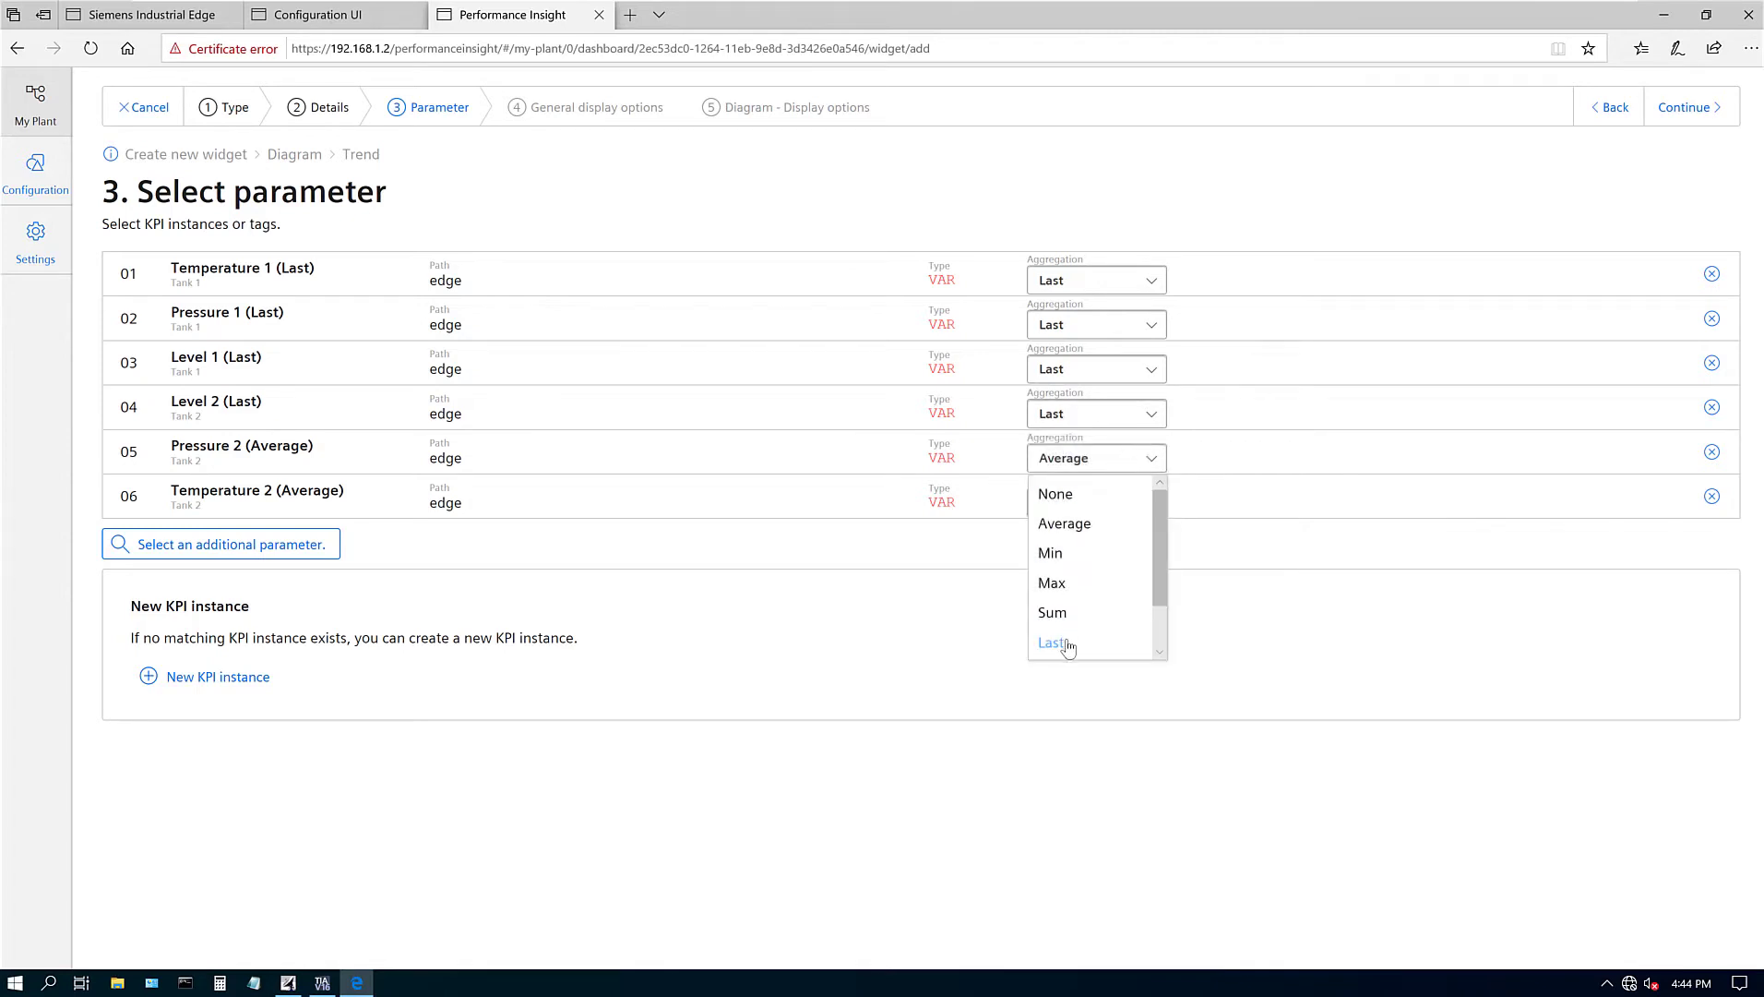
click(1059, 643)
click(1133, 519)
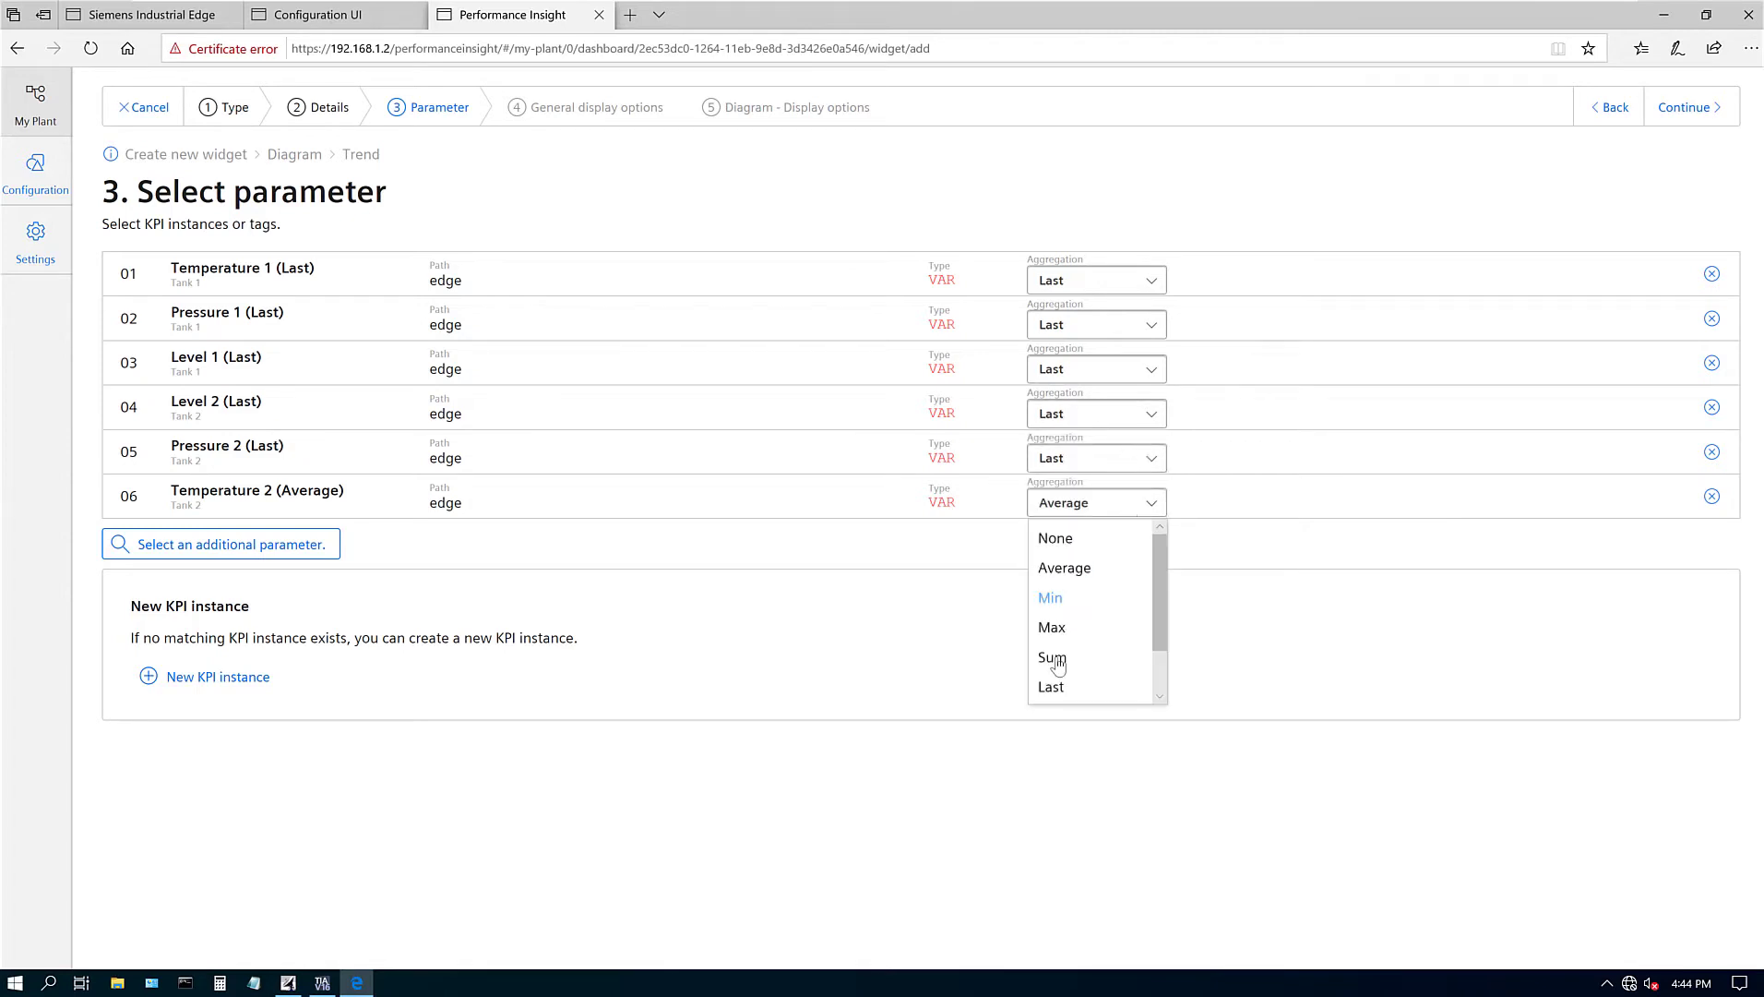
click(1051, 687)
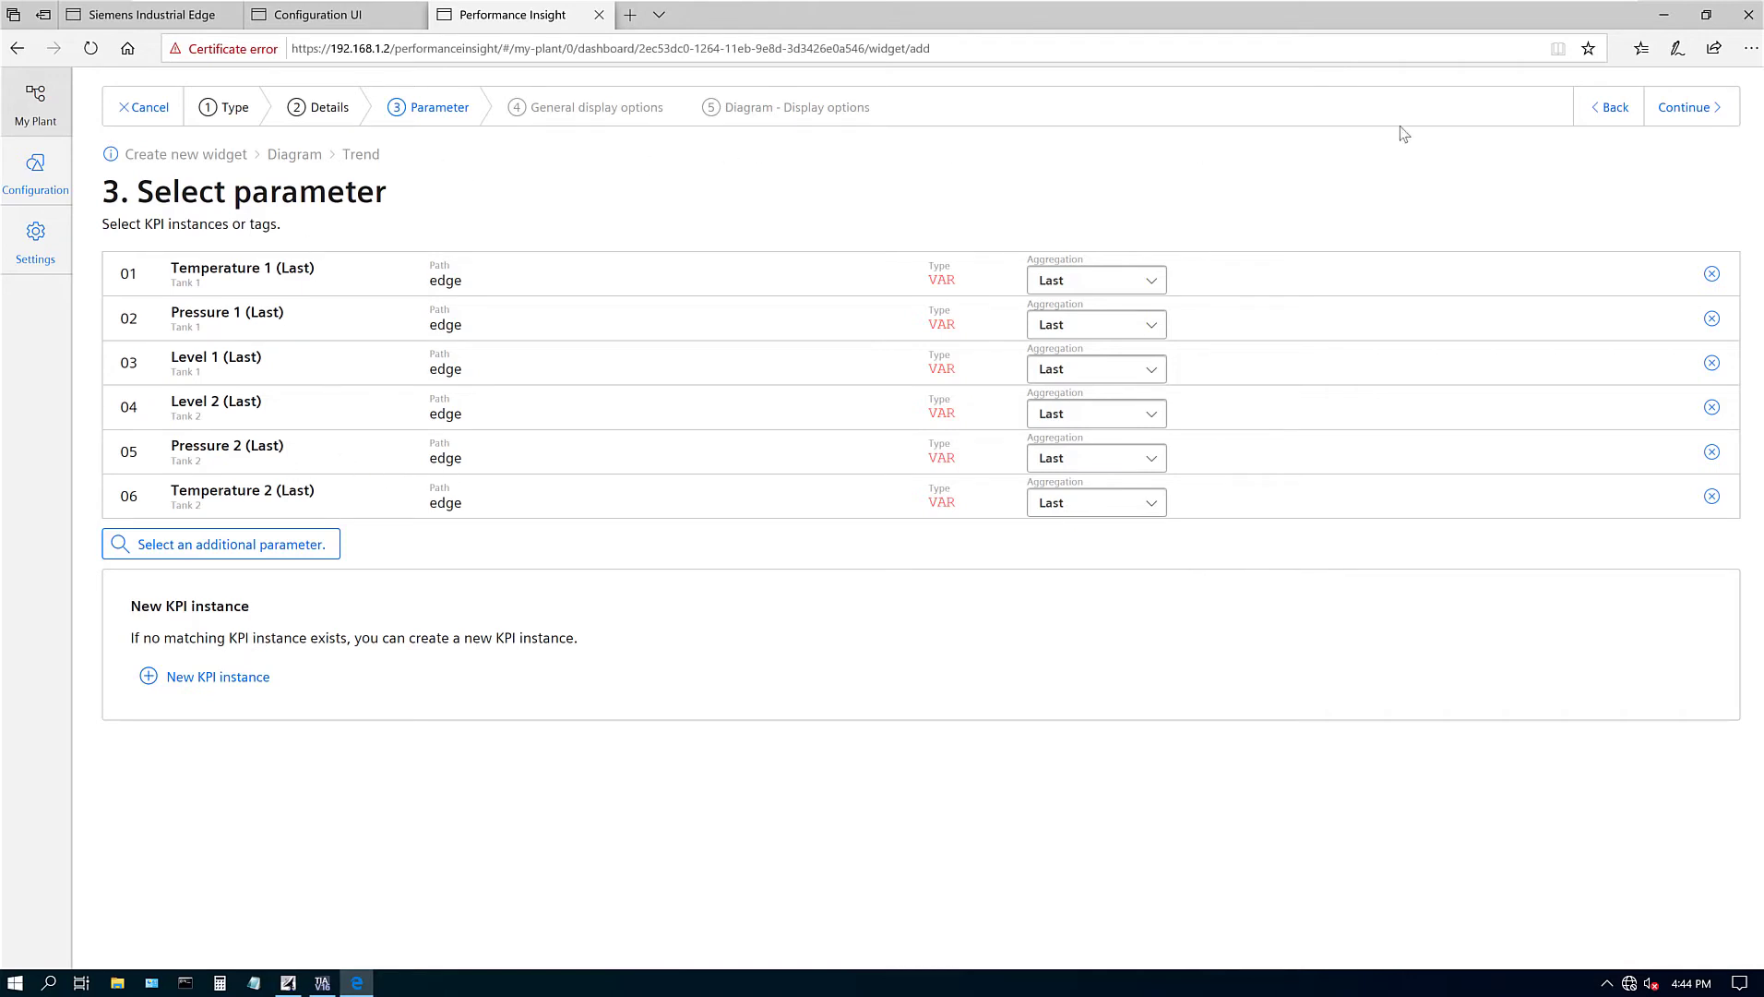
click(1668, 108)
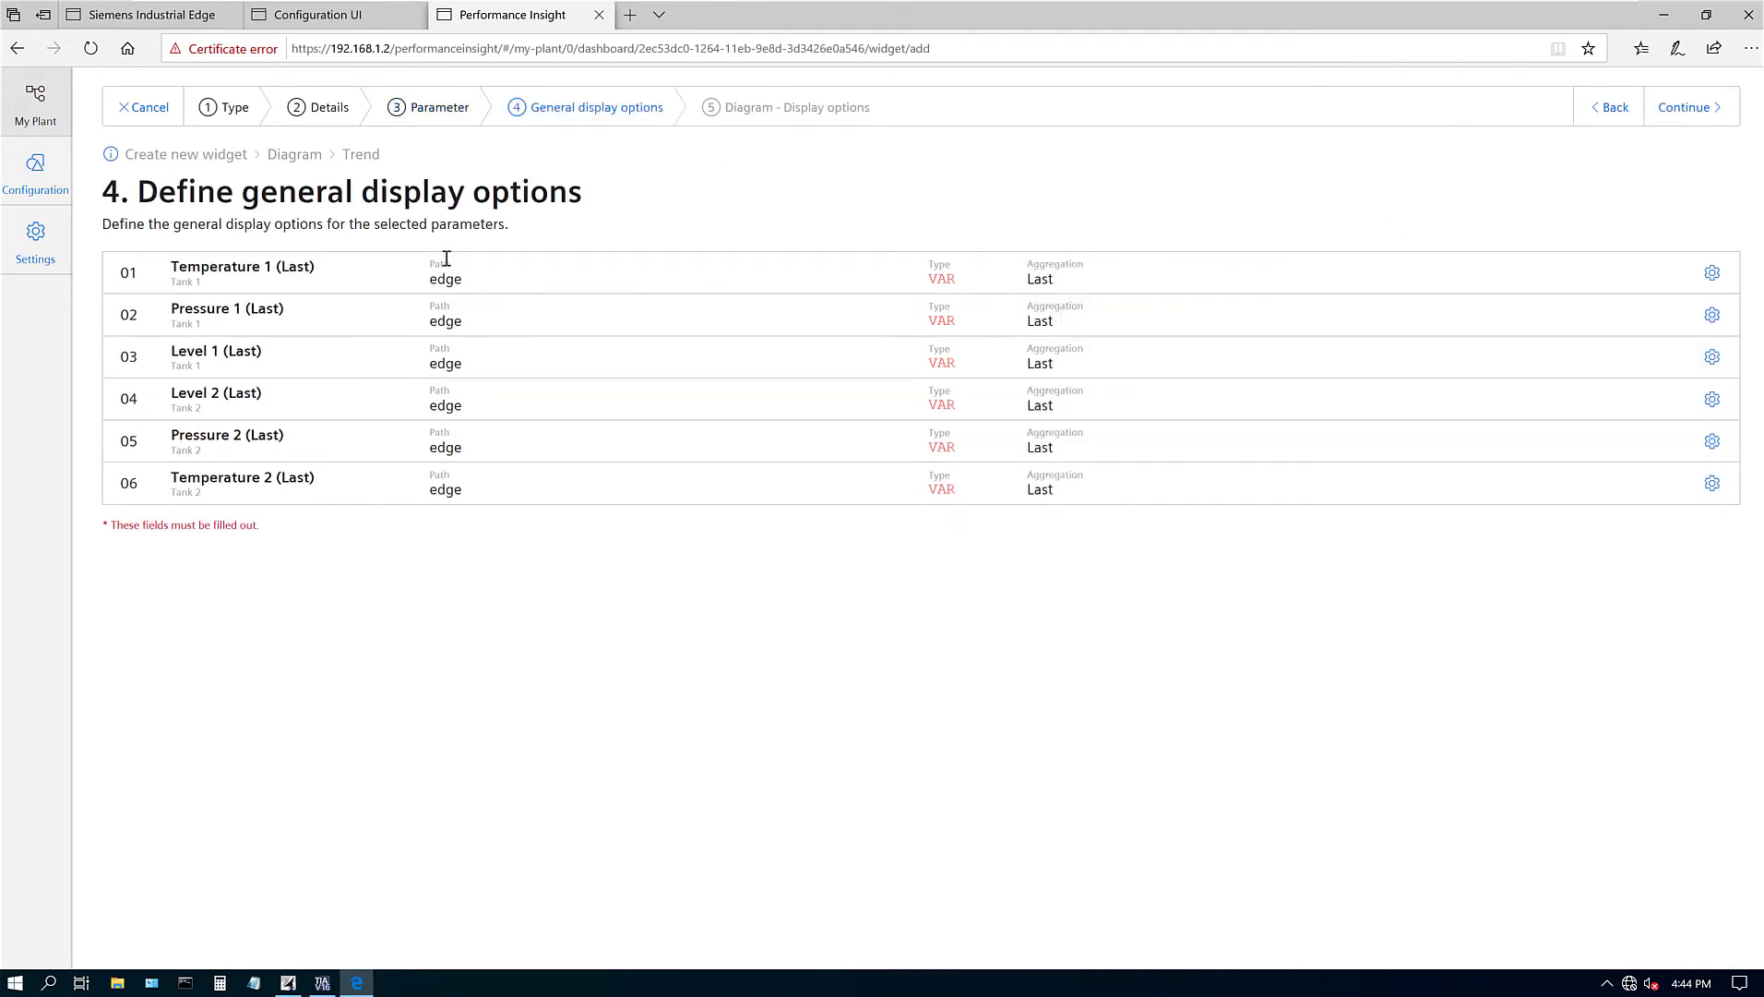
Finish the Trend widget and enlarge it on the dashboard to show the six-line chart.
click(1689, 108)
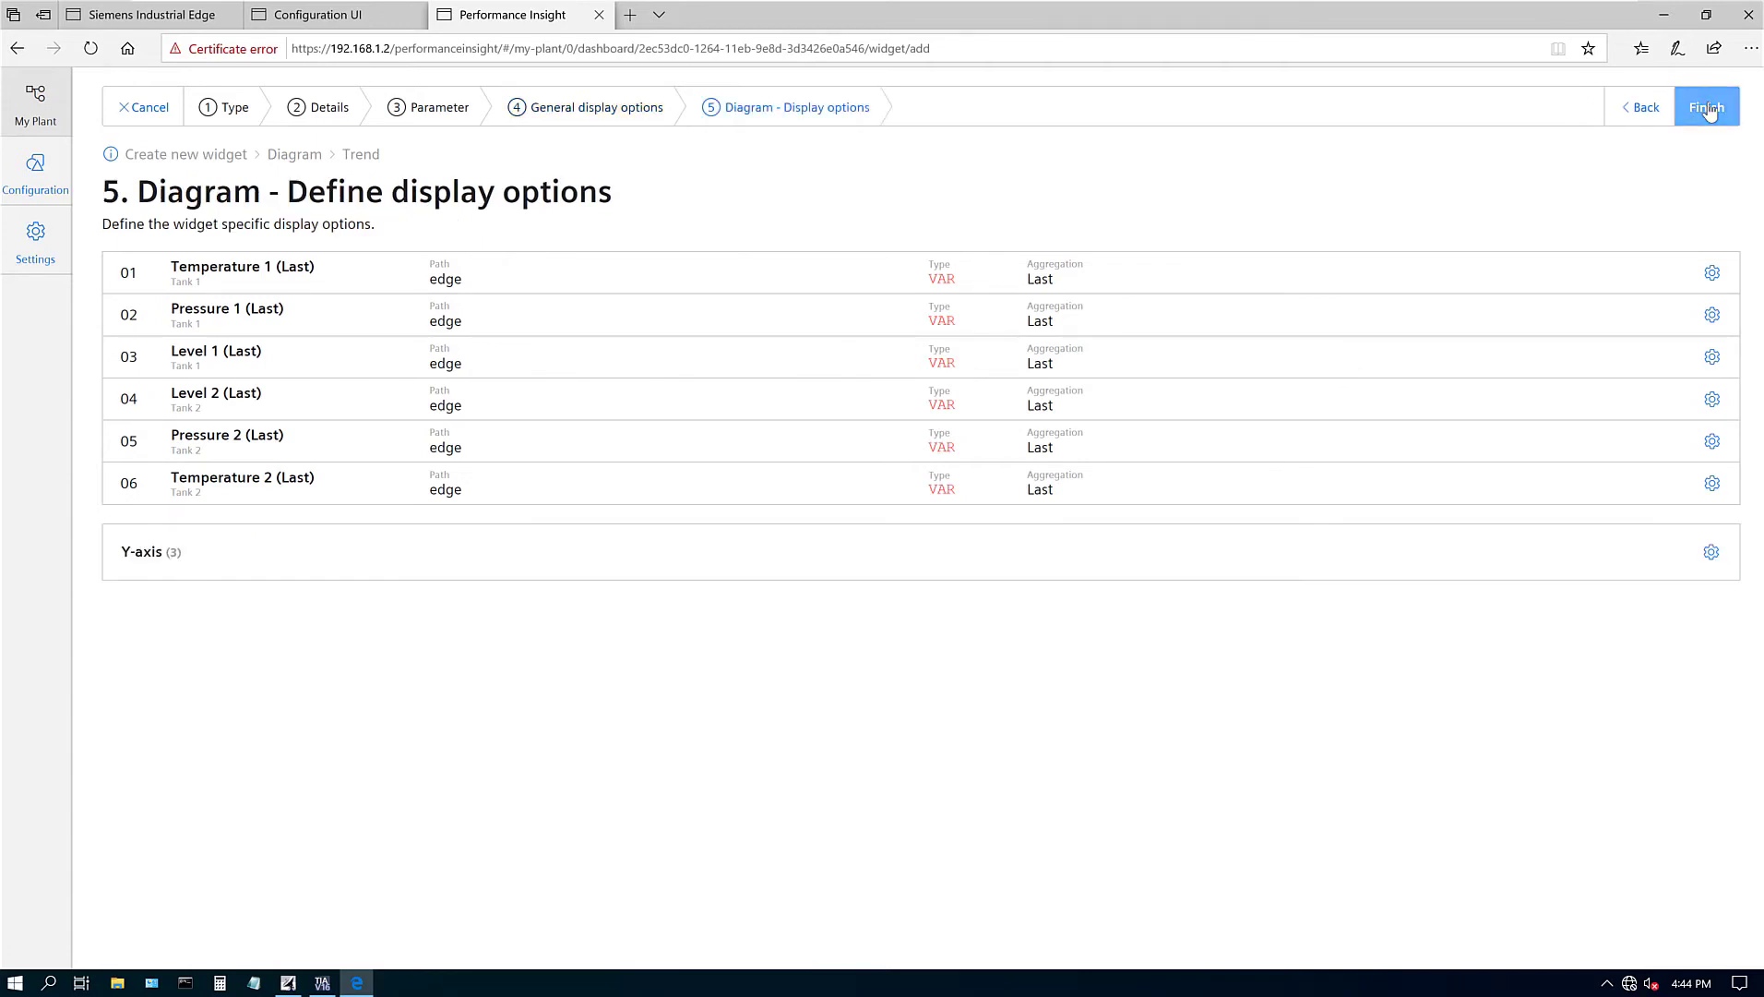
click(1708, 108)
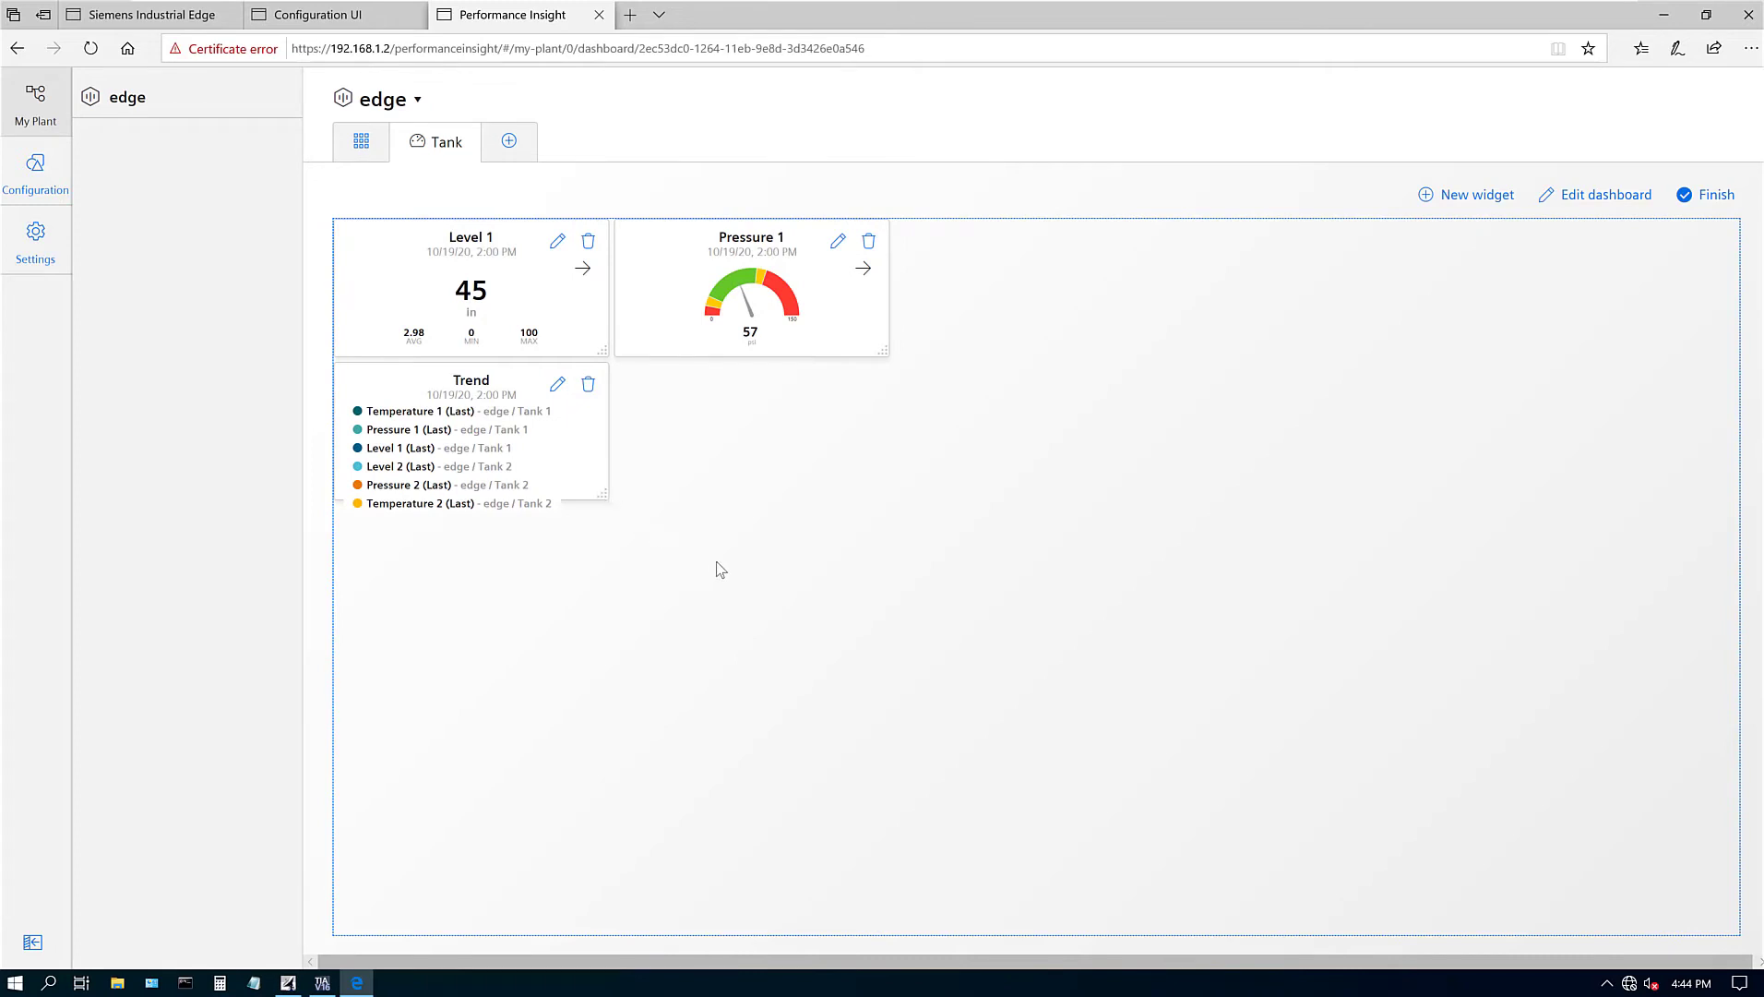
drag(738, 580, 1359, 878)
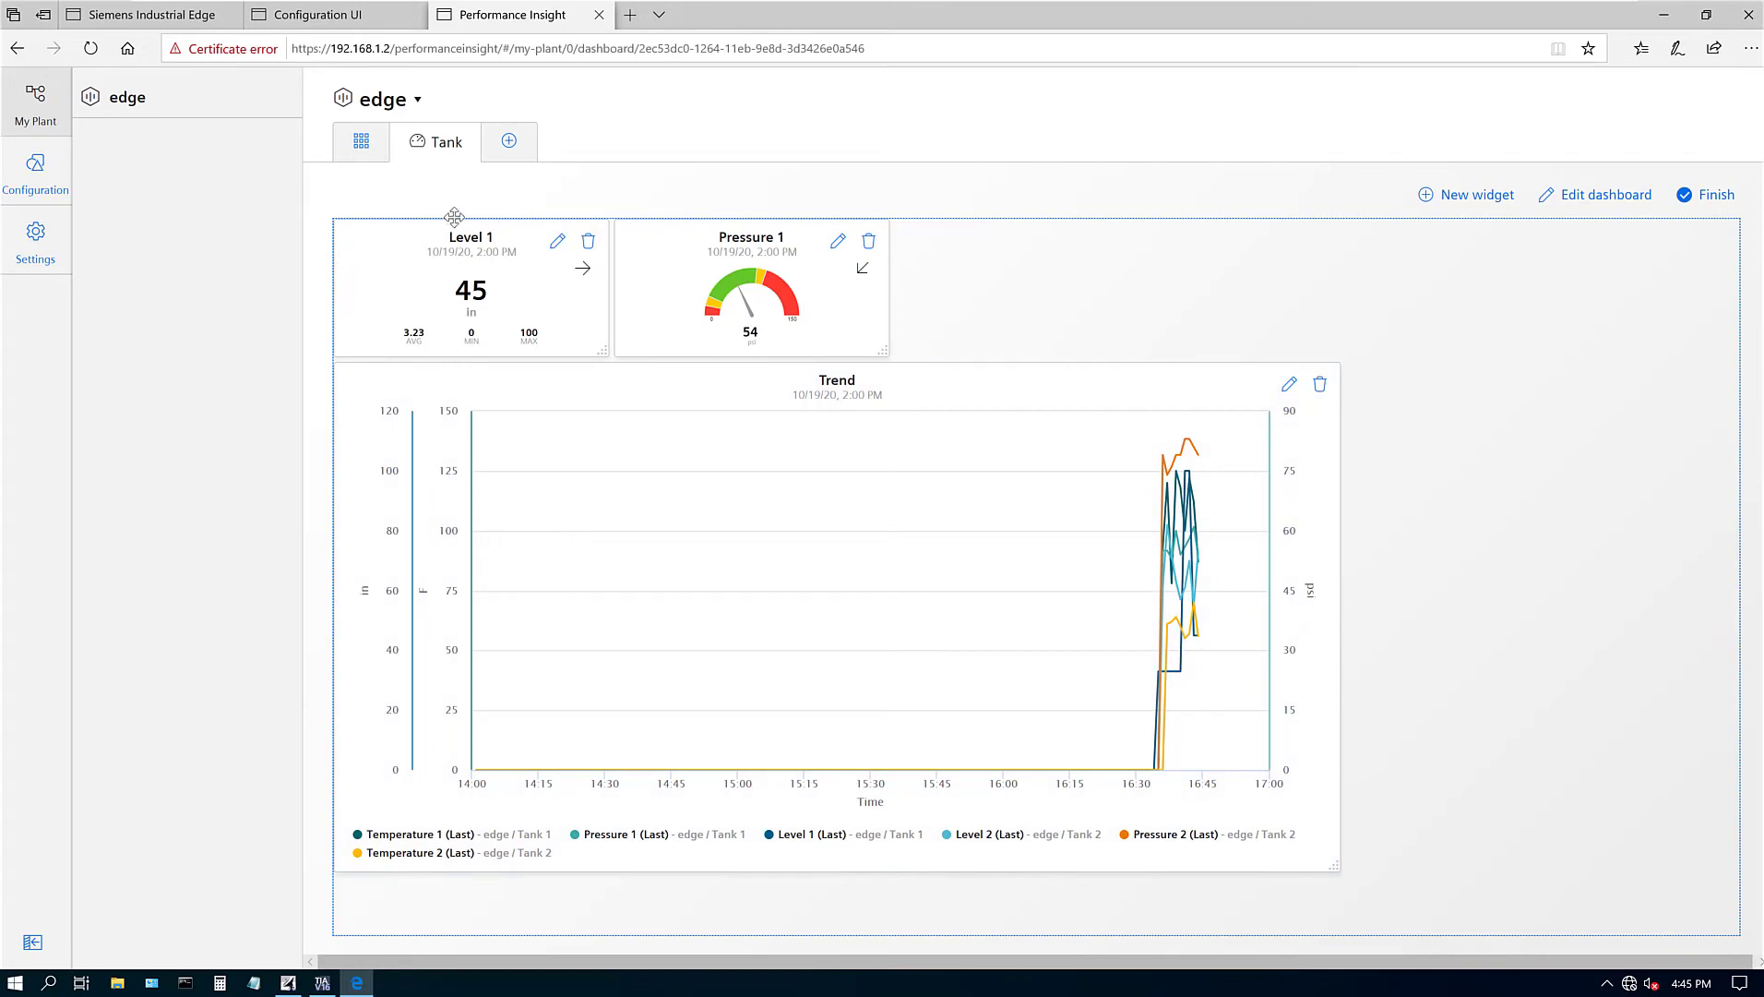
Look at Configuration's Status mappings, then open the still-empty KPI types page.
click(38, 174)
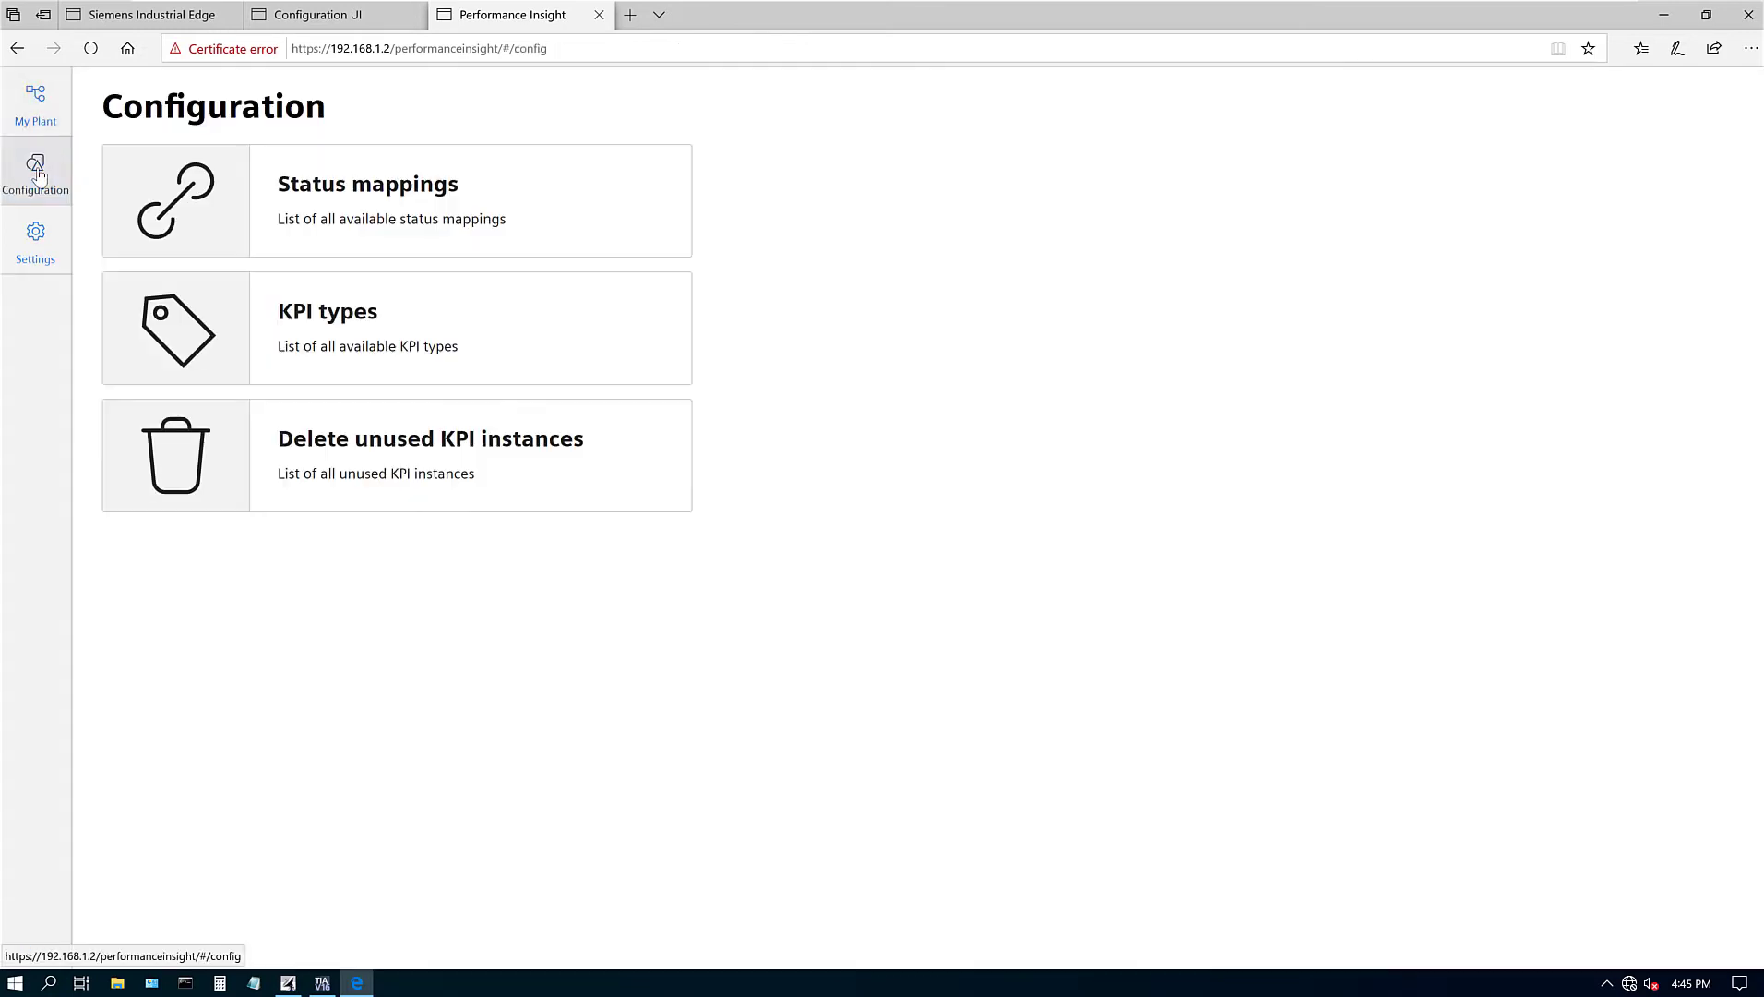
click(371, 192)
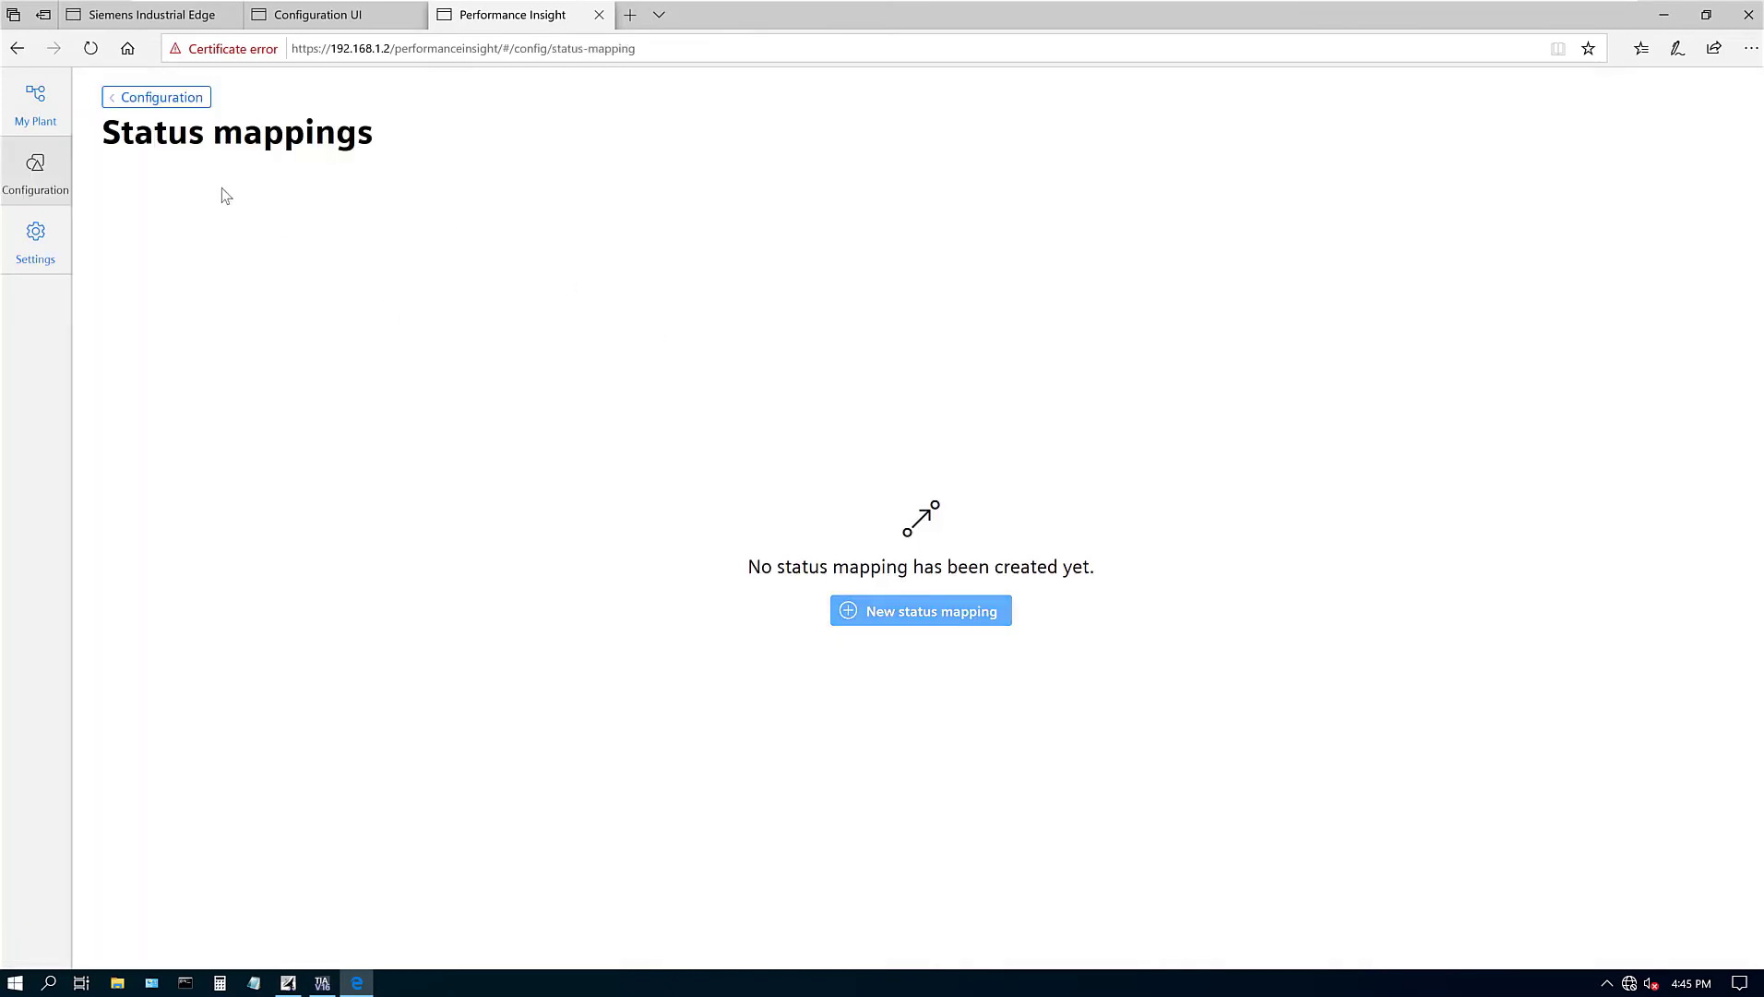
click(166, 99)
click(343, 322)
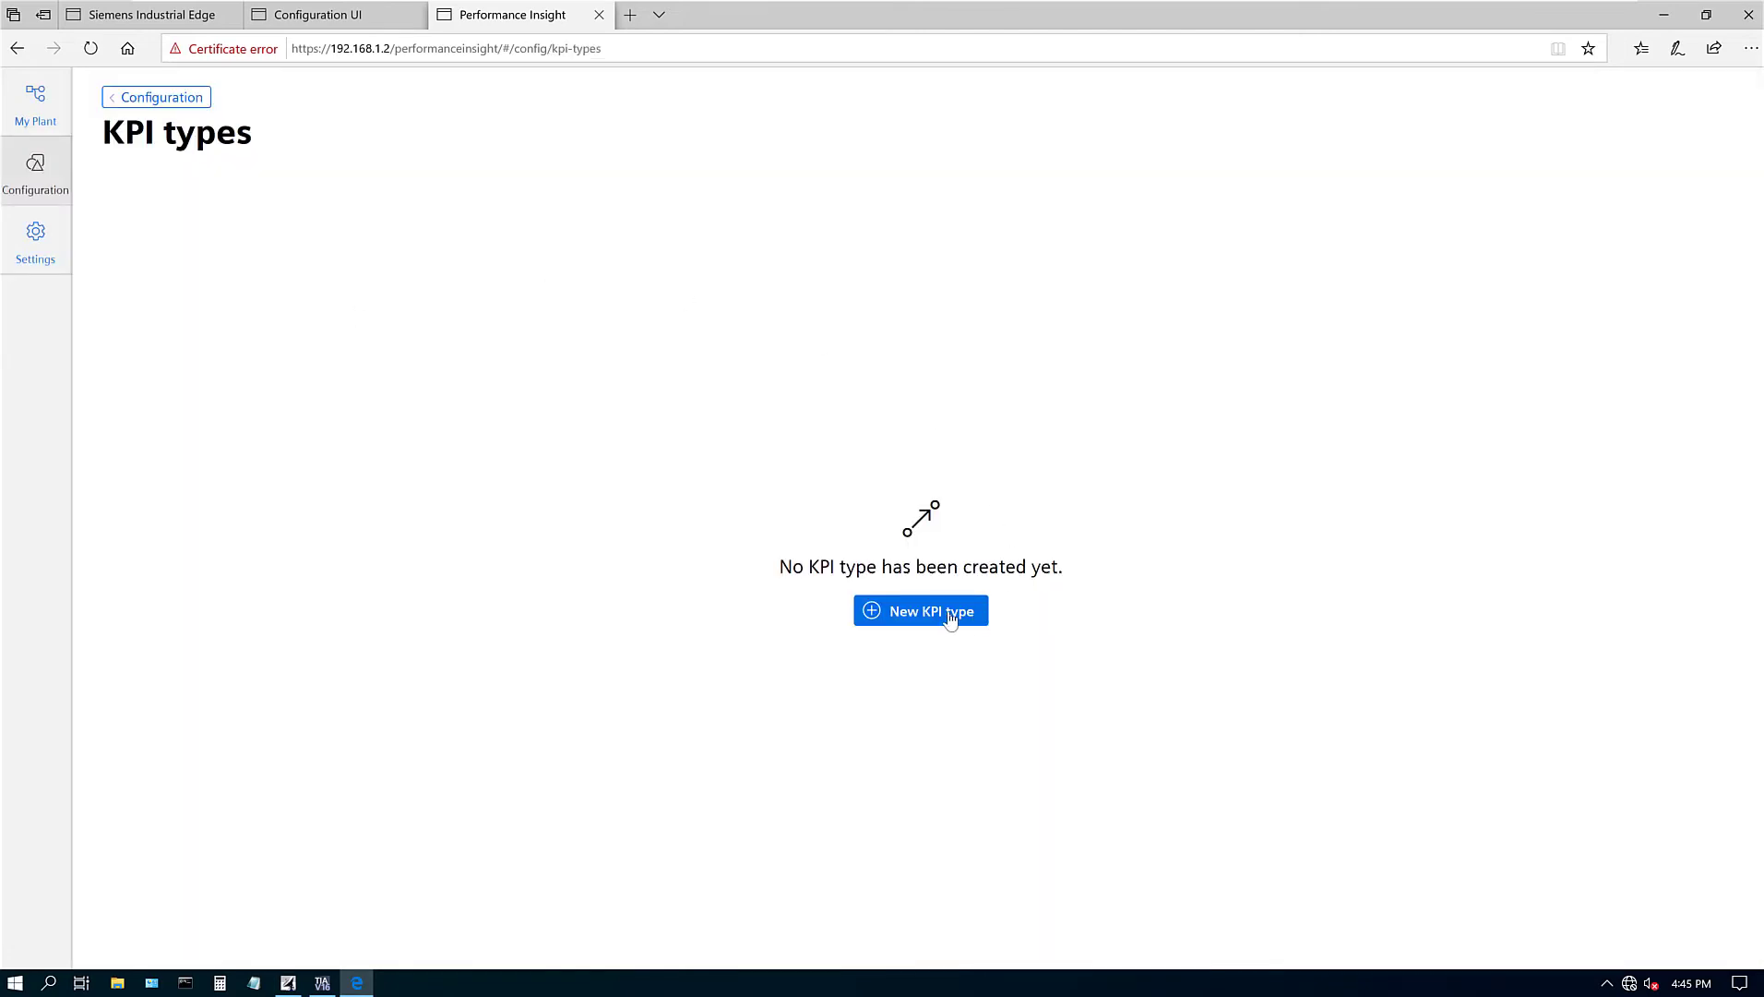
Start a new KPI type named '2 var avg' with unit 'unit'.
click(950, 617)
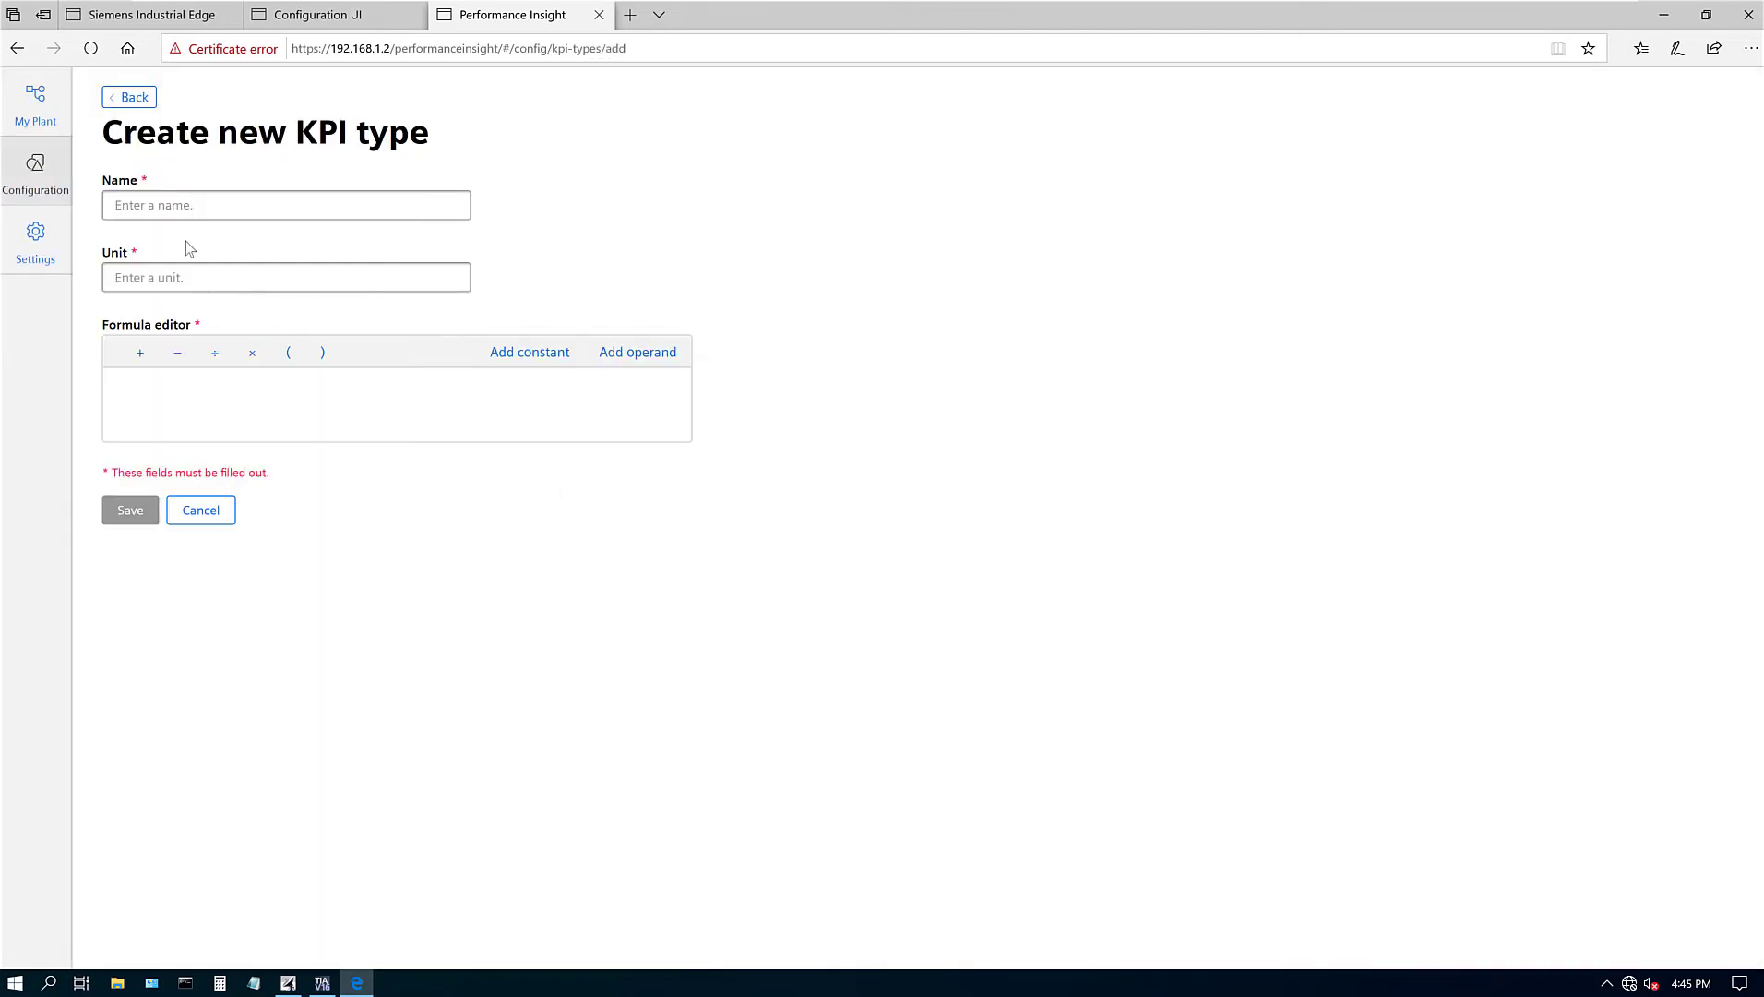
click(175, 207)
text(2 var avg)
key(Tab)
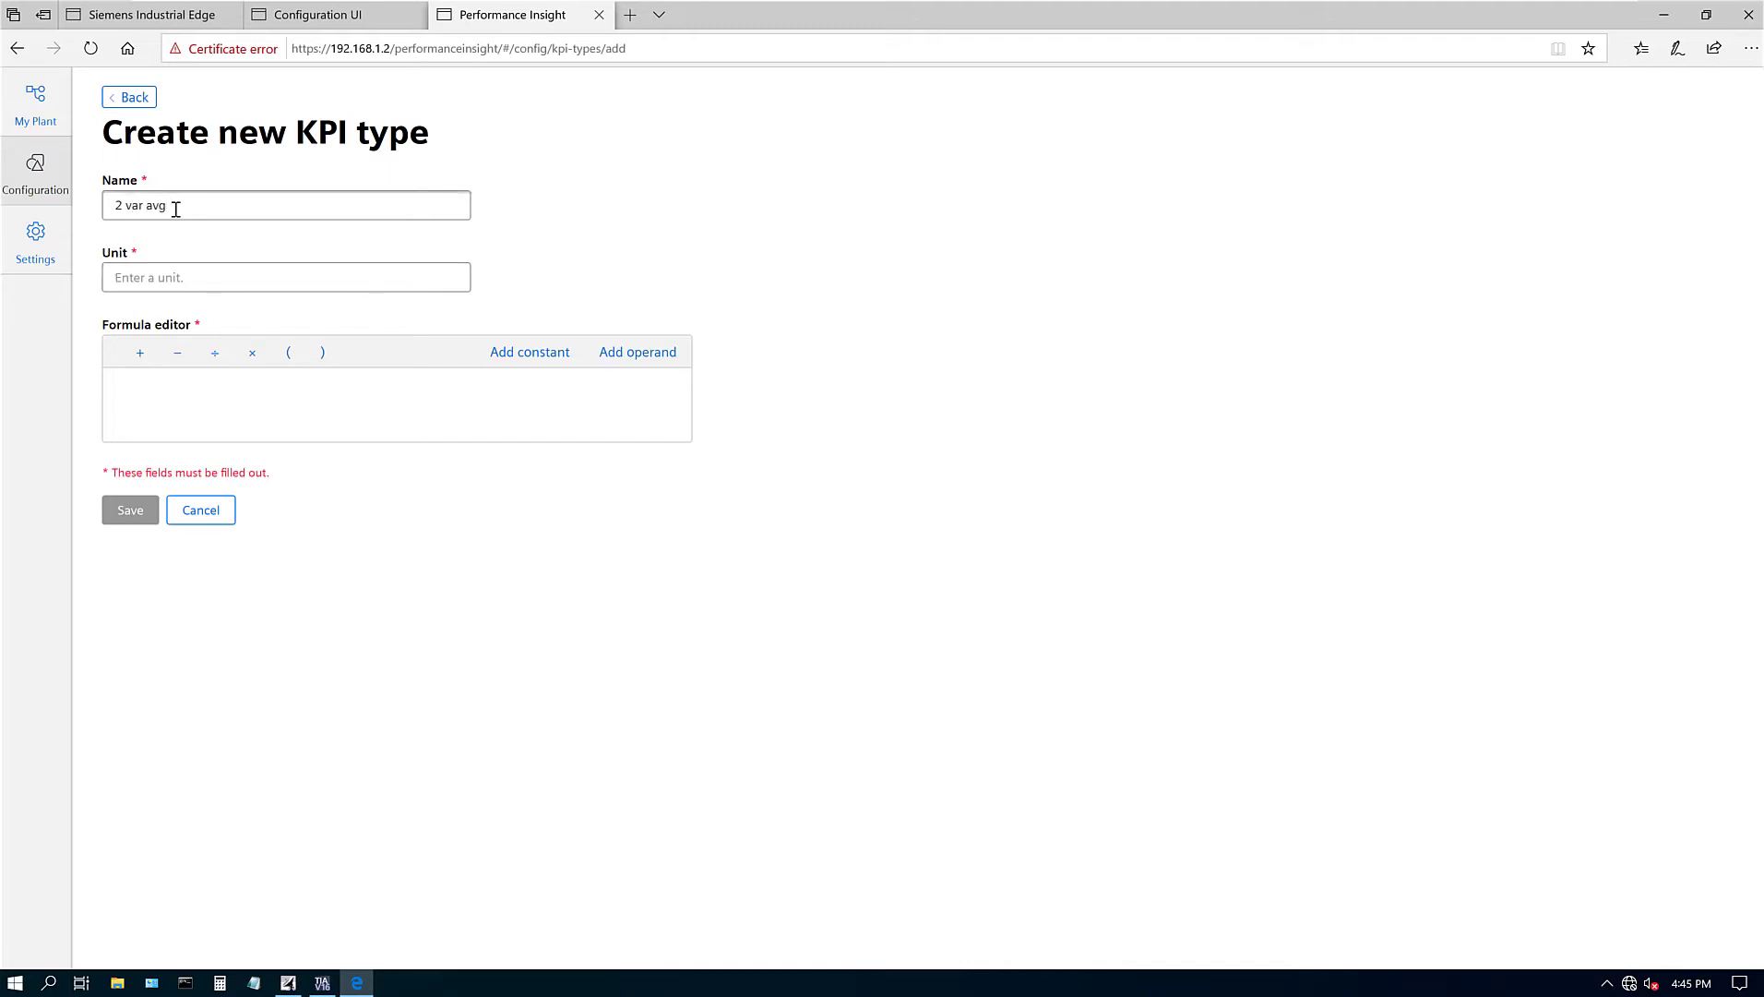
text(unit)
Build the formula (var1 + var2) / 2 and save the KPI type.
click(294, 356)
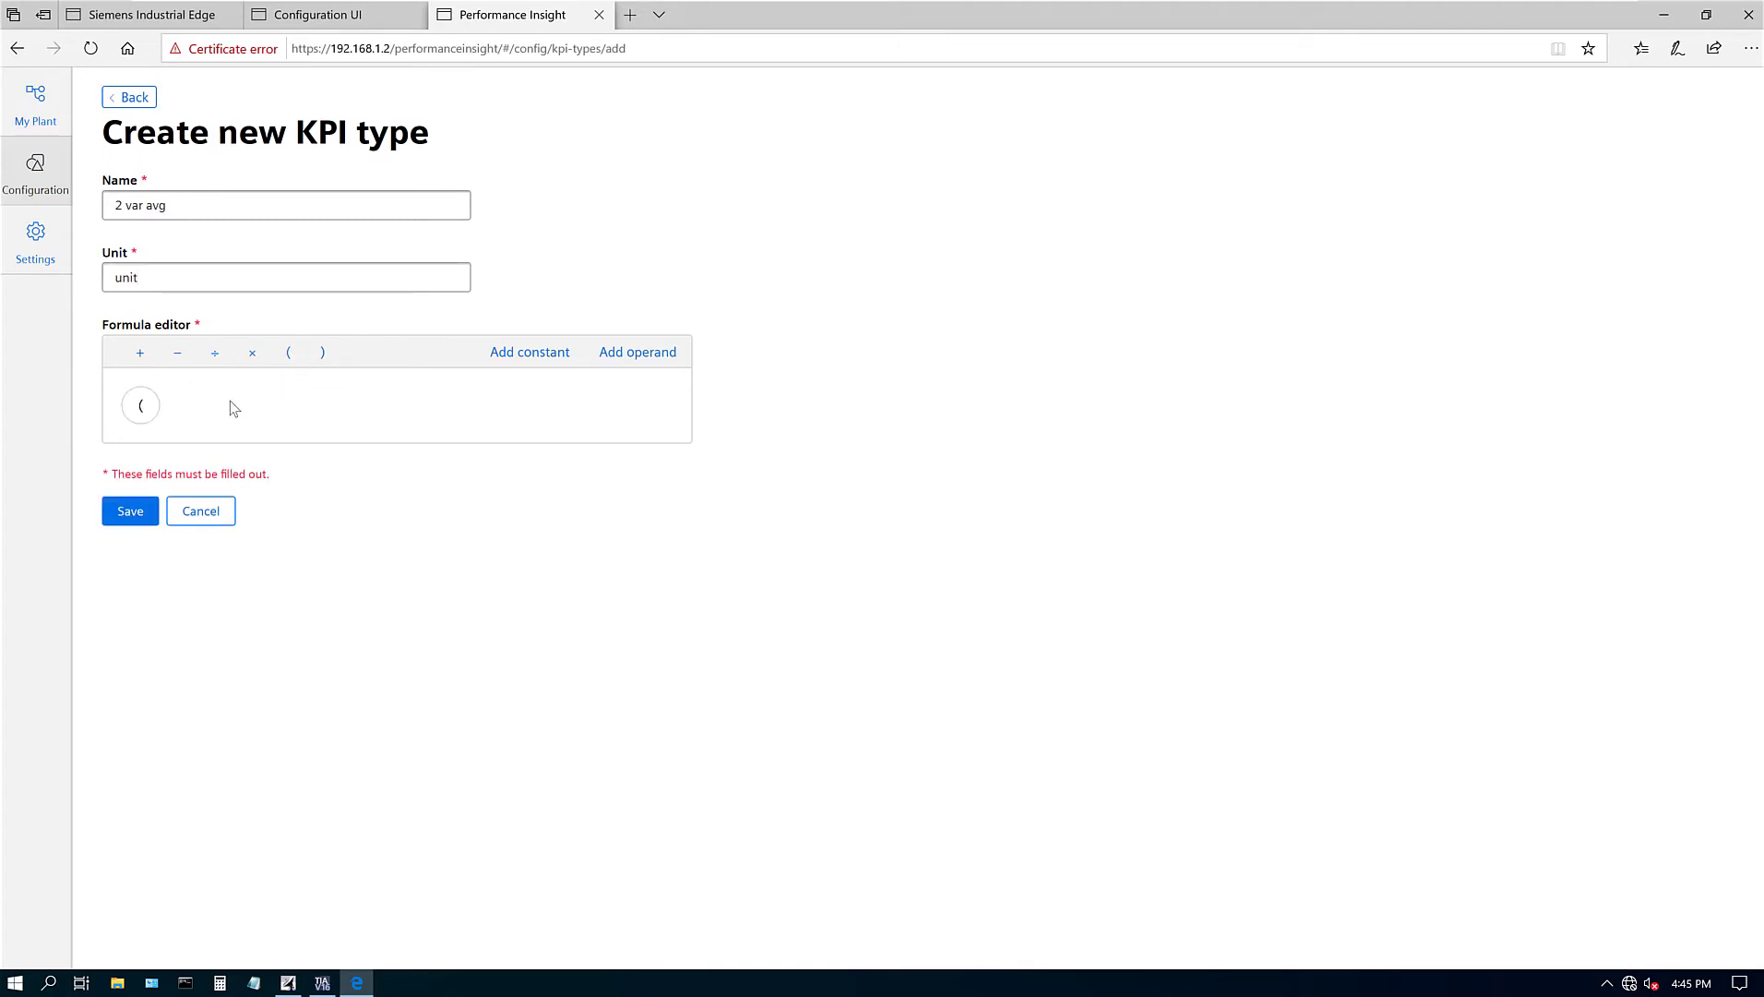
click(629, 360)
text(var)
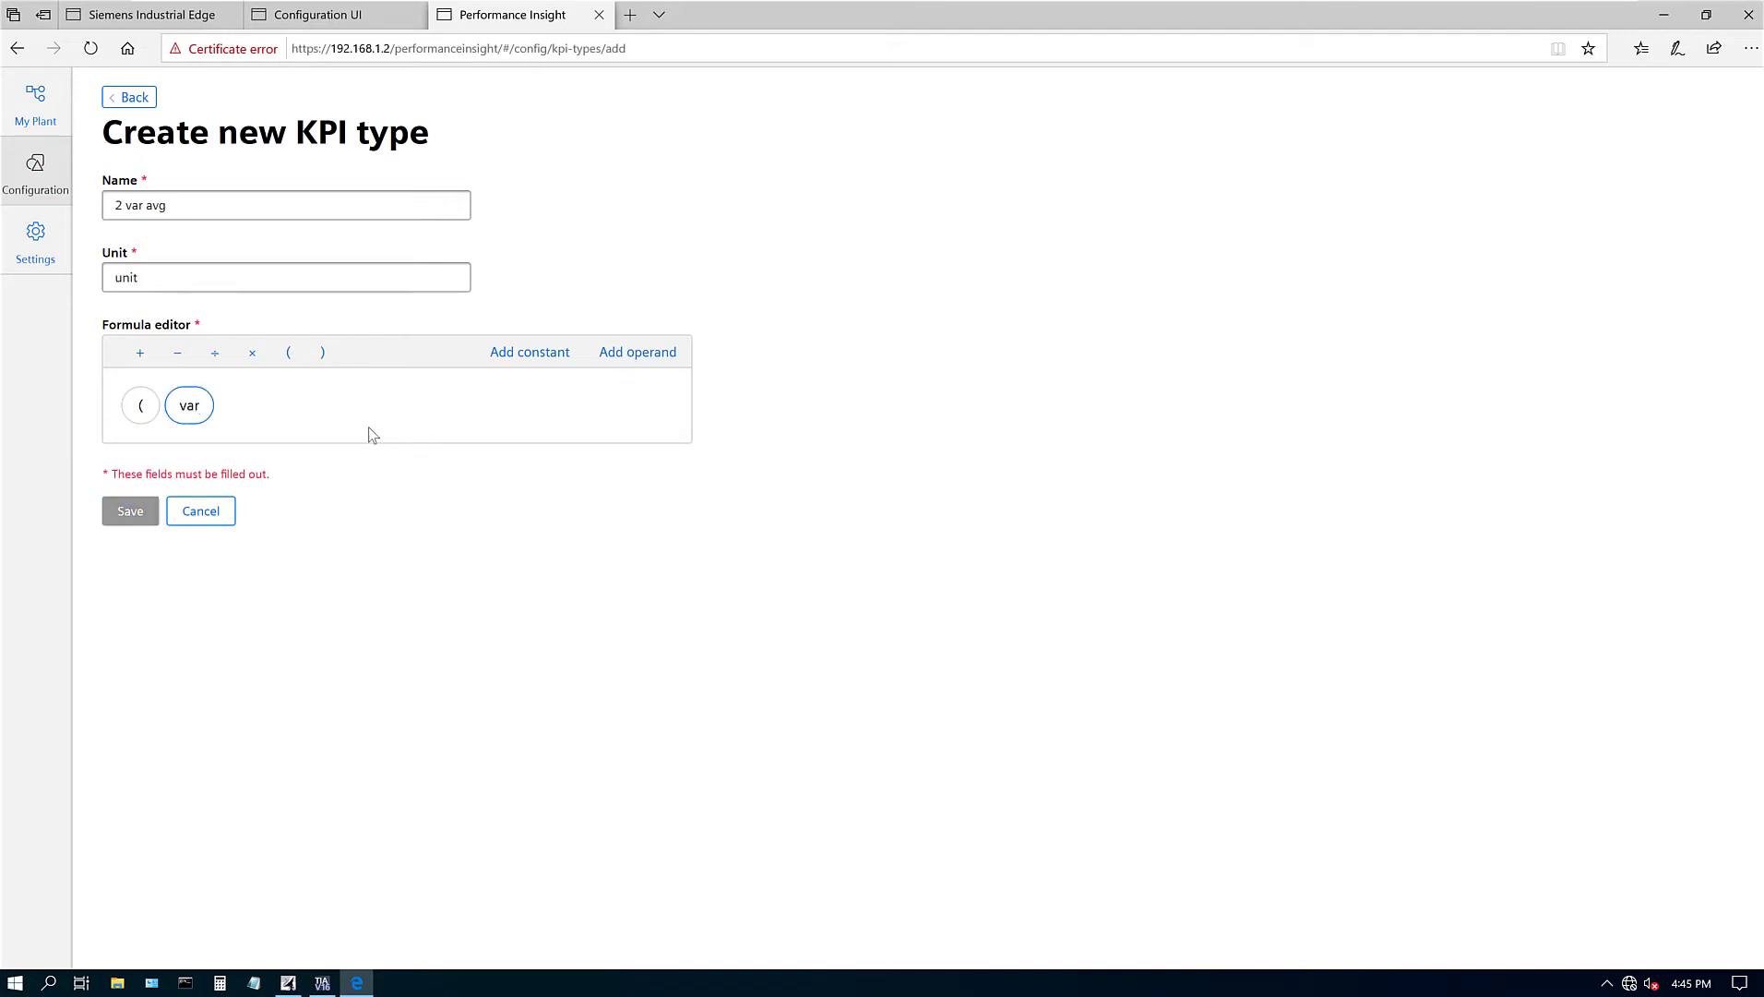
text(1)
click(143, 355)
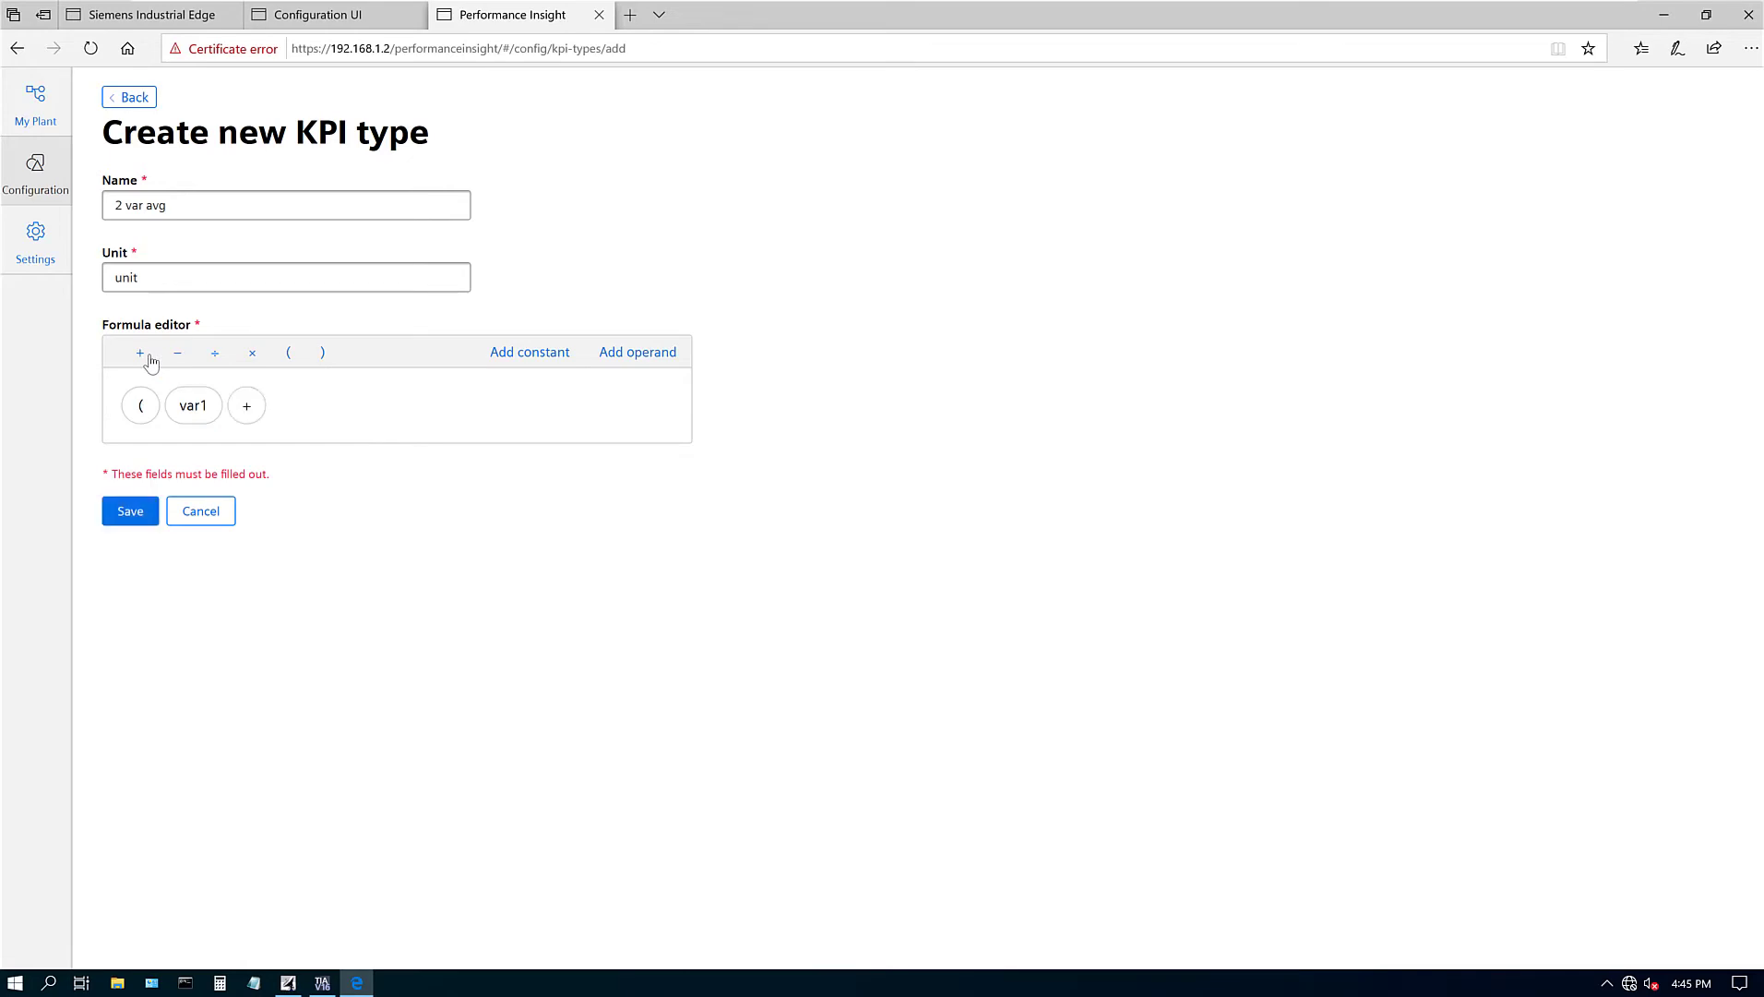
click(665, 357)
text(var2)
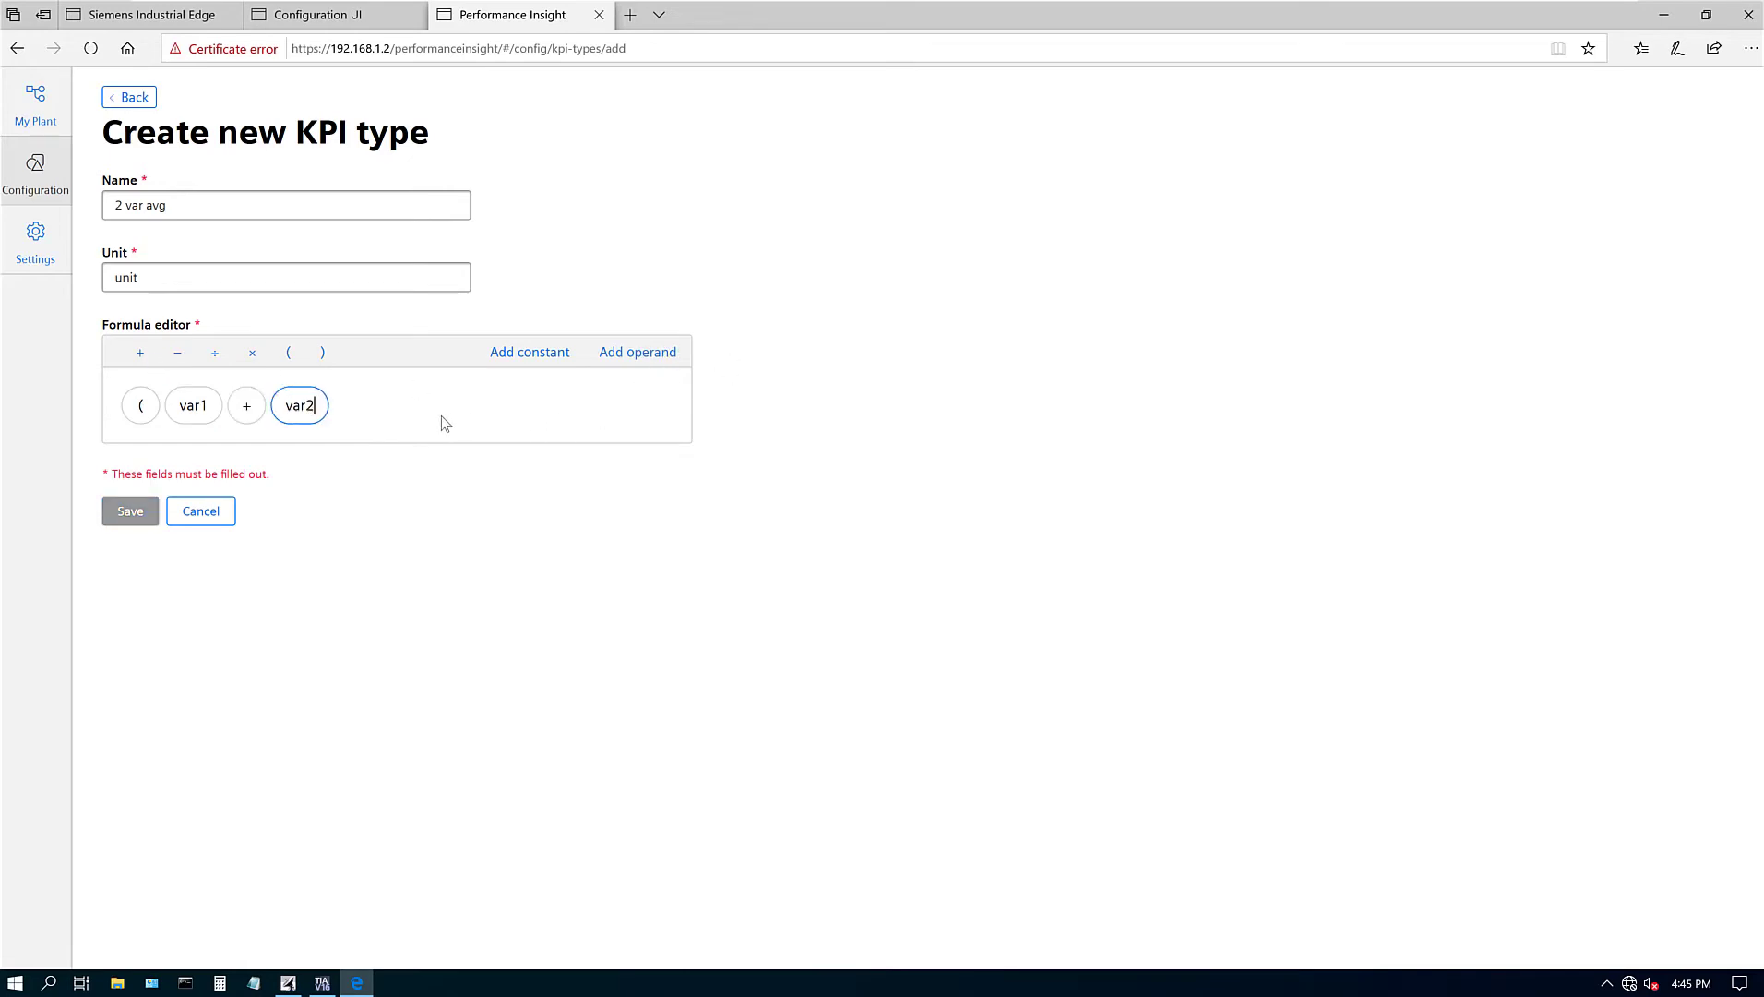
click(324, 357)
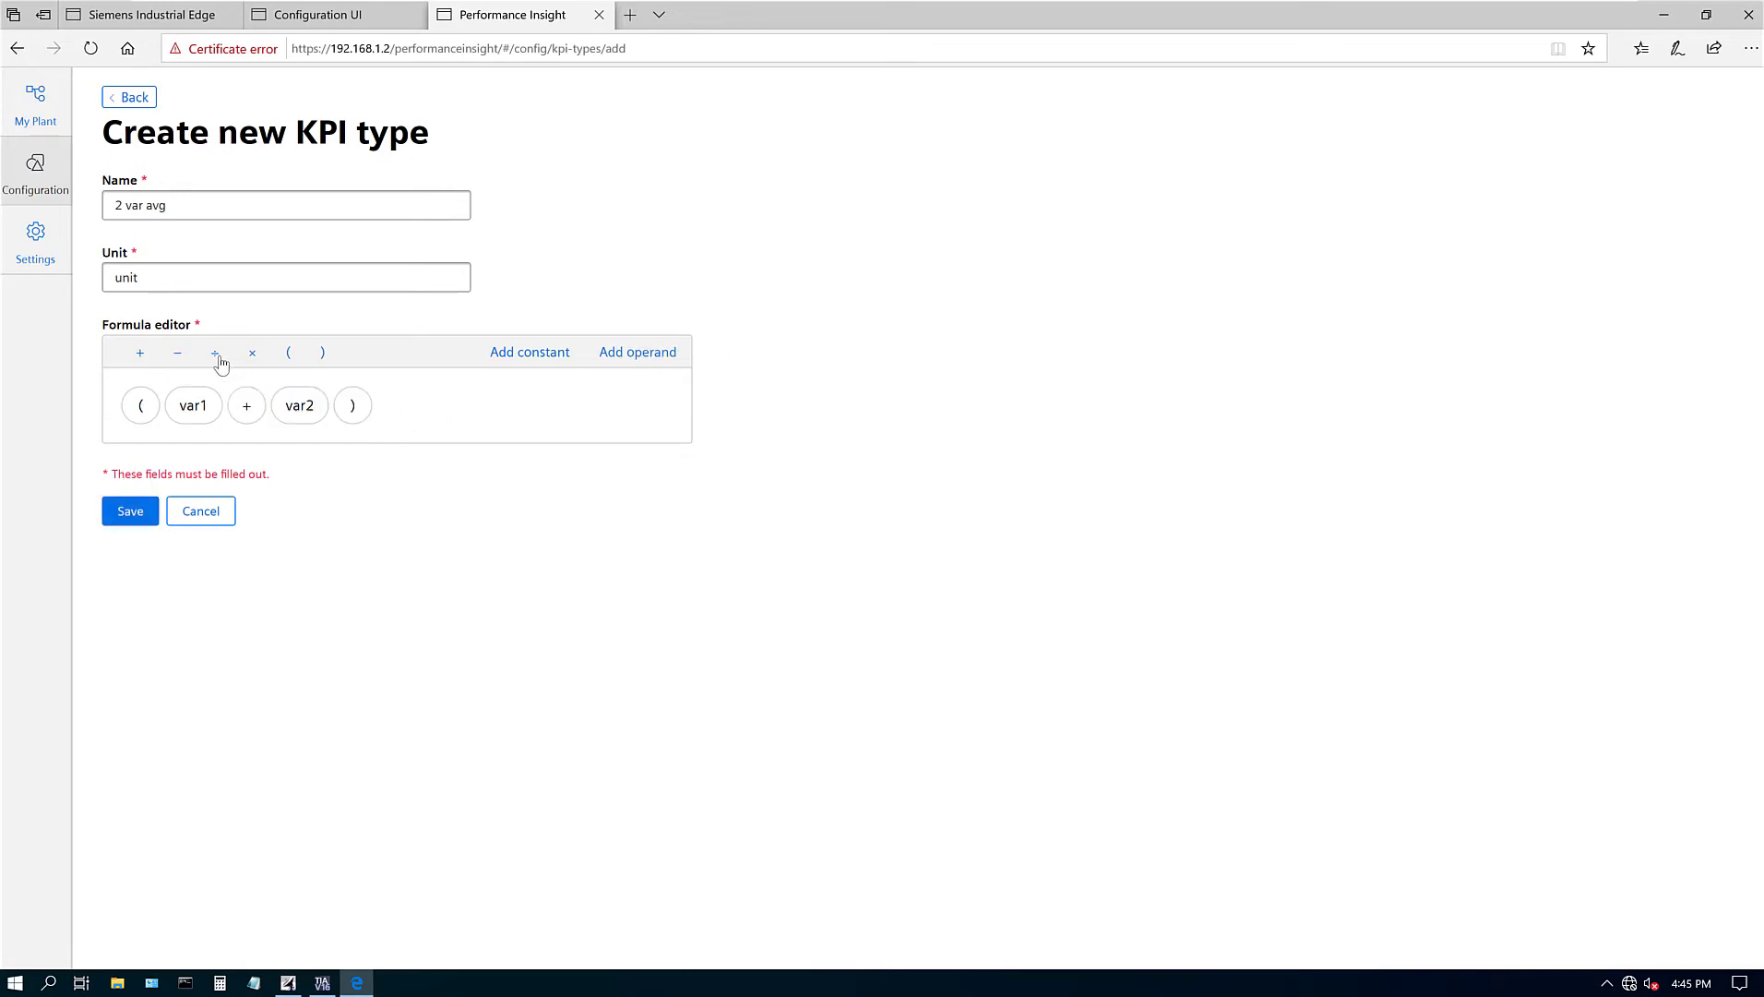
click(216, 355)
click(543, 360)
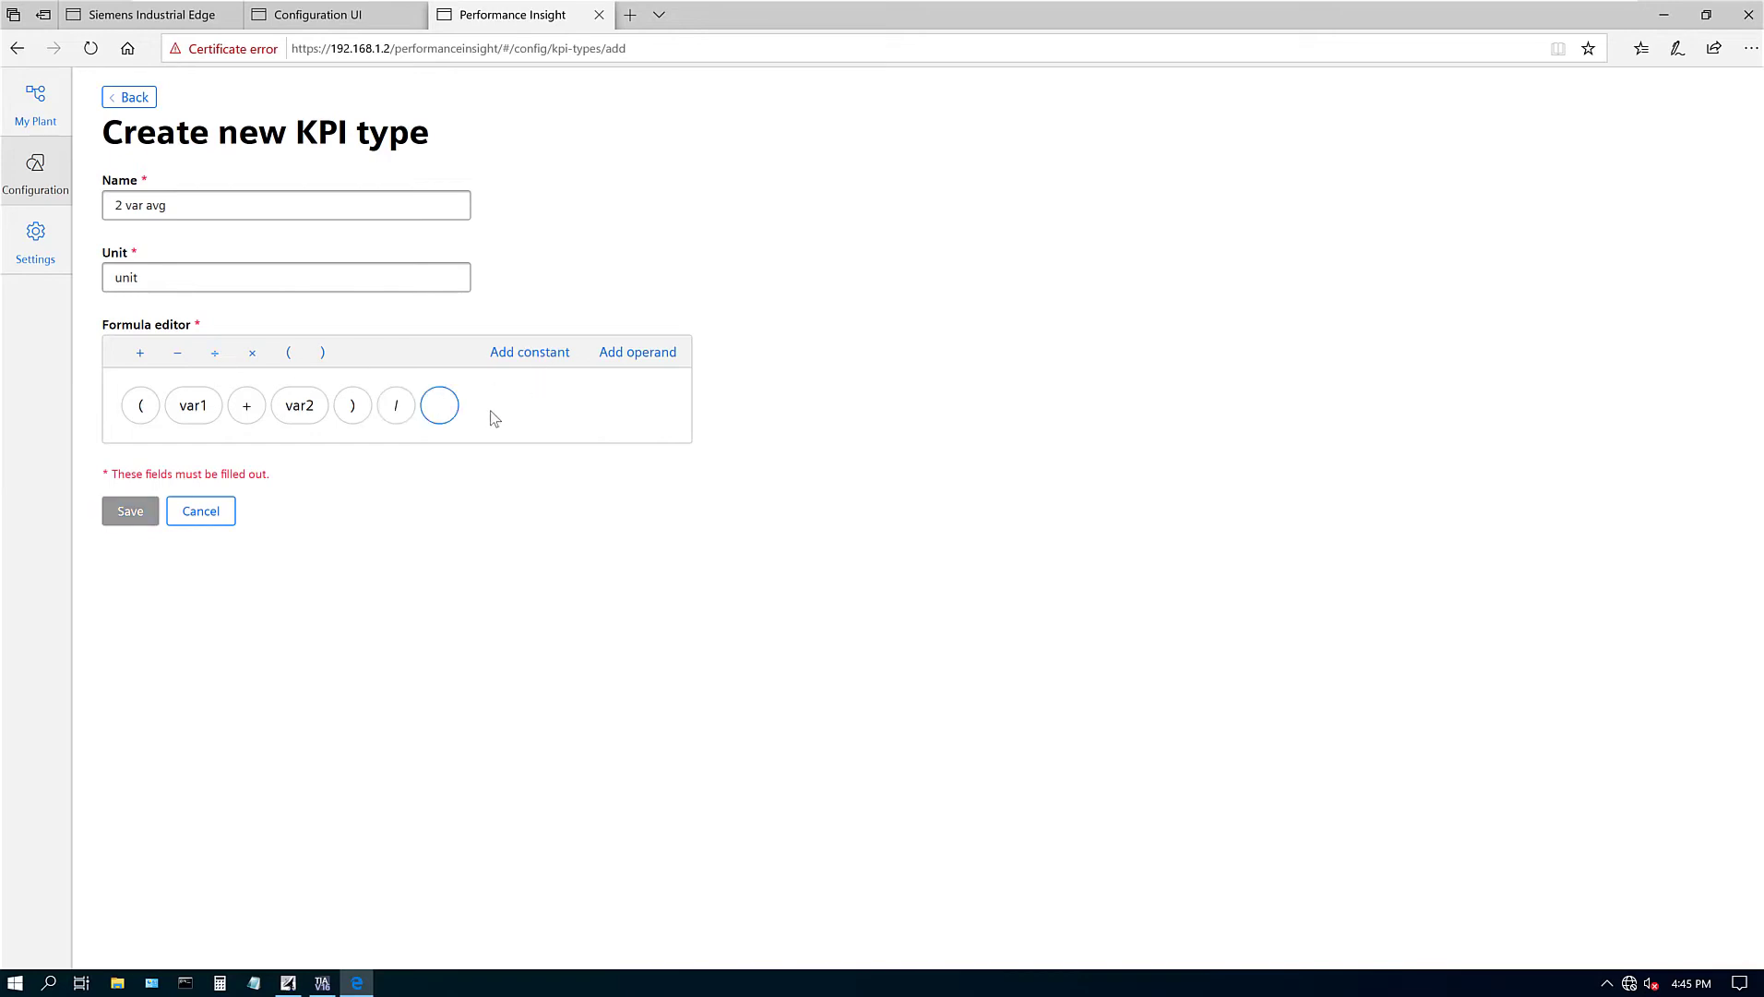
text(2)
click(136, 513)
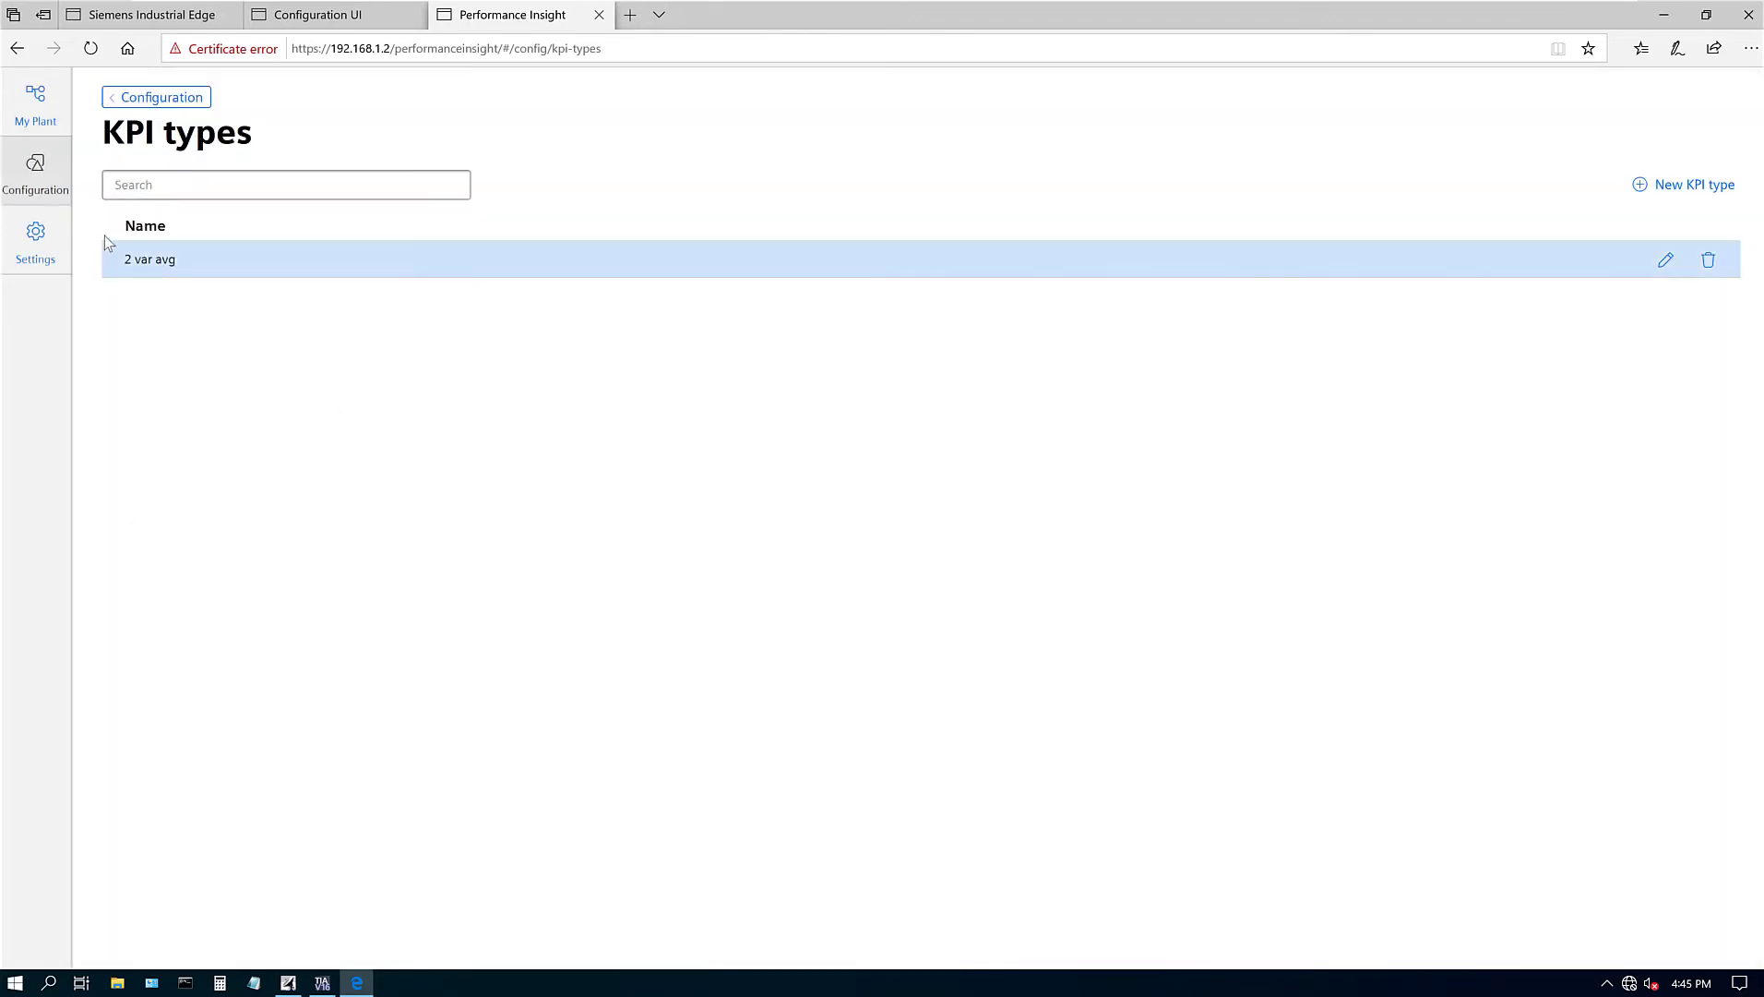
Check Delete unused KPI instances shows none, then return to the Configuration overview.
click(140, 97)
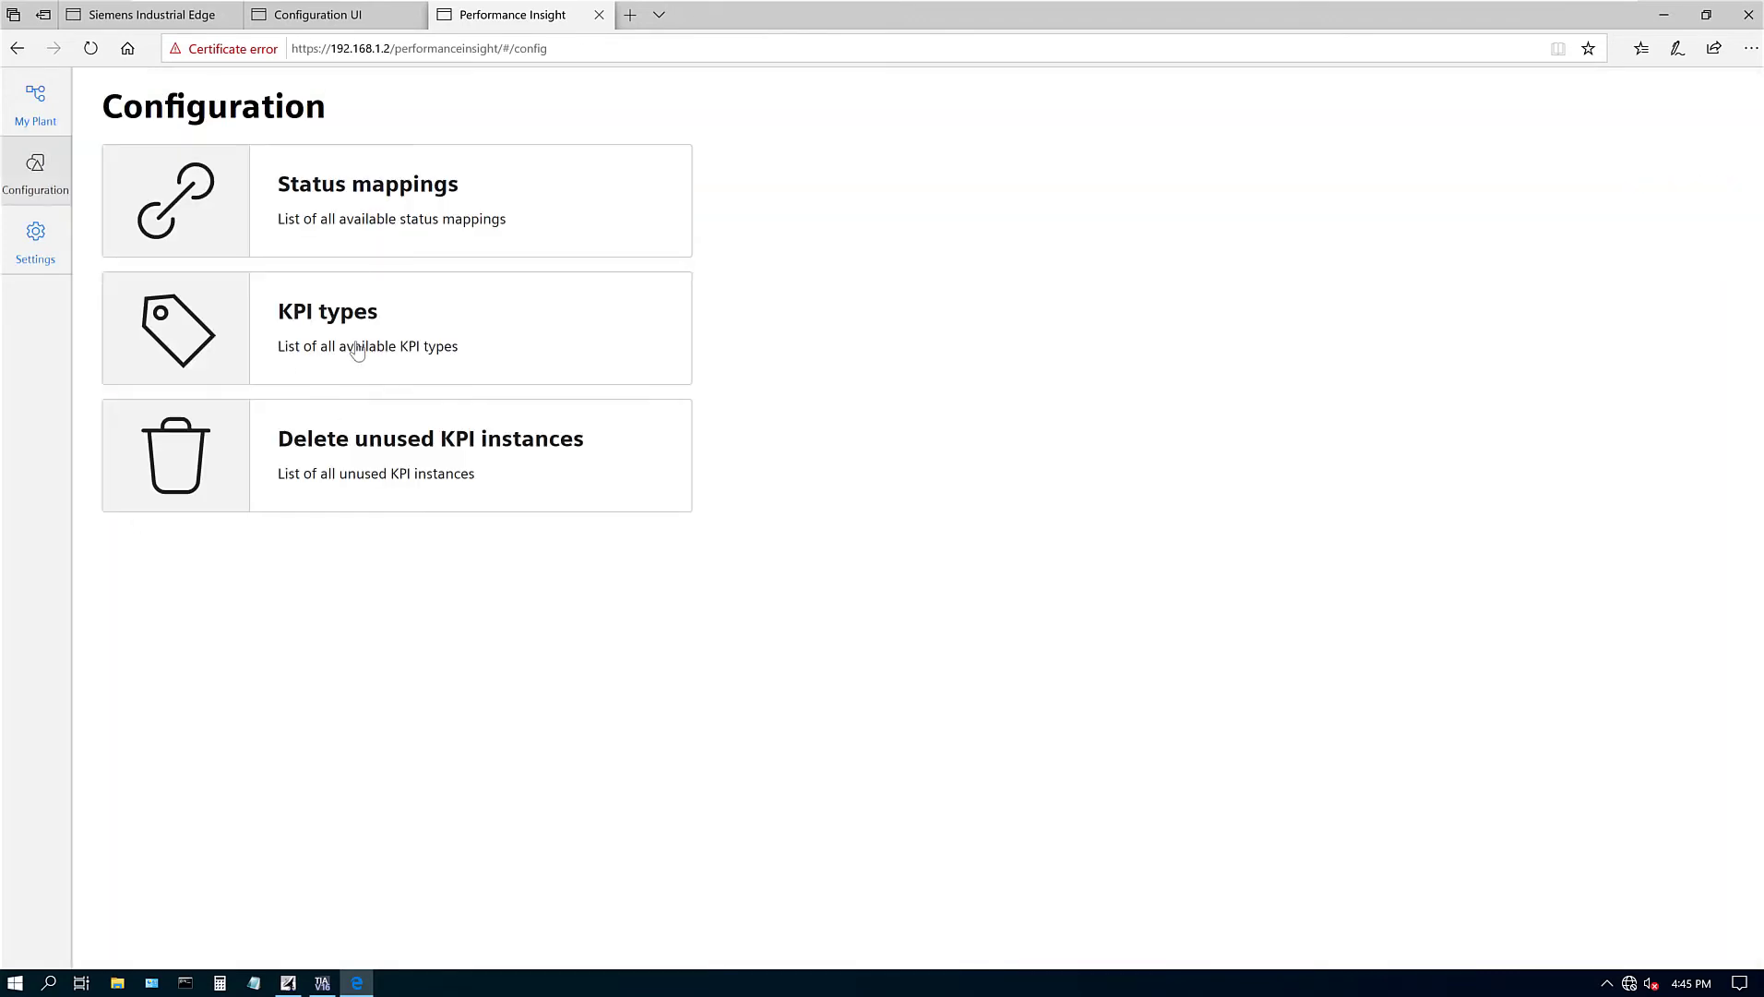
click(378, 442)
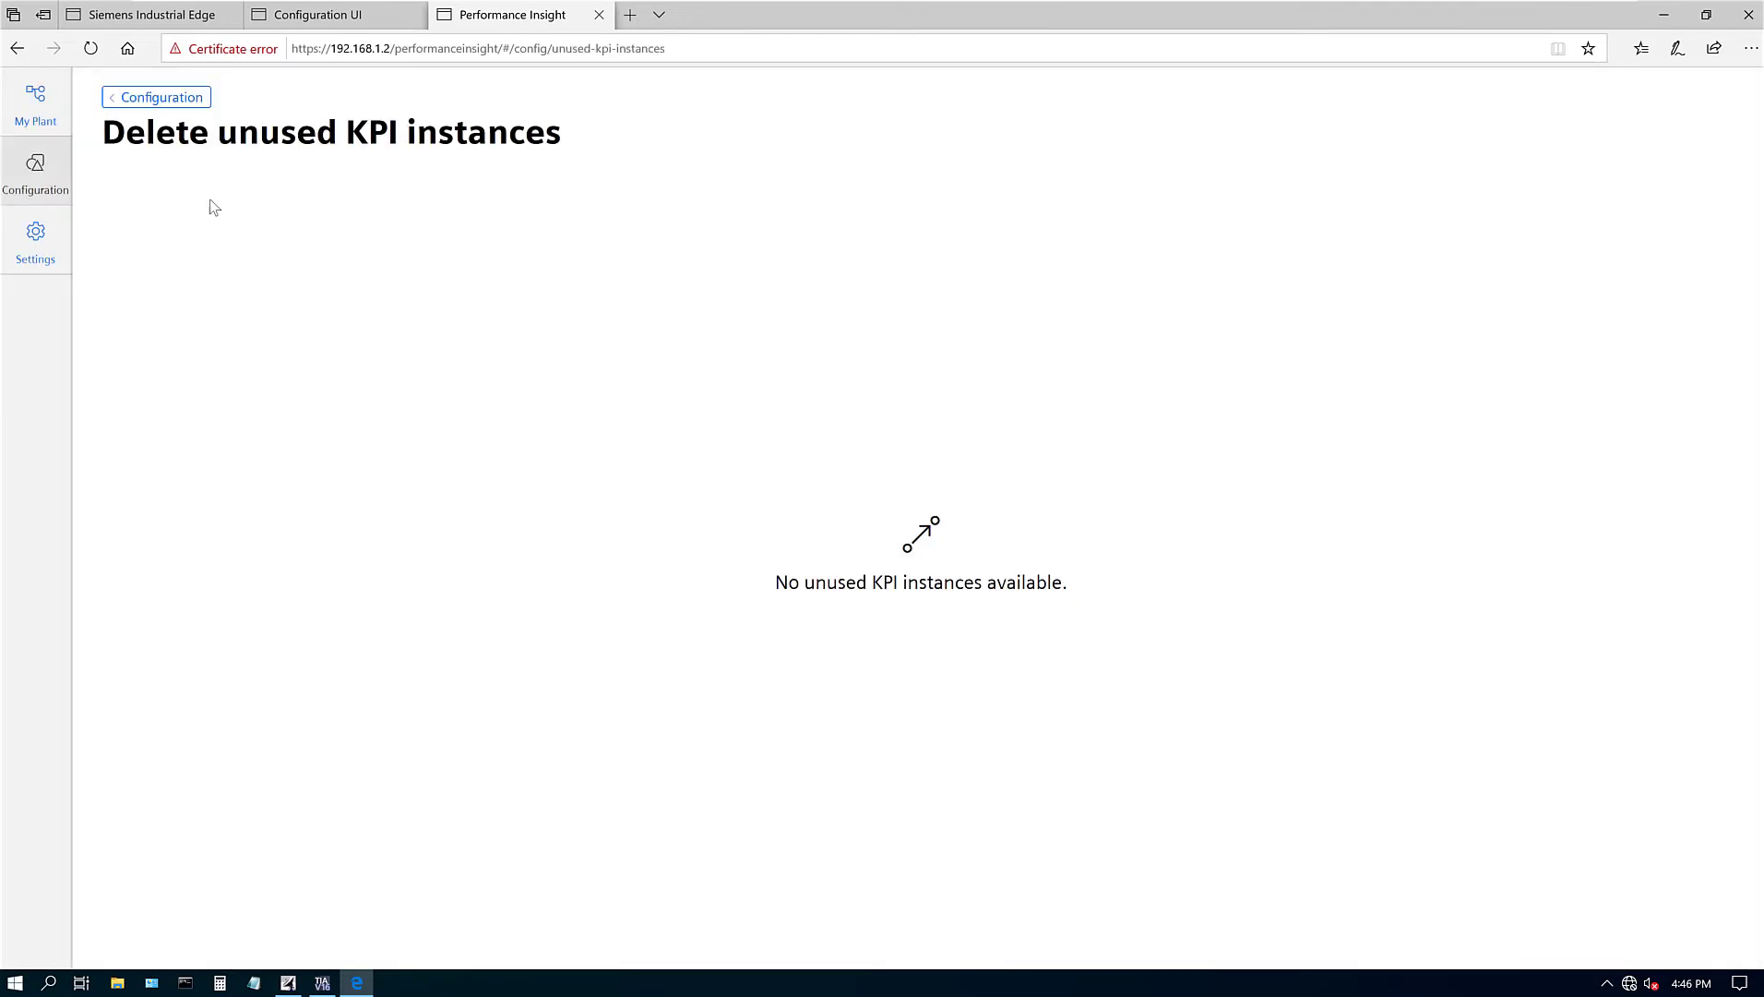
click(133, 100)
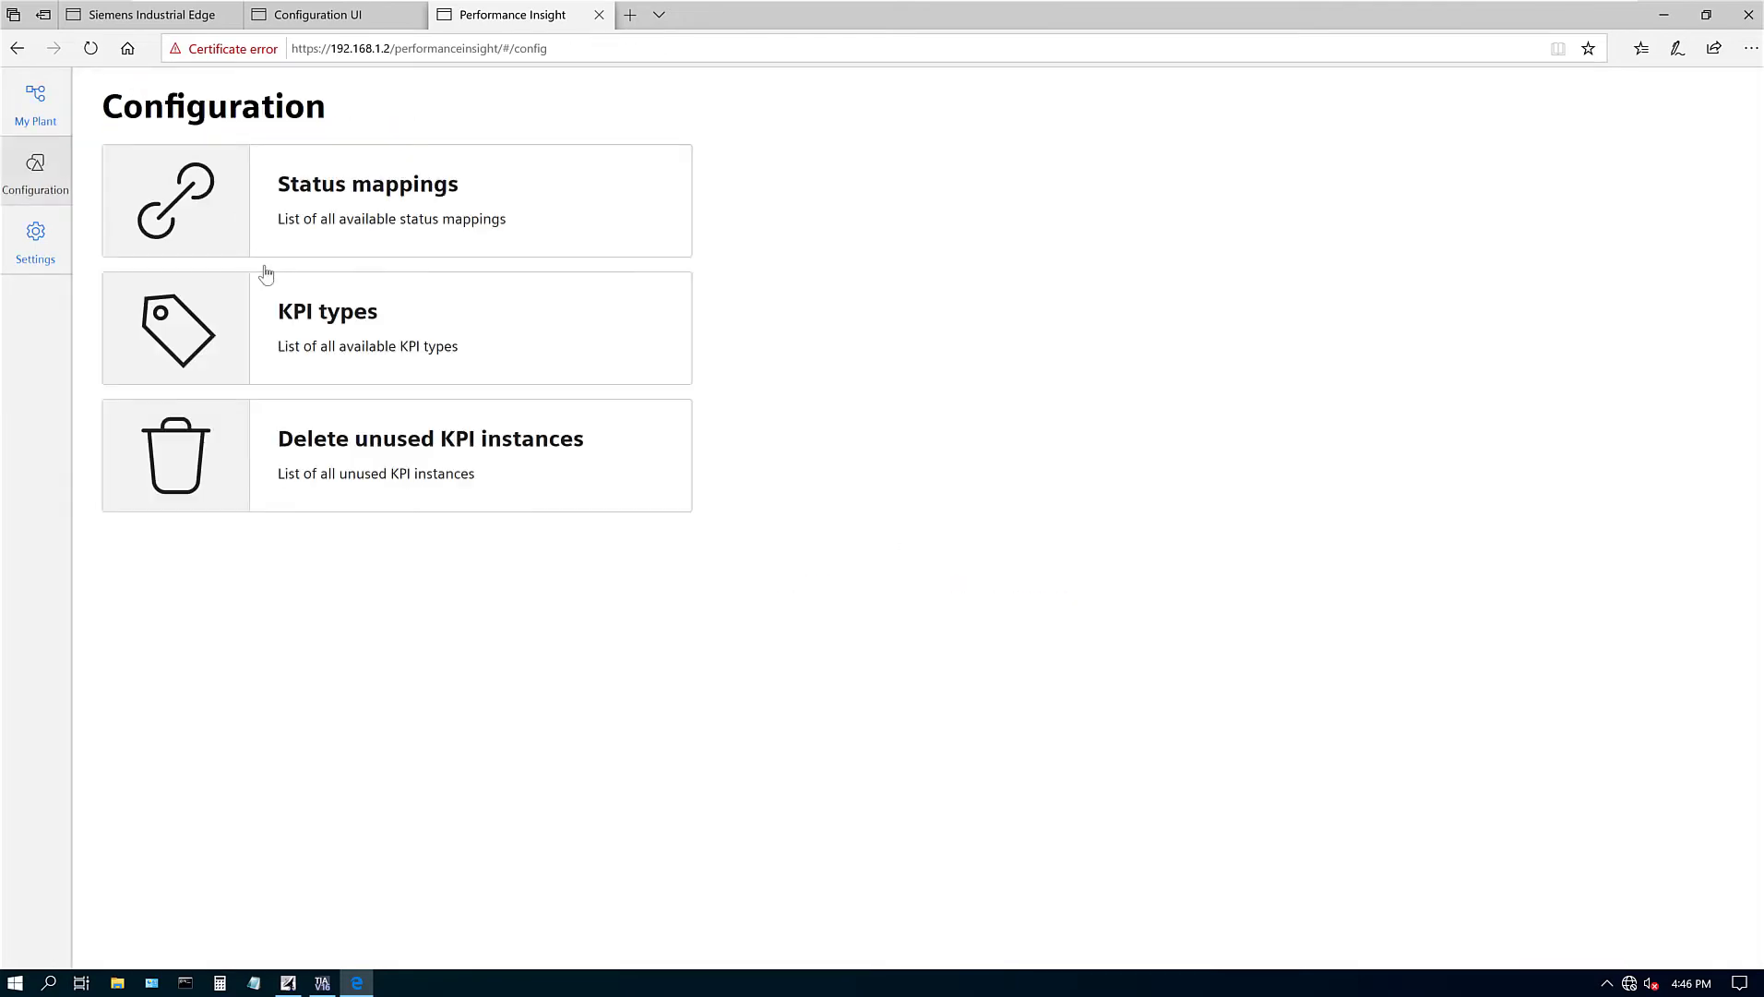
Review KPI types, then the User information, Usage information and User list settings pages.
click(296, 319)
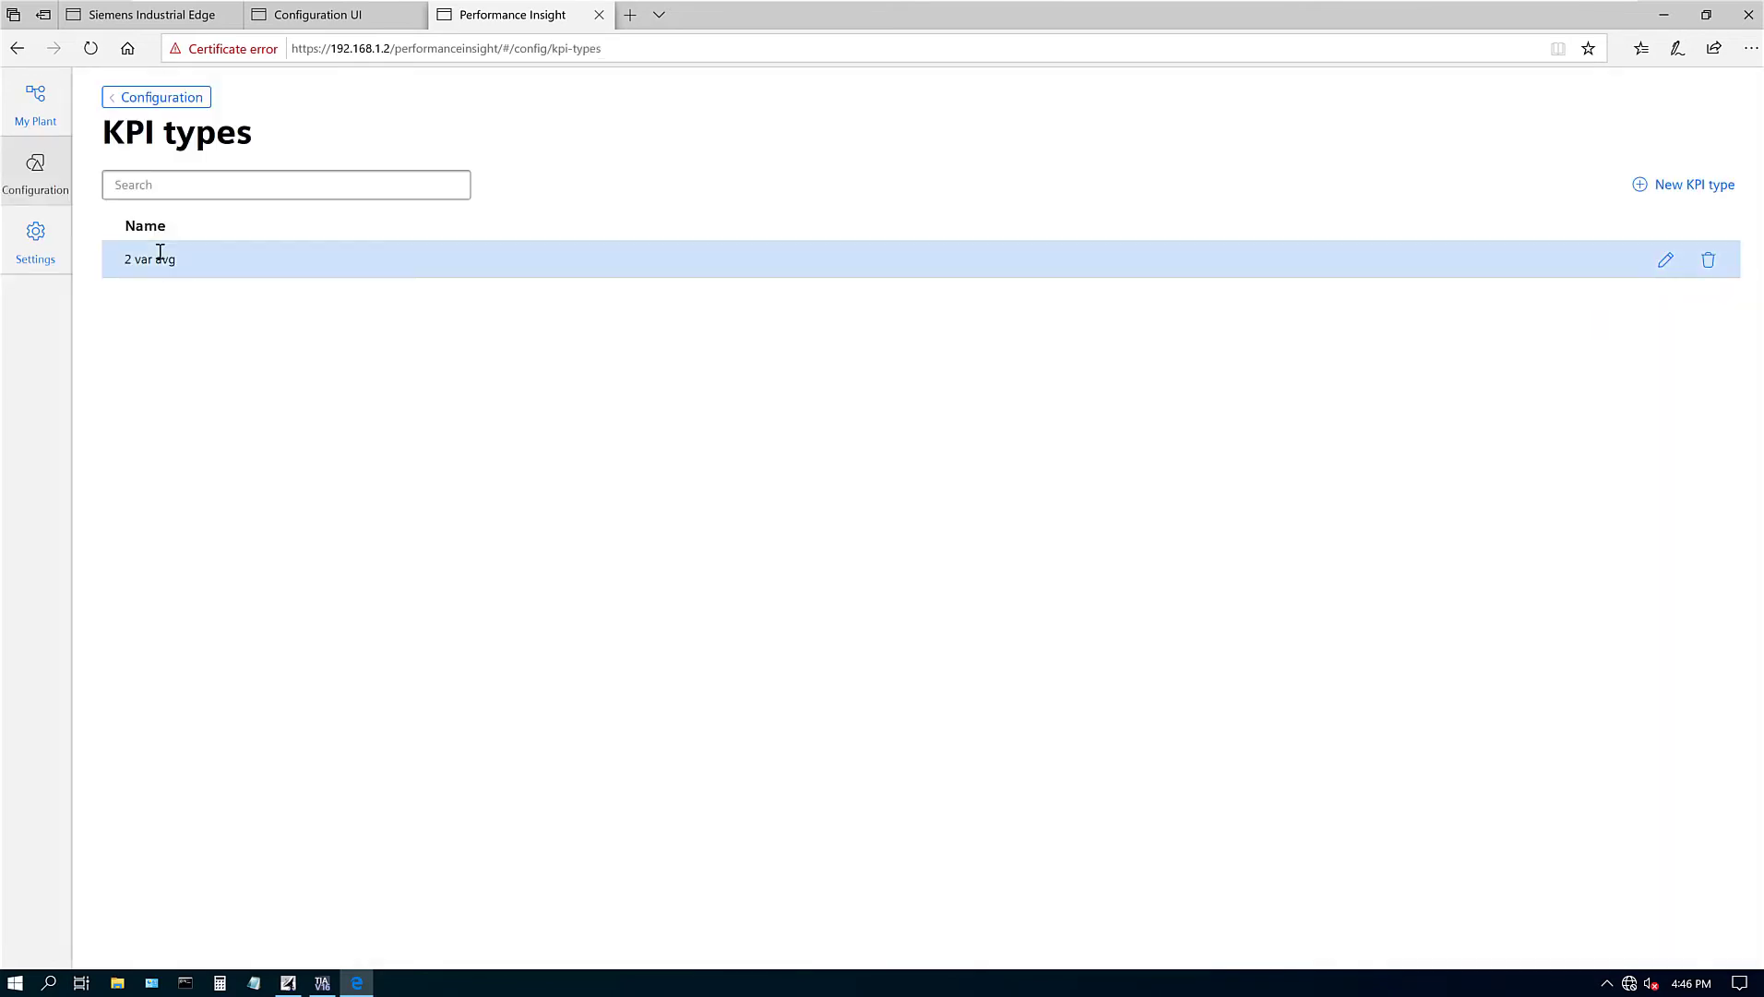
click(37, 247)
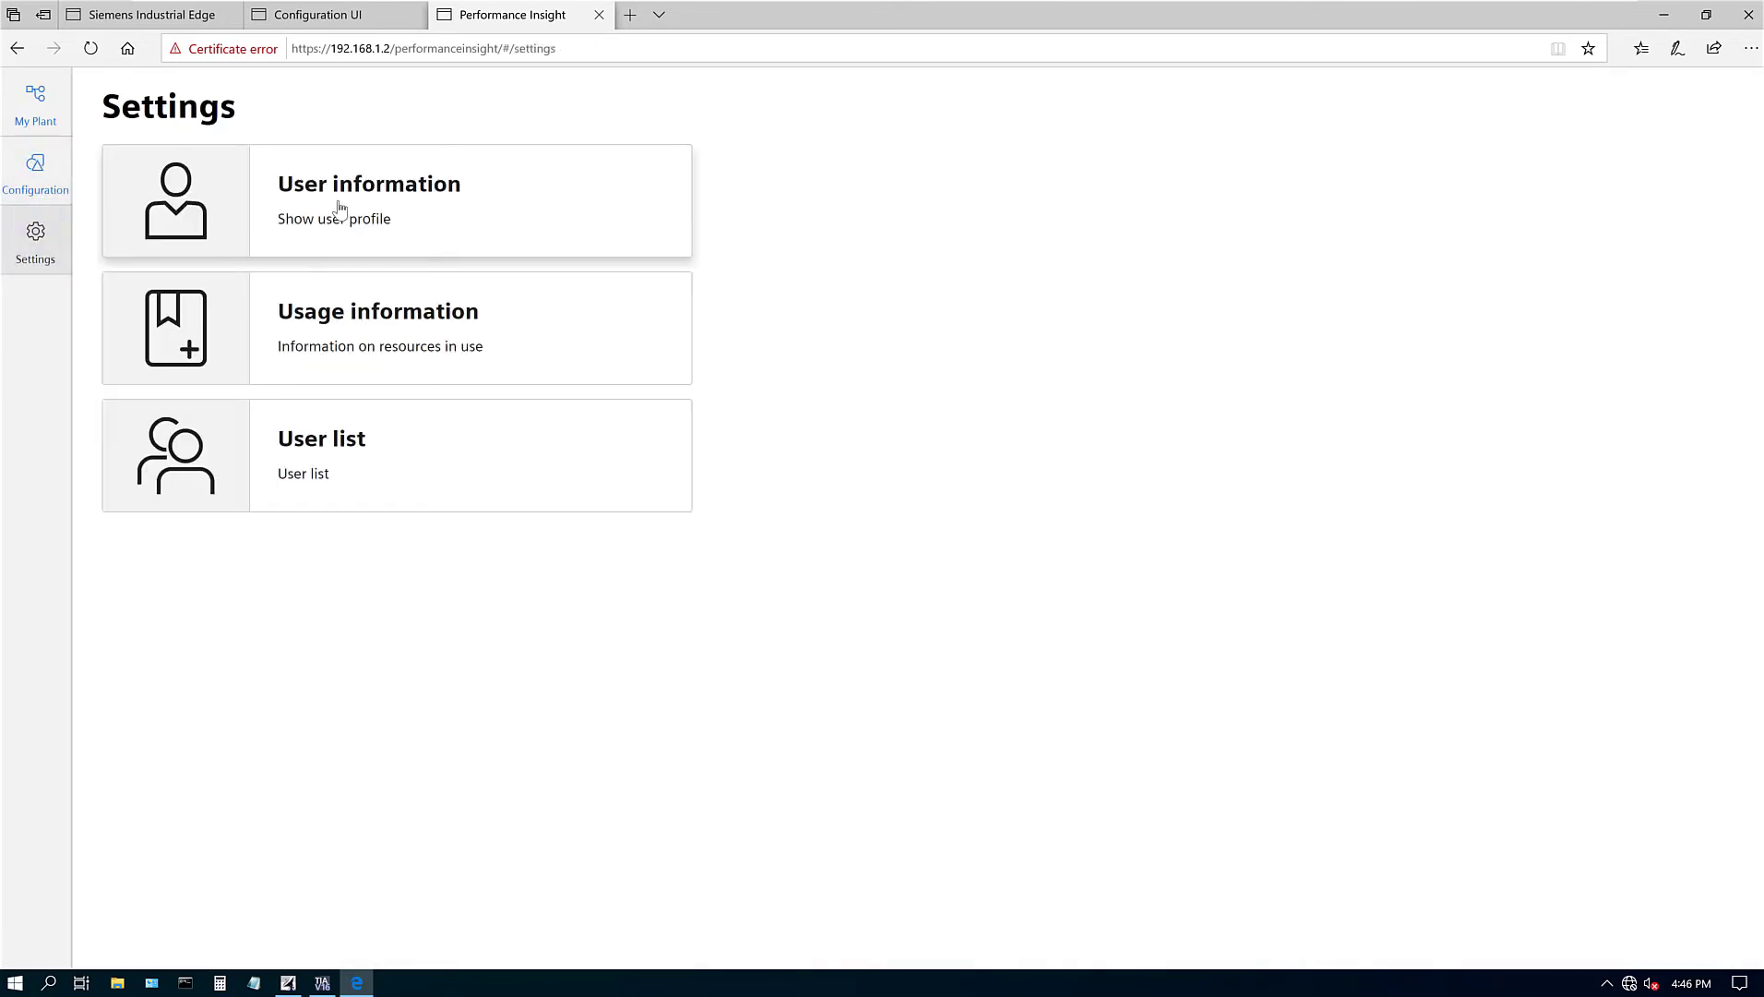
click(347, 208)
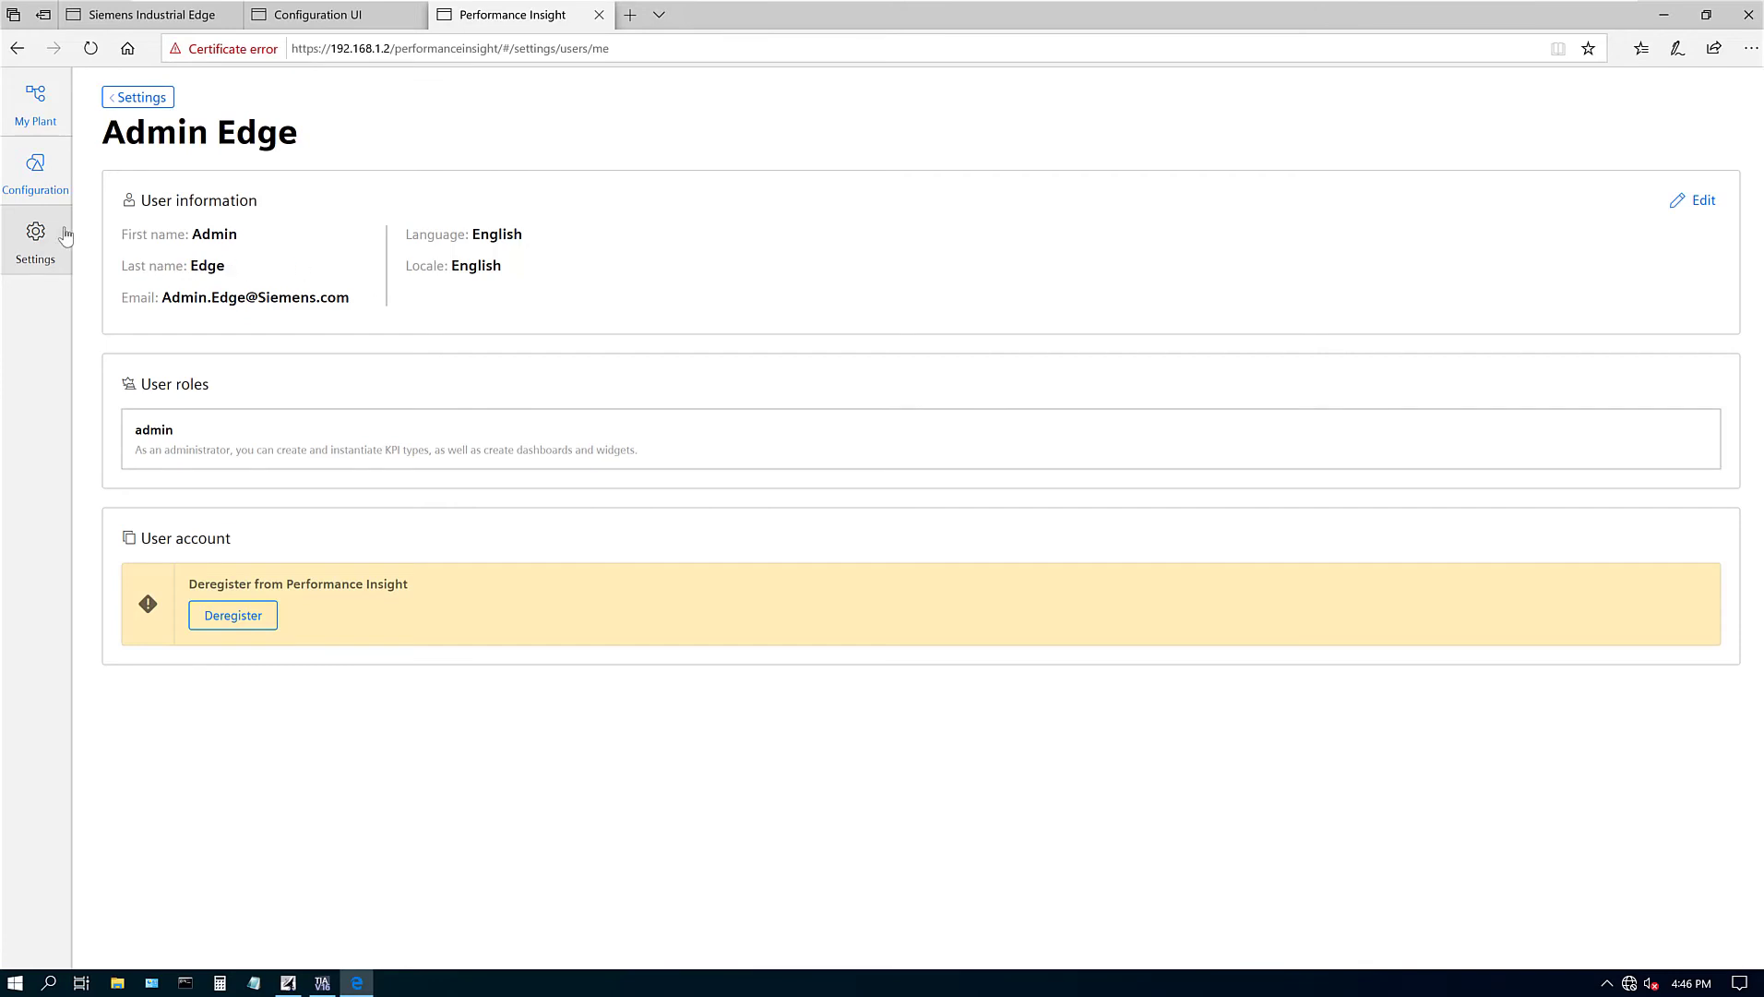
click(60, 237)
click(366, 321)
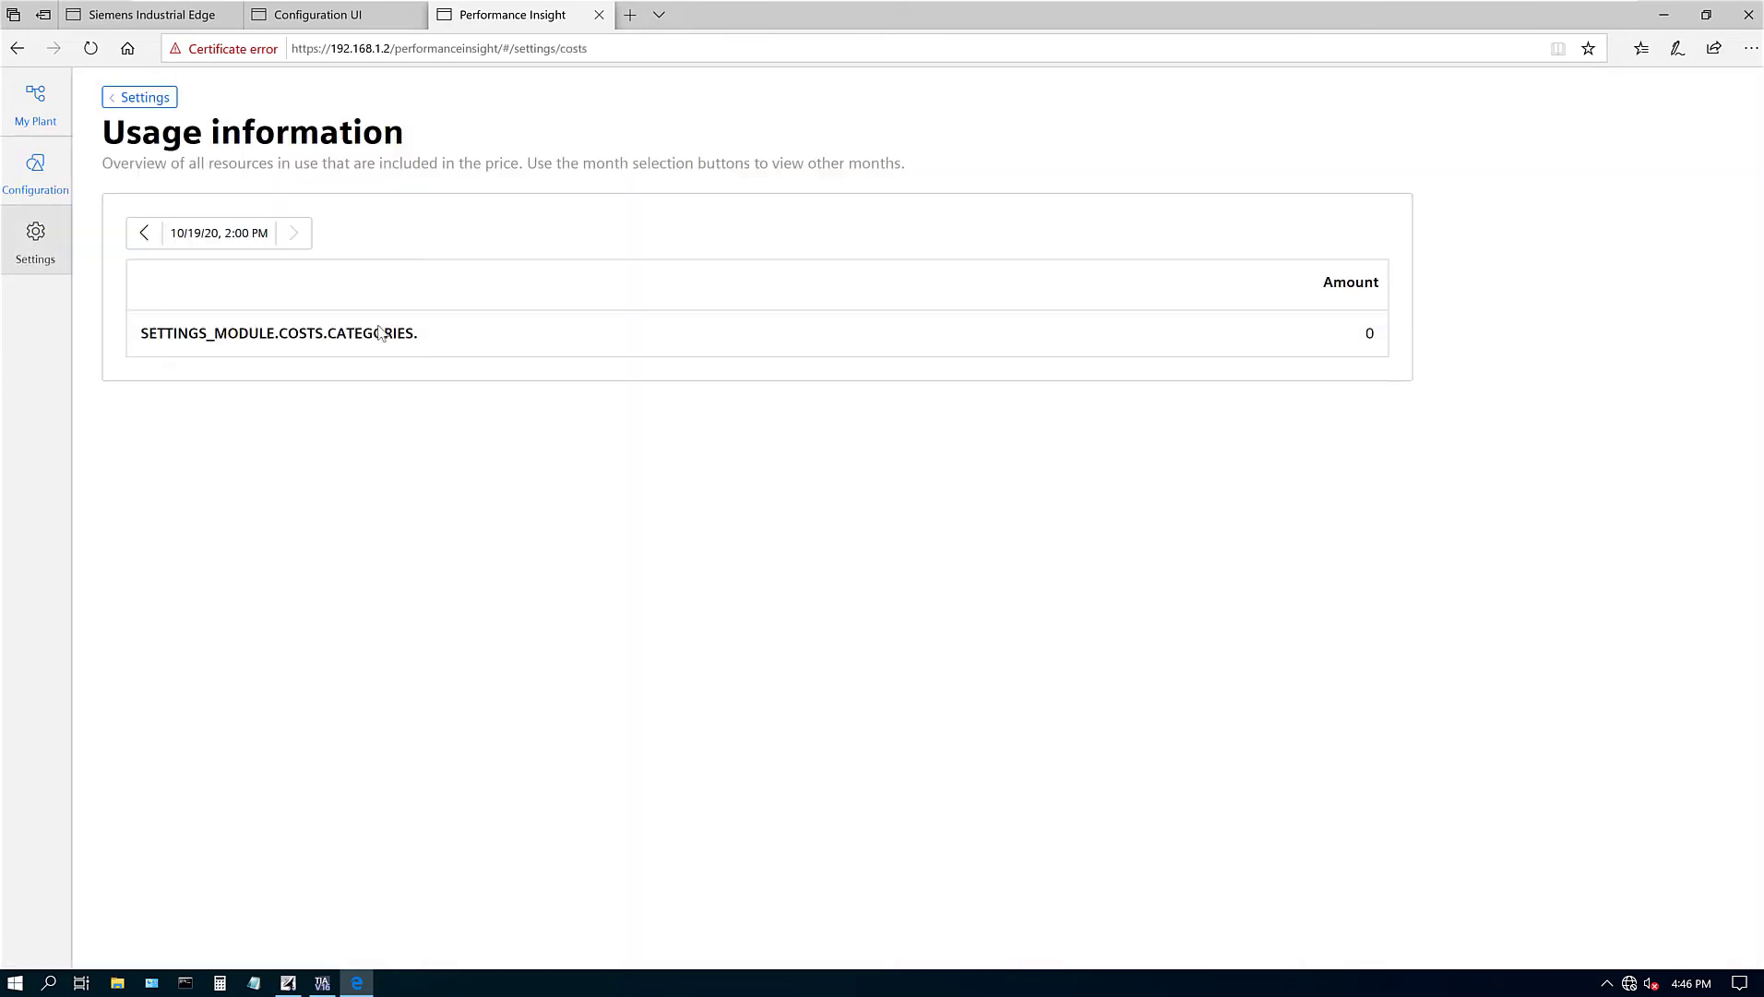
click(45, 258)
click(524, 457)
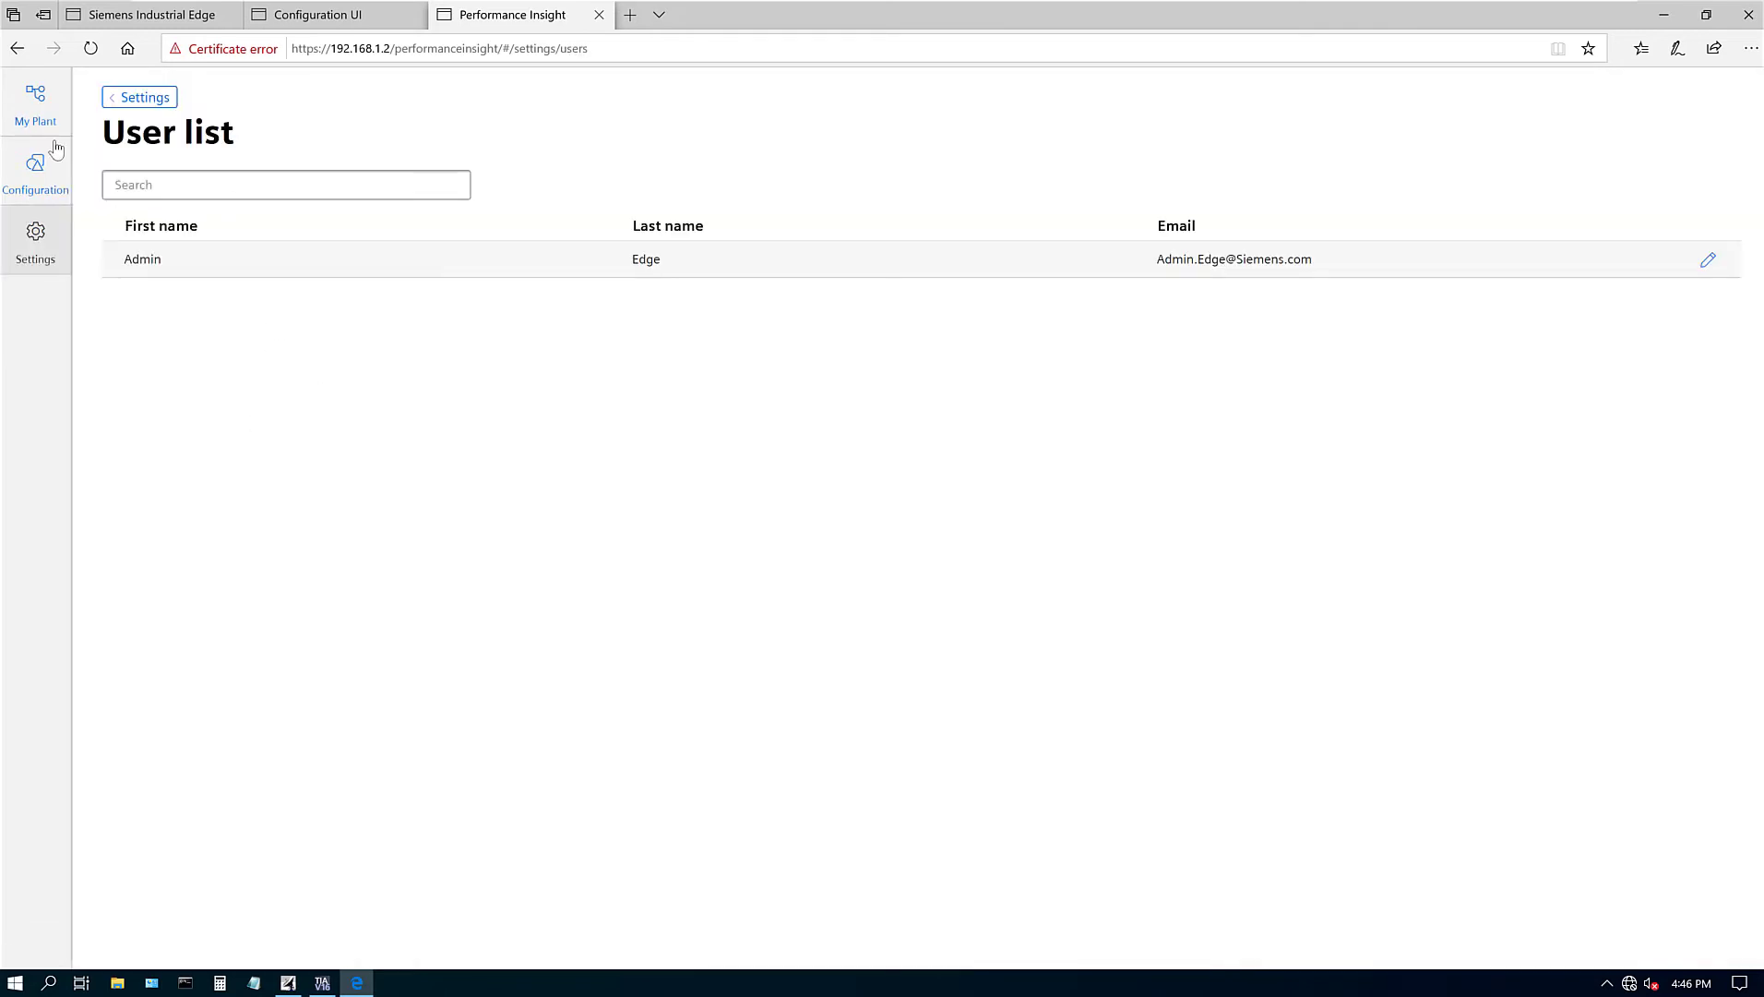
On the Tank dashboard, add a Value widget 'temp avg' with a Minute(s) calculation period.
click(37, 104)
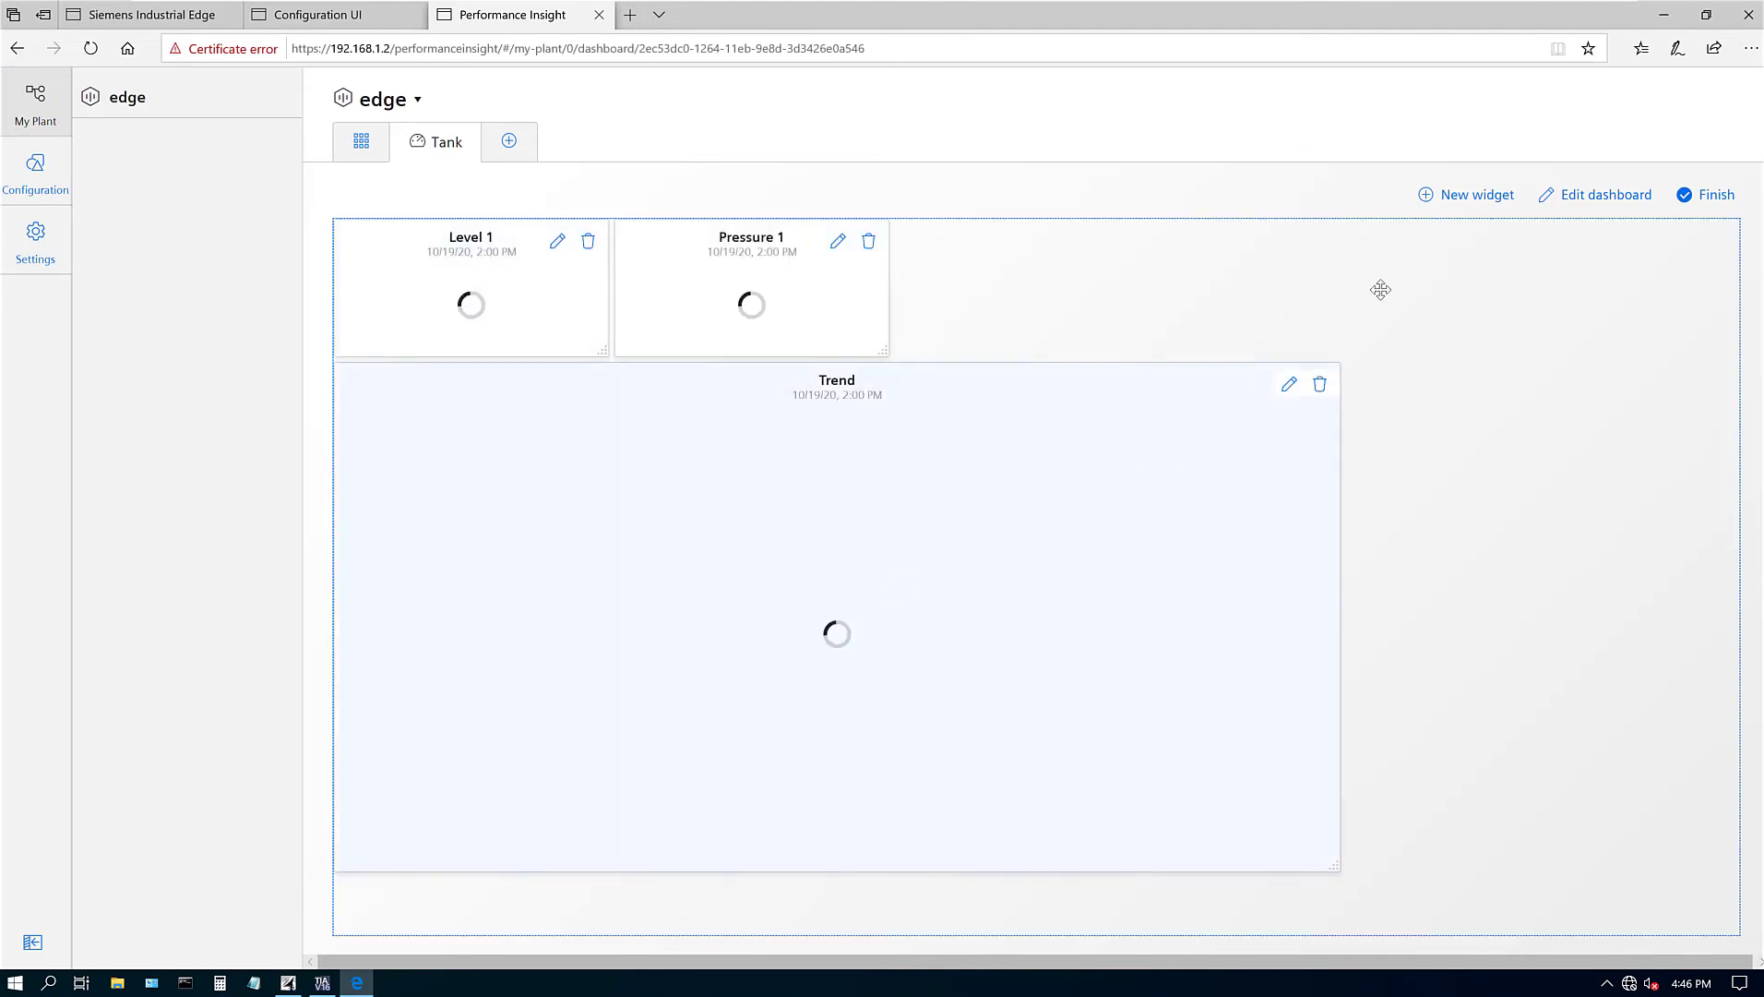
click(1484, 195)
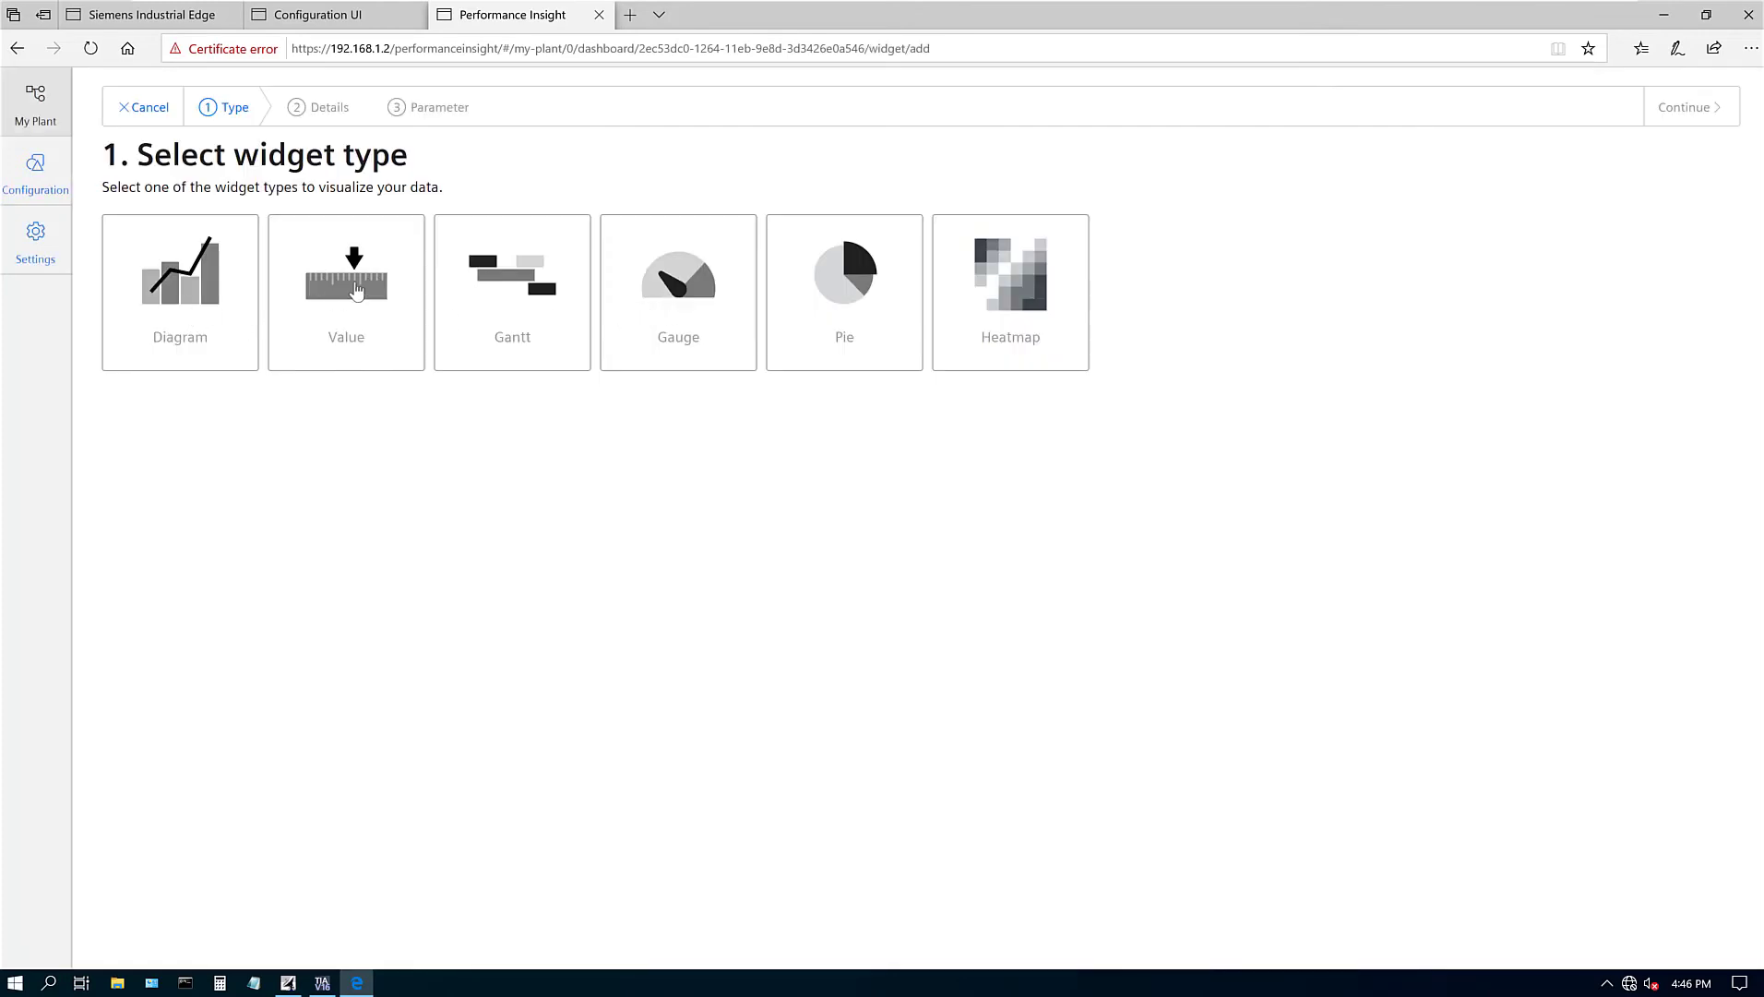
click(357, 289)
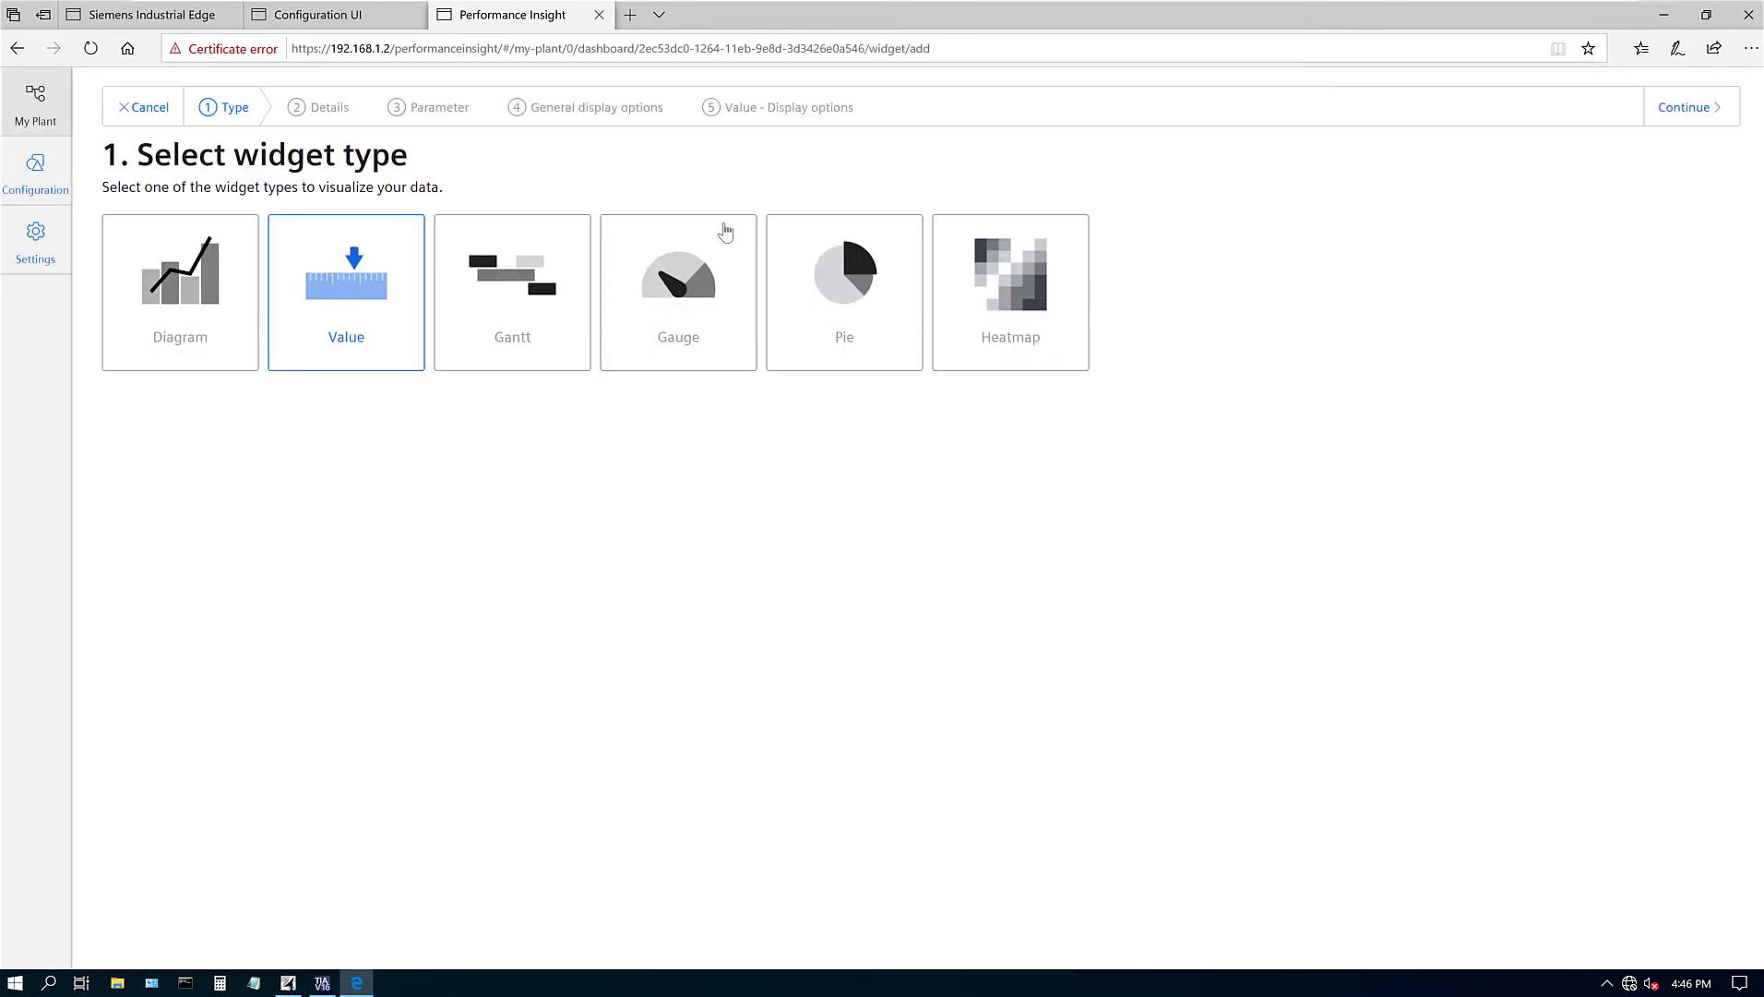
click(1681, 109)
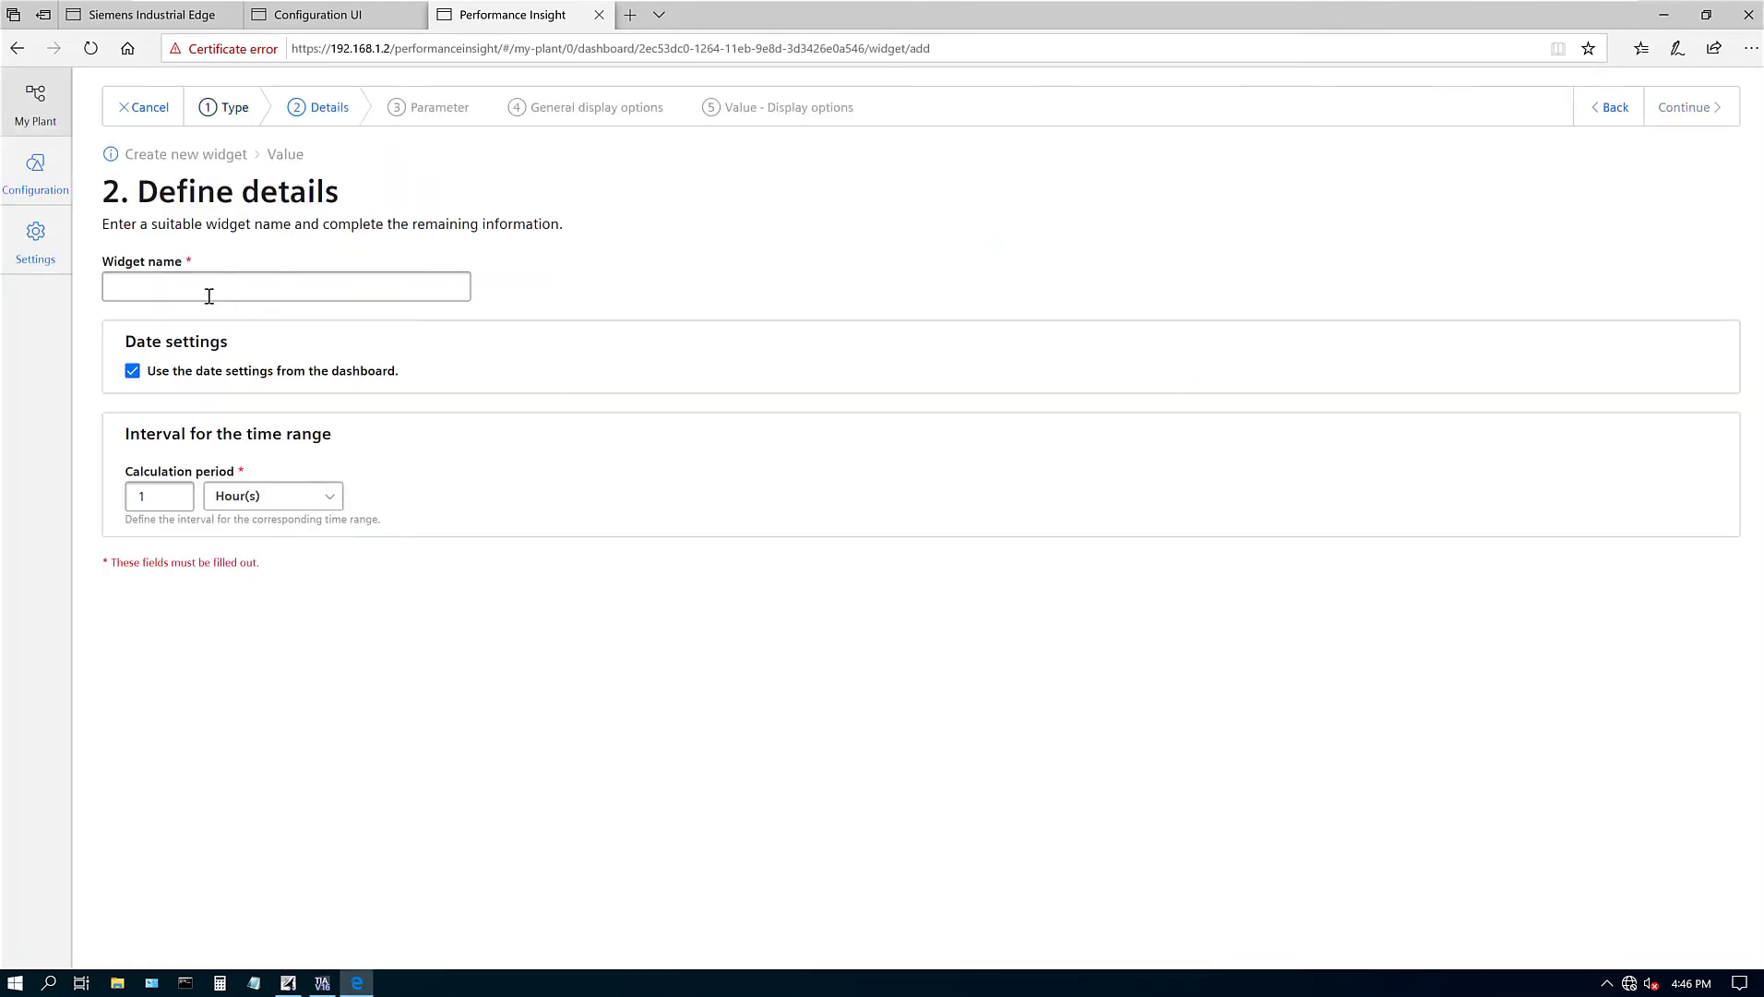
click(207, 293)
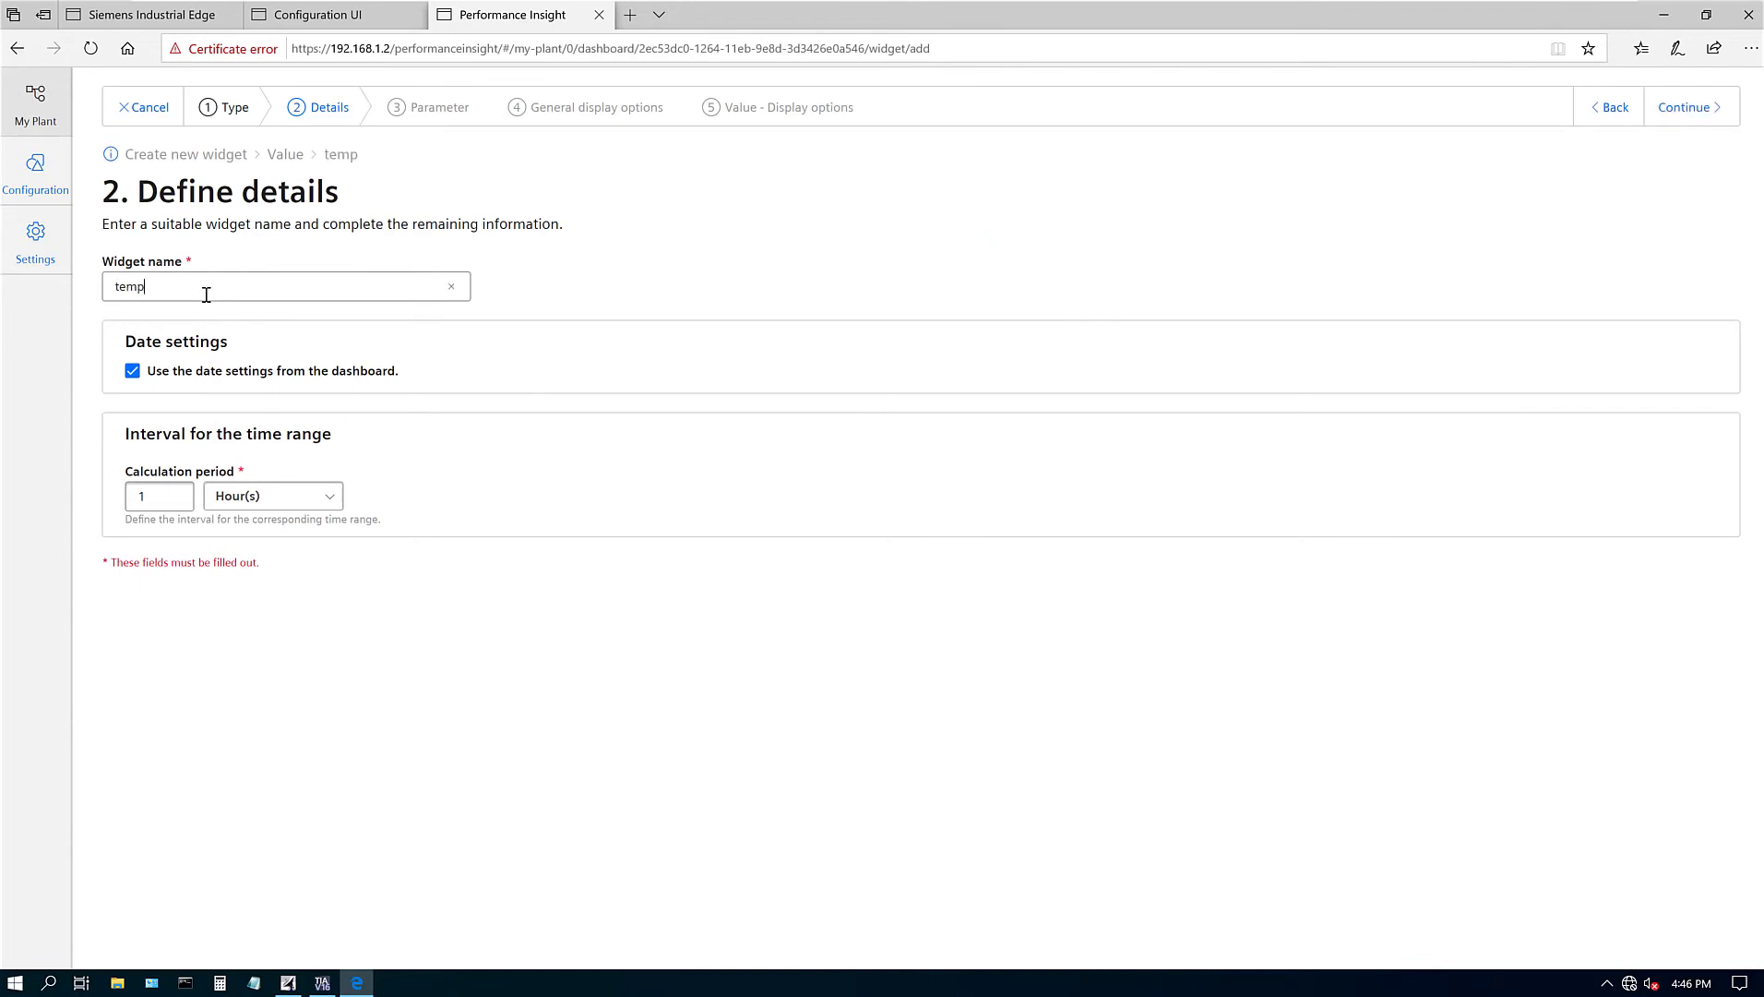
click(262, 499)
click(257, 528)
click(1684, 109)
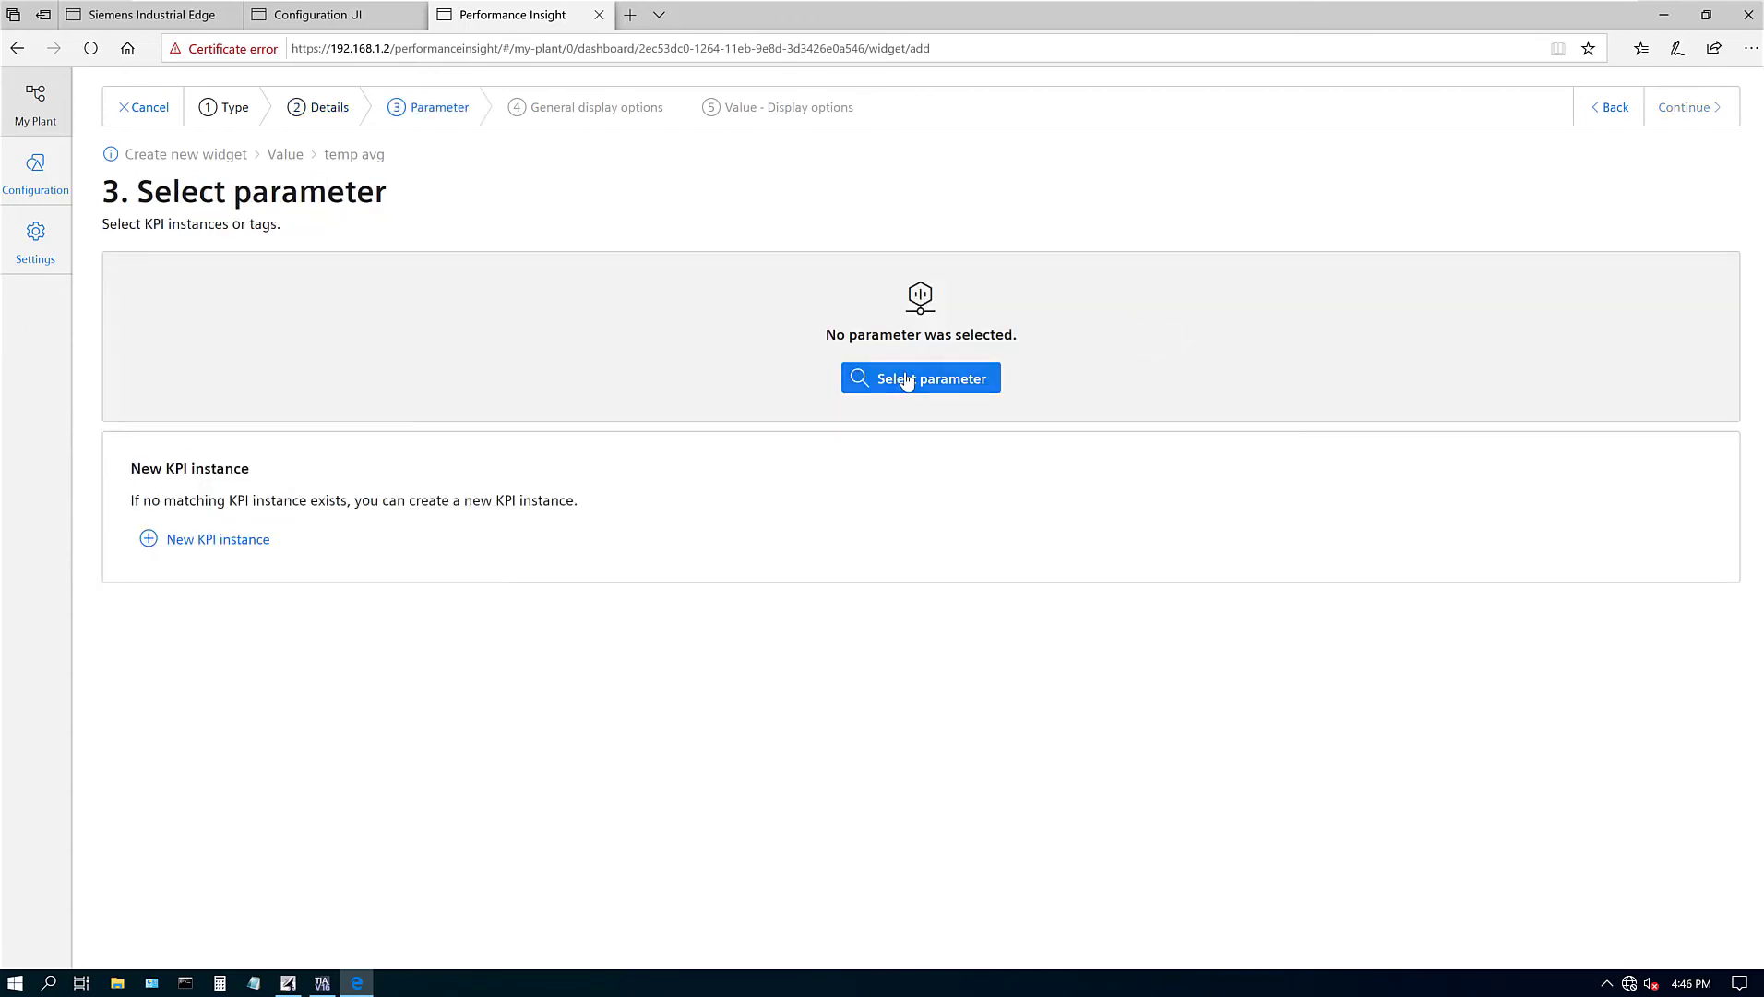
Create a KPI instance 'tank 1 & 2 avg' based on the 2 var avg KPI type.
click(210, 544)
click(372, 453)
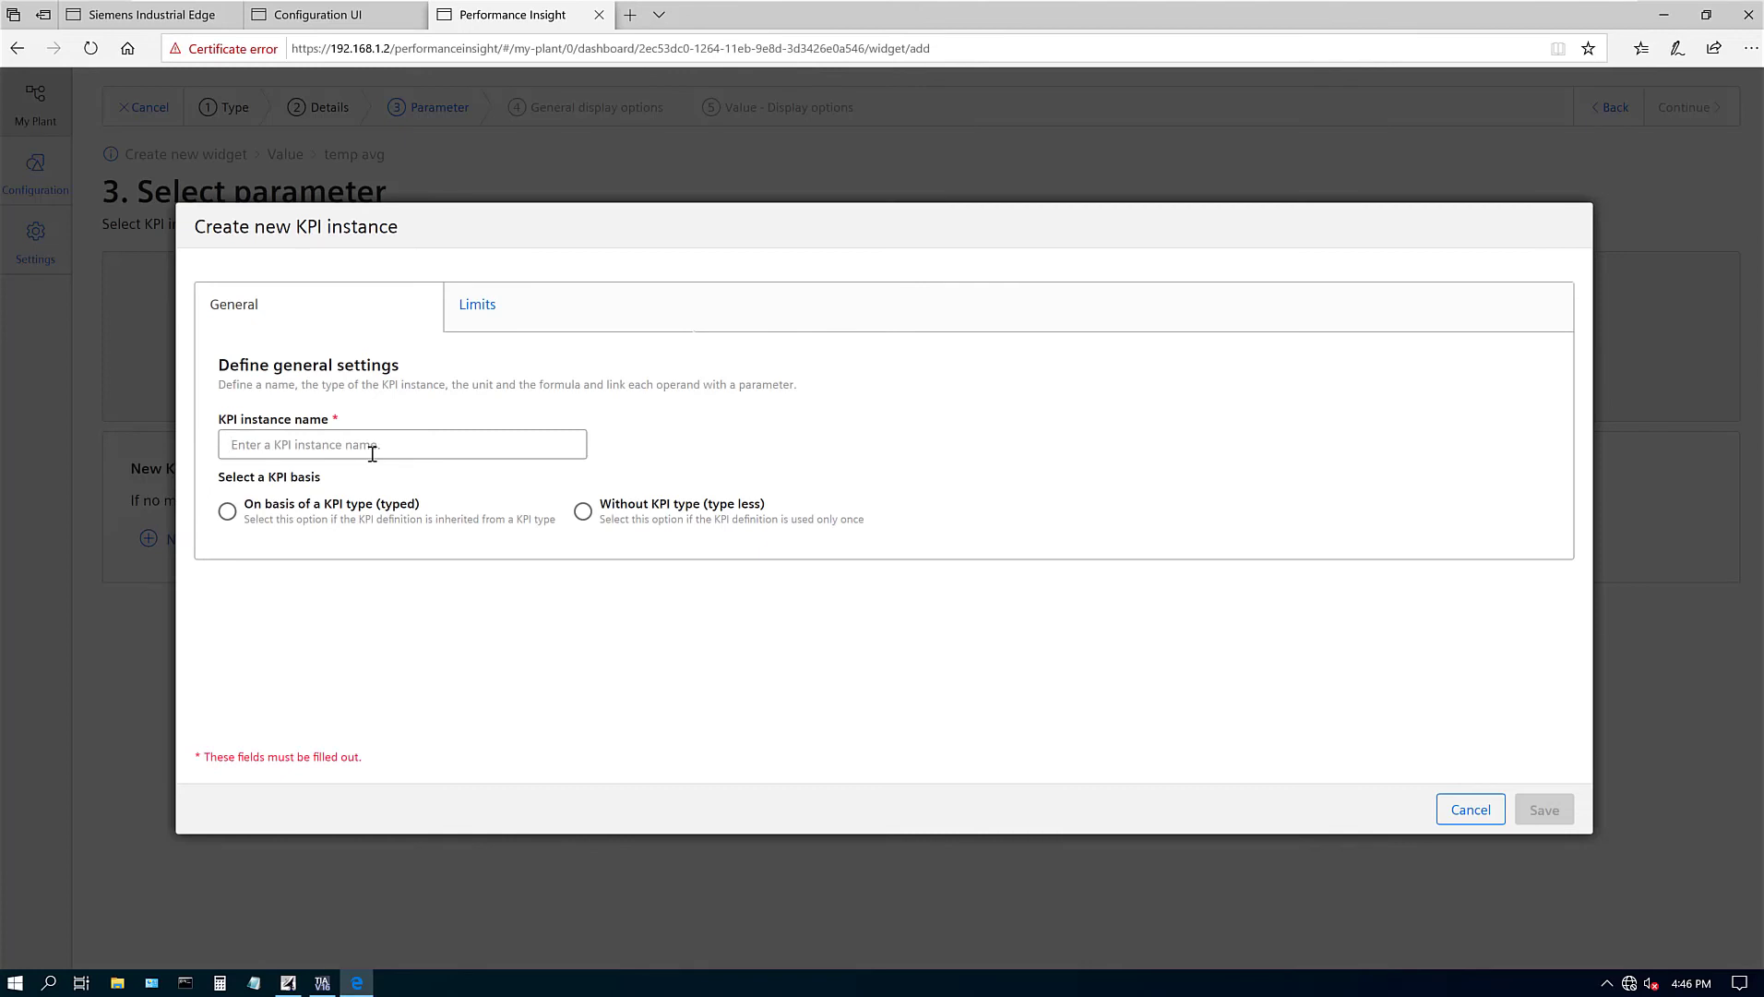
text(tank 1 &)
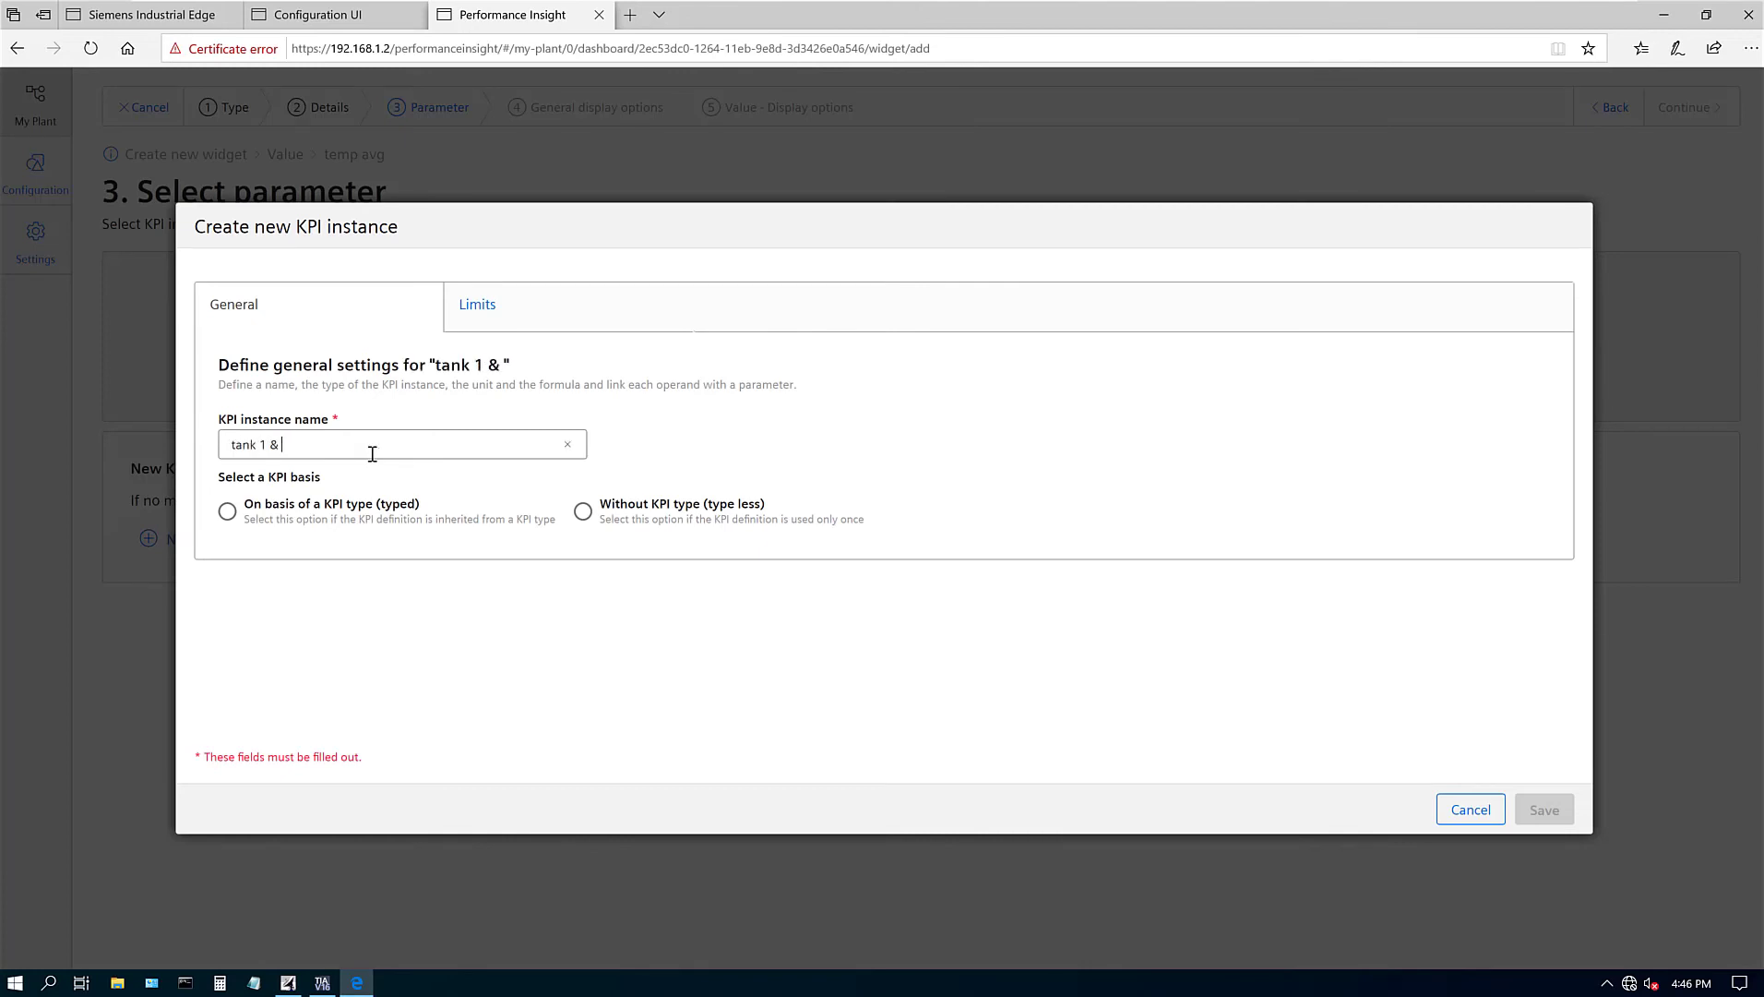
text( 2 avg)
click(322, 514)
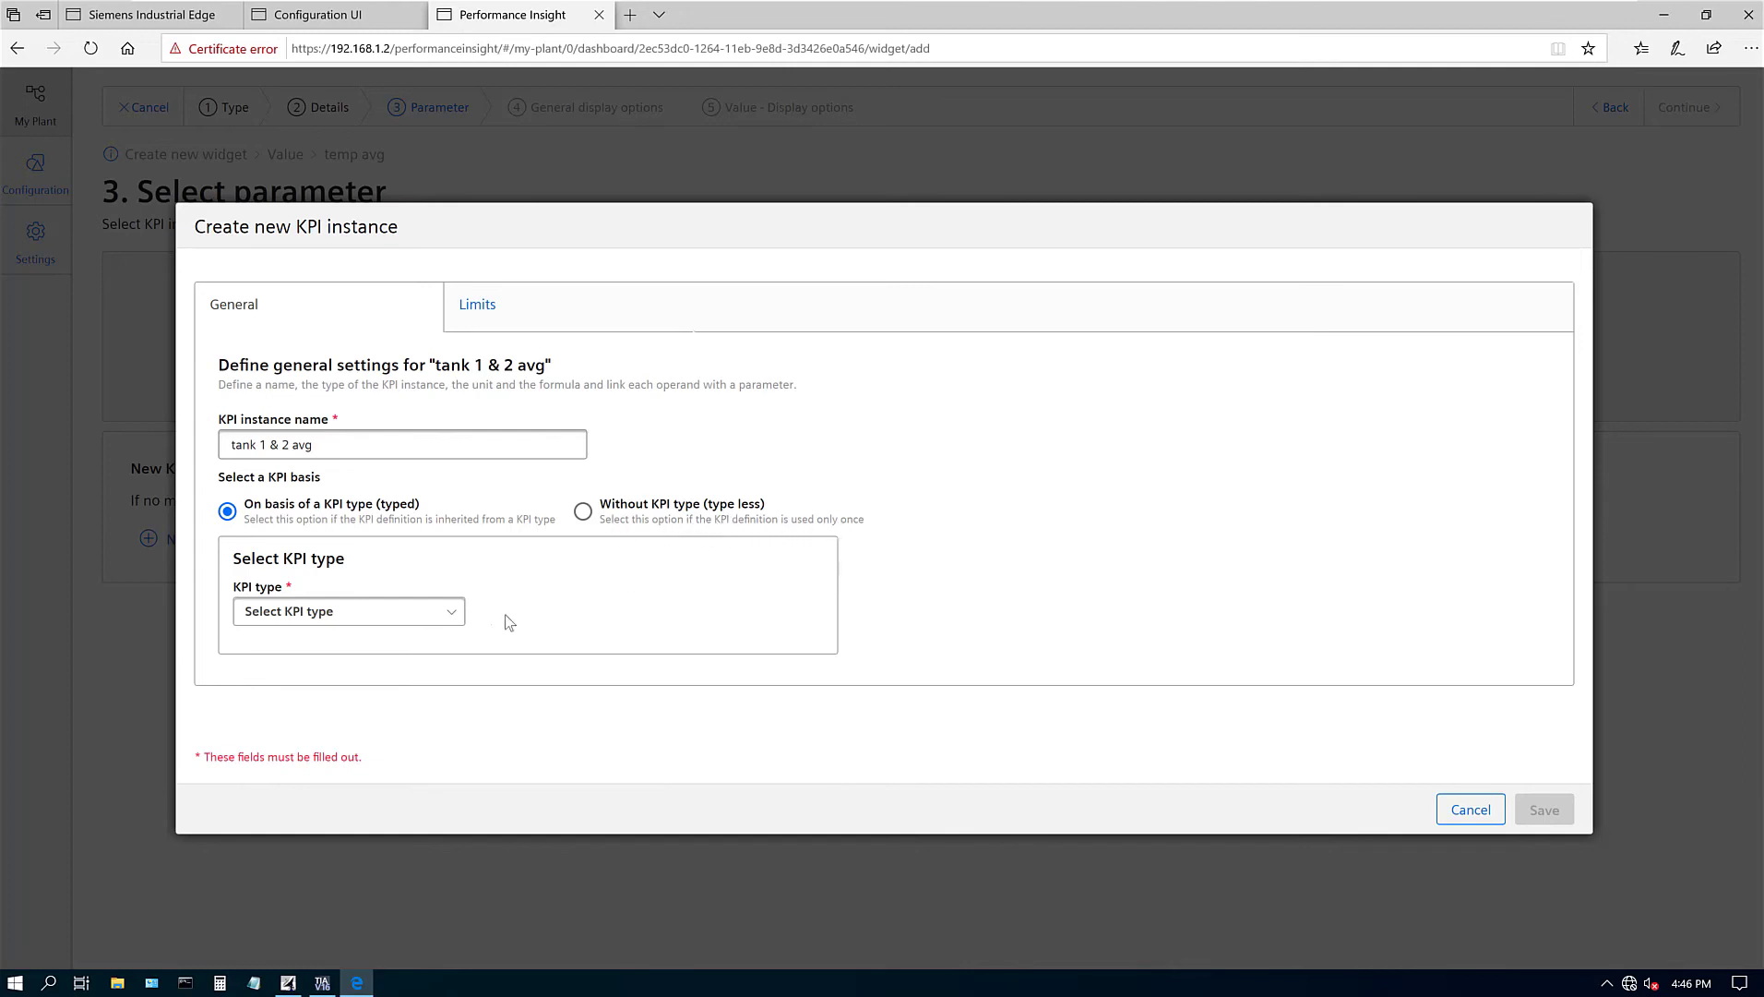
click(453, 625)
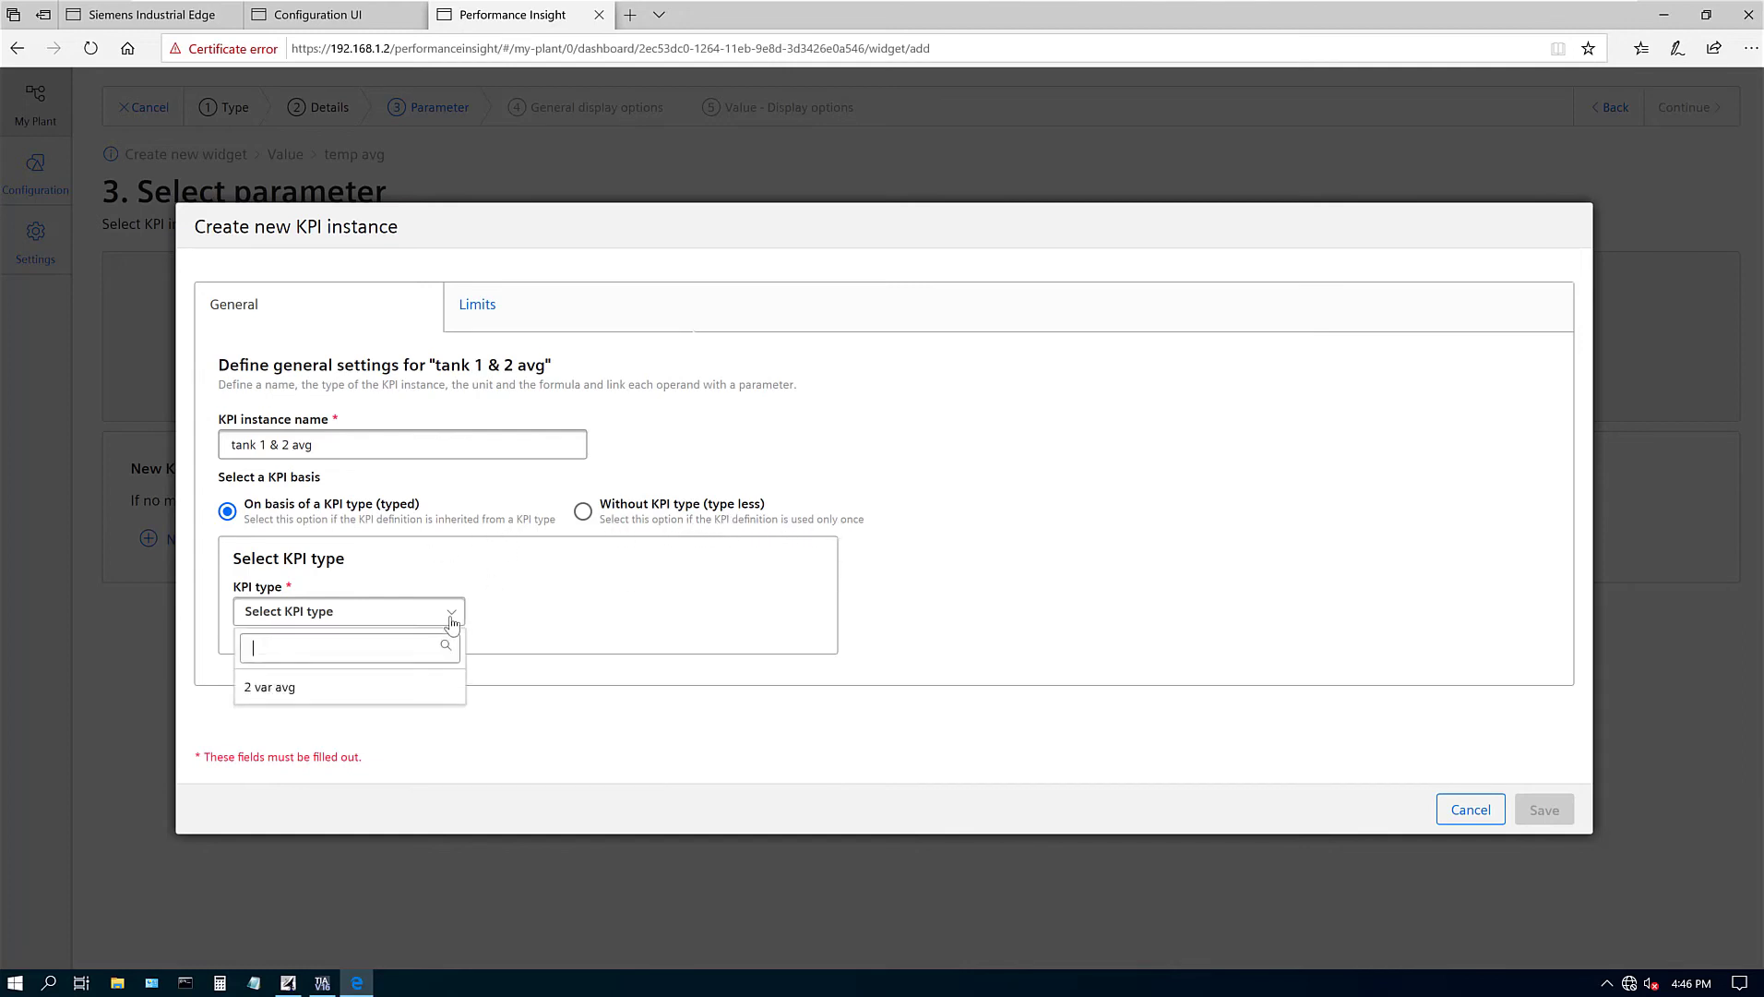
click(275, 687)
scroll(579, 606, down, 2)
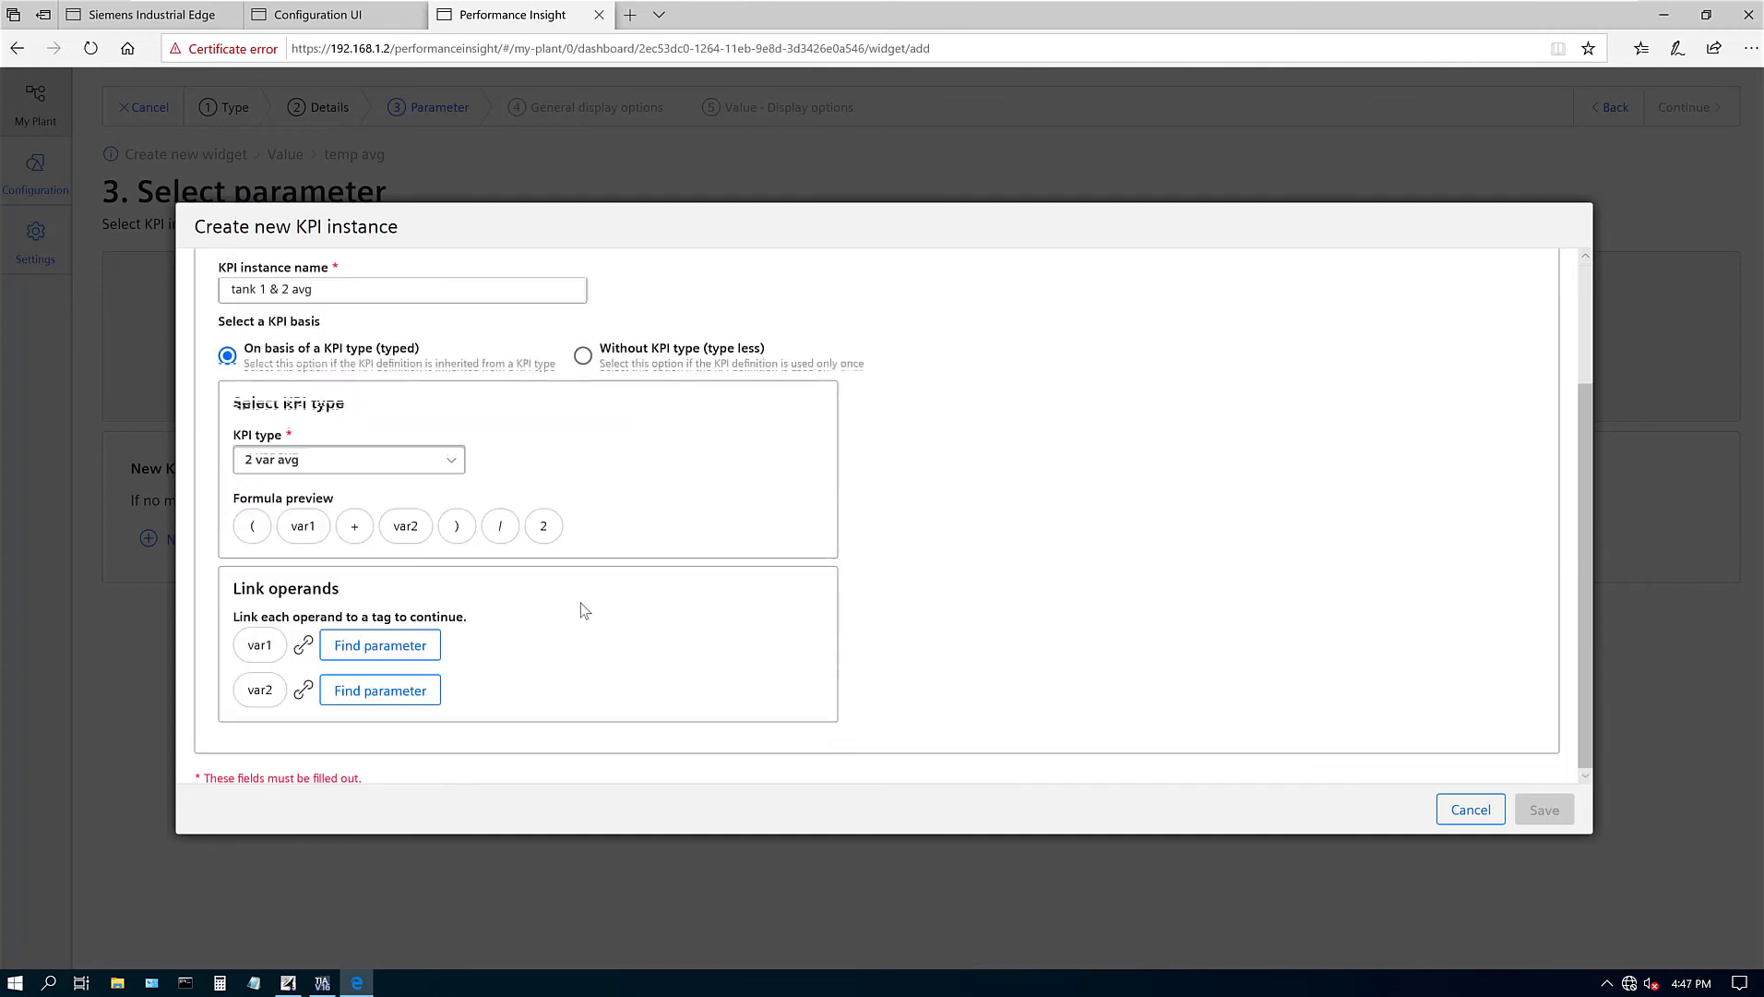
Link var1 to Temperature 1 and var2 to Temperature 2.
click(380, 641)
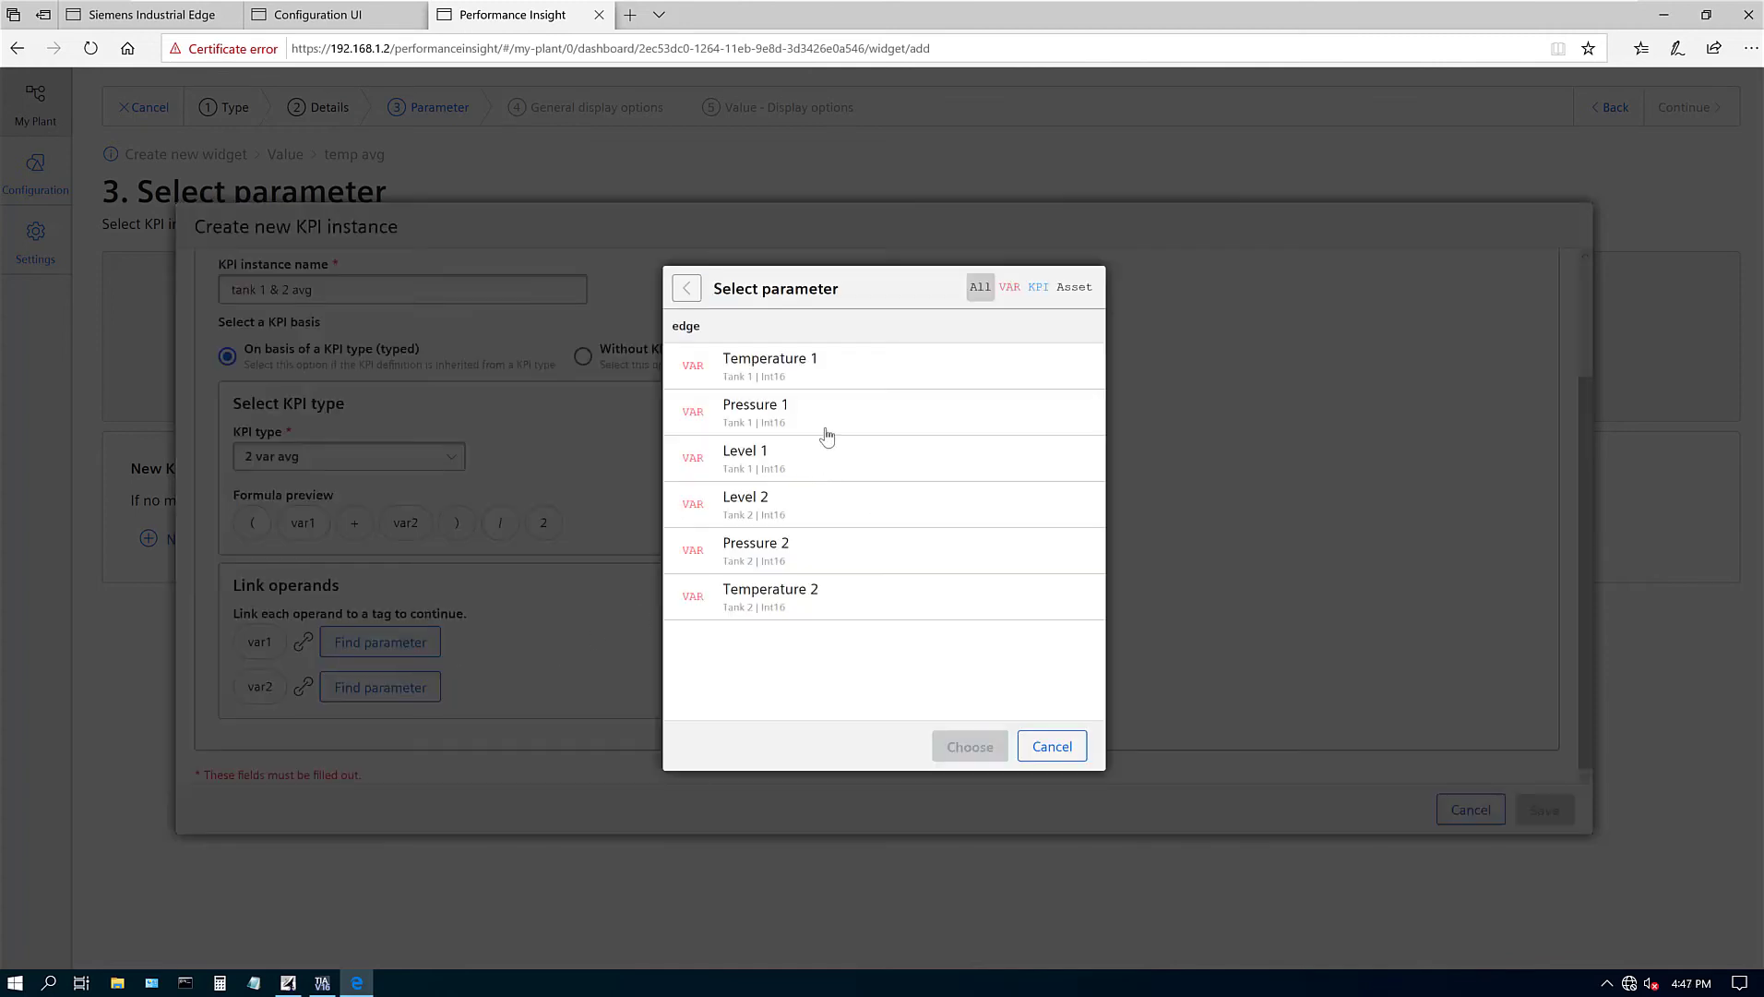
click(808, 371)
click(963, 744)
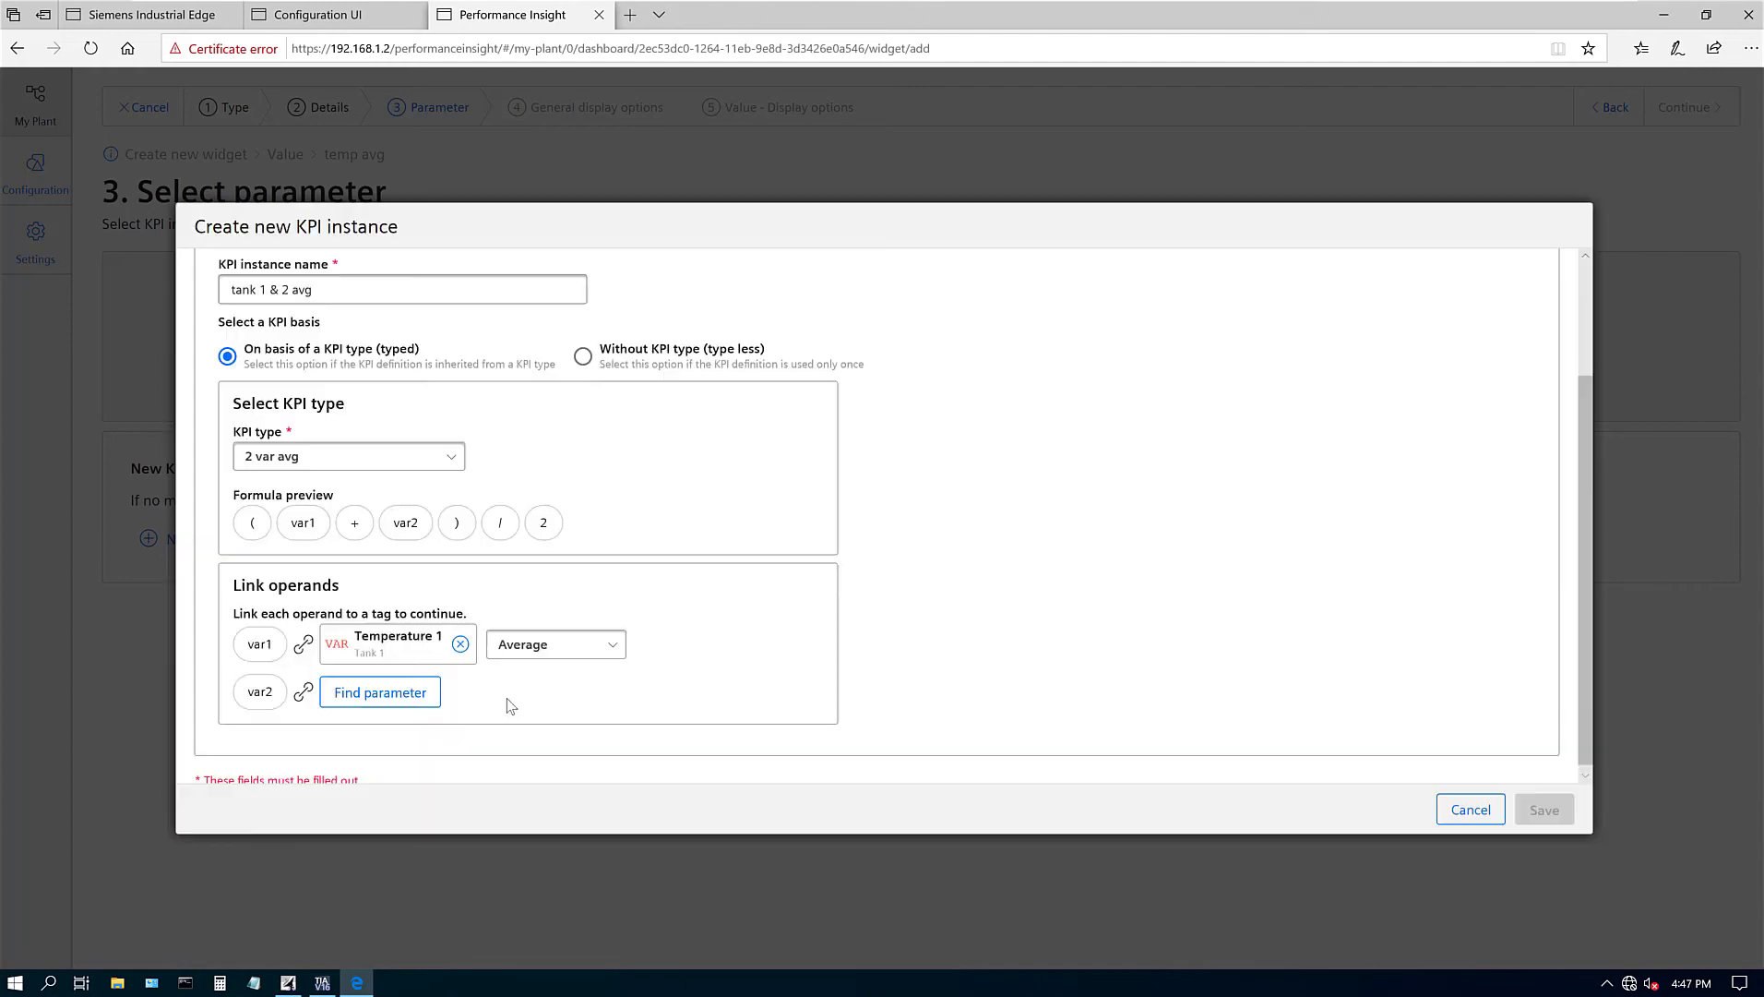
click(424, 701)
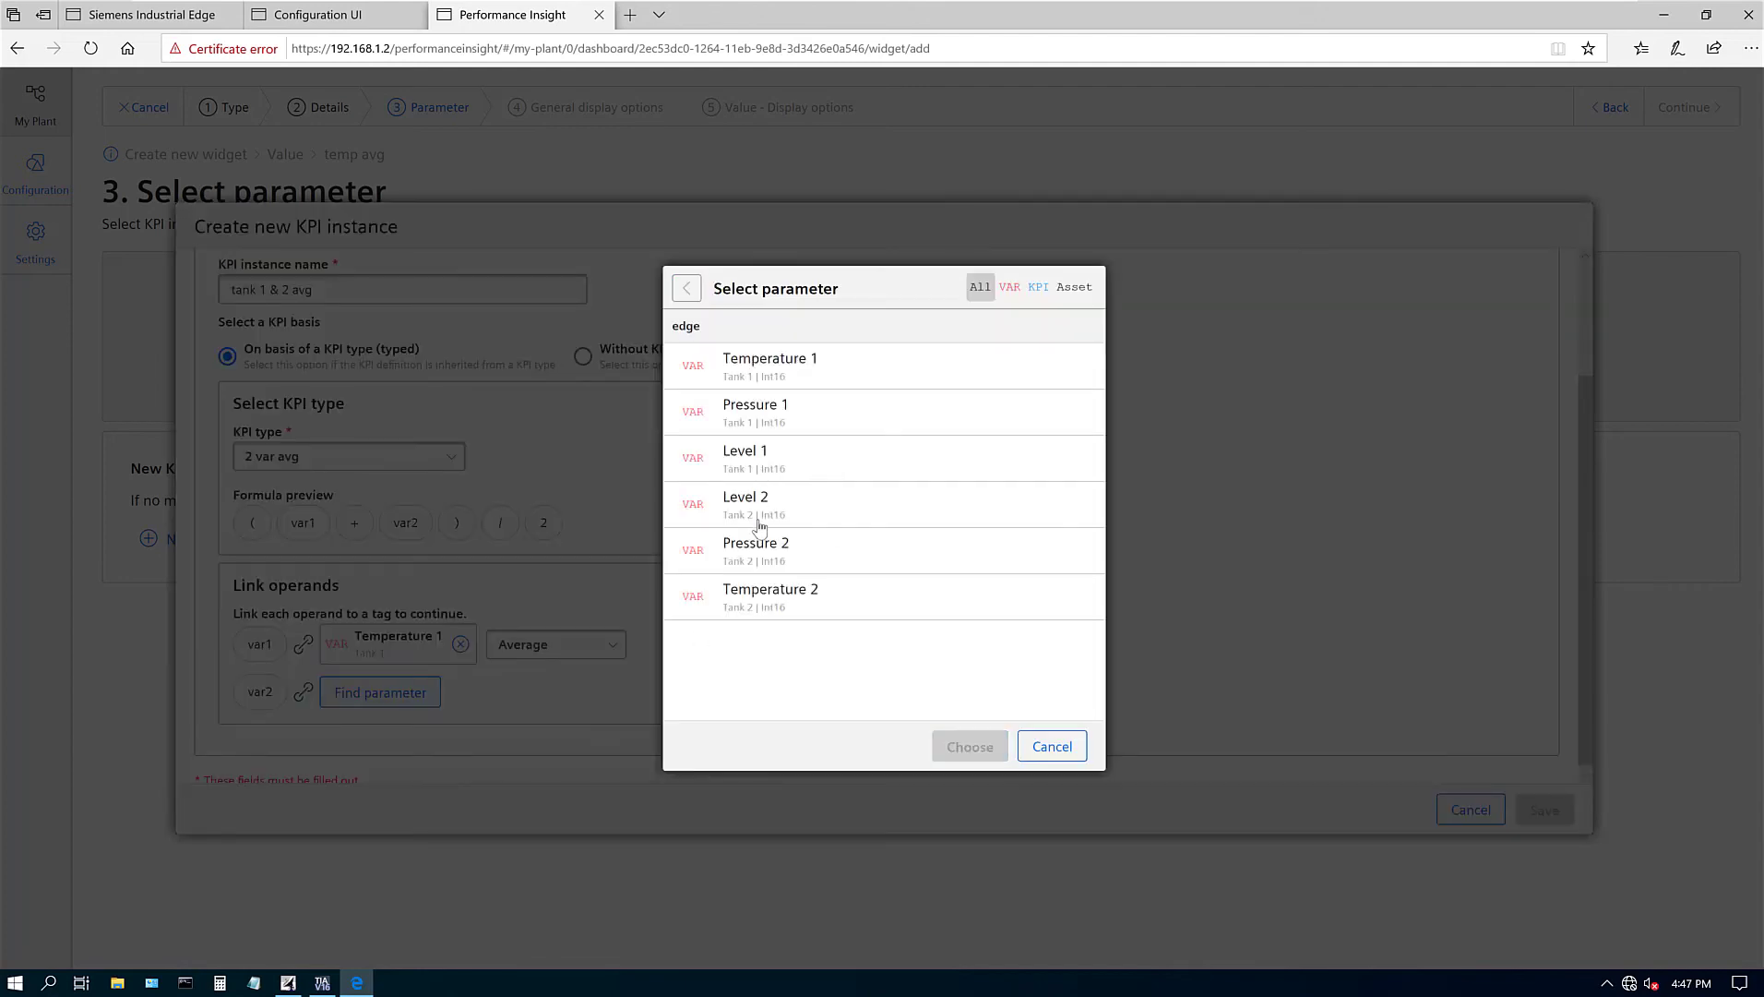
click(762, 597)
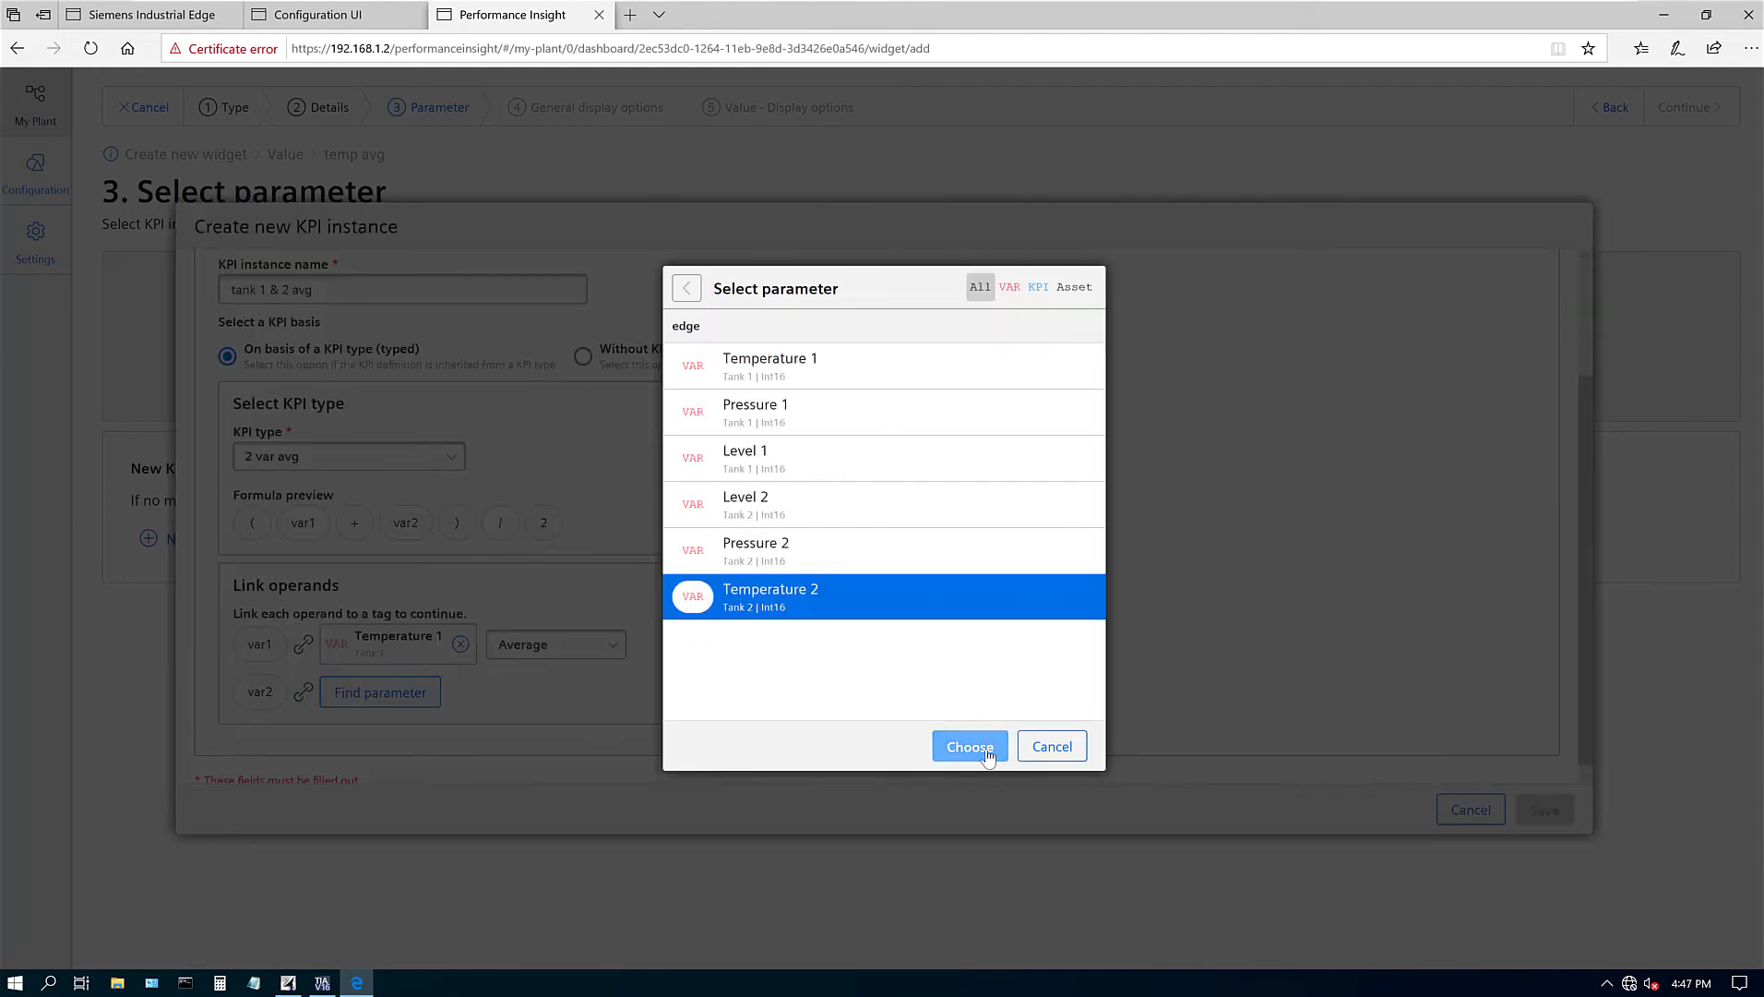
click(970, 746)
Set both var1 and var2 aggregation to Last and save the KPI instance.
click(585, 657)
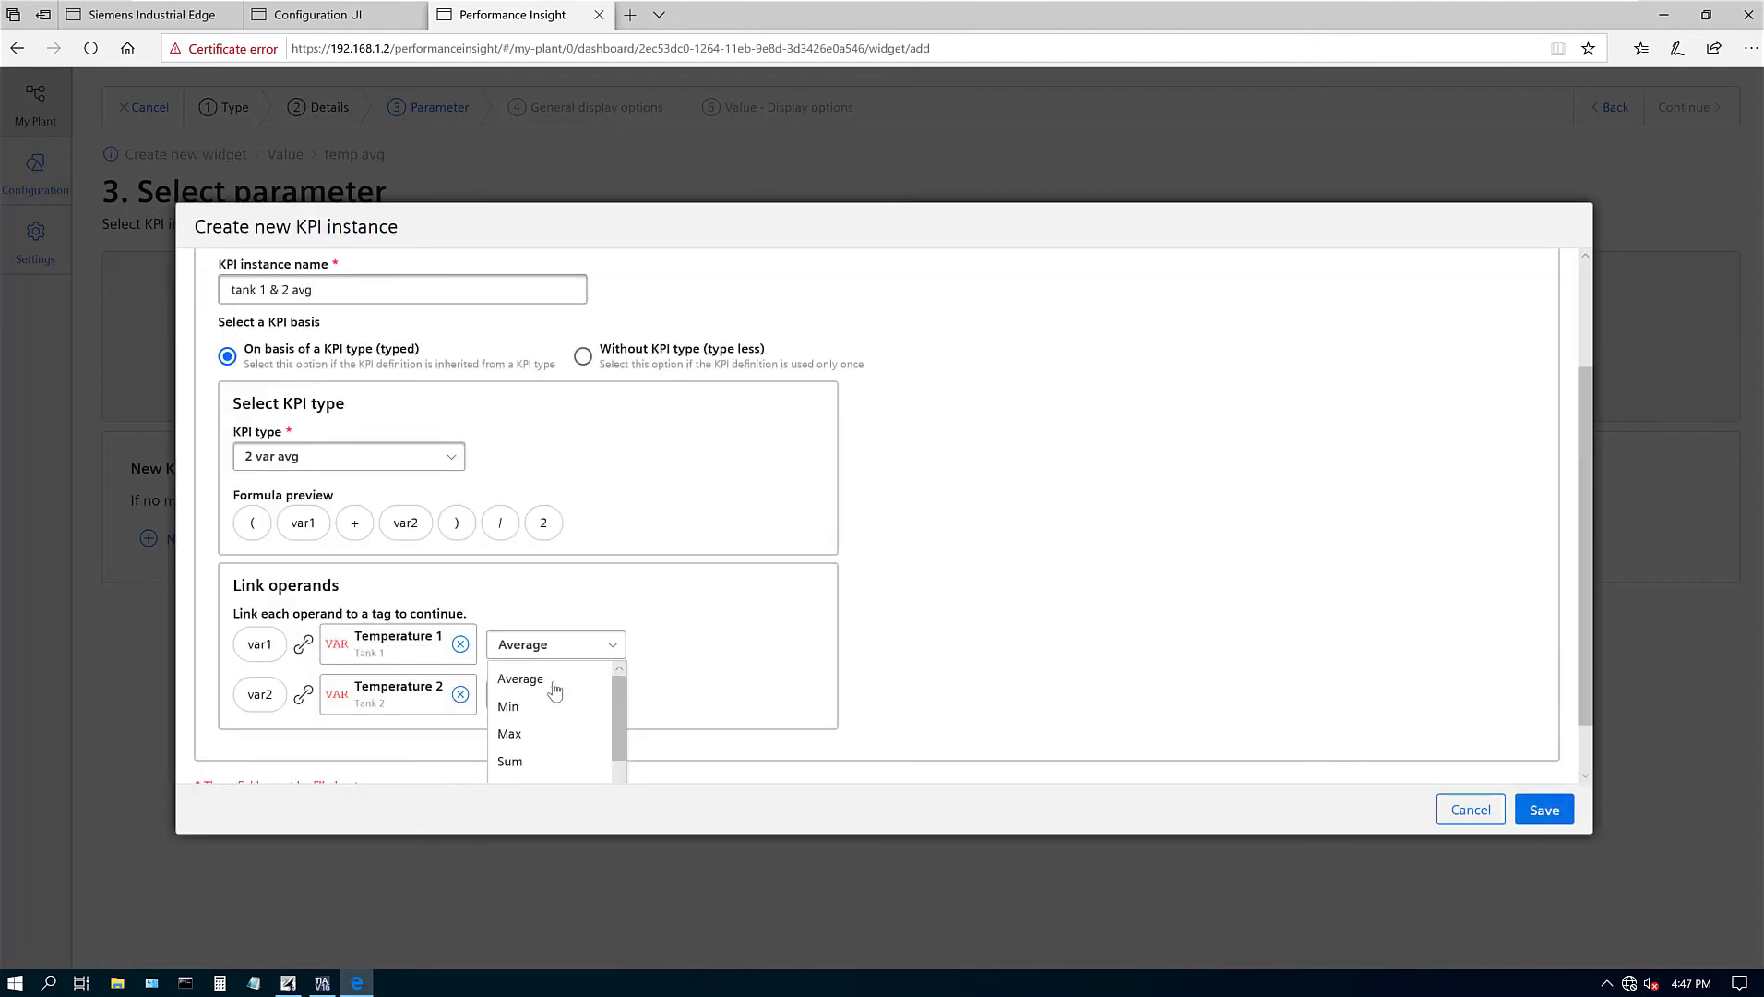
scroll(617, 704, down, 3)
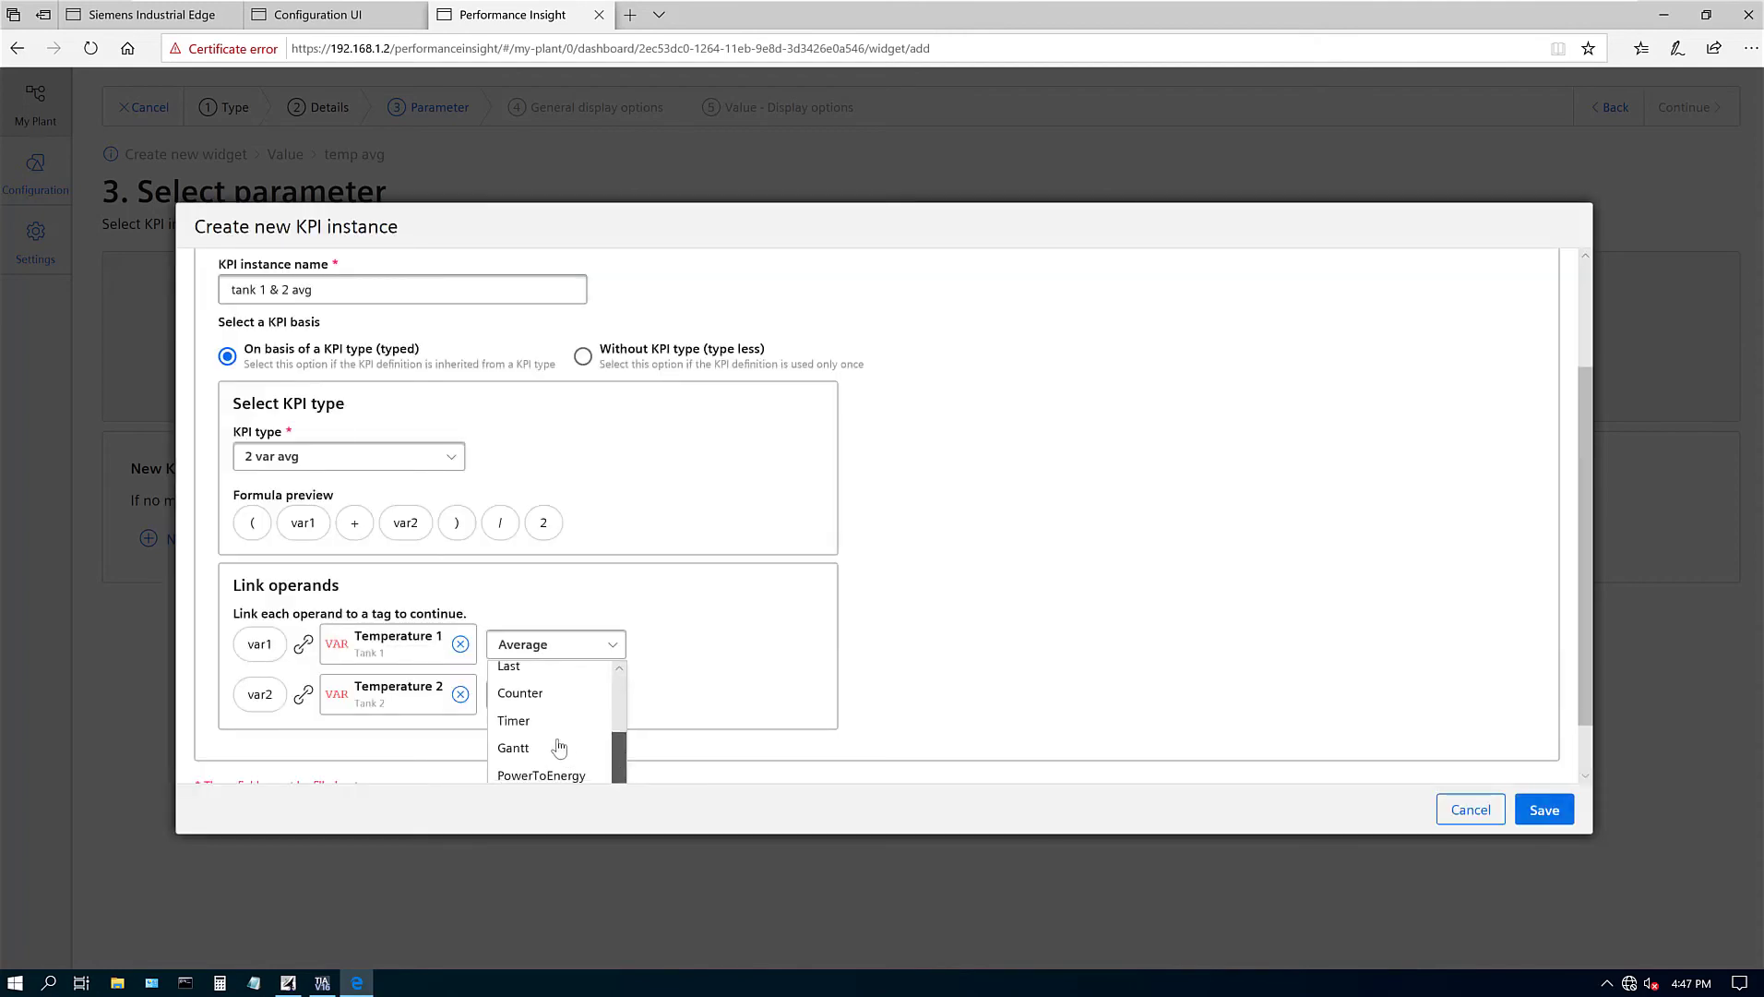
click(521, 674)
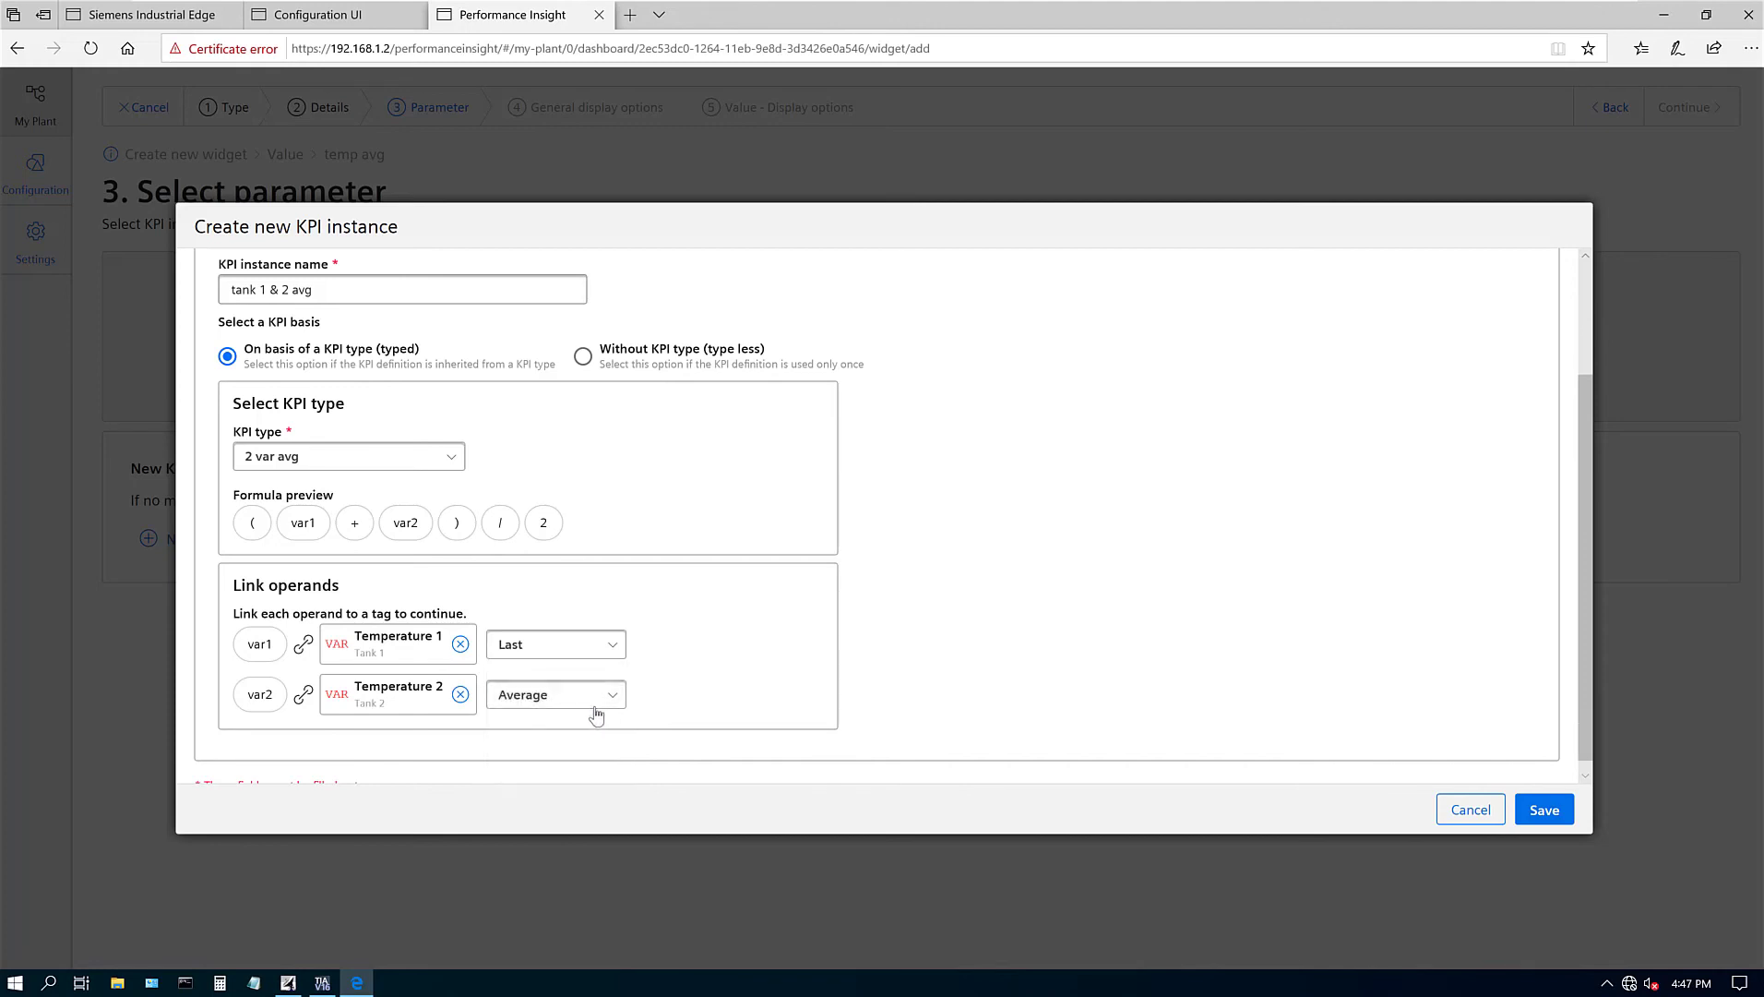
click(607, 706)
scroll(618, 743, down, 2)
click(508, 740)
click(1535, 808)
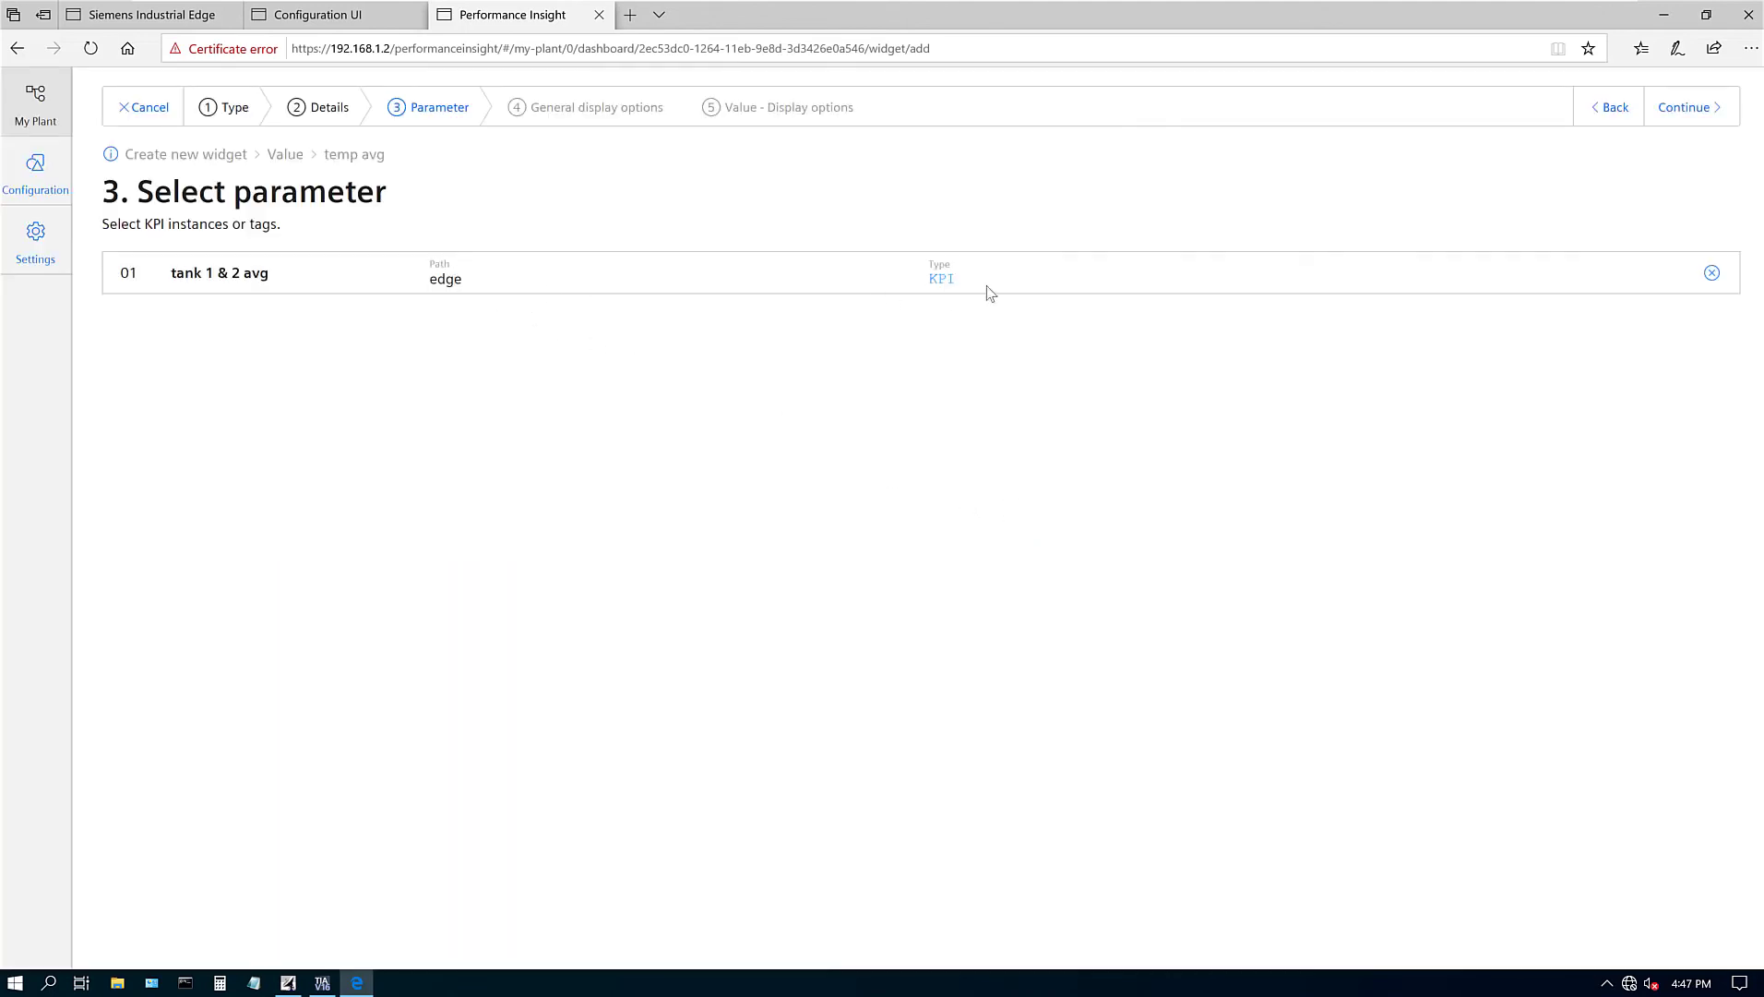
Step past the general and value display options and finish placing the temp avg widget on the Tank dashboard.
click(1710, 110)
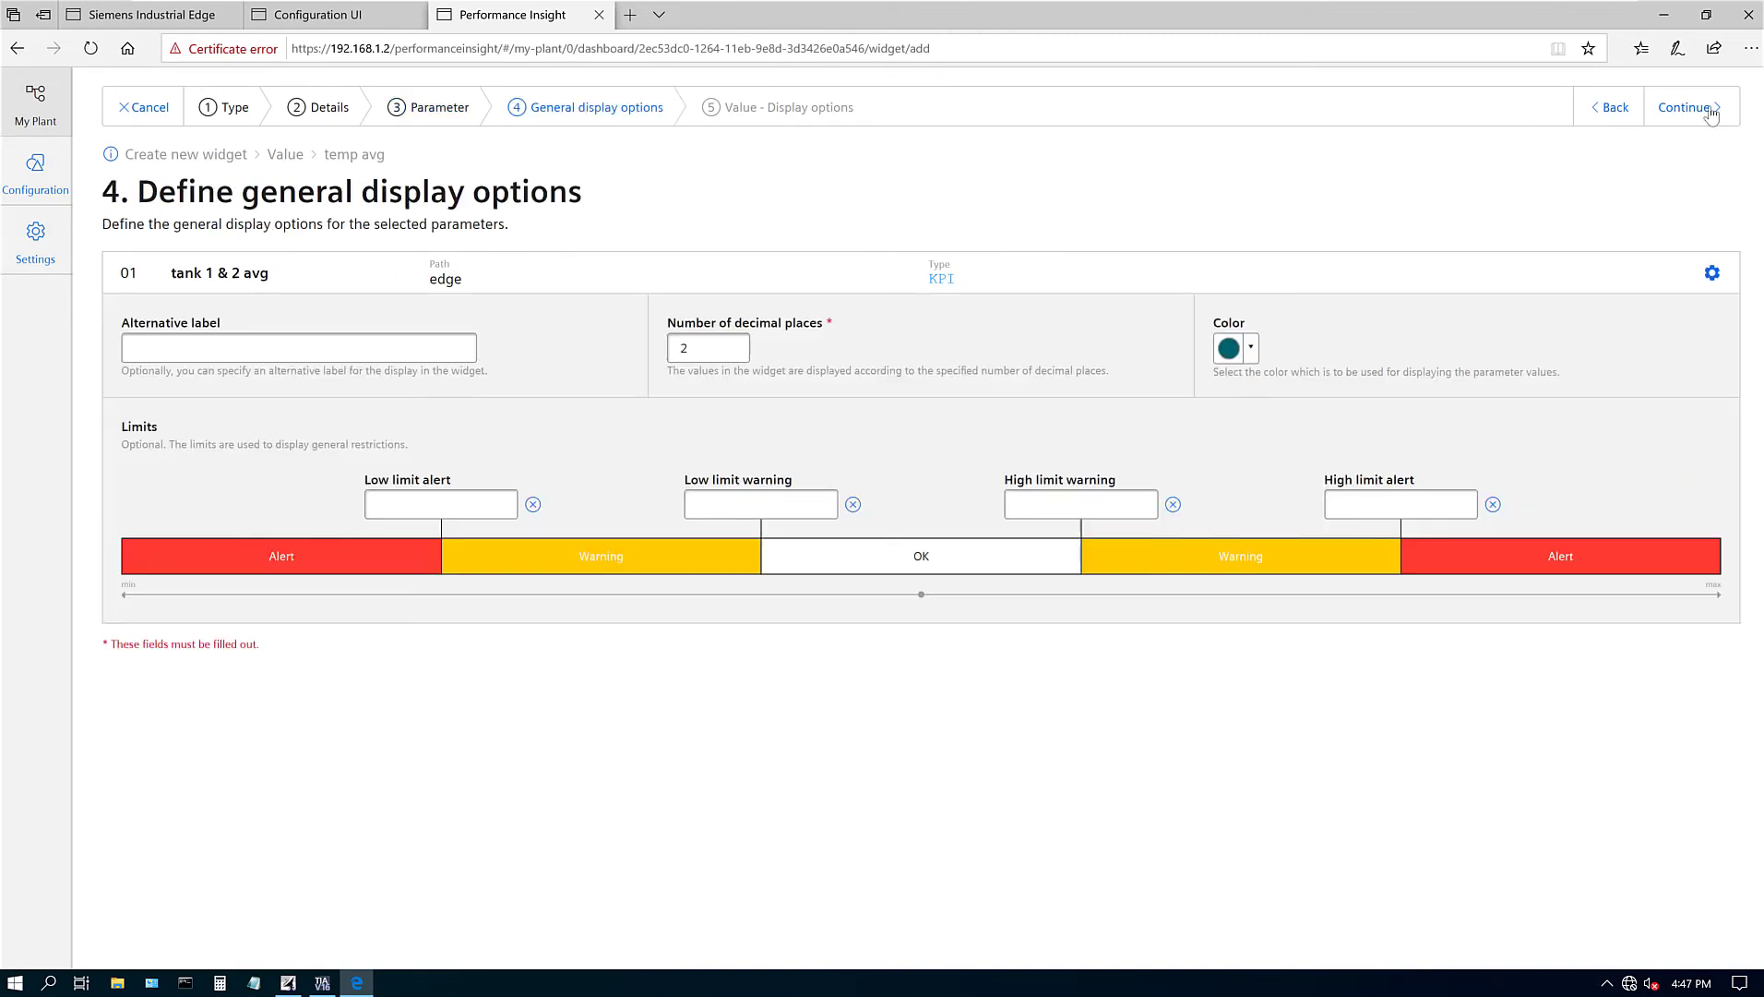
click(1710, 109)
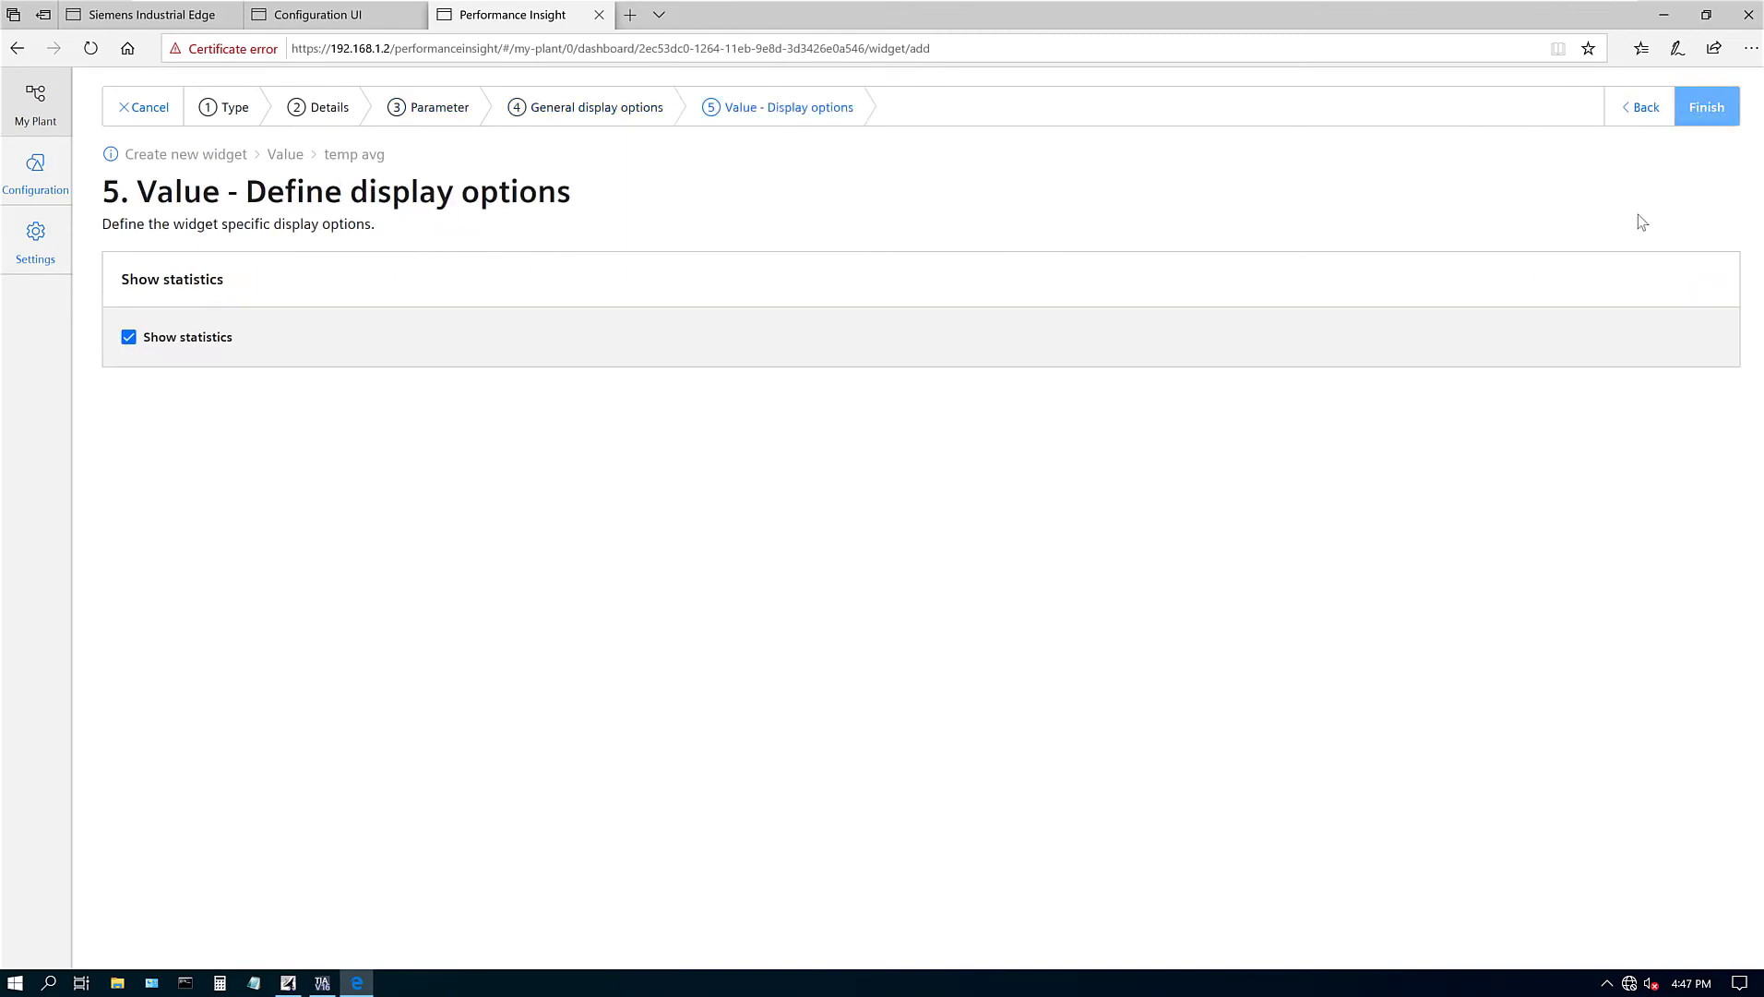
click(1707, 107)
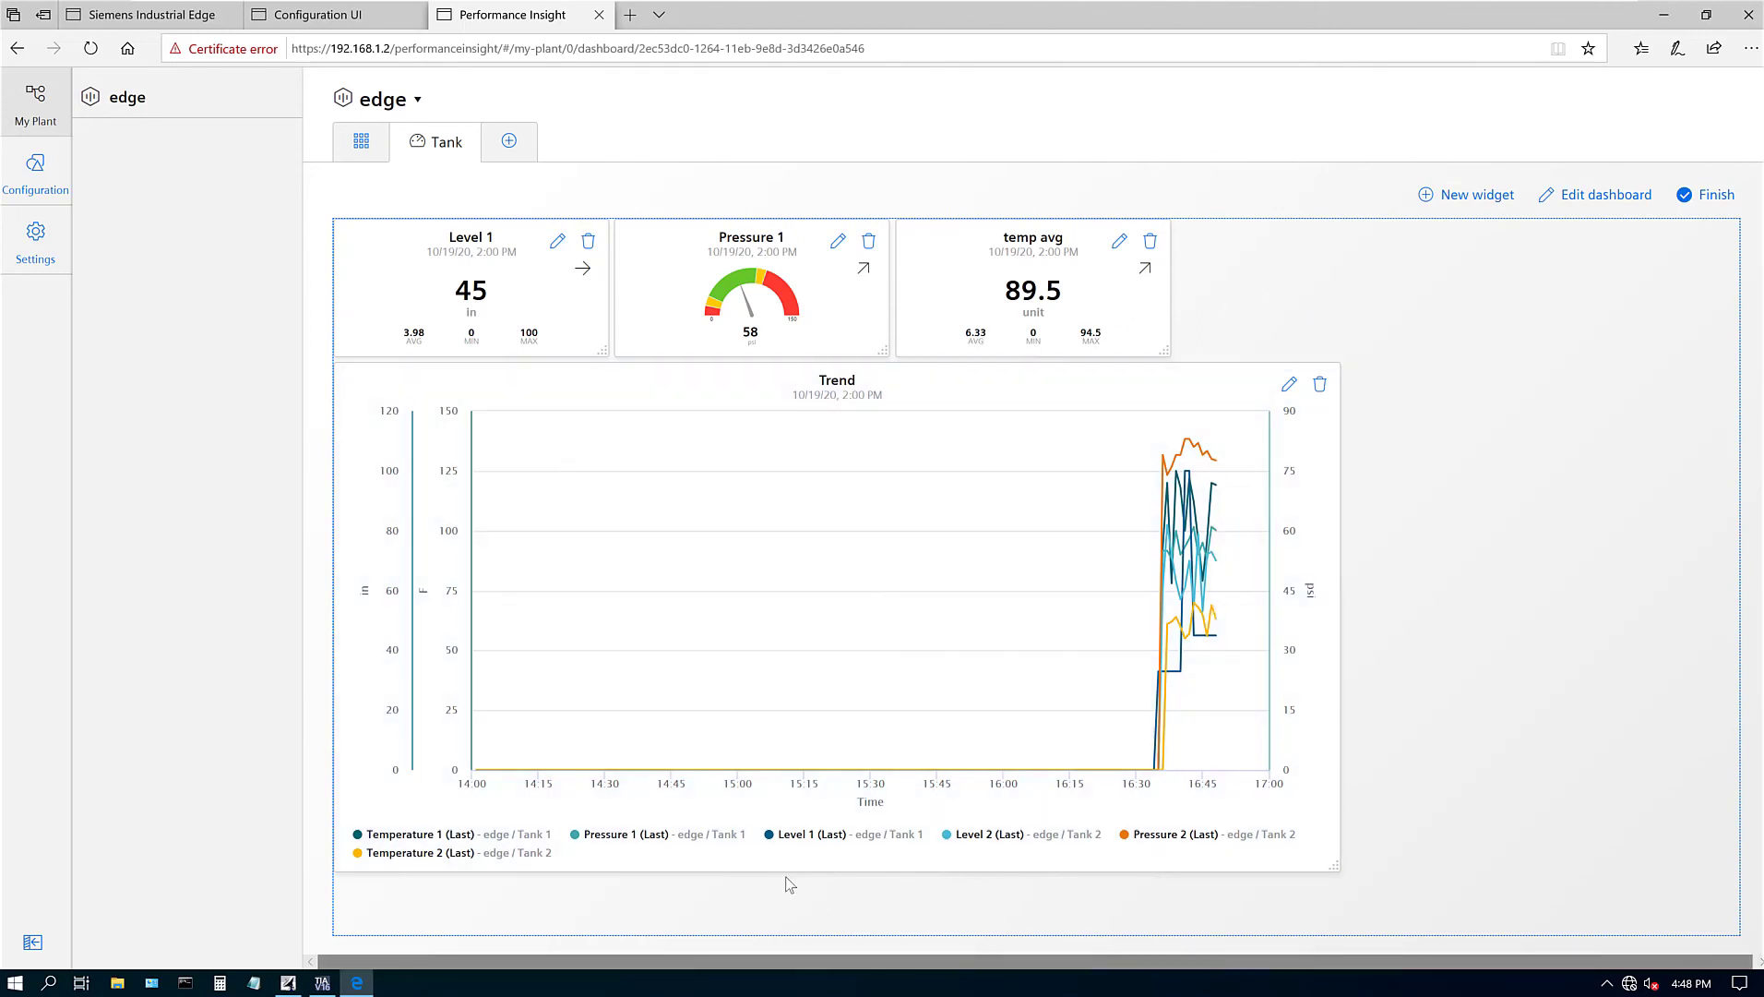
Move the tank HMI panel aside and drag its level slider to raise Level 1 from 45 to 62.
click(288, 982)
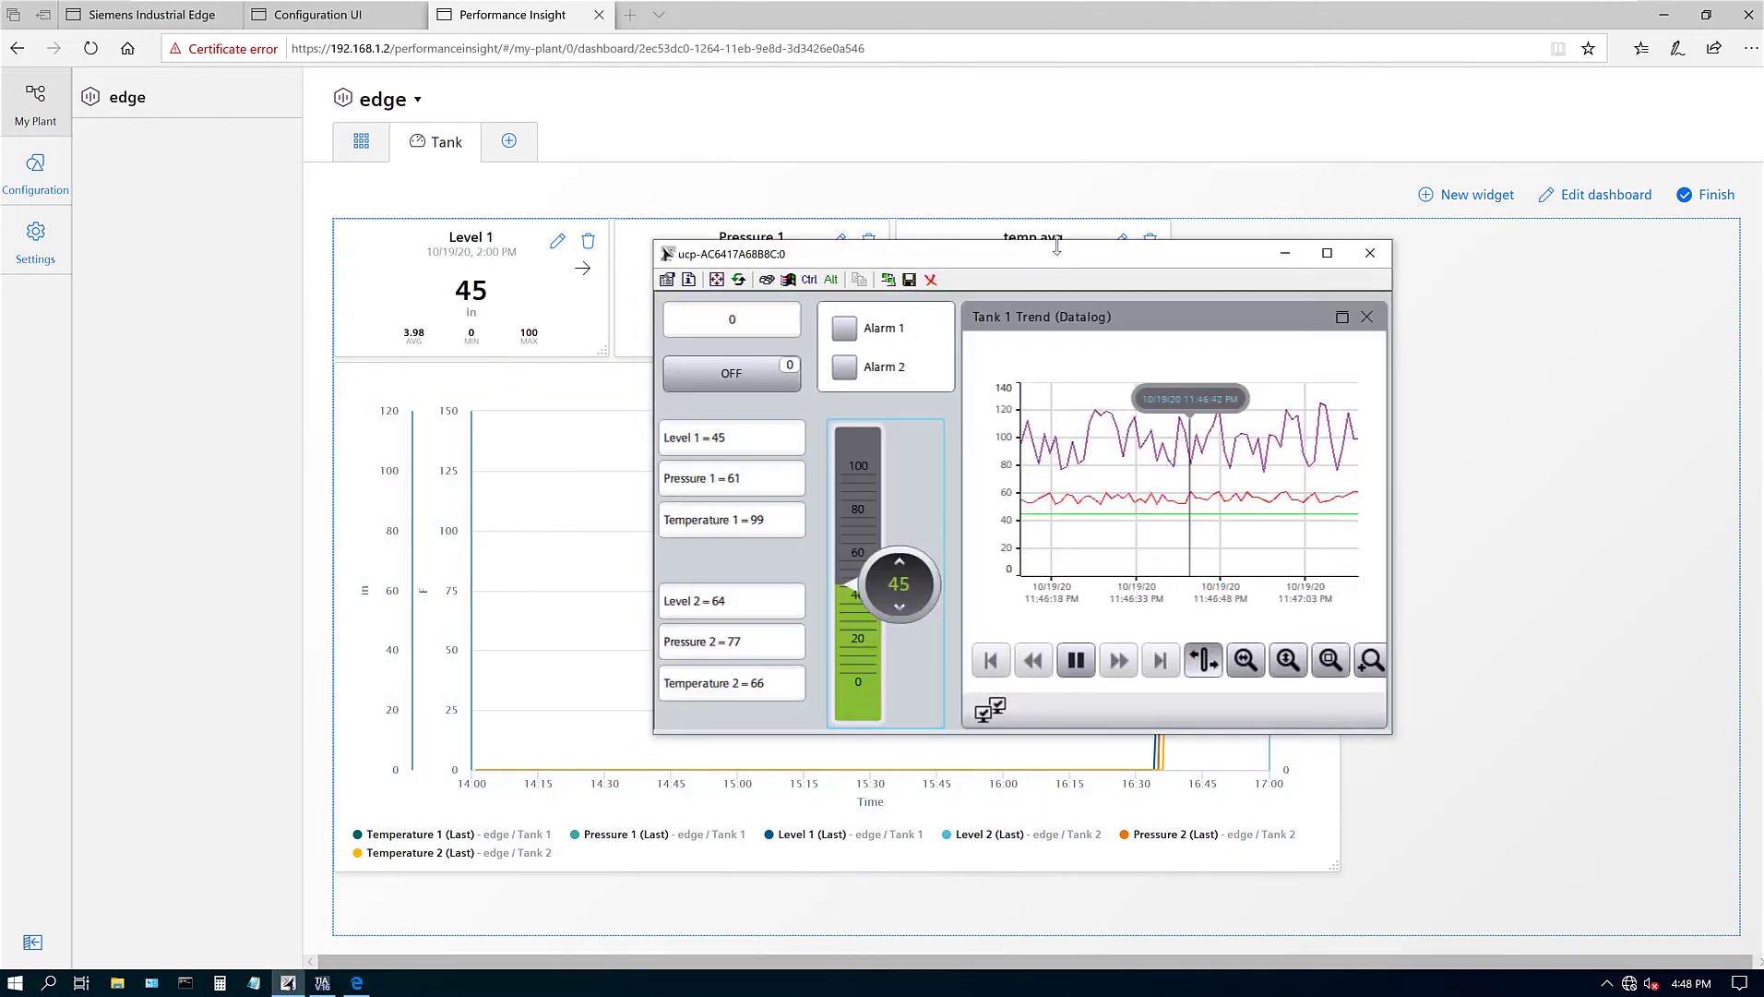
drag(1052, 298, 1279, 452)
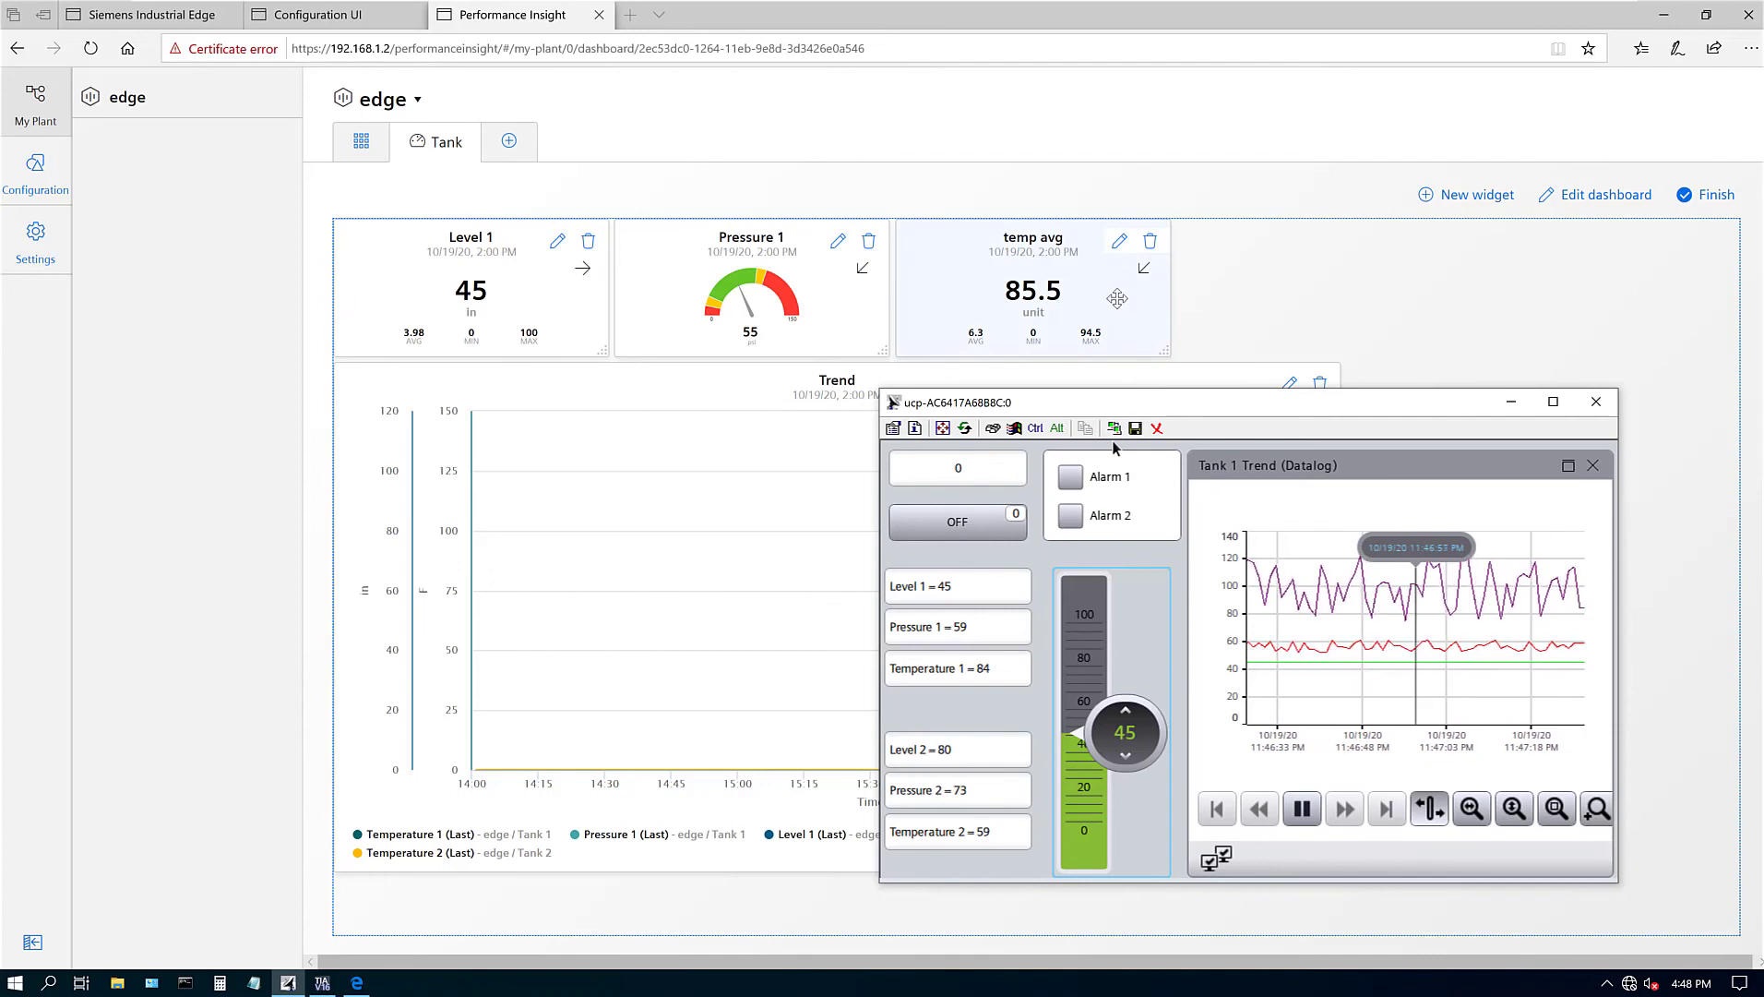
drag(1125, 732, 1127, 695)
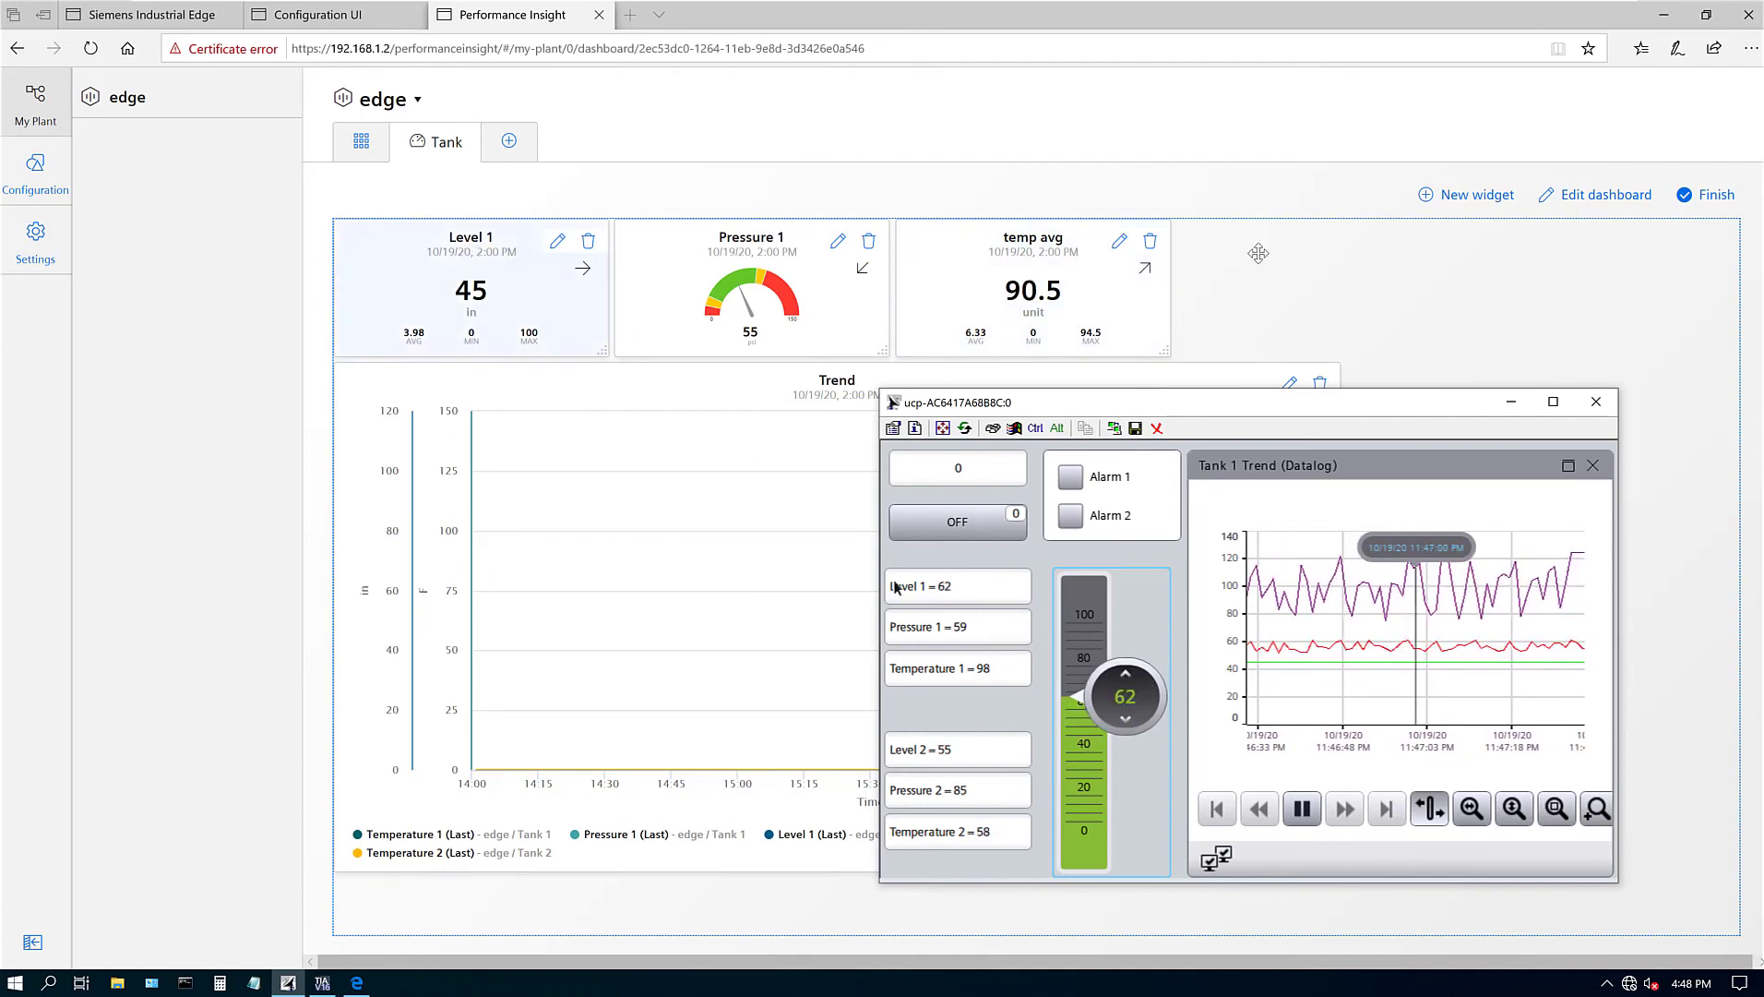
Stop editing the Tank dashboard and set its time range to a full Day.
click(1722, 205)
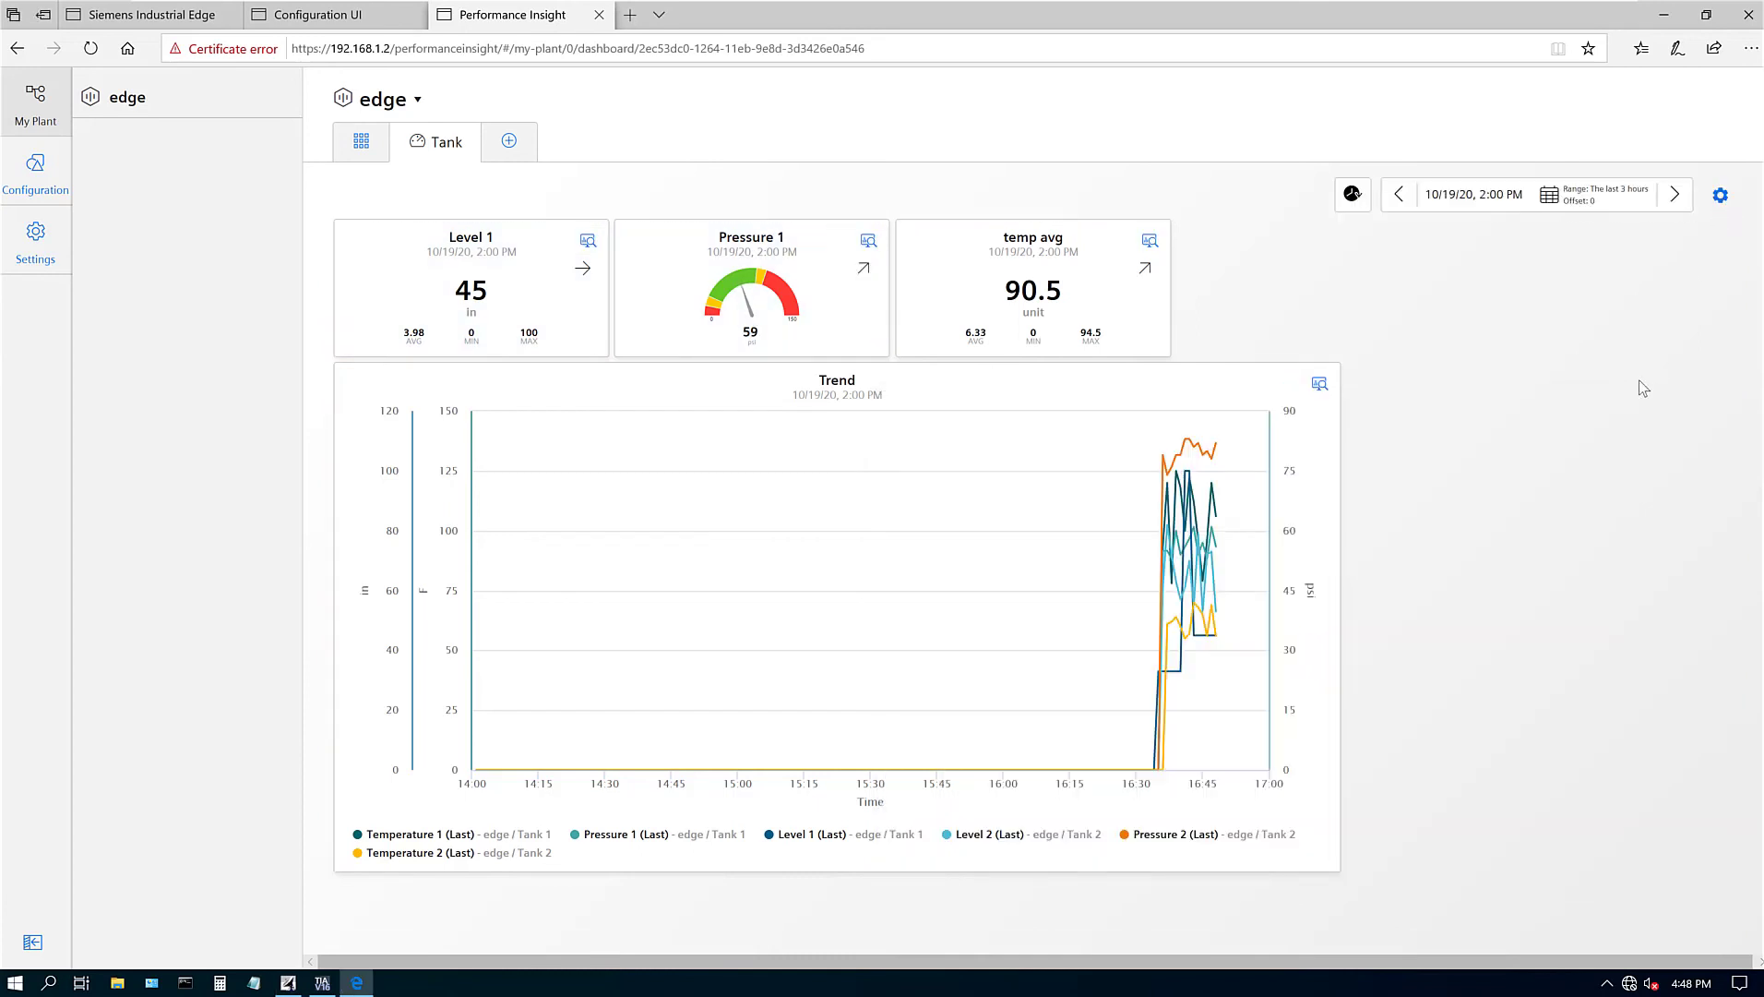
click(1553, 199)
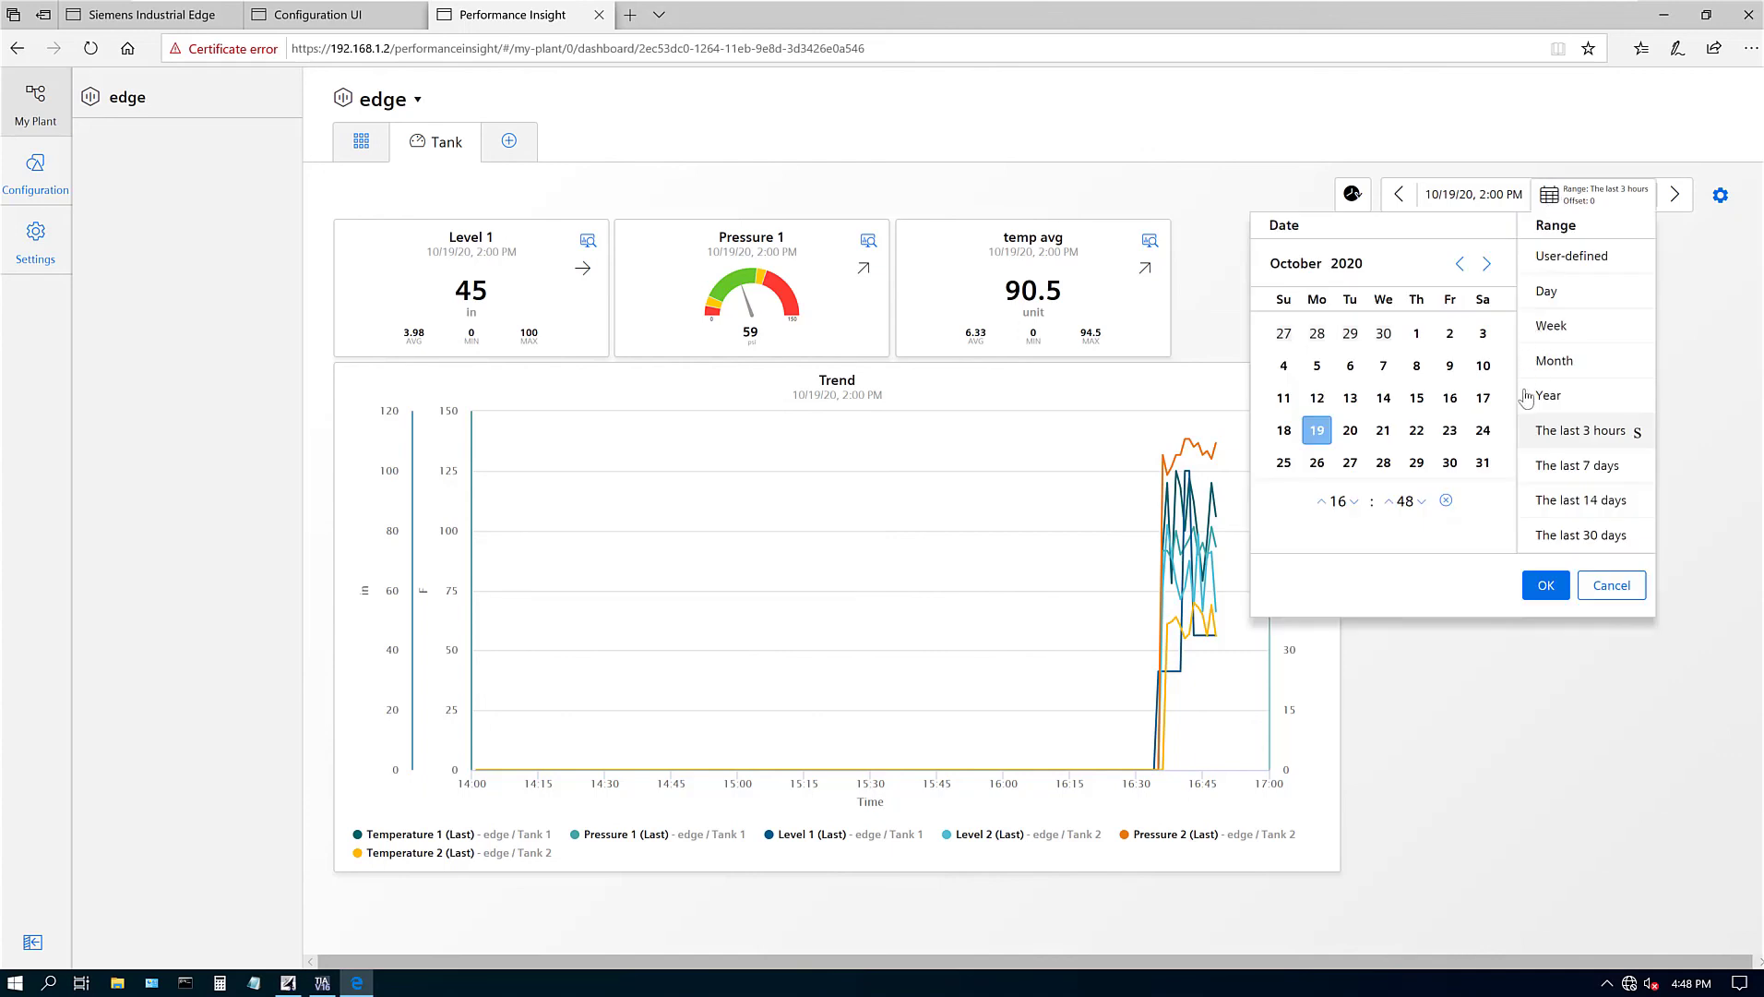
click(1556, 291)
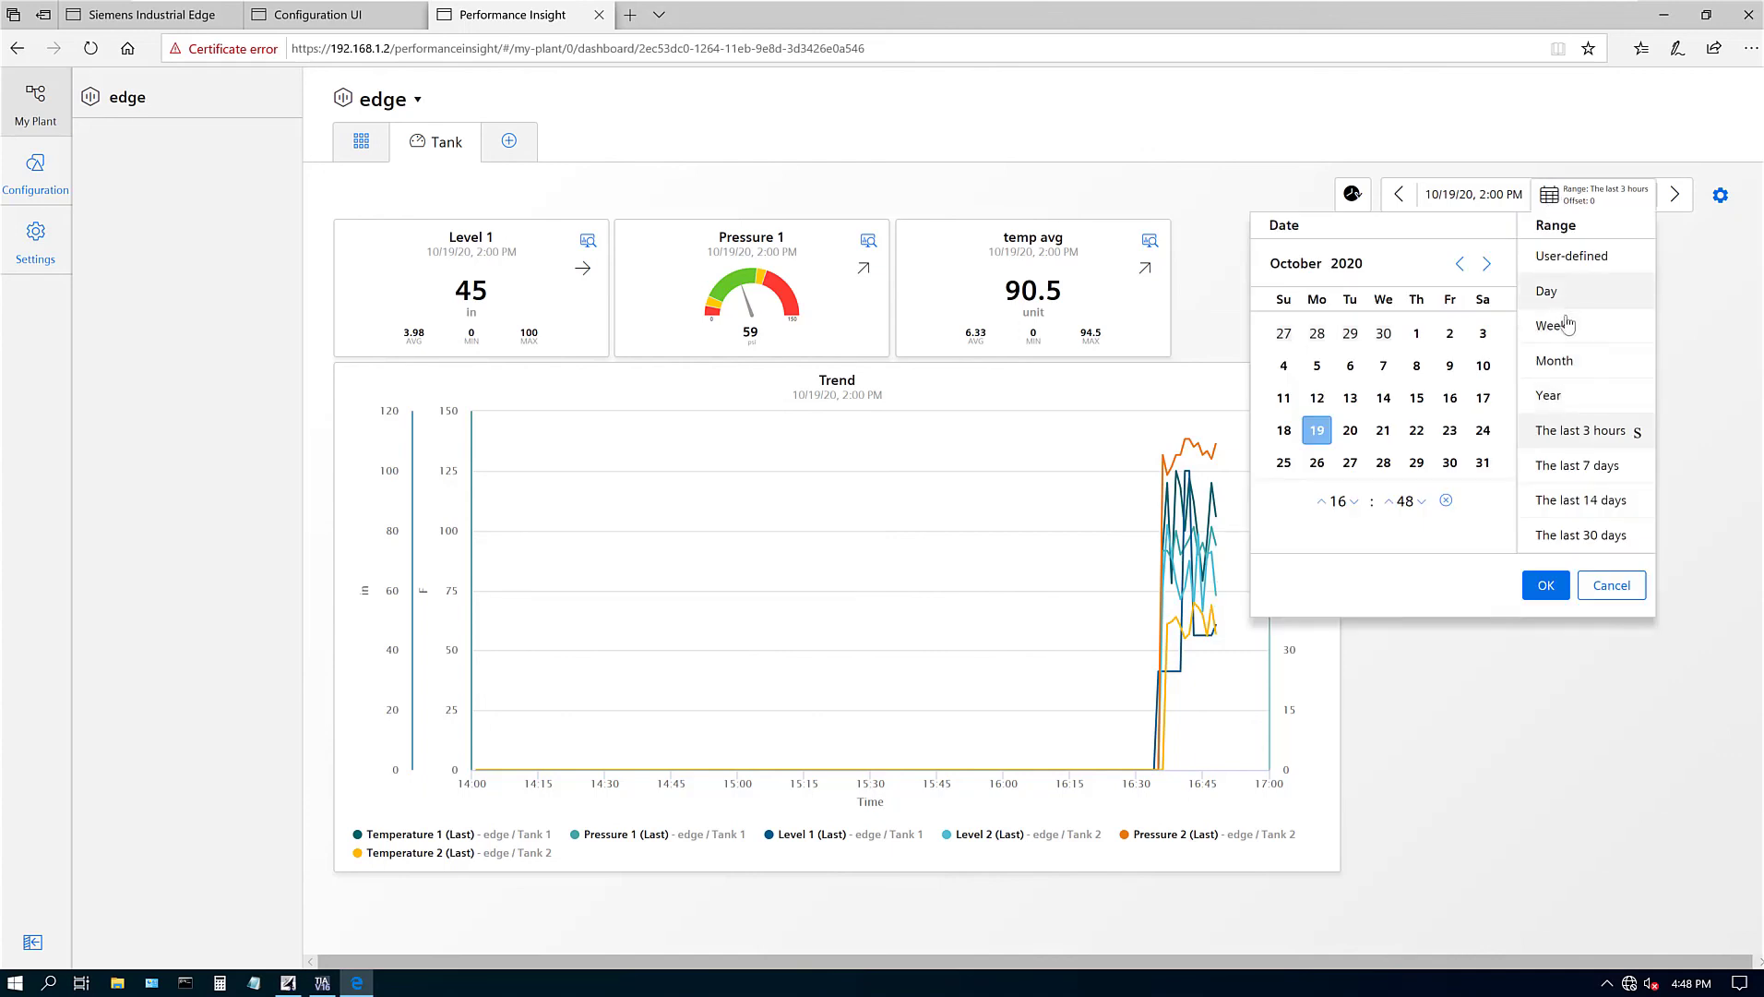
click(1543, 585)
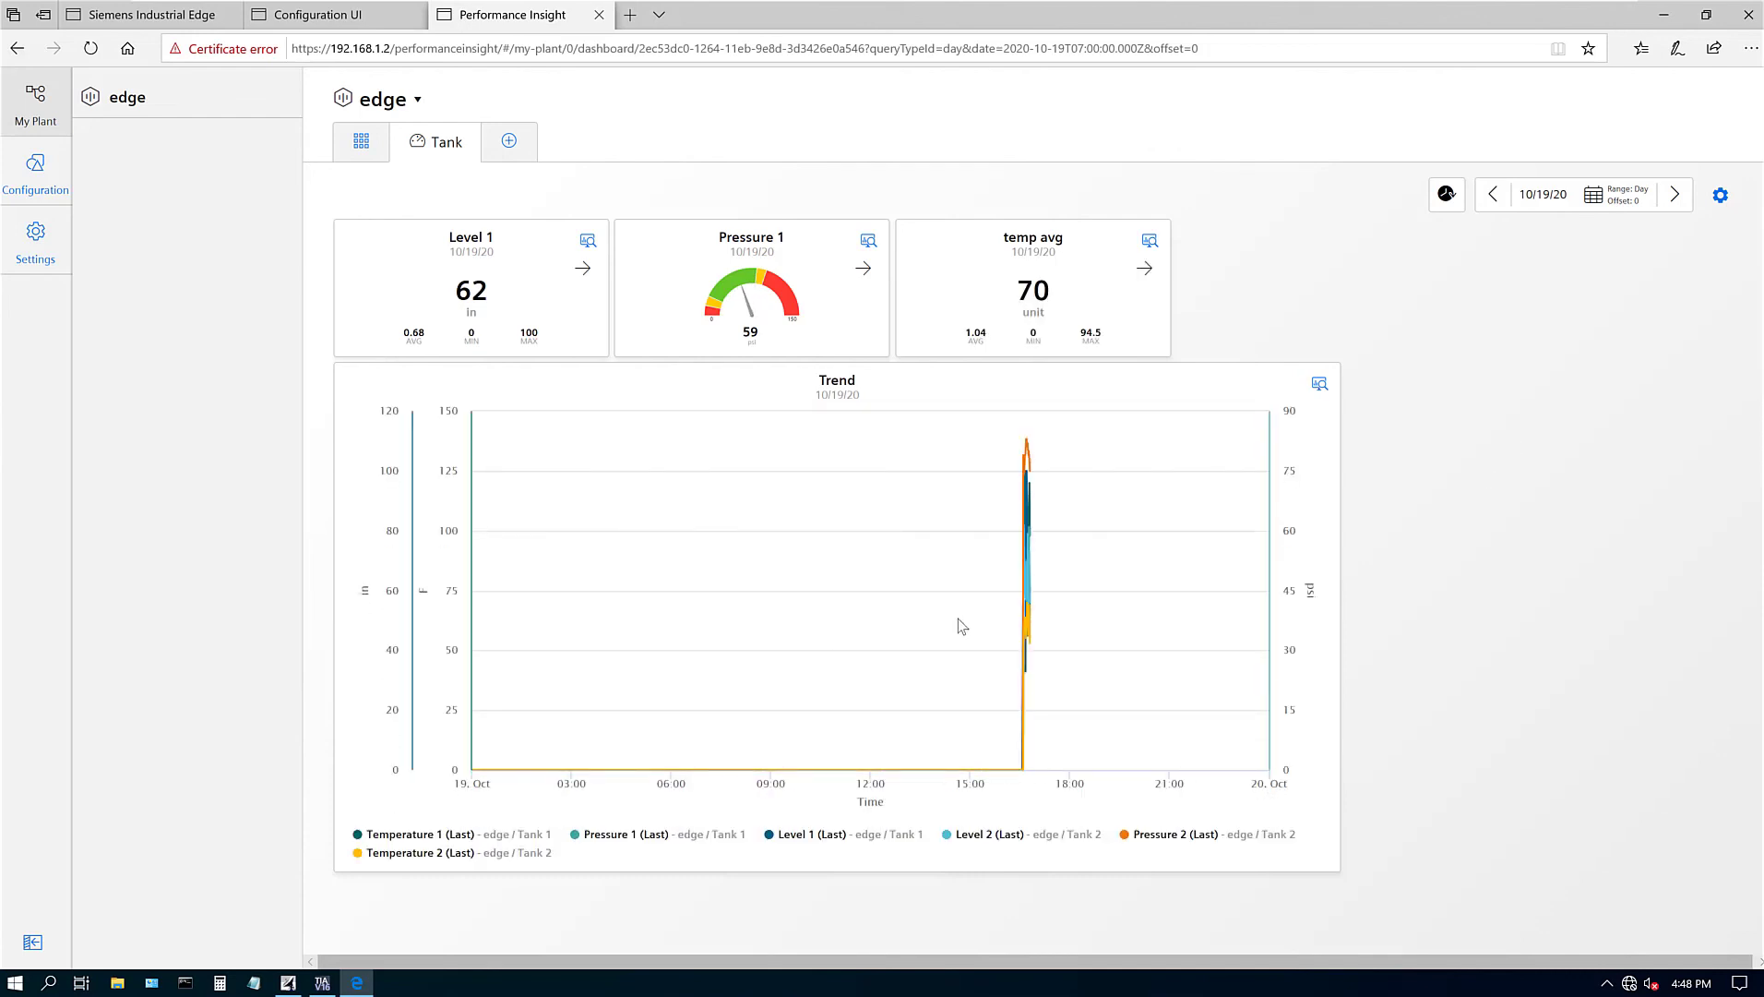
Set the dashboard's time range back to the last 3 hours.
click(1598, 205)
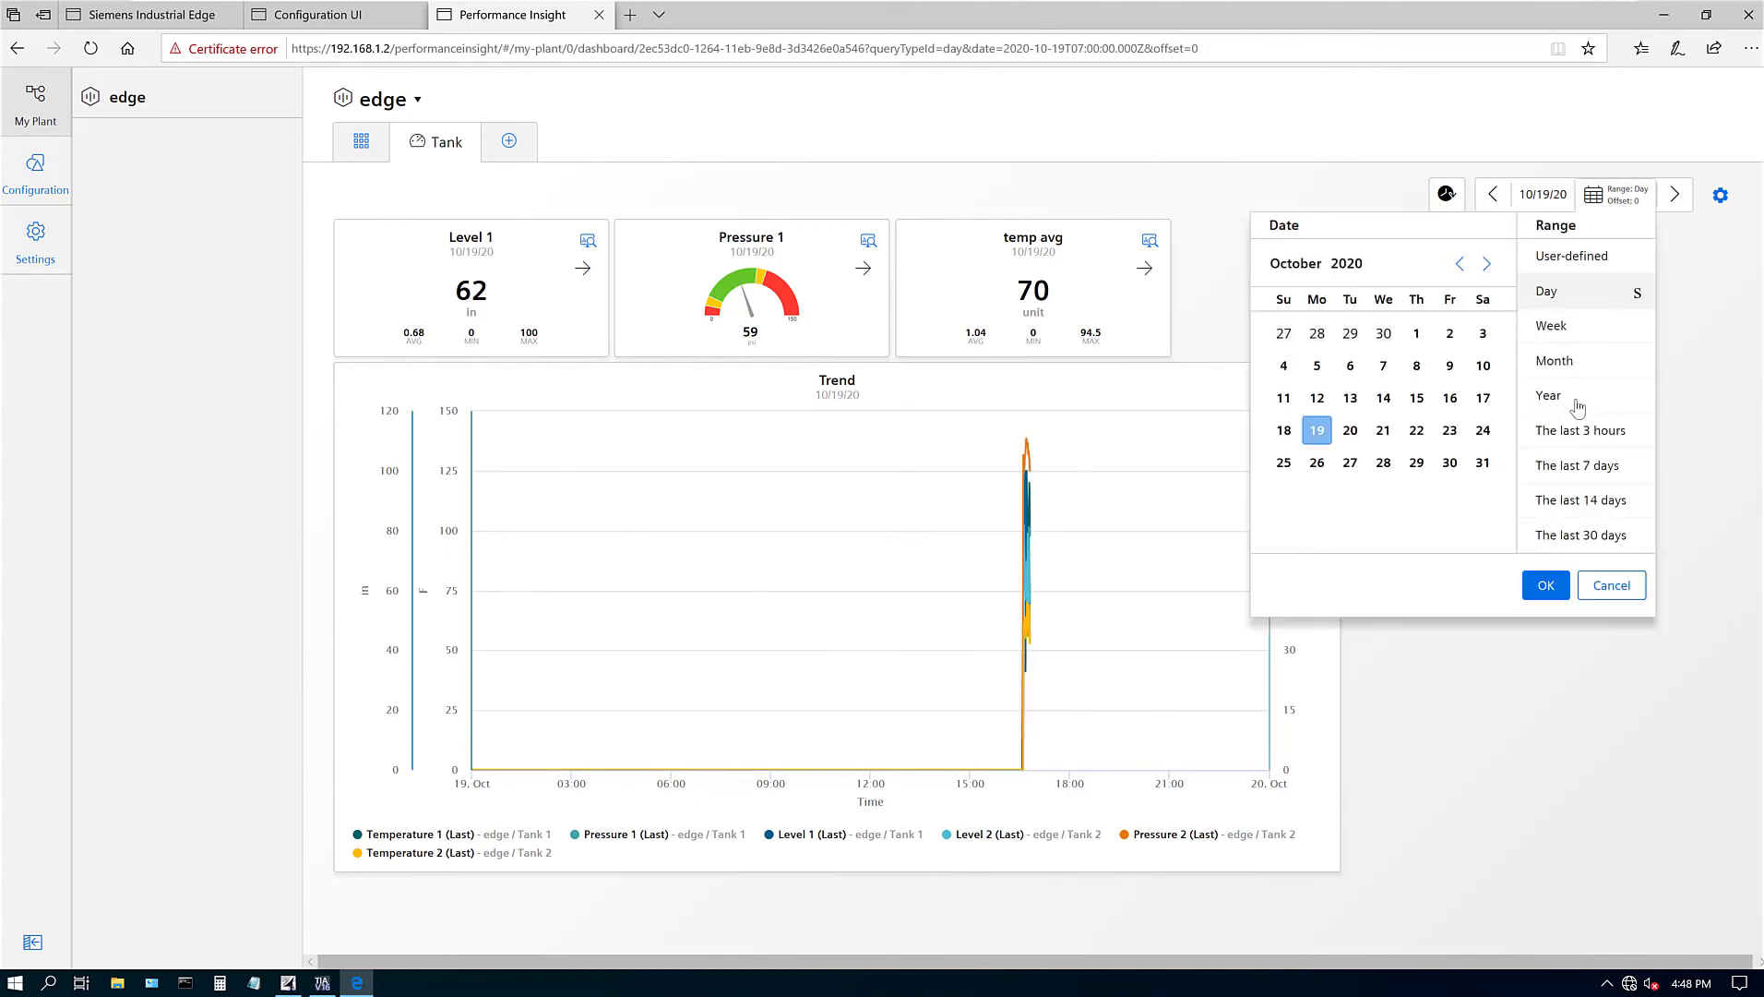
click(1572, 441)
click(1546, 587)
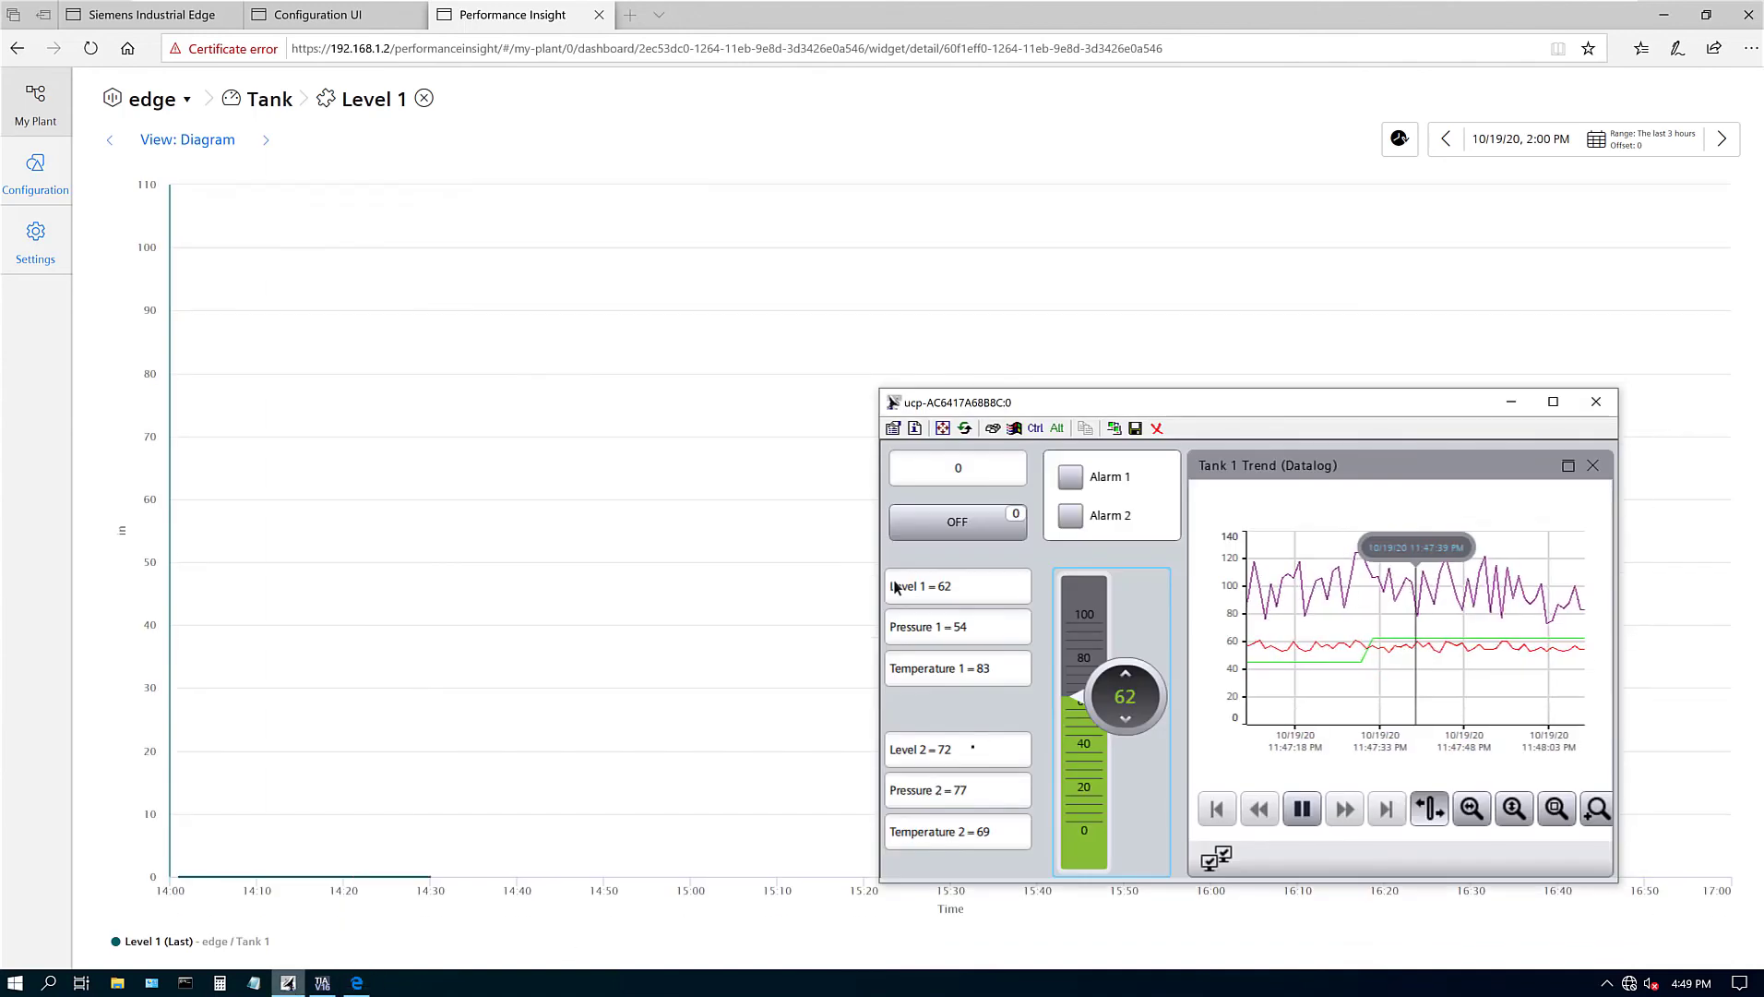
Drag the HMI level slider to 0, minimize the panel, and switch the Level 1 detail to histogram view.
click(1133, 635)
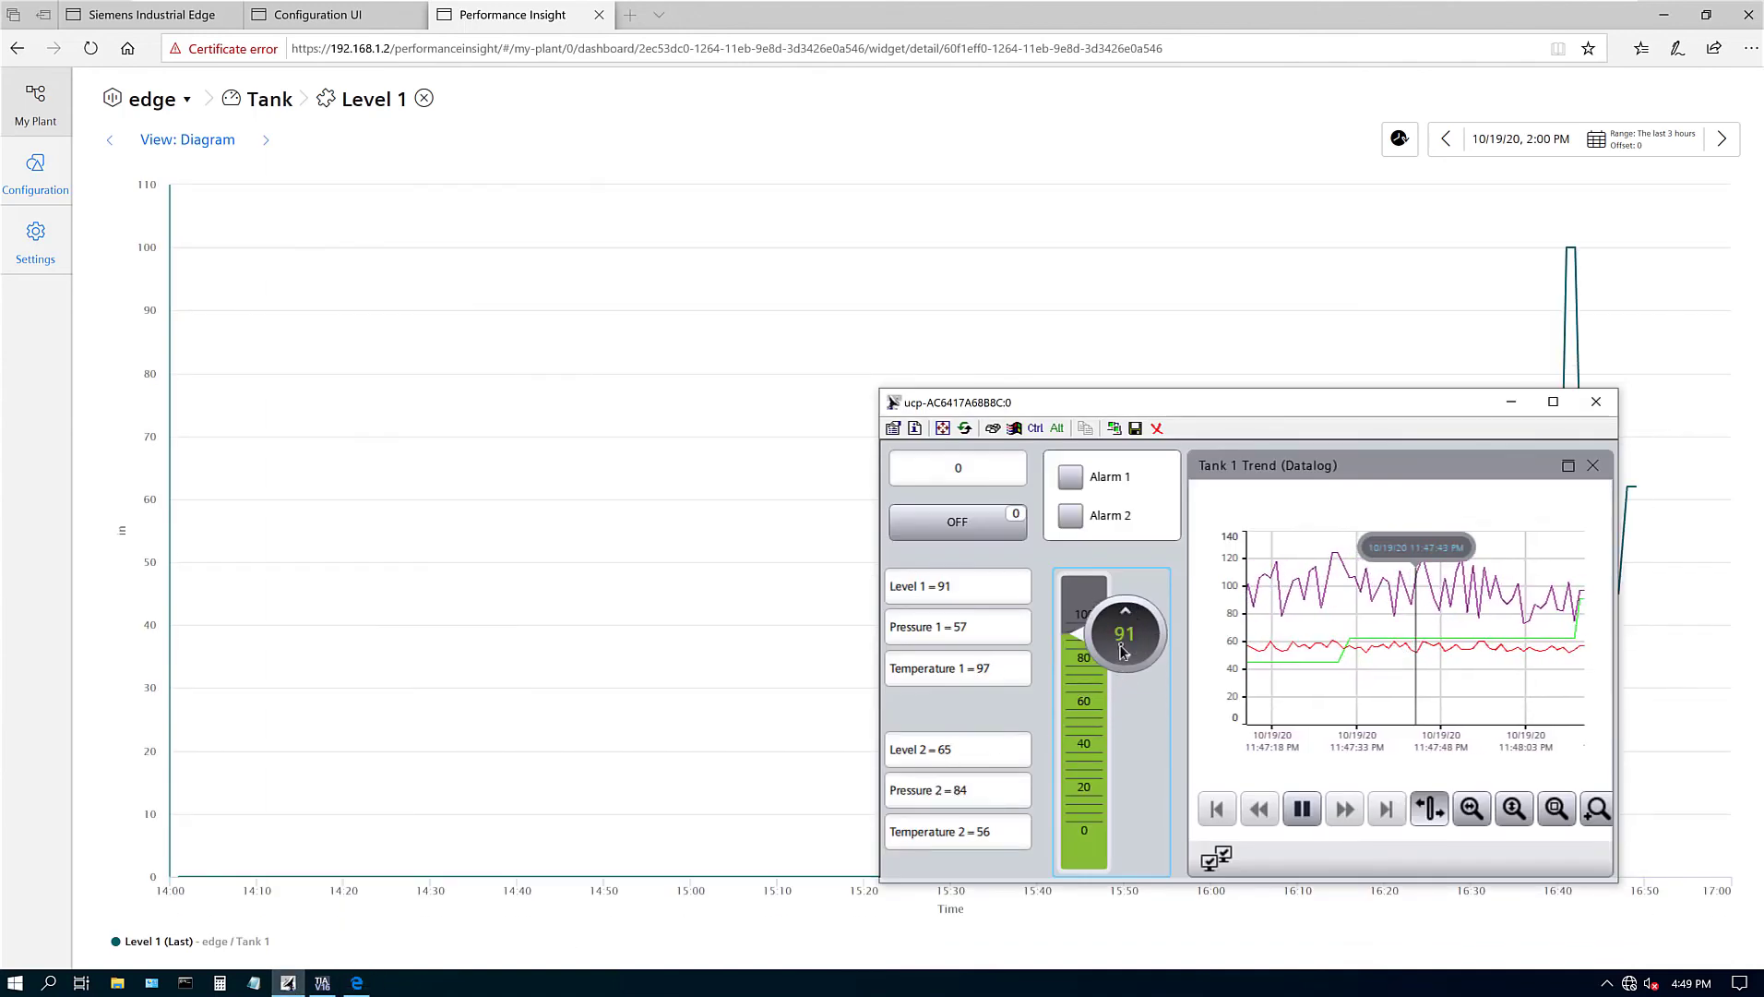
drag(1123, 650, 1125, 830)
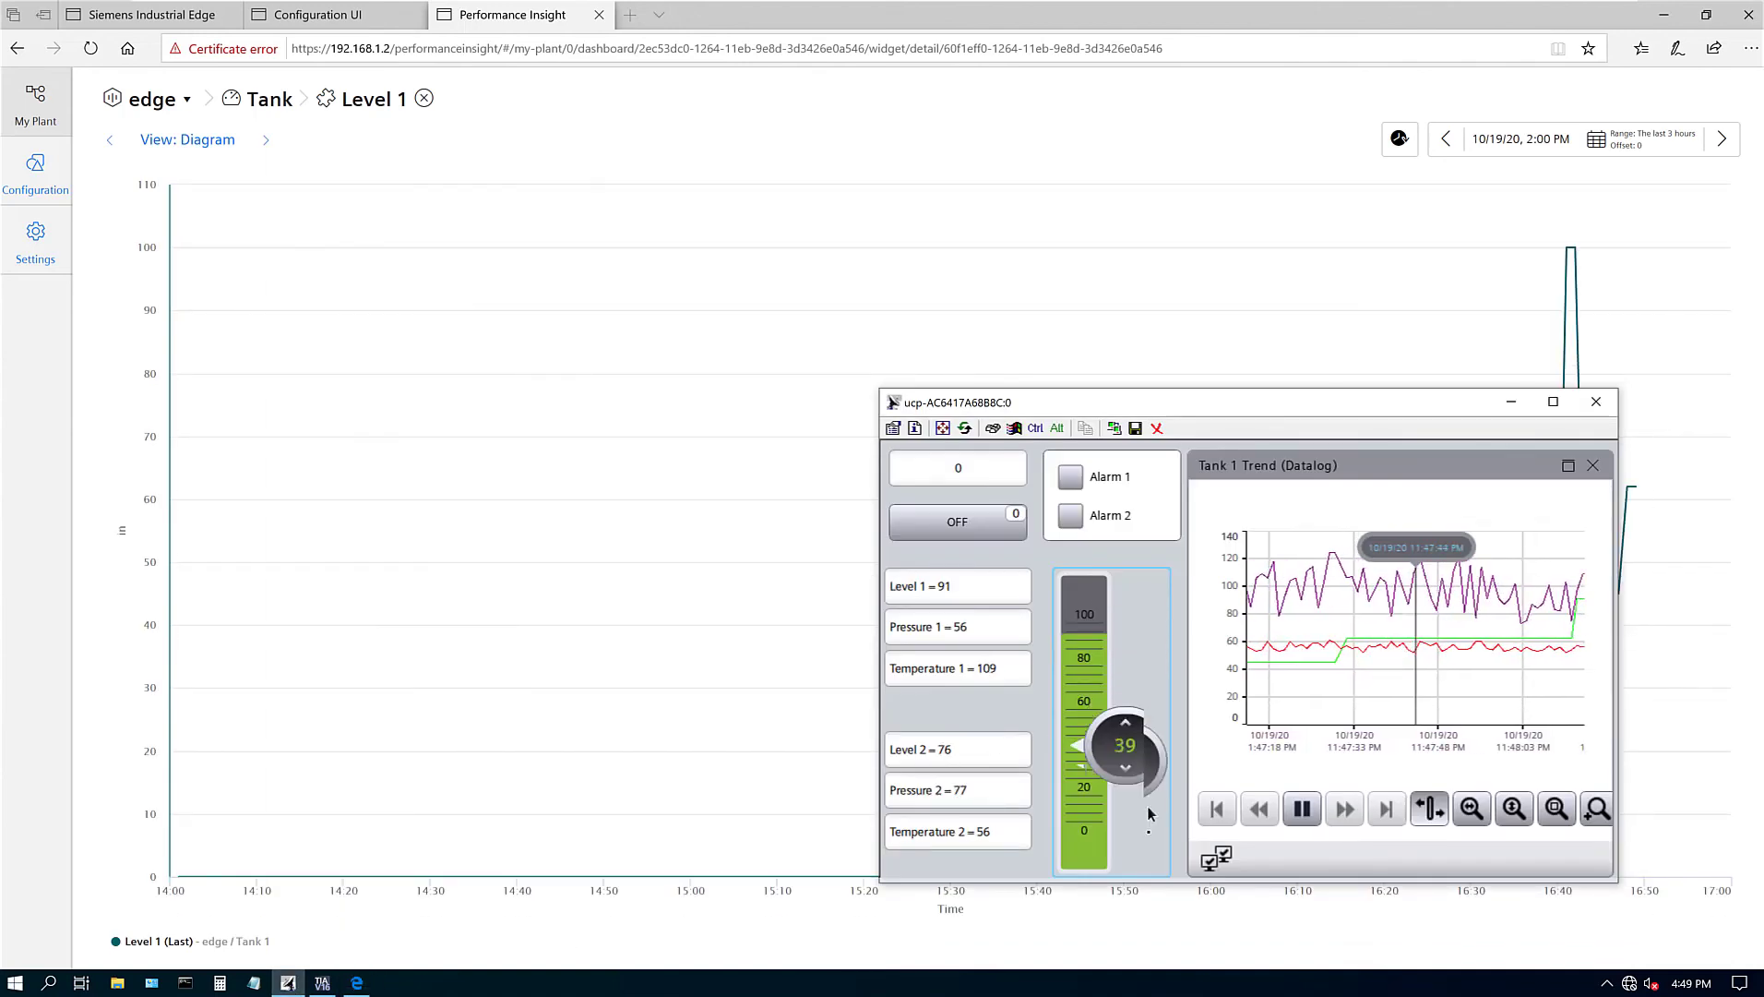
click(1514, 403)
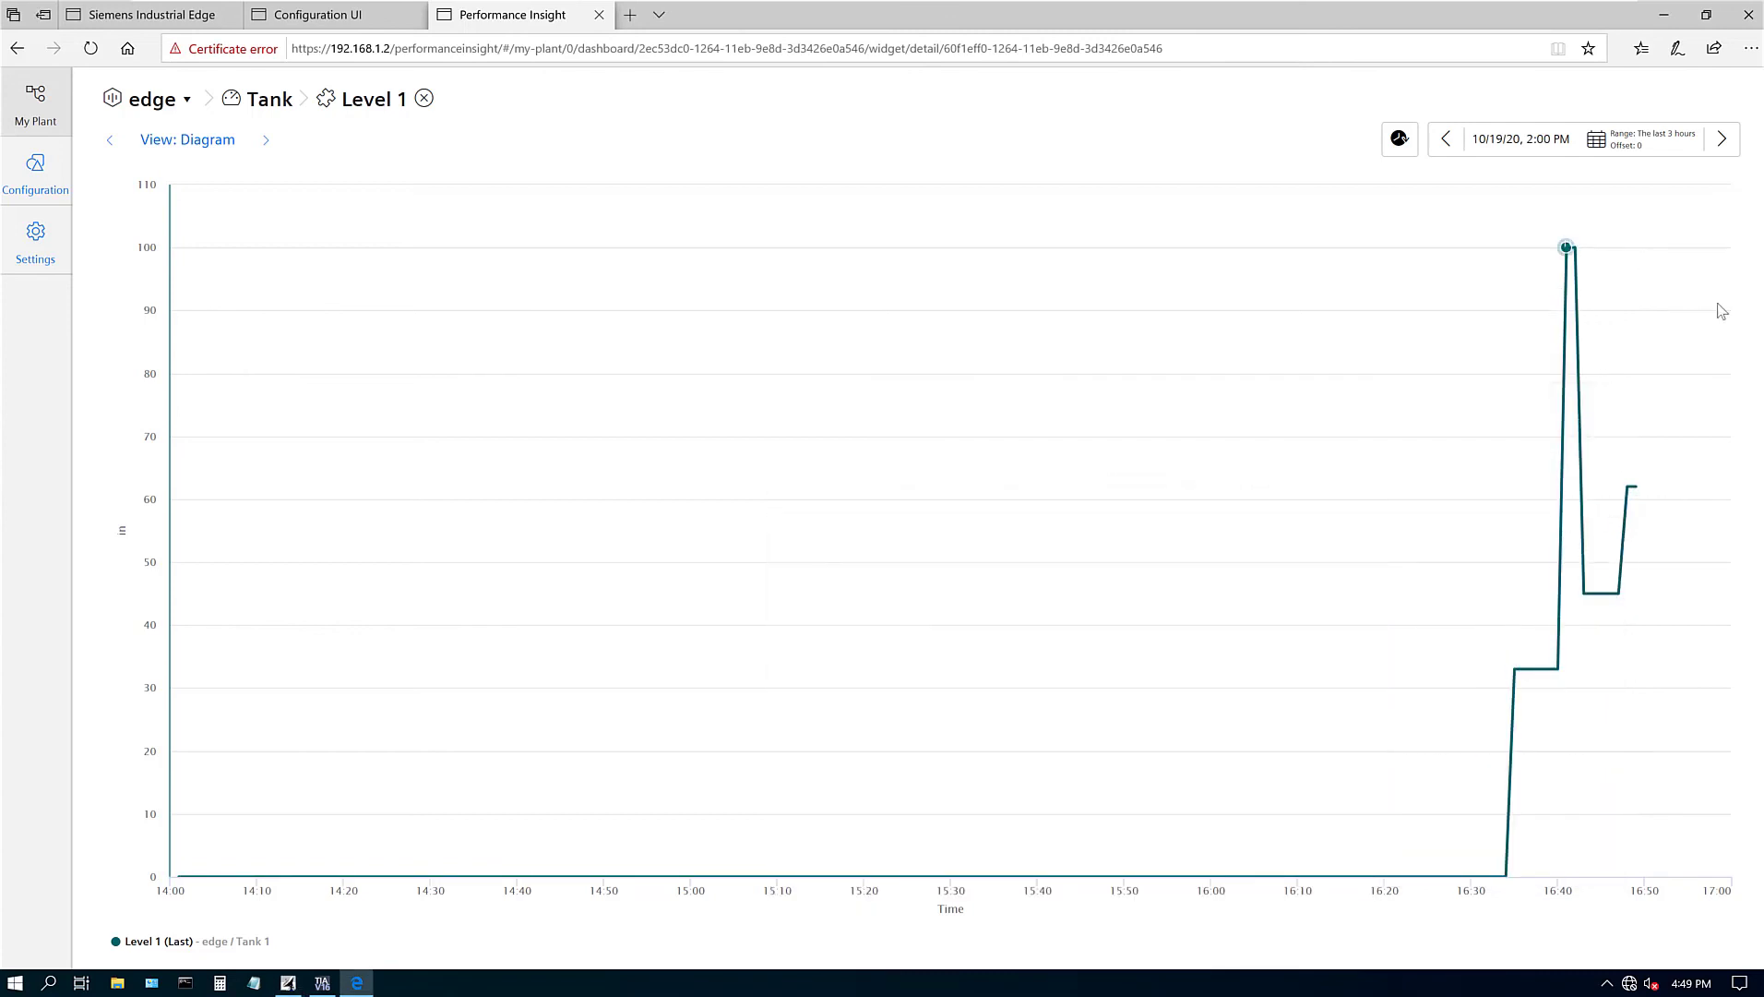
click(266, 141)
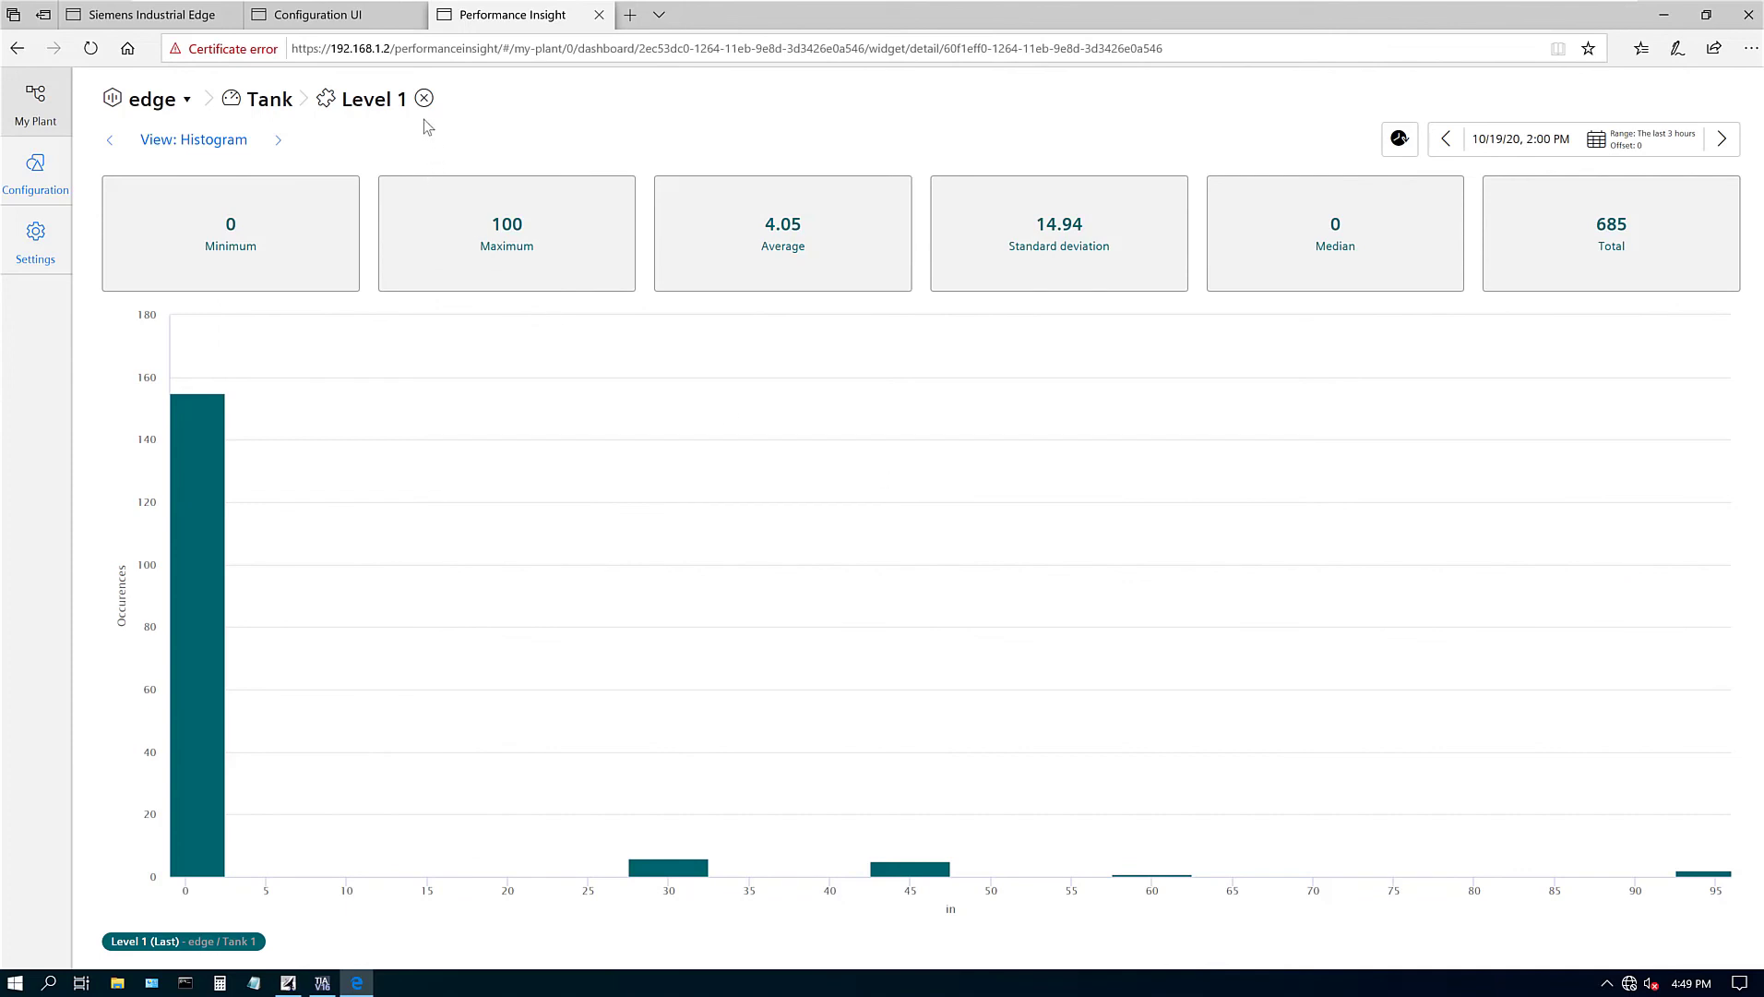
In the Configuration UI, show the edge asset's Tank 1 and Tank 2 aspects via Connectivity.
click(296, 16)
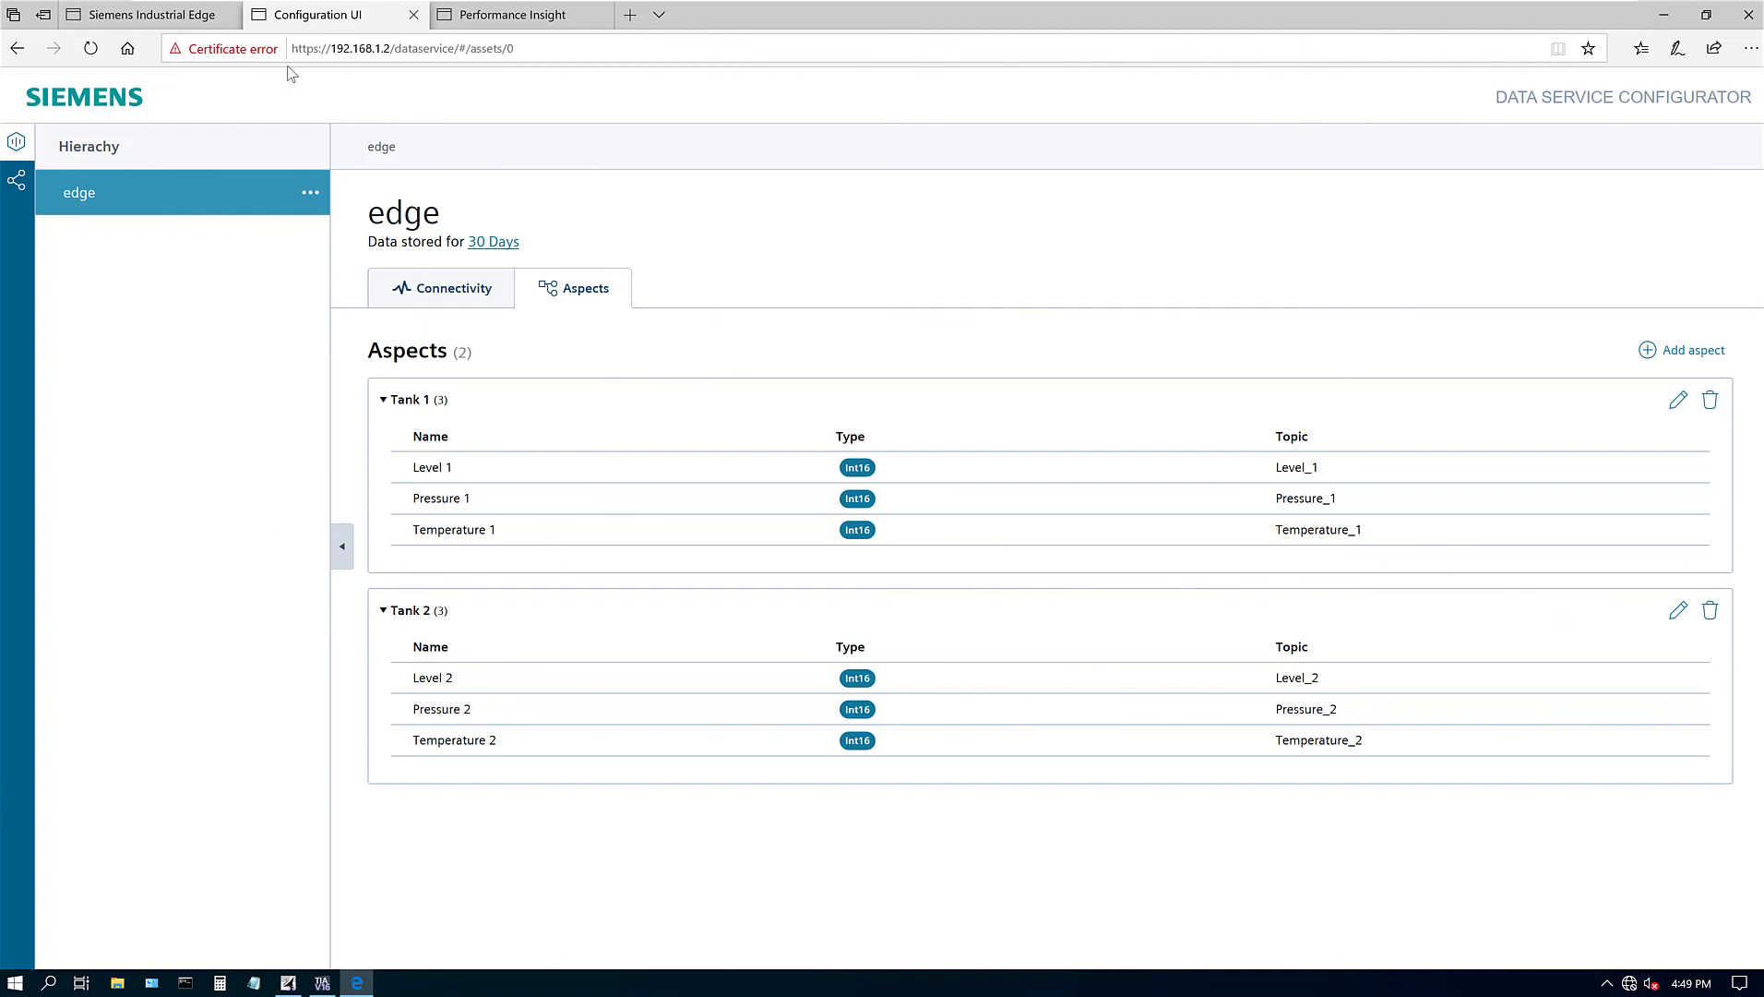
click(435, 294)
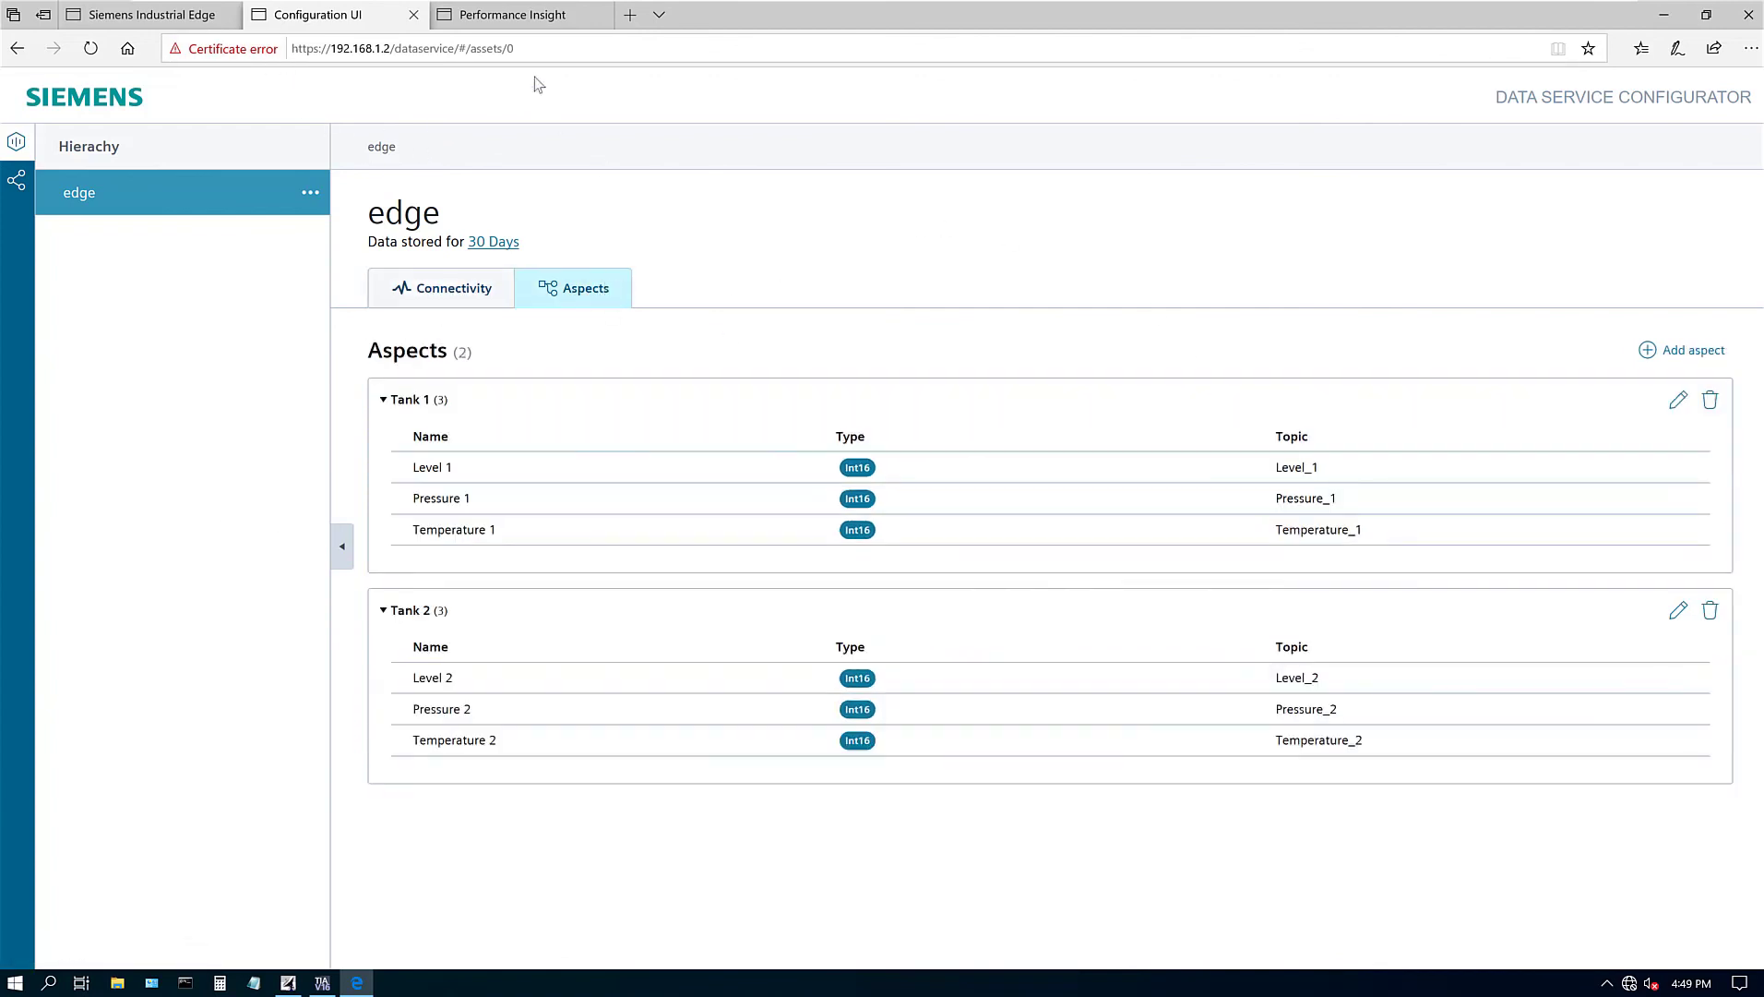
click(586, 288)
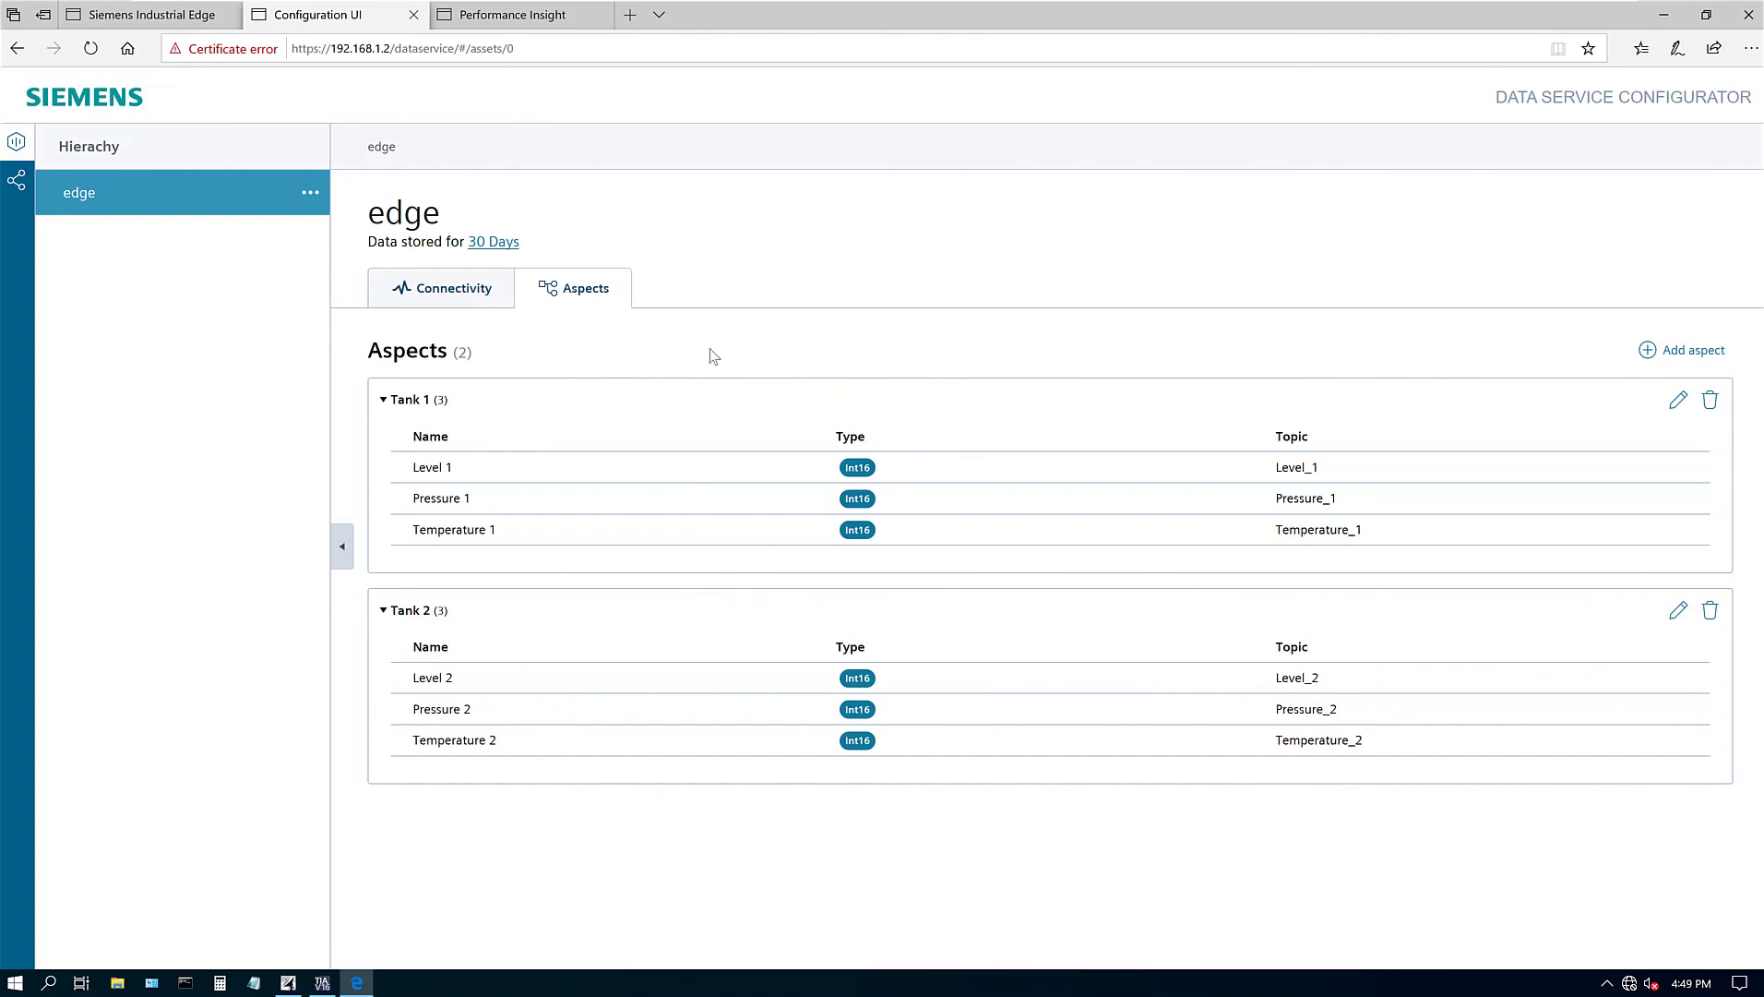
Switch back to Performance Insight and open the Tank dashboard from the breadcrumb.
click(549, 23)
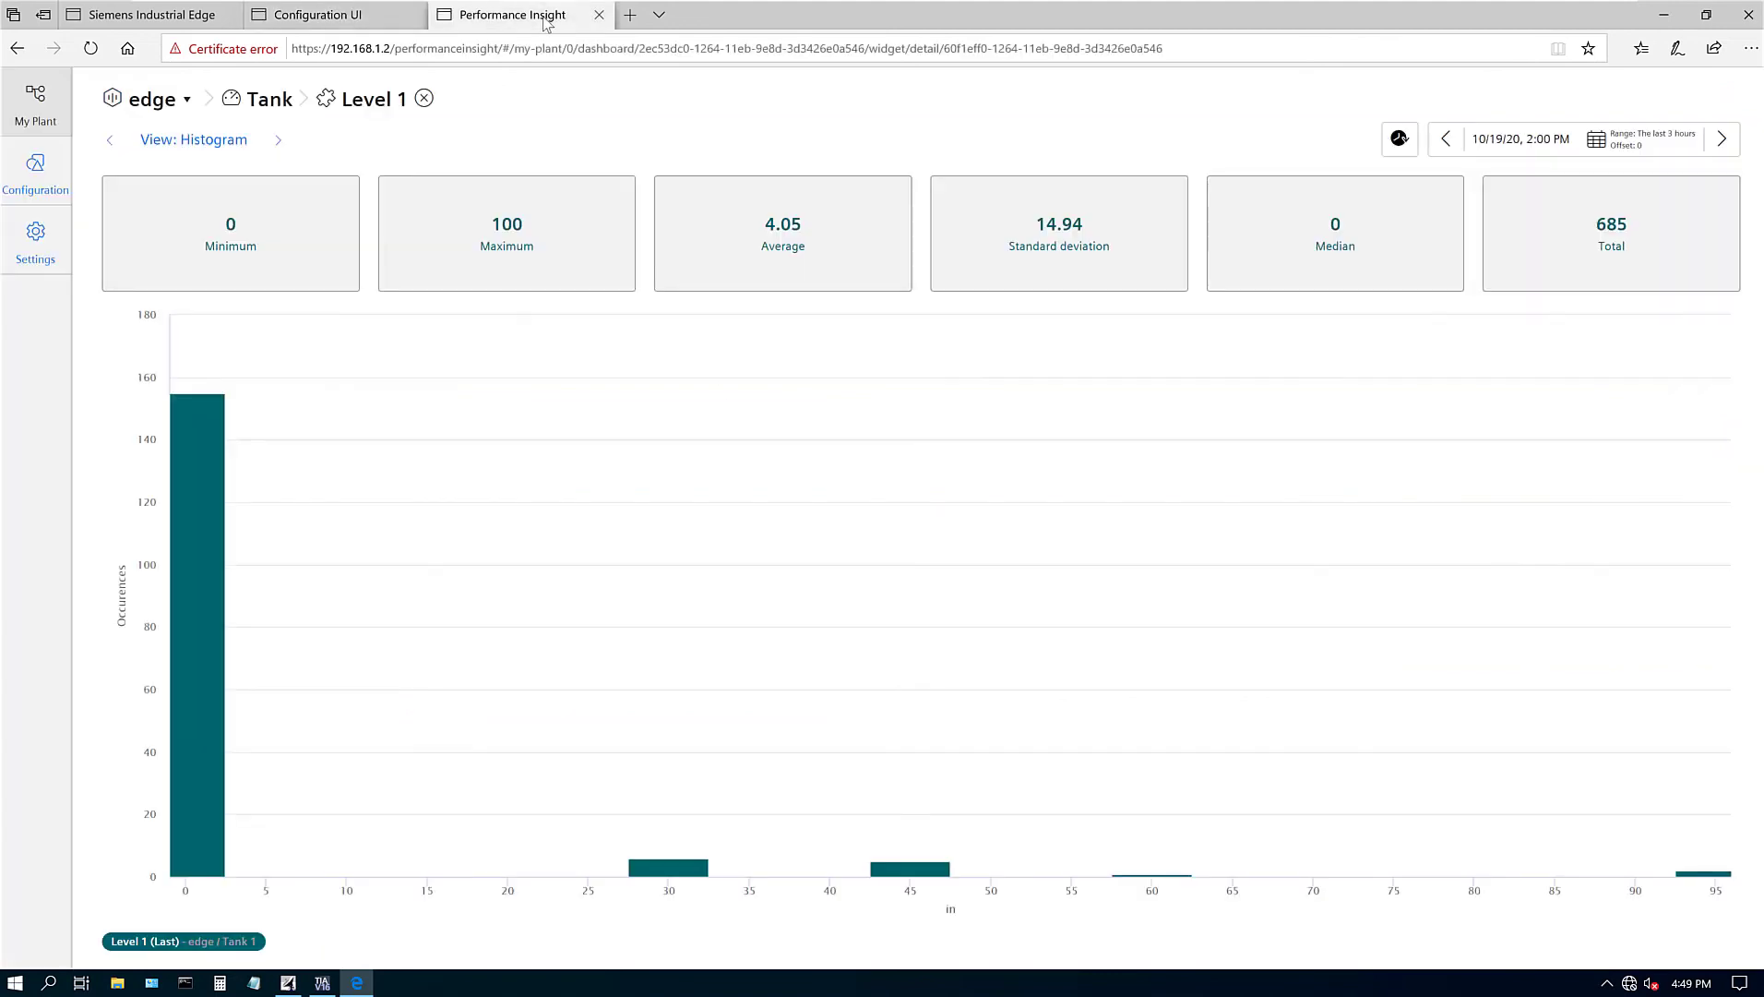
click(56, 105)
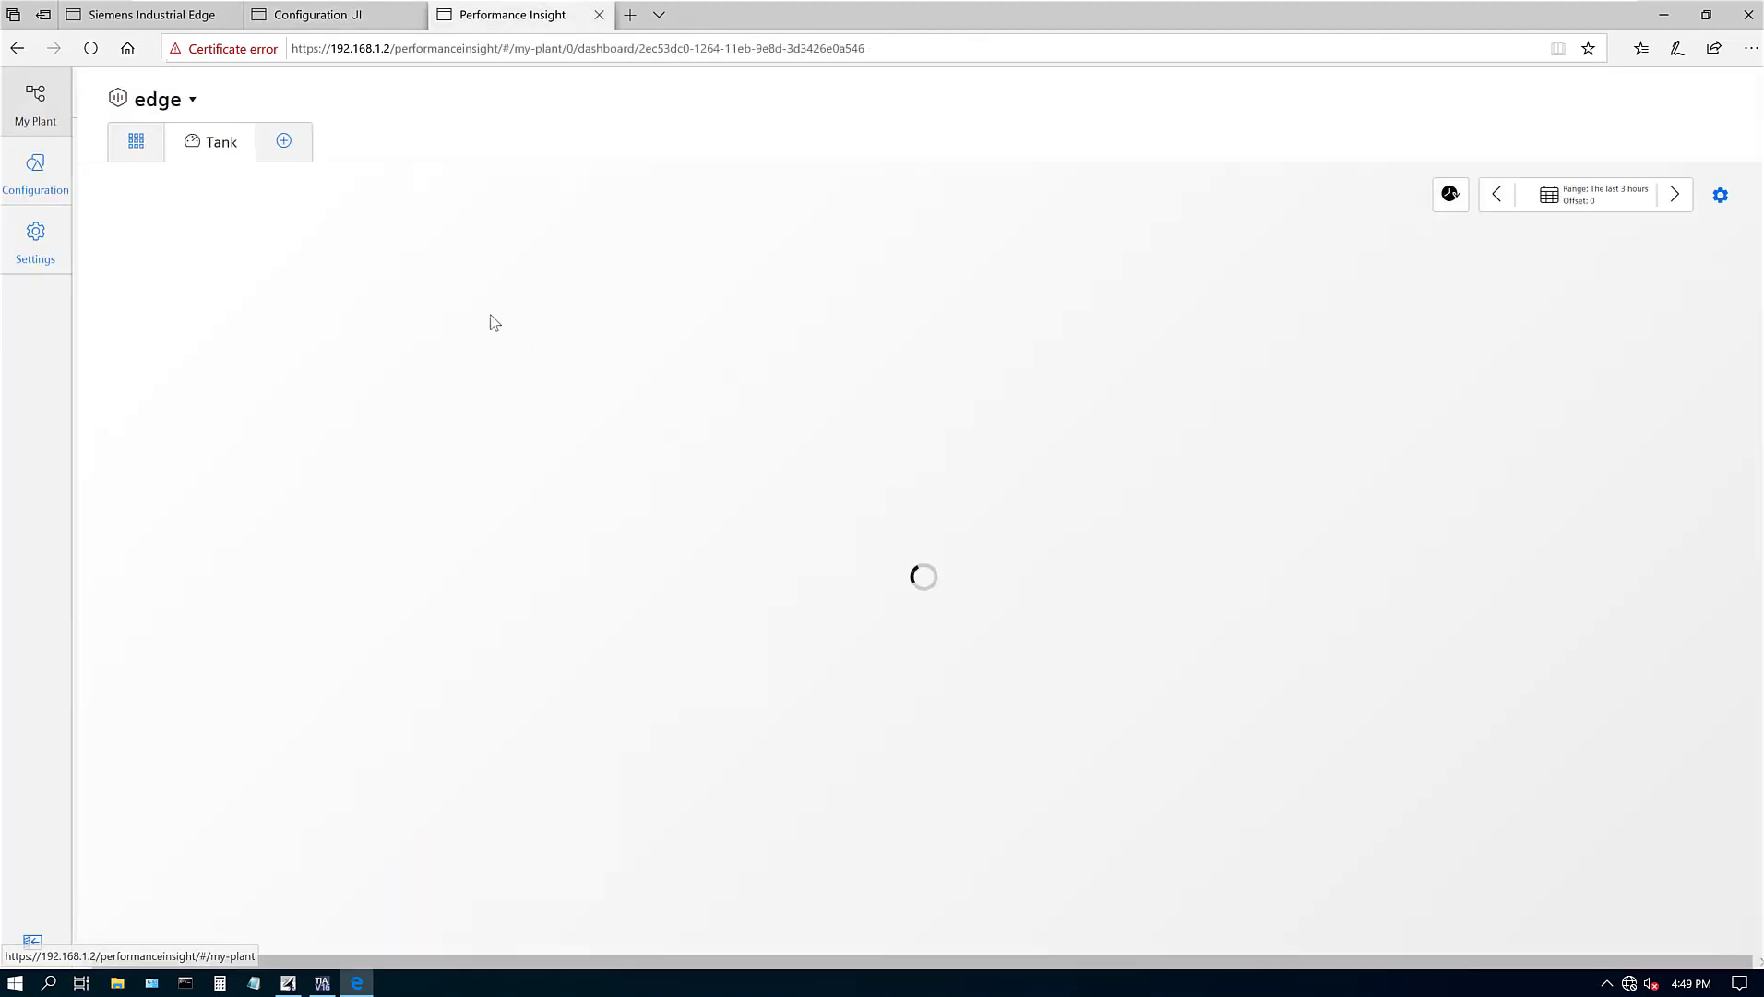